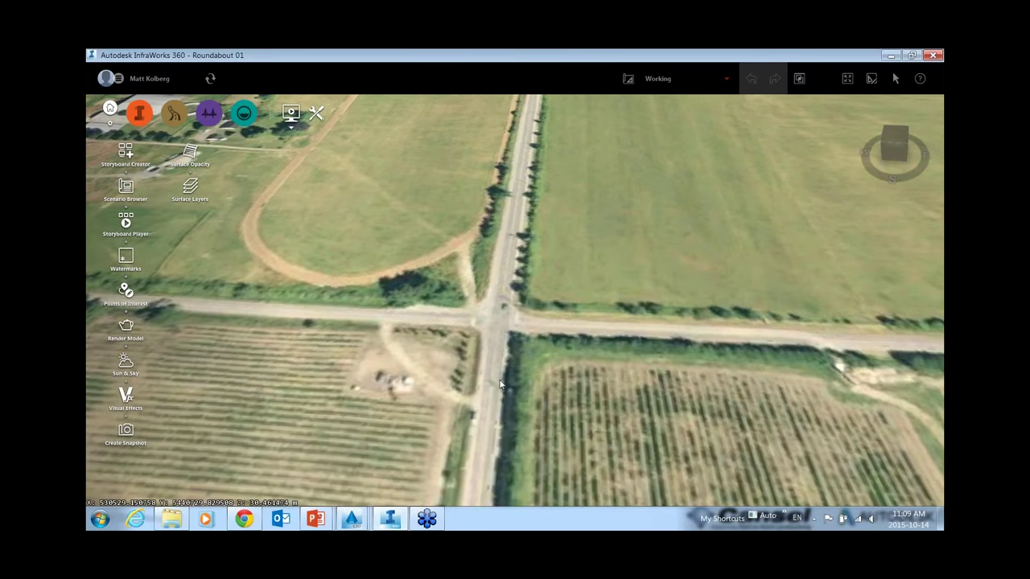
Step: Examine the existing rural crossroads from an oblique angle and from directly above
{"action": "middle_click_drag", "start_coordinate": [500, 384], "coordinate": [503, 328]}
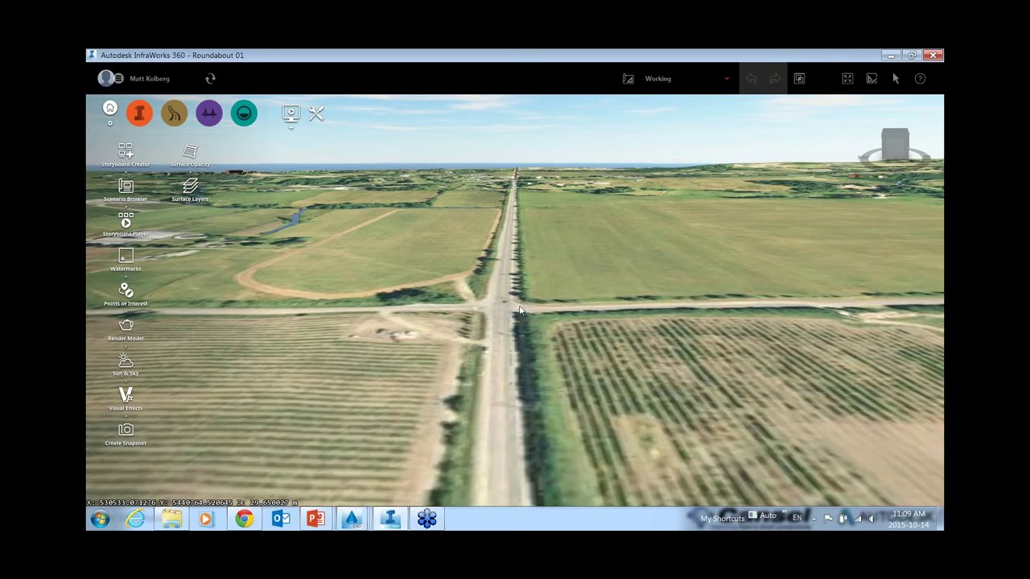
{"action": "middle_click_drag", "start_coordinate": [518, 312], "coordinate": [502, 390], "text": "shift"}
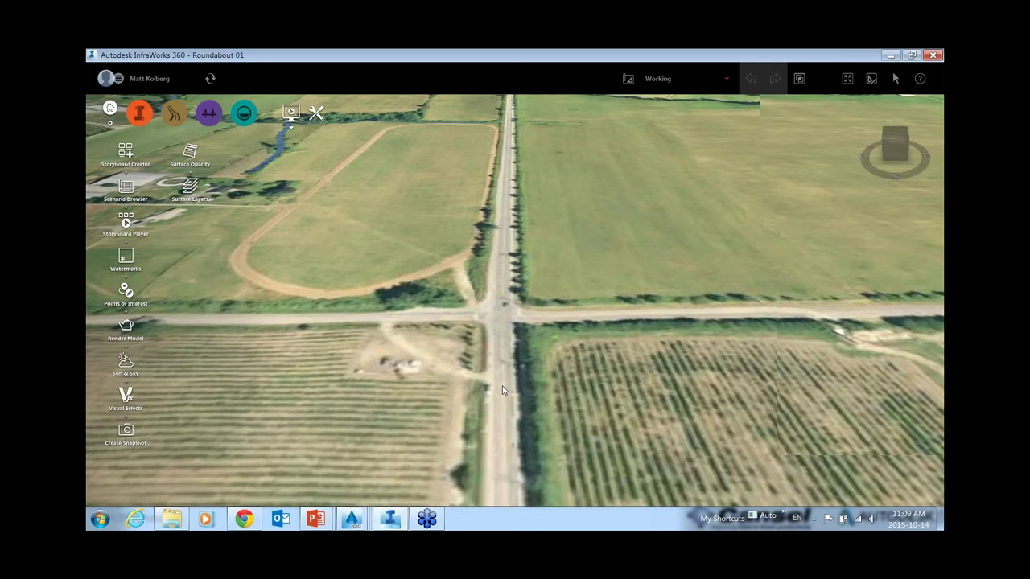
{"action": "middle_click_drag", "start_coordinate": [502, 390], "coordinate": [502, 426], "text": "shift"}
{"action": "scroll", "coordinate": [488, 301], "scroll_direction": "up", "scroll_amount": 3}
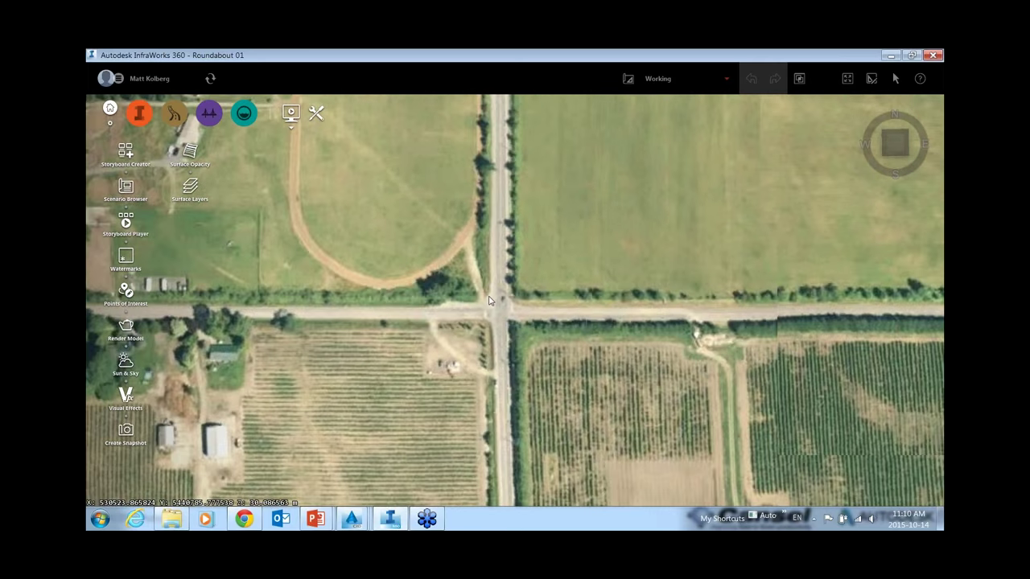
{"action": "scroll", "coordinate": [488, 301], "scroll_direction": "down", "scroll_amount": 4}
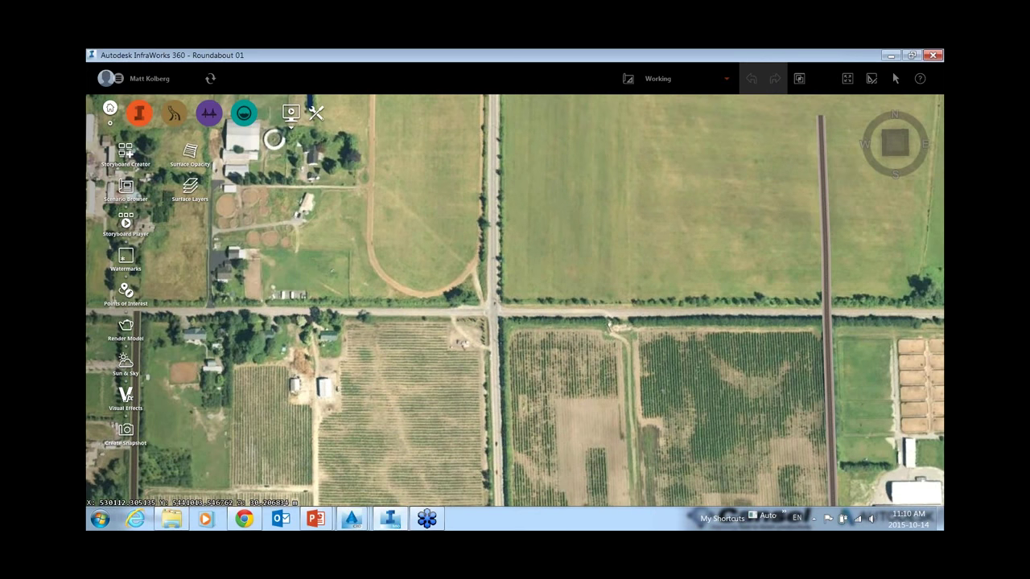
Step: Open Model Builder from the home screen and find the Langley area of British Columbia on its map
{"action": "left_click", "coordinate": [109, 111]}
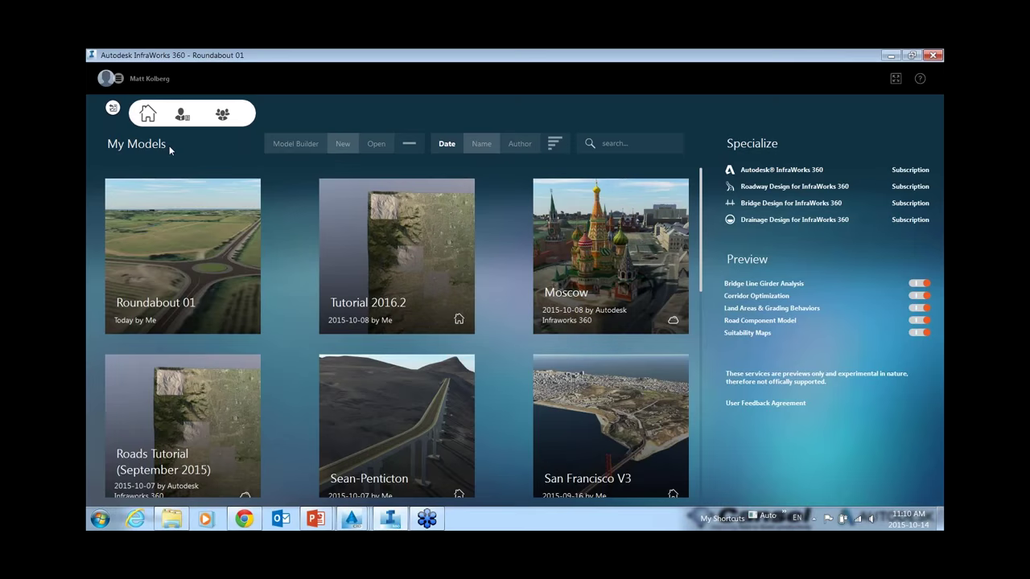
{"action": "left_click", "coordinate": [294, 145]}
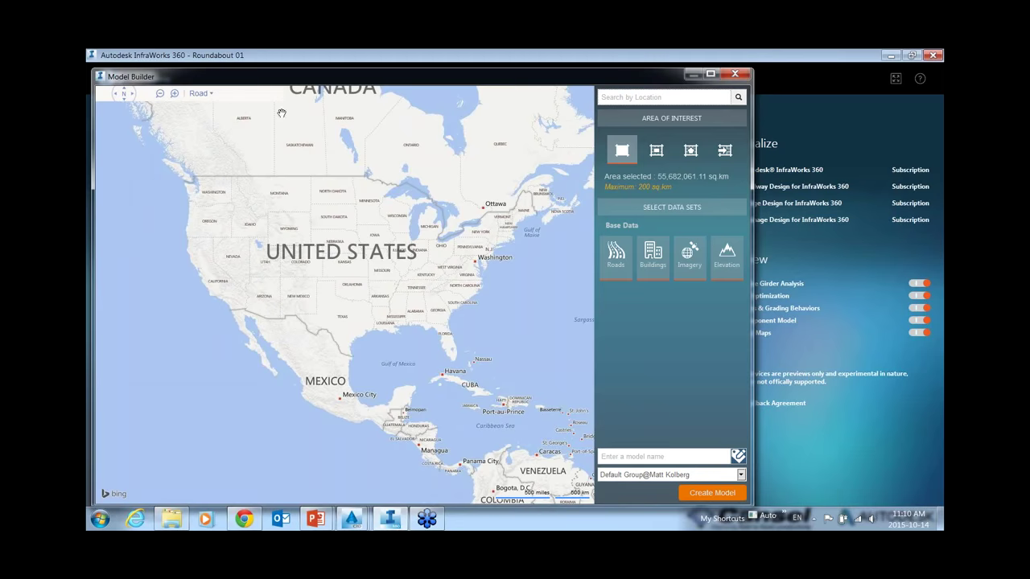
{"action": "left_click_drag", "start_coordinate": [217, 173], "coordinate": [283, 280]}
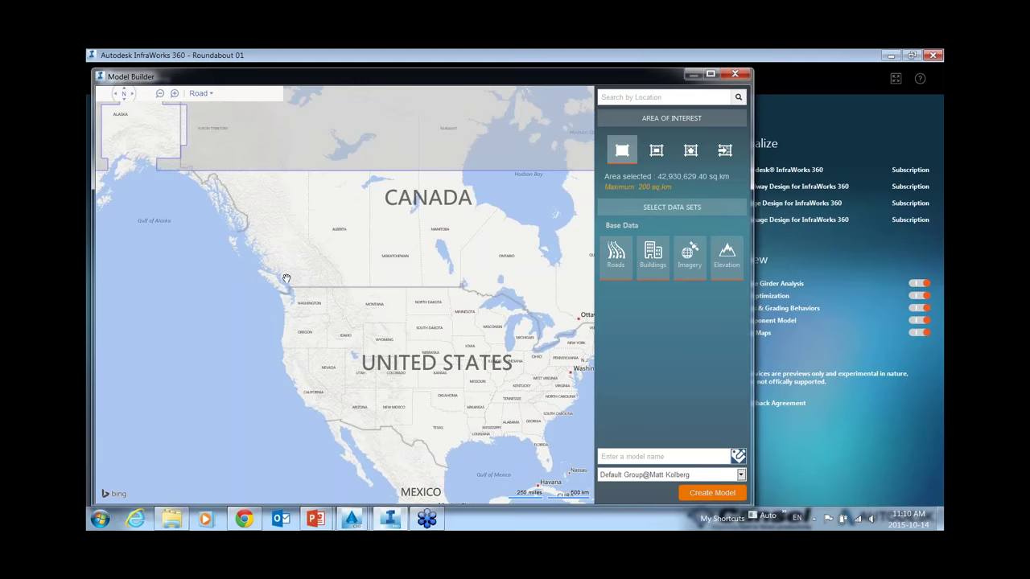
{"action": "scroll", "coordinate": [282, 285], "scroll_direction": "up", "scroll_amount": 1}
{"action": "scroll", "coordinate": [282, 286], "scroll_direction": "up", "scroll_amount": 5}
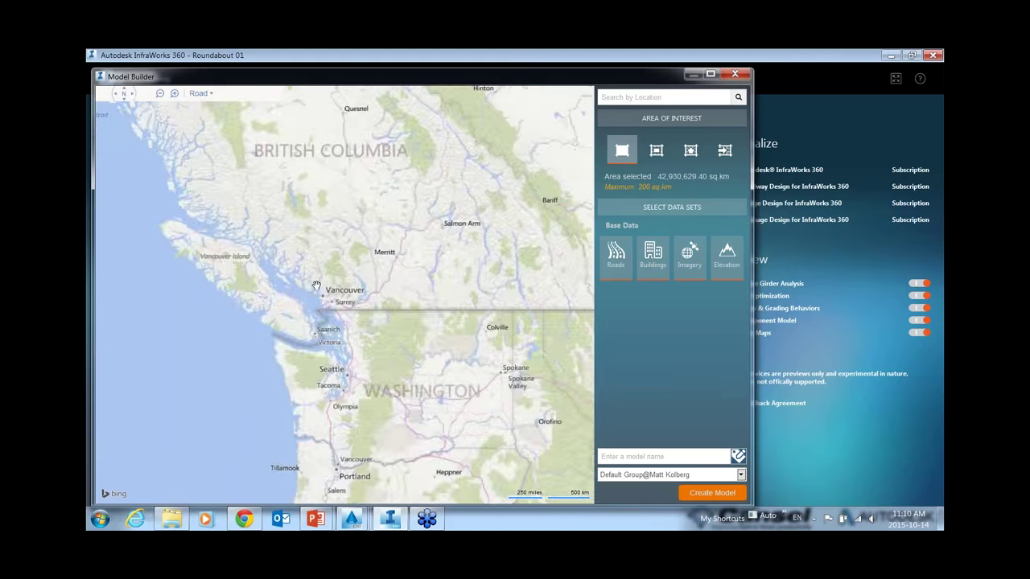
{"action": "scroll", "coordinate": [401, 366], "scroll_direction": "up", "scroll_amount": 4}
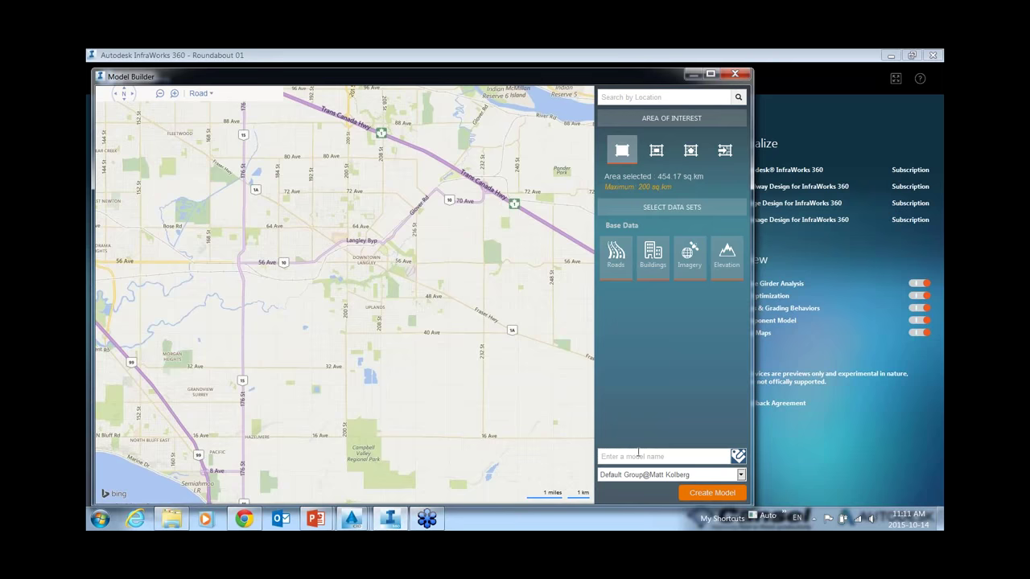
Step: Look over the group choices for a new model in Model Builder and return to the Roundabout 01 model
{"action": "left_click", "coordinate": [738, 475]}
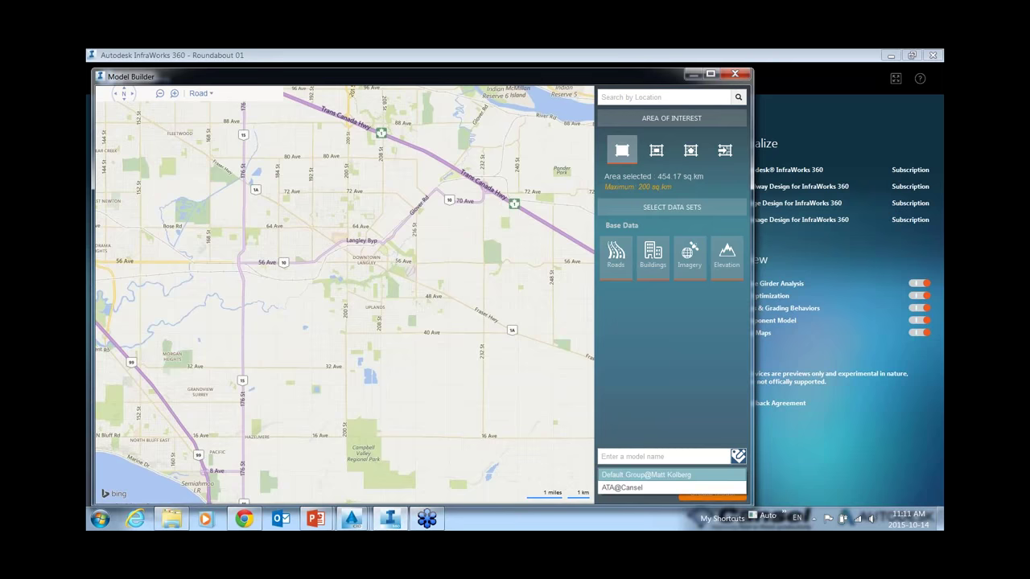
{"action": "left_click", "coordinate": [697, 419]}
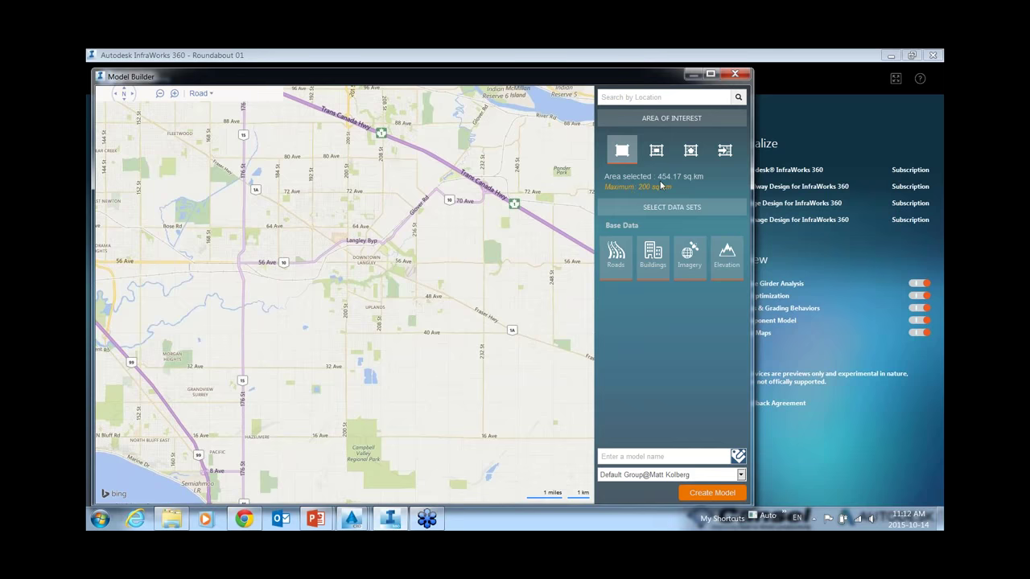
{"action": "left_click", "coordinate": [734, 75]}
{"action": "mouse_move", "coordinate": [456, 245]}
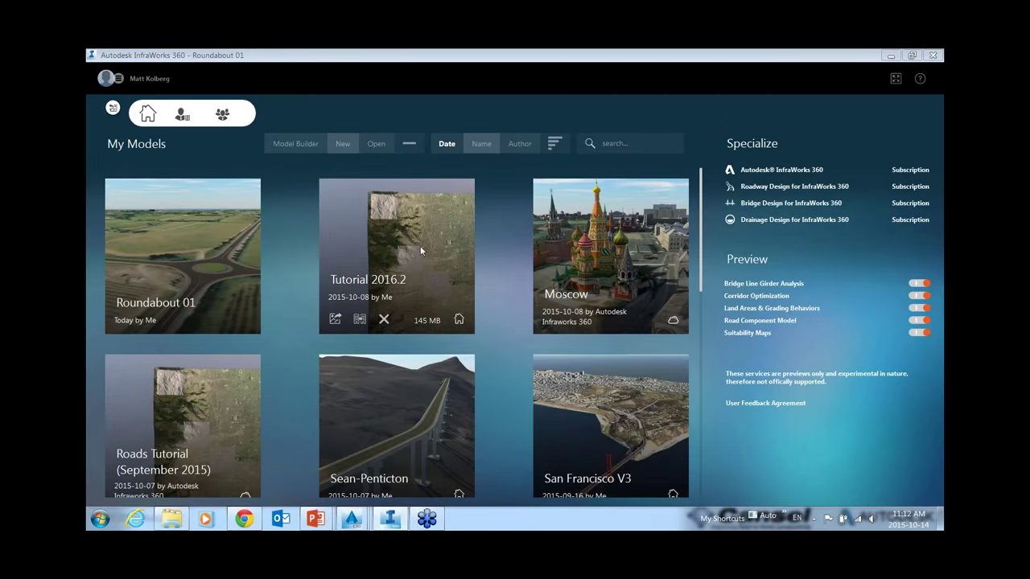
{"action": "left_click", "coordinate": [190, 238]}
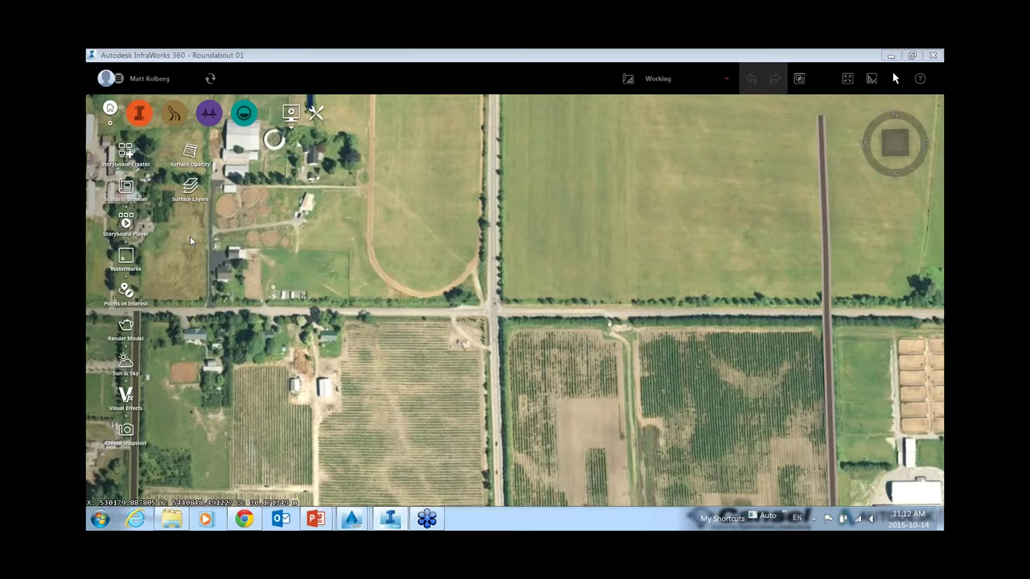
Step: Draw a local road about 709 m long over the existing north-south road through the crossroads, using the Street/Sidewalk and Greenspace style
{"action": "scroll", "coordinate": [438, 243], "scroll_direction": "down", "scroll_amount": 2}
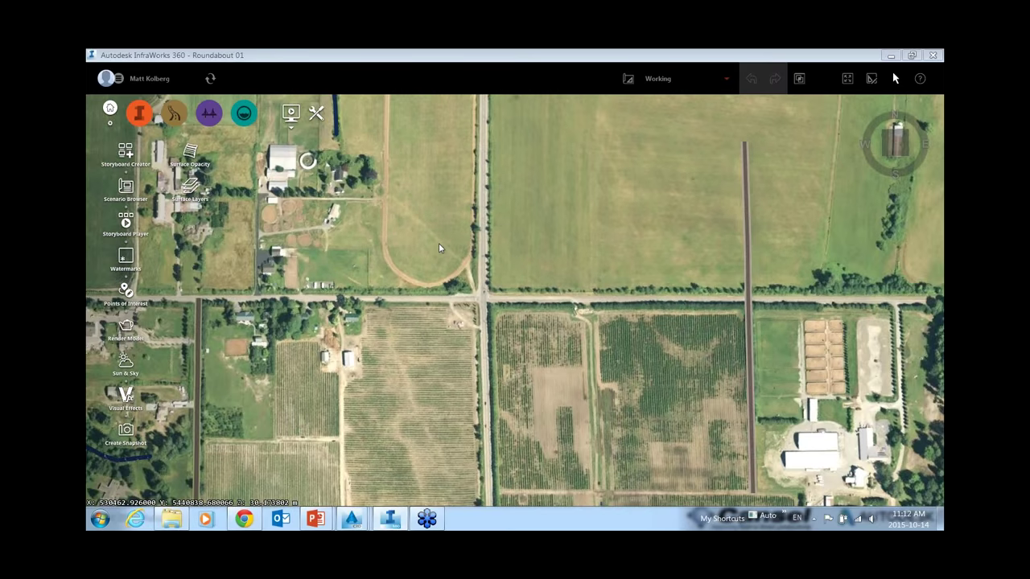
{"action": "scroll", "coordinate": [460, 316], "scroll_direction": "down", "scroll_amount": 2}
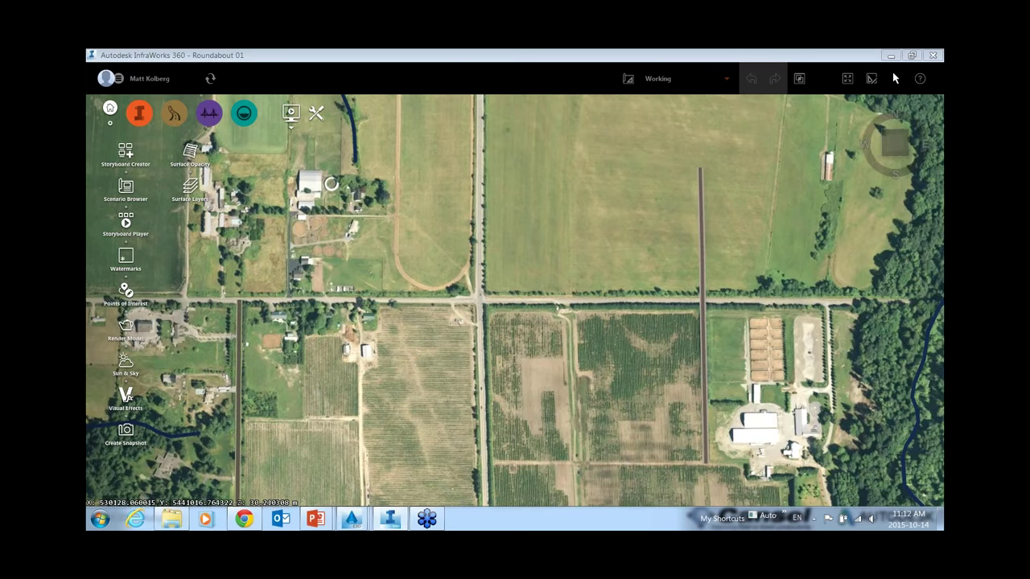
{"action": "left_click", "coordinate": [175, 115]}
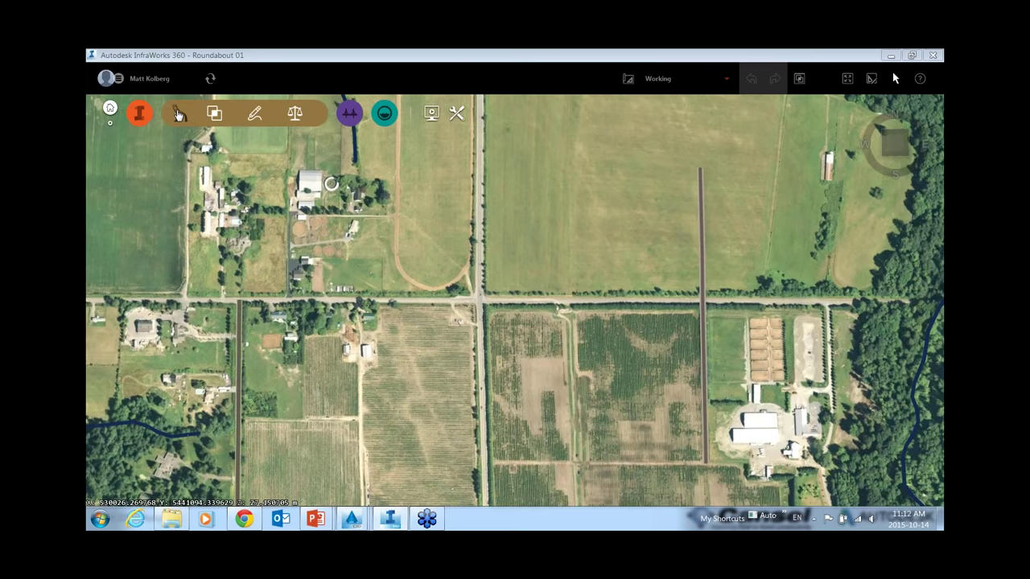
{"action": "left_click", "coordinate": [254, 115]}
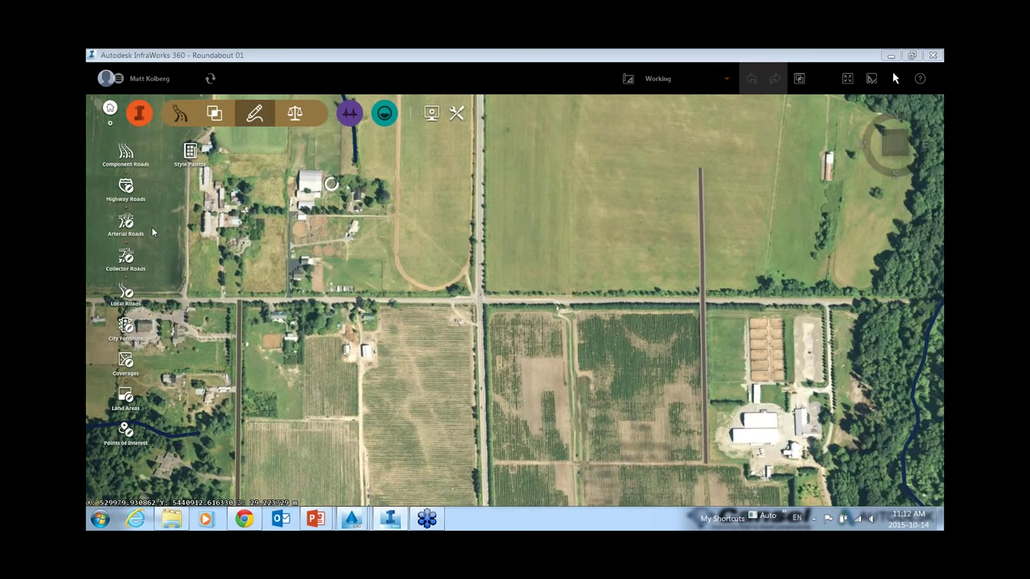
{"action": "left_click", "coordinate": [125, 293]}
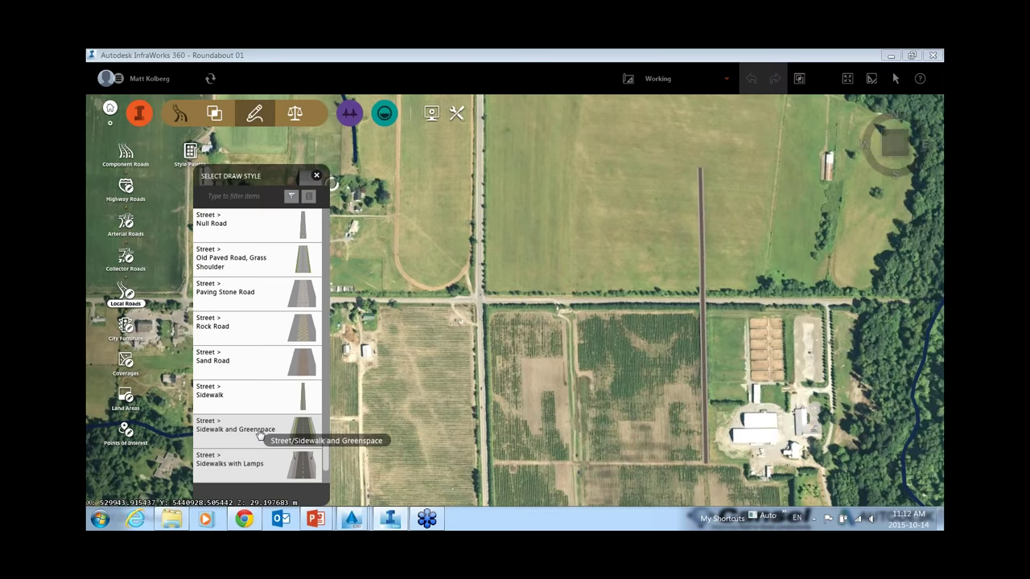
{"action": "left_click", "coordinate": [304, 435]}
{"action": "scroll", "coordinate": [523, 370], "scroll_direction": "down", "scroll_amount": 2}
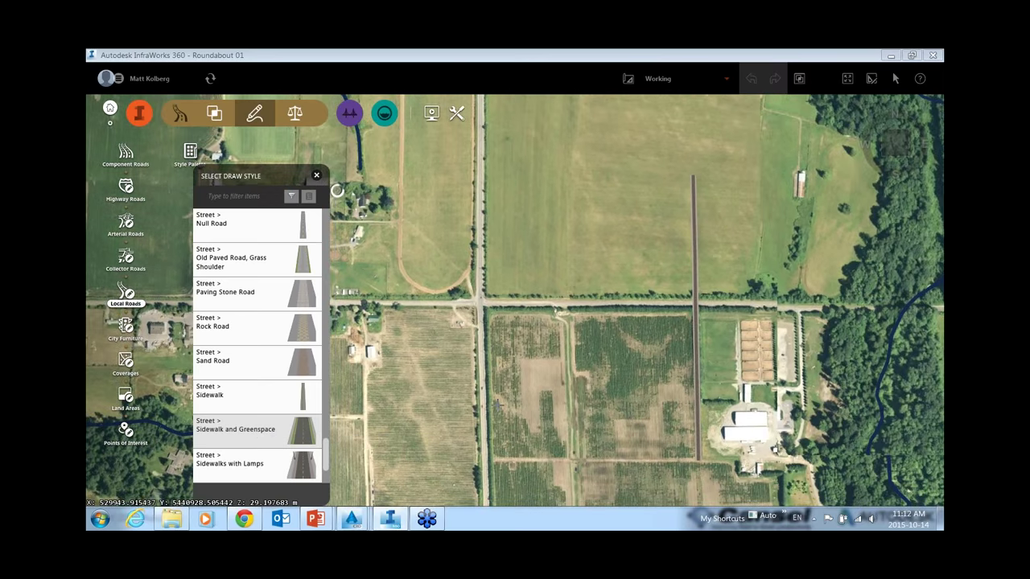
{"action": "left_click", "coordinate": [485, 485]}
{"action": "key", "text": "Up"}
{"action": "key", "text": "Up"}
{"action": "key", "text": "Up"}
{"action": "key", "text": "Up"}
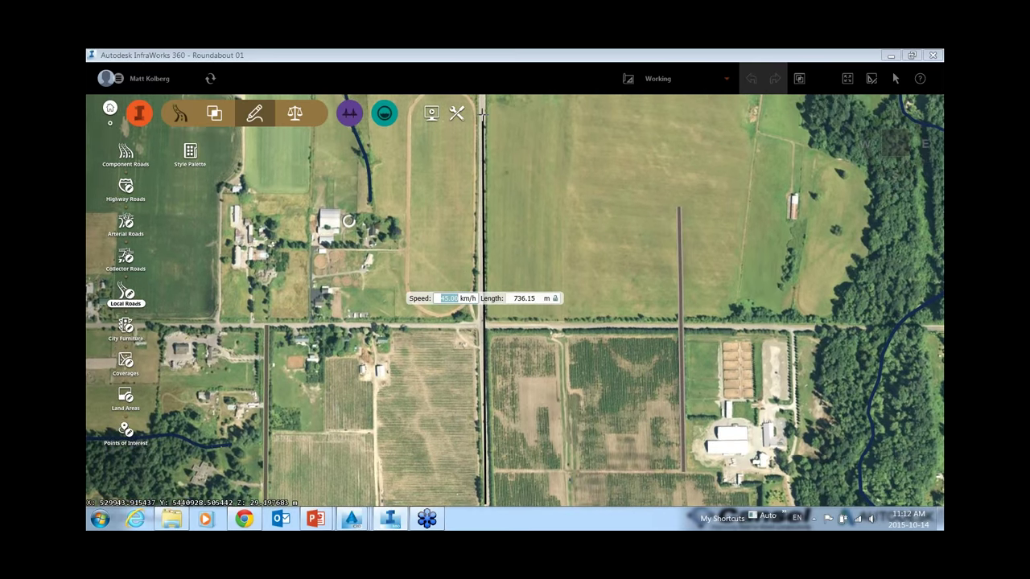
{"action": "key", "text": "Up"}
{"action": "double_click", "coordinate": [481, 138]}
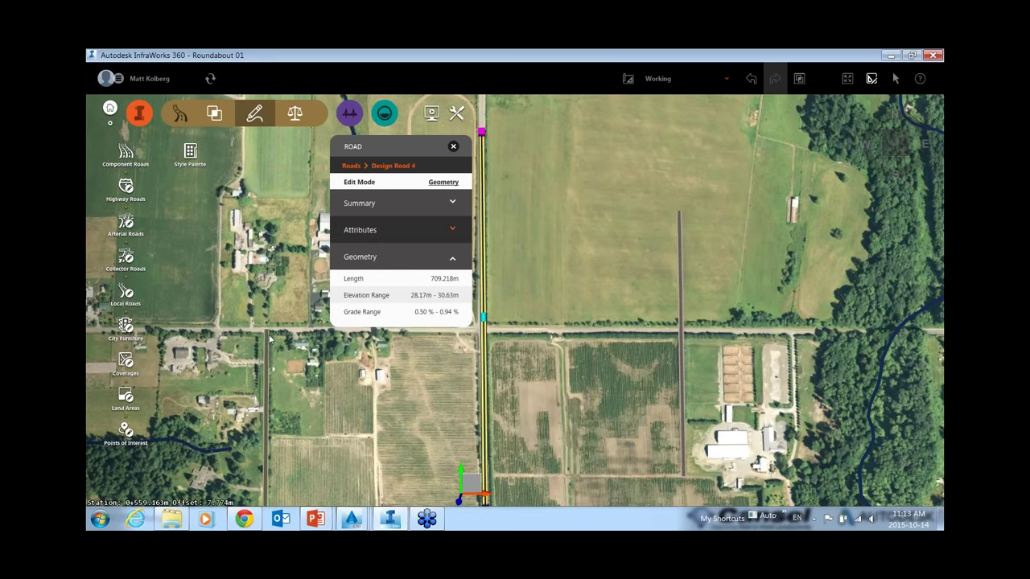
{"action": "left_click", "coordinate": [233, 332]}
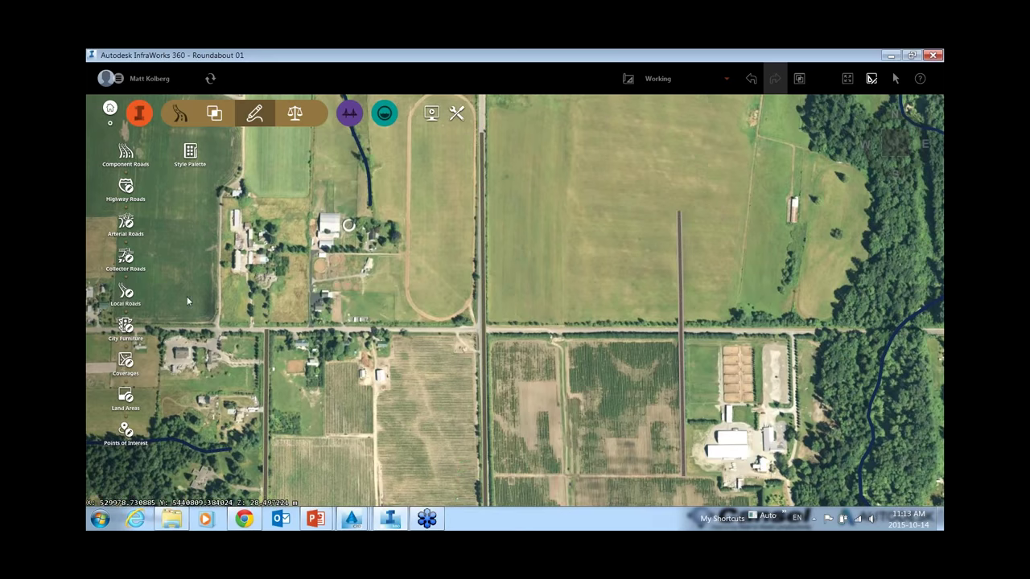
Step: Draw a Street/Sidewalk and Greenspace local road about 810 m long over the existing east-west road, crossing the new north-south road
{"action": "left_click", "coordinate": [125, 293]}
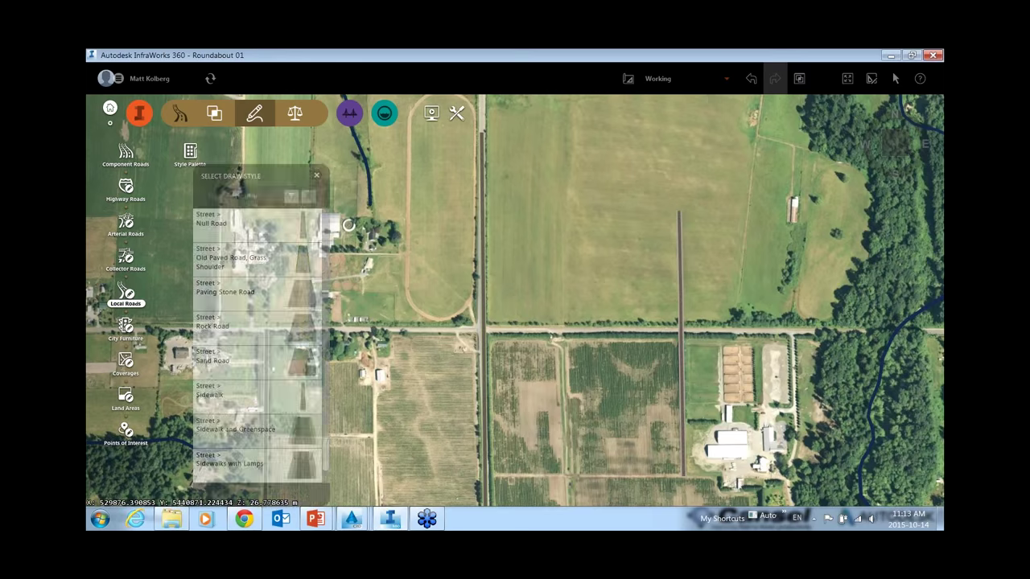
{"action": "left_click", "coordinate": [306, 433]}
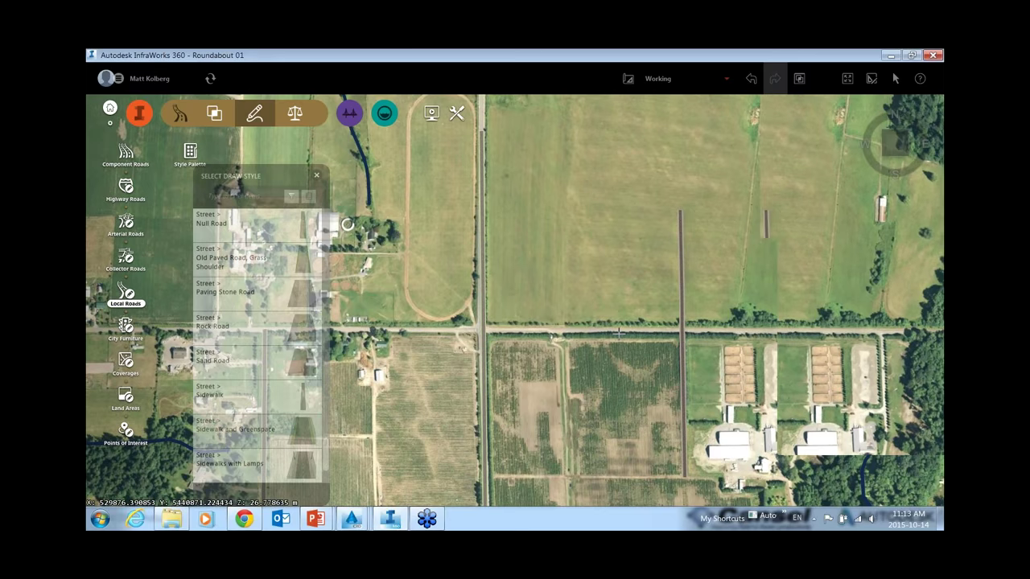
{"action": "left_click_drag", "start_coordinate": [618, 333], "coordinate": [787, 332]}
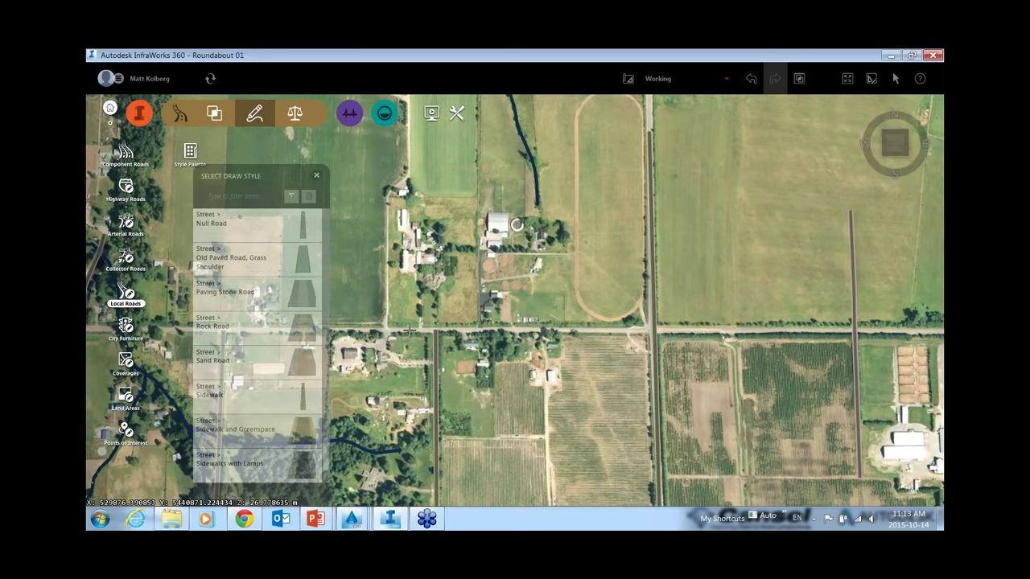
{"action": "left_click", "coordinate": [410, 330]}
{"action": "middle_click_drag", "start_coordinate": [766, 359], "coordinate": [493, 359]}
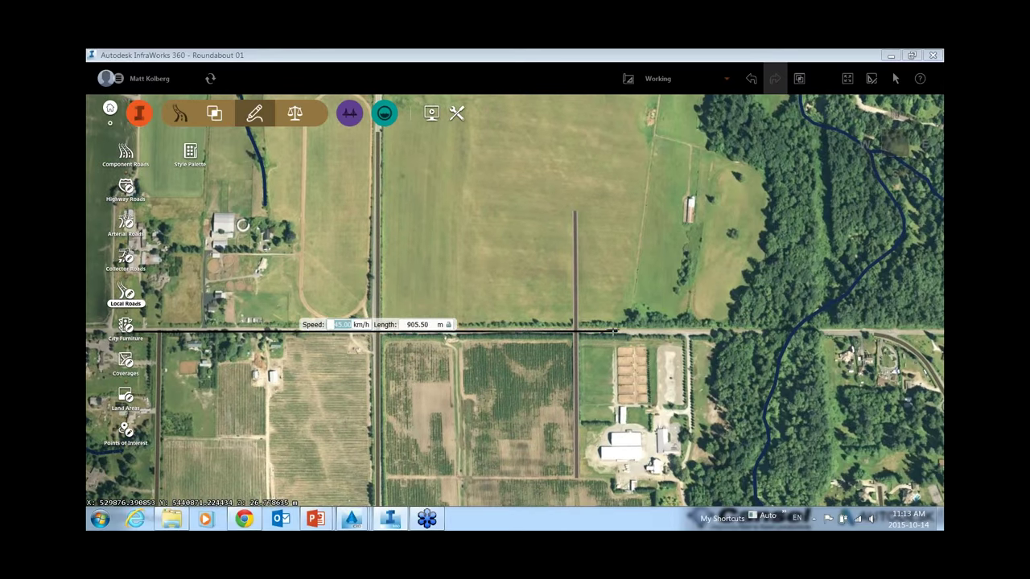
{"action": "double_click", "coordinate": [564, 331]}
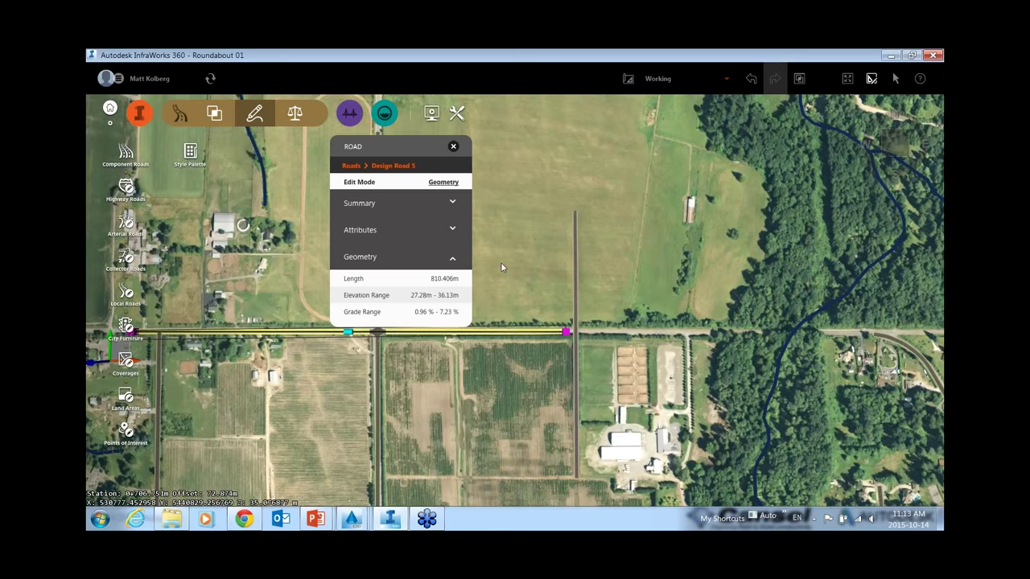
{"action": "left_click", "coordinate": [453, 146]}
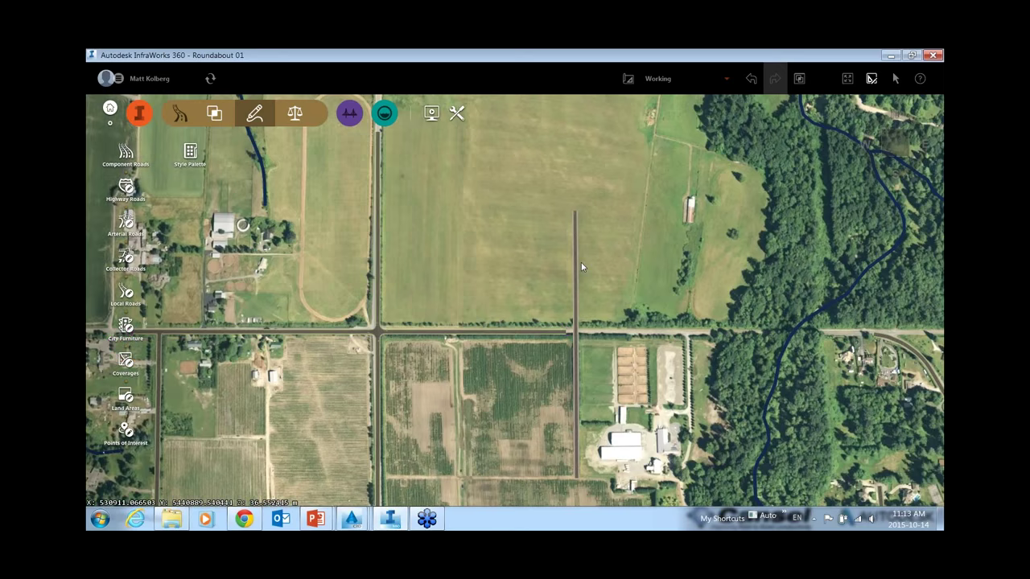
Step: Delete the separate north-south design road near the eastern end of the new east-west road
{"action": "left_click", "coordinate": [575, 263]}
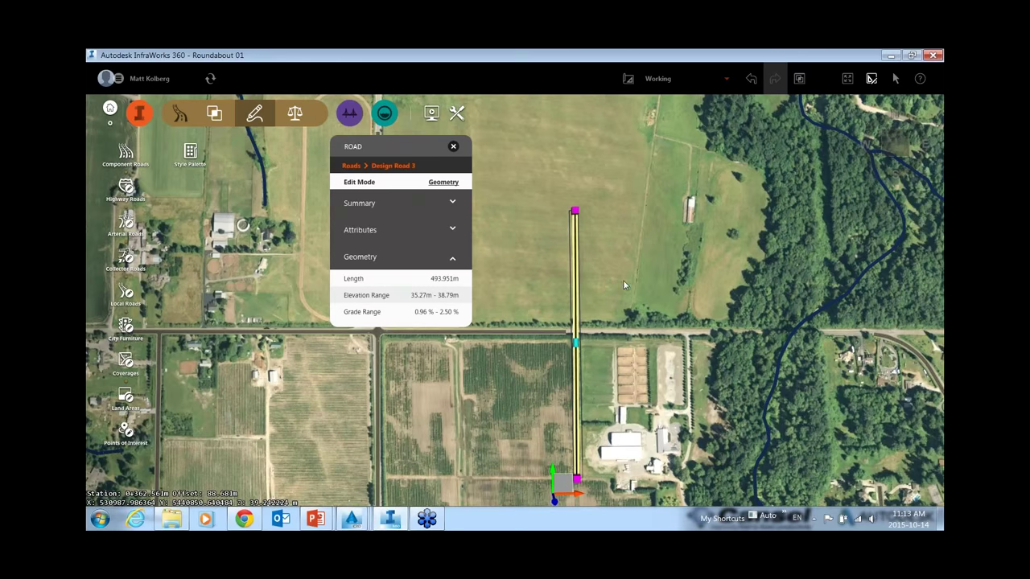
{"action": "left_click", "coordinate": [623, 285]}
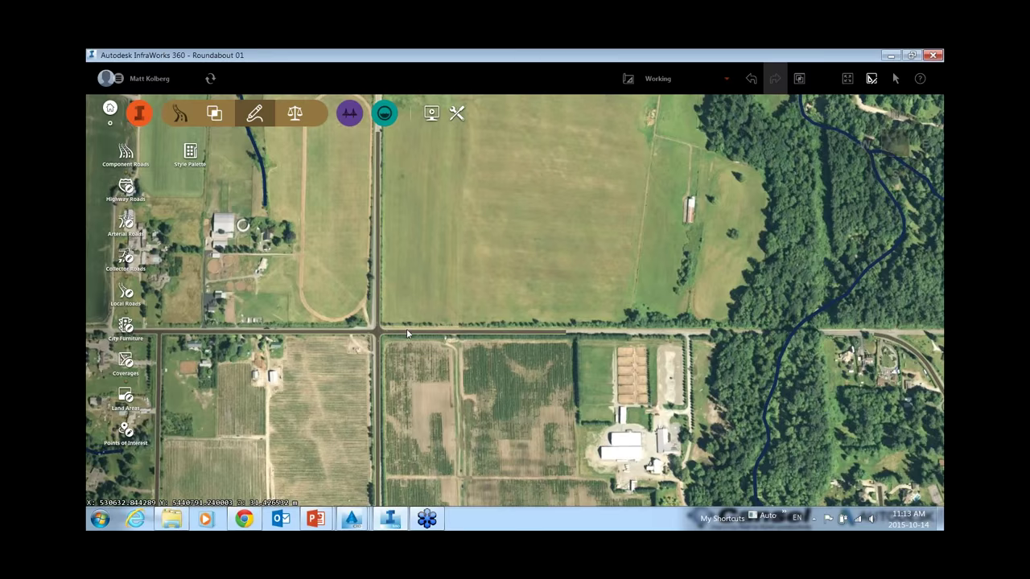
Step: Edit the geometry of the intersection between the two new roads, trying the SU-9 design vehicle and setting it back to P
{"action": "scroll", "coordinate": [356, 341], "scroll_direction": "up", "scroll_amount": 3}
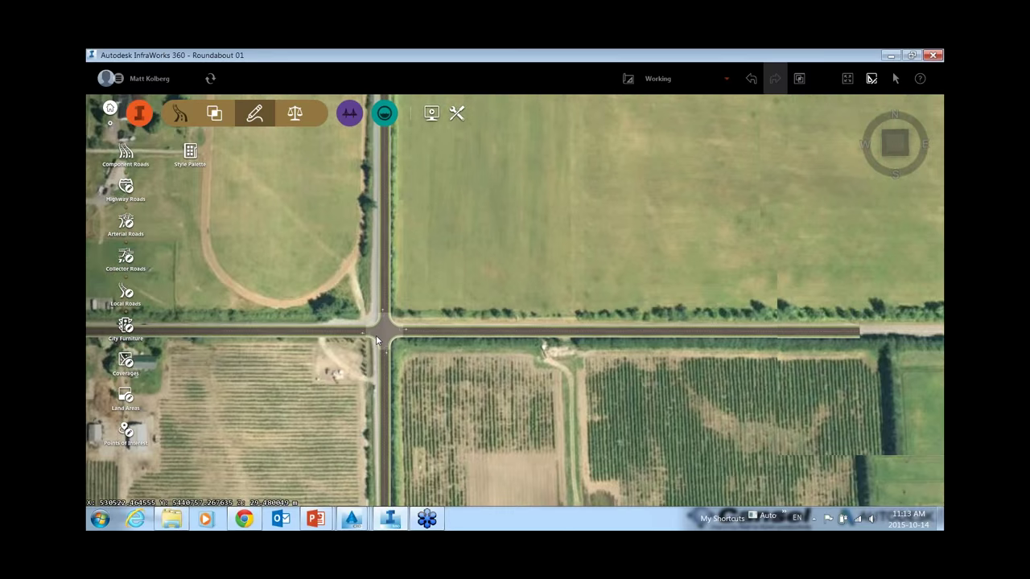
{"action": "scroll", "coordinate": [356, 359], "scroll_direction": "up", "scroll_amount": 4}
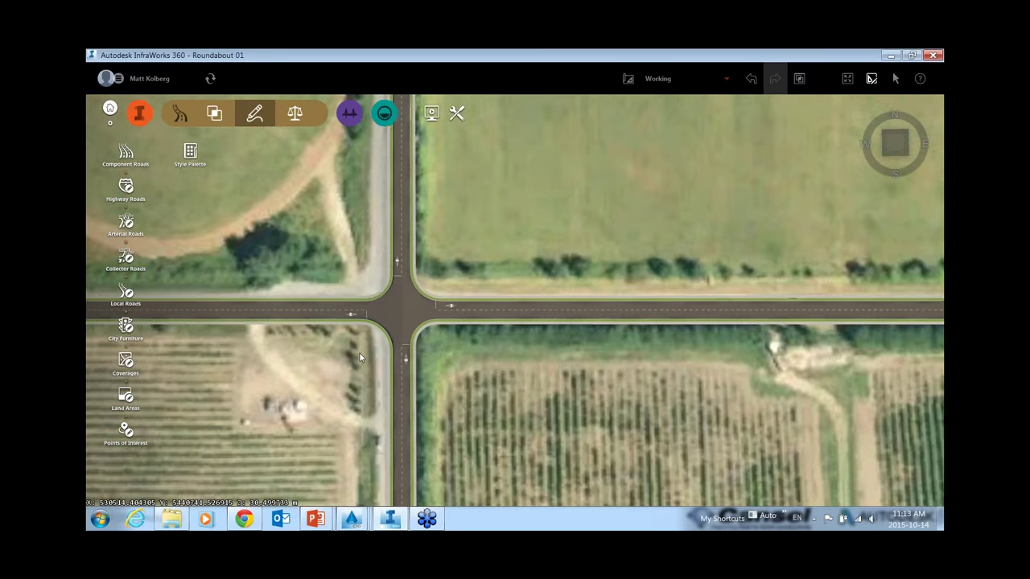
{"action": "scroll", "coordinate": [360, 355], "scroll_direction": "up", "scroll_amount": 1}
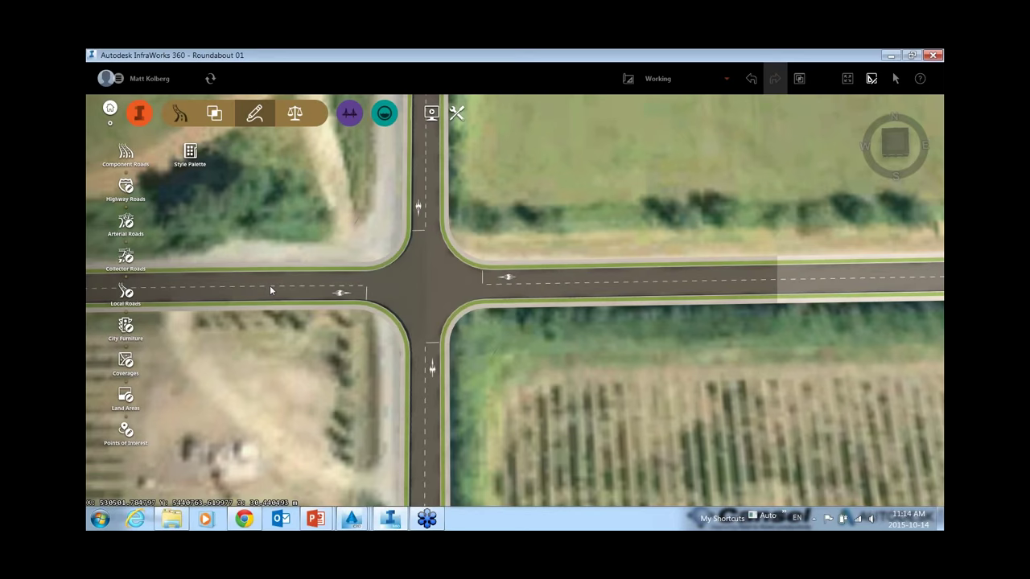
{"action": "left_click", "coordinate": [401, 295]}
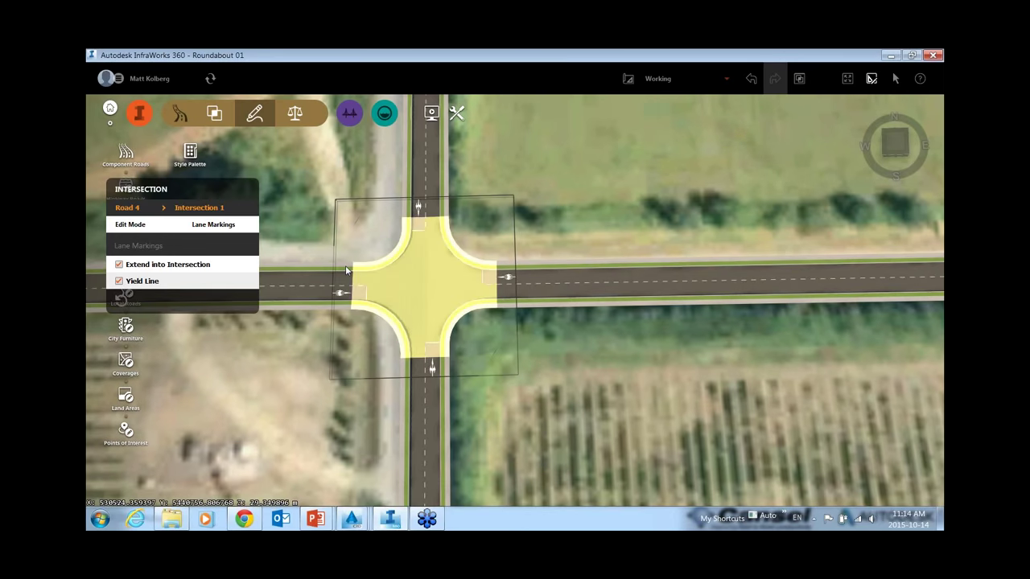
{"action": "left_click", "coordinate": [217, 228]}
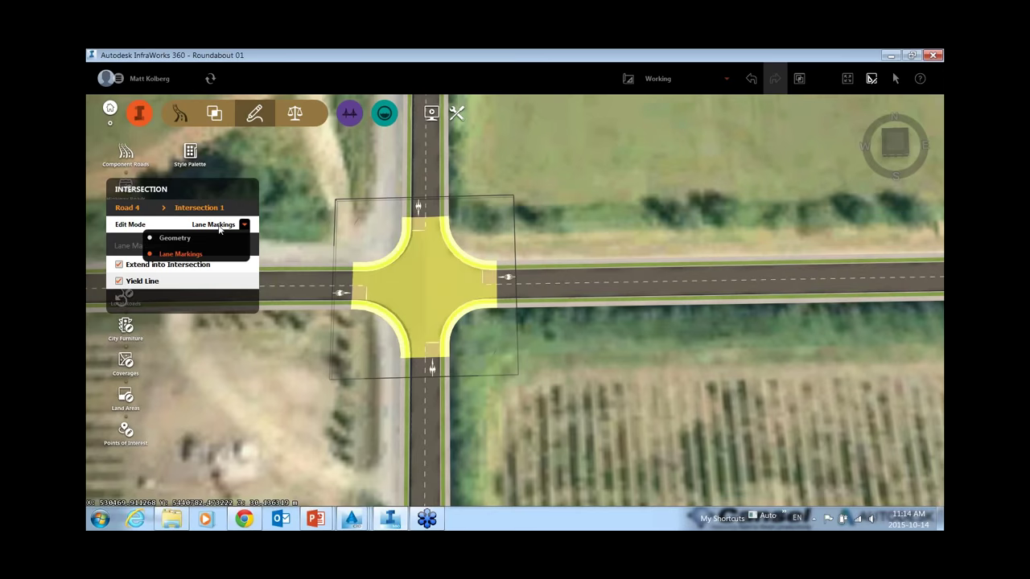
{"action": "left_click", "coordinate": [173, 239]}
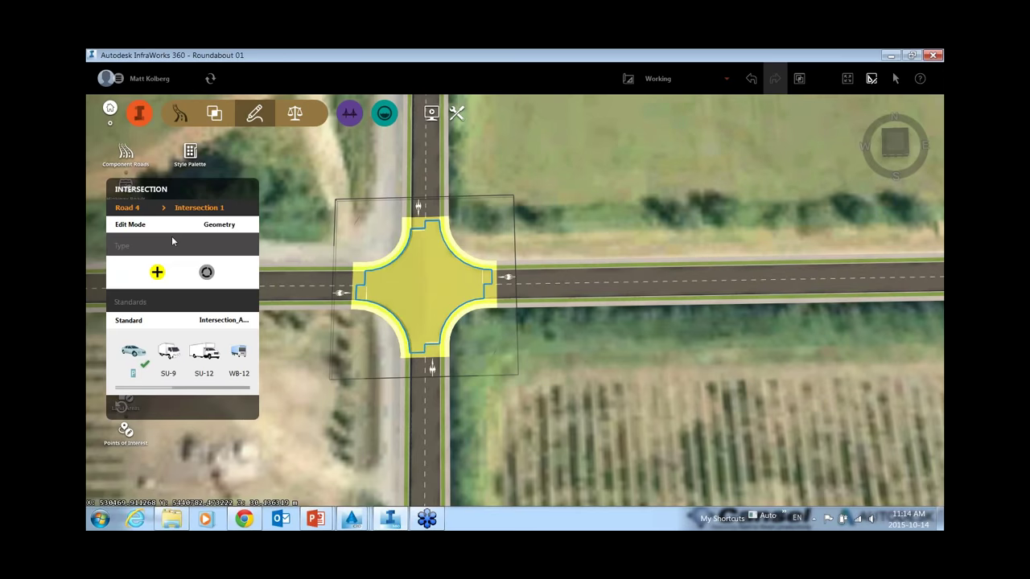
{"action": "left_click", "coordinate": [169, 354]}
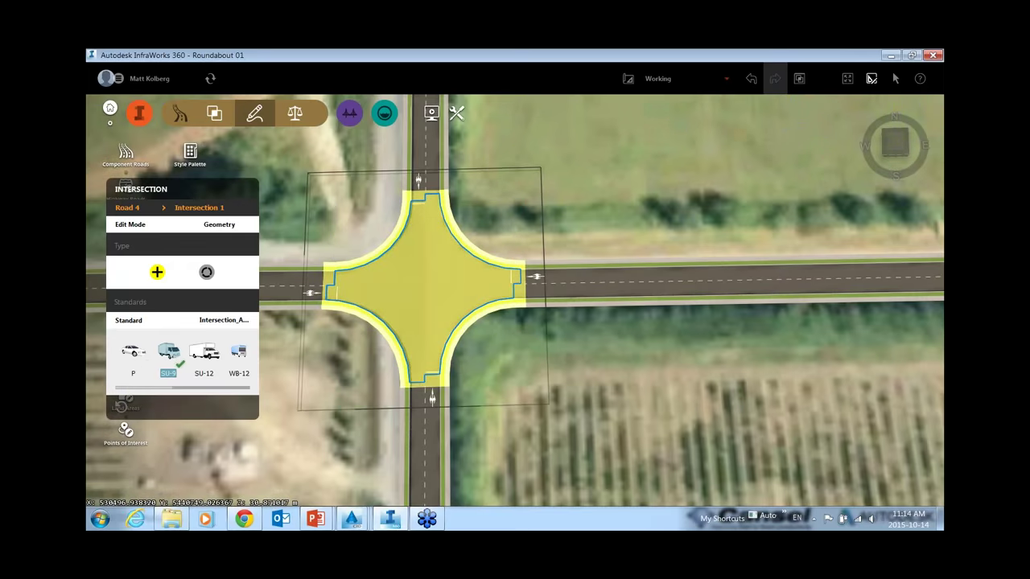
{"action": "left_click", "coordinate": [135, 358]}
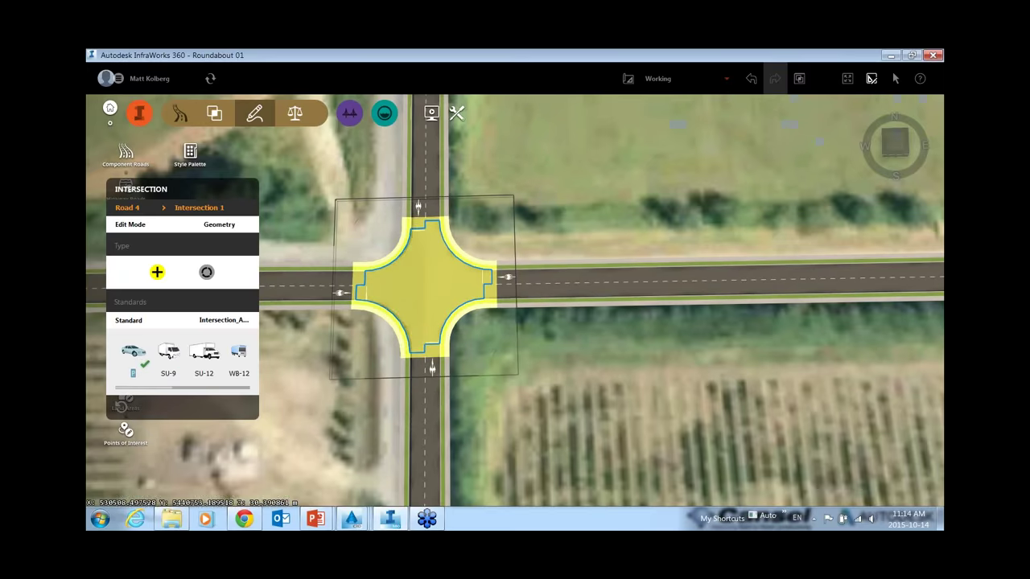
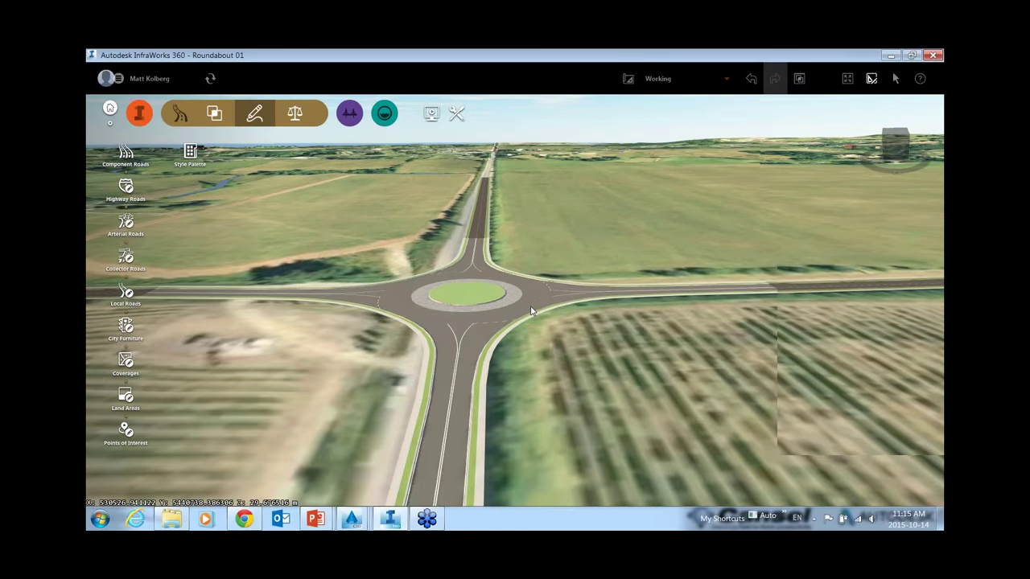
Step: Select the roundabout at the crossing and set its standard to FHWA 2010: Urban Single Lane Roundabout
{"action": "middle_click_drag", "start_coordinate": [449, 318], "coordinate": [560, 421]}
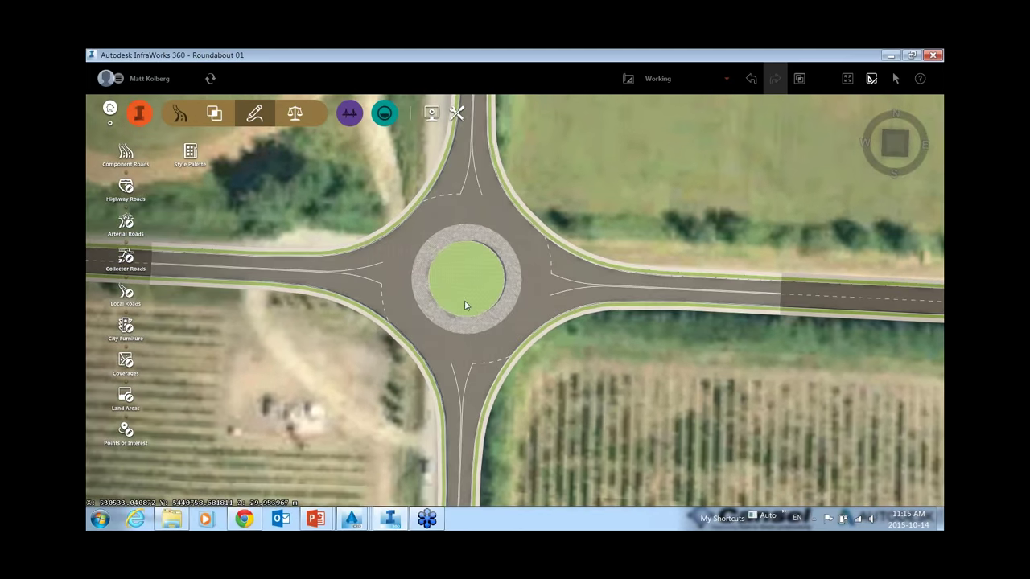
{"action": "left_click", "coordinate": [463, 306]}
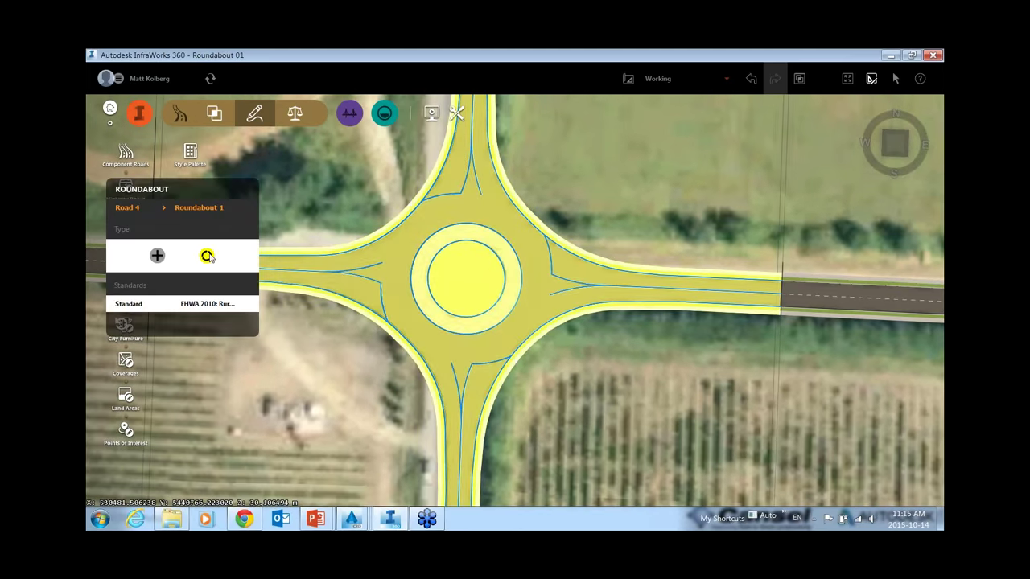
{"action": "left_click", "coordinate": [210, 305]}
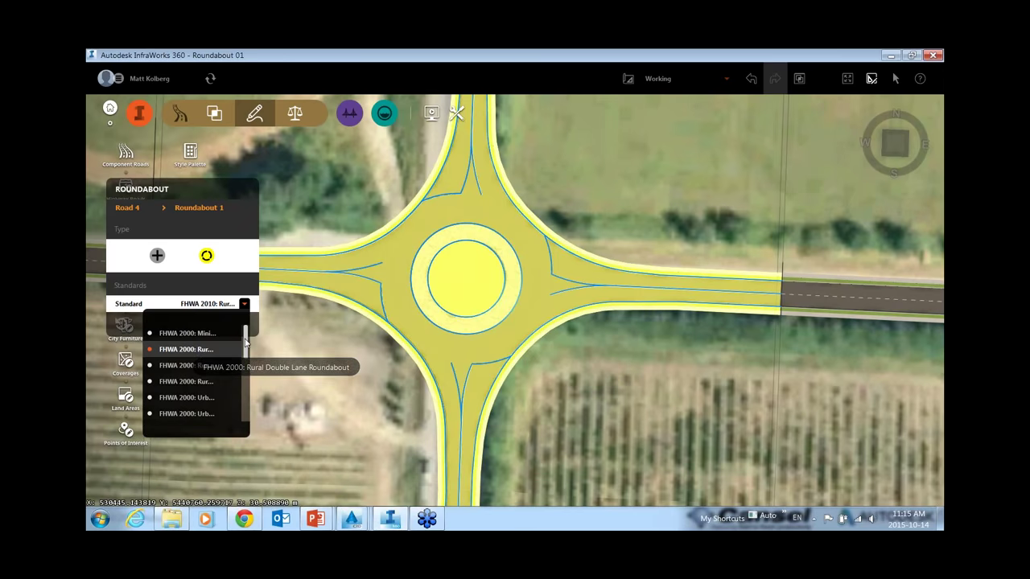
{"action": "scroll", "coordinate": [233, 378], "scroll_direction": "down", "scroll_amount": 5}
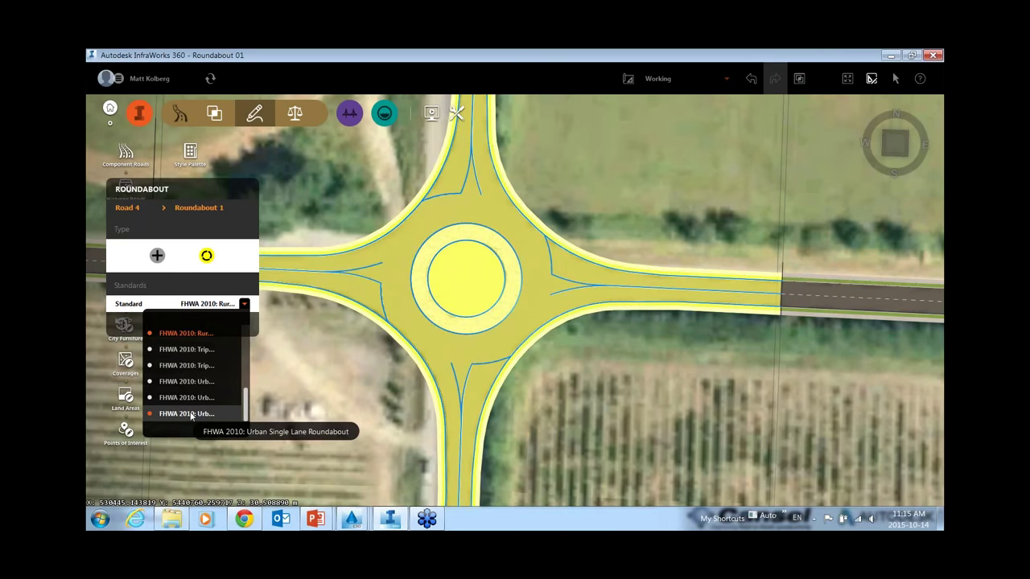
{"action": "left_click", "coordinate": [186, 413]}
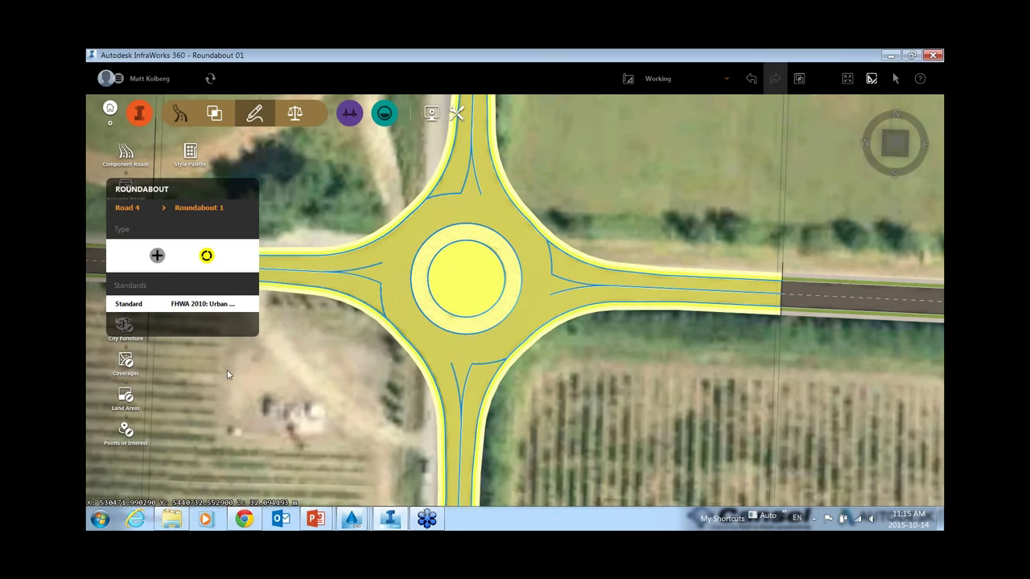
Step: Change the roundabout's standard to the FHWA 2010 urban double-lane type and deselect it to view the finished surface
{"action": "left_click", "coordinate": [211, 303]}
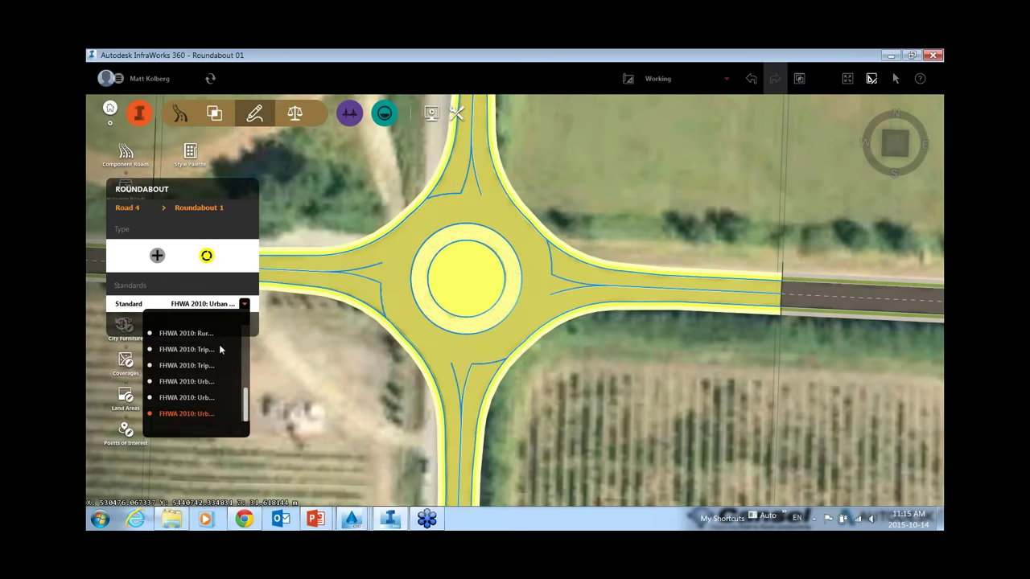
{"action": "left_click", "coordinate": [182, 399]}
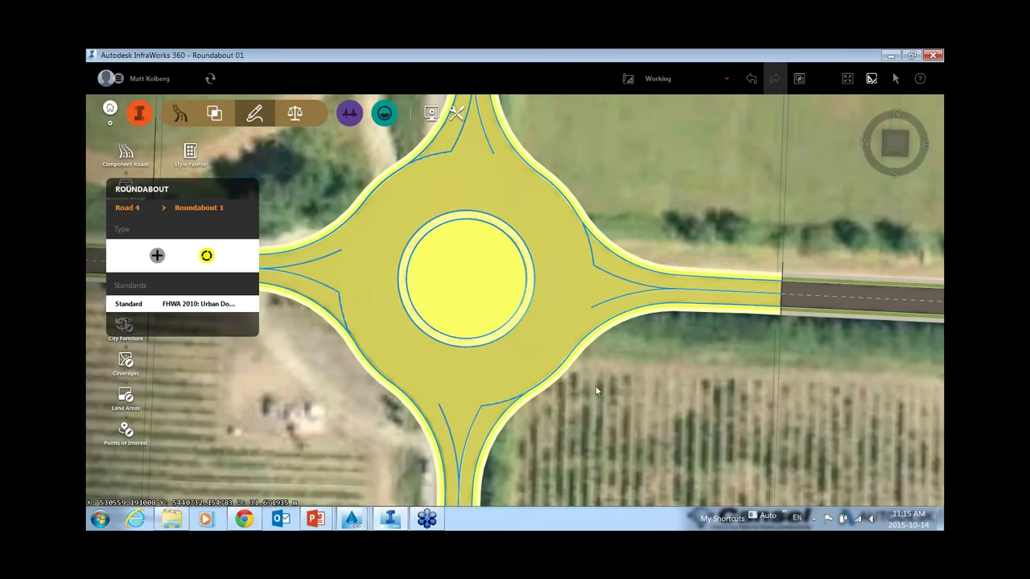
{"action": "left_click", "coordinate": [637, 362]}
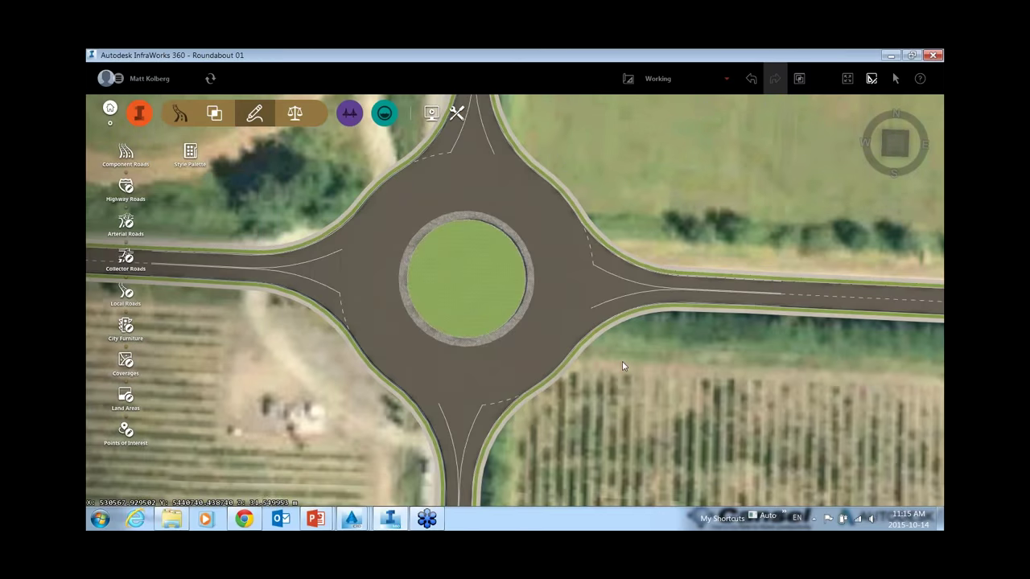
{"action": "middle_click_drag", "start_coordinate": [586, 430], "coordinate": [522, 404]}
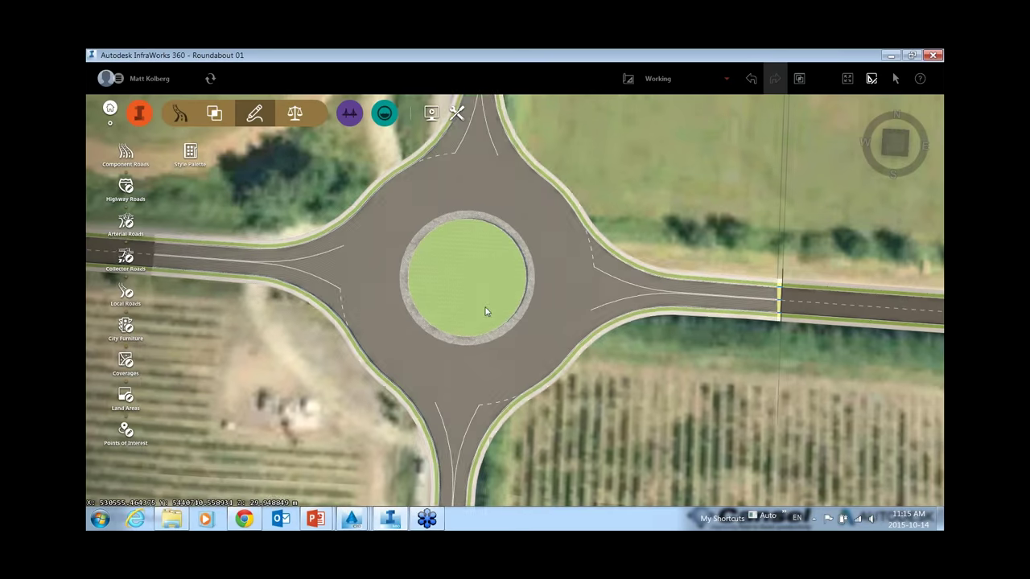
Step: Reselect the roundabout and return its standard to FHWA 2010: Urban Single Lane Roundabout
{"action": "left_click", "coordinate": [467, 292]}
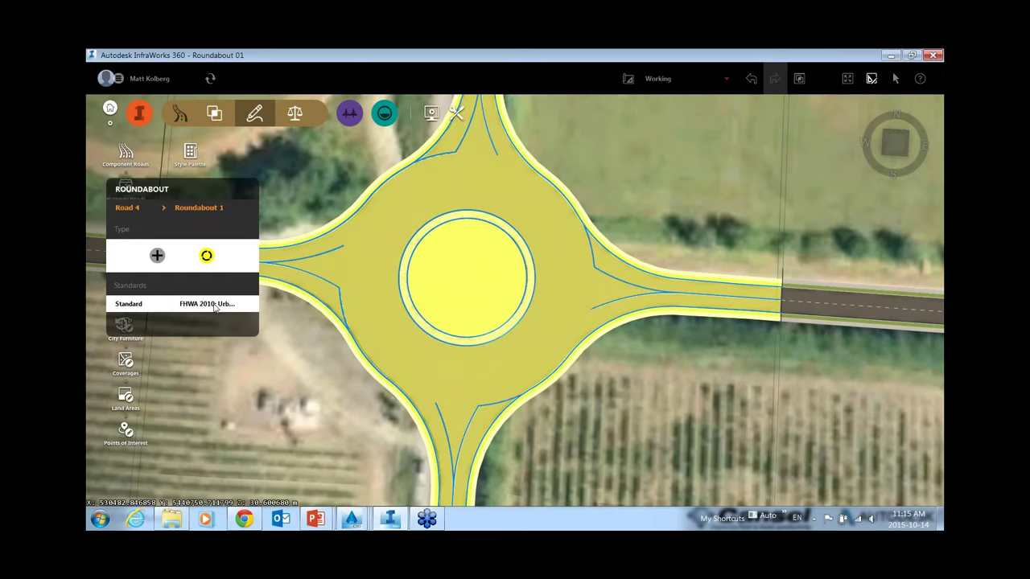
{"action": "left_click", "coordinate": [215, 305]}
{"action": "scroll", "coordinate": [239, 401], "scroll_direction": "down", "scroll_amount": 5}
{"action": "left_click", "coordinate": [191, 414]}
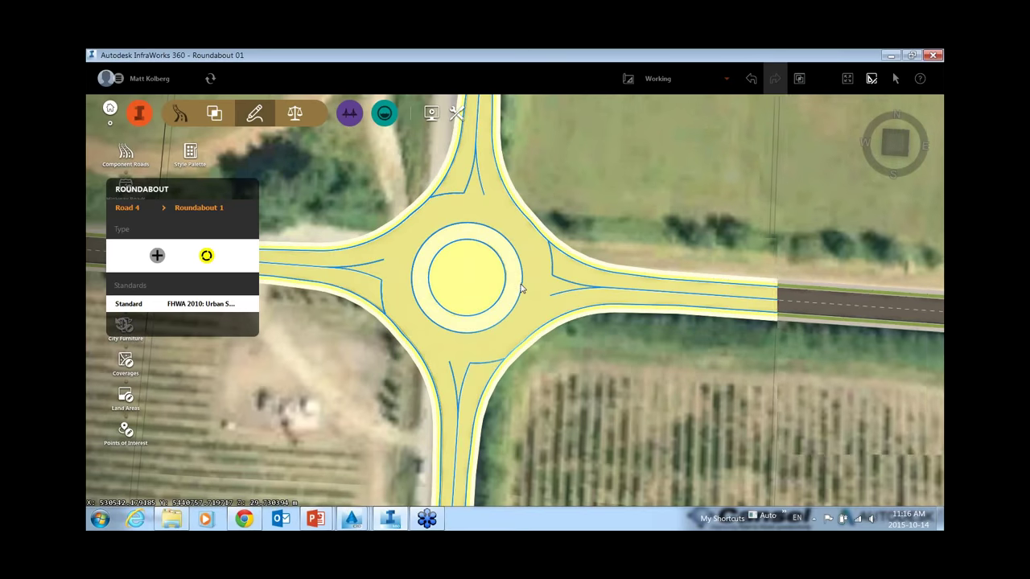
Step: Extend the roundabout's eastern approach outward, pull its end back in closer to the circle, and deselect the roundabout
{"action": "scroll", "coordinate": [523, 290], "scroll_direction": "down", "scroll_amount": 3}
{"action": "scroll", "coordinate": [567, 336], "scroll_direction": "down", "scroll_amount": 2}
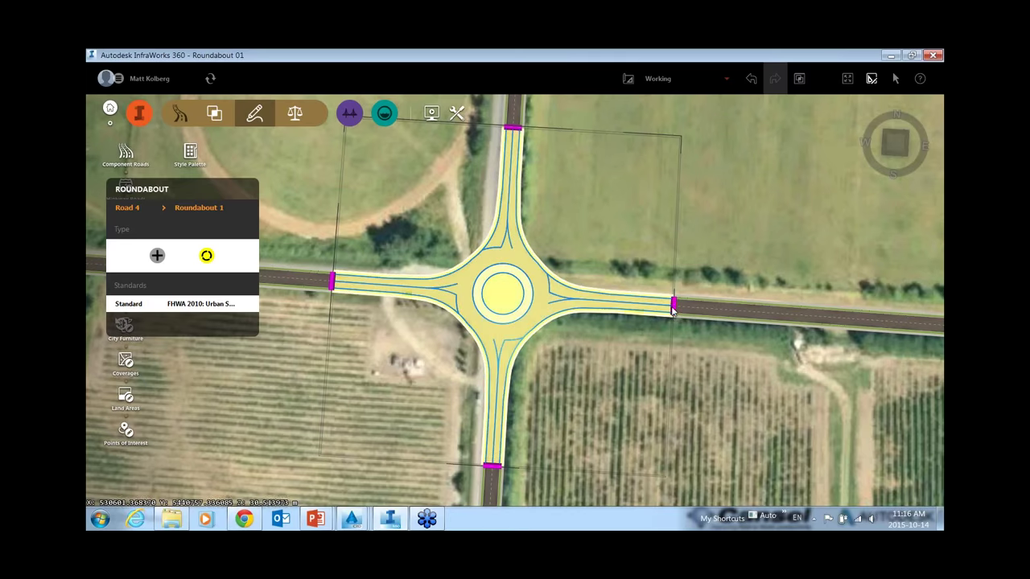
{"action": "left_click_drag", "start_coordinate": [674, 312], "coordinate": [706, 312]}
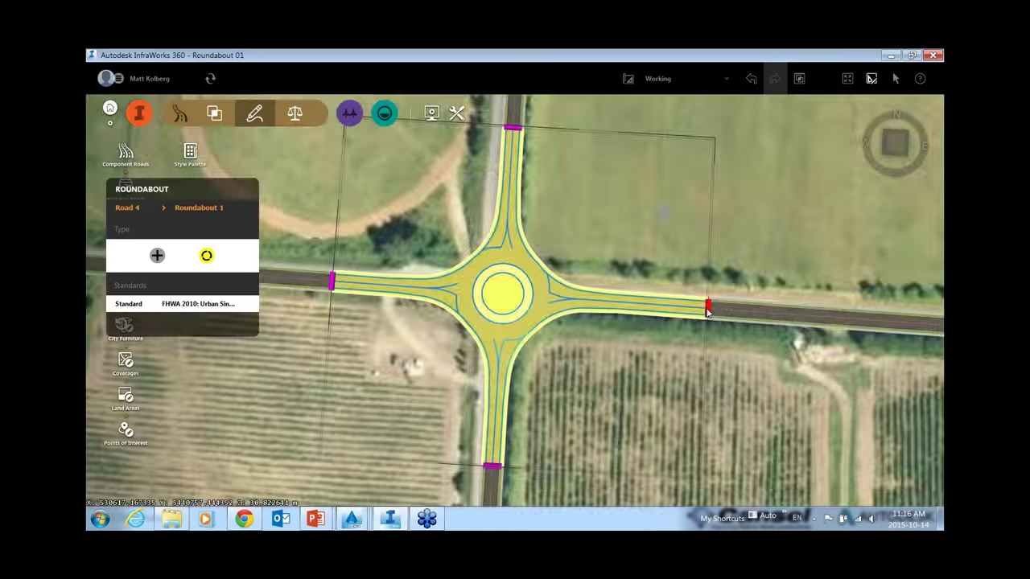
{"action": "left_click_drag", "start_coordinate": [707, 308], "coordinate": [637, 305]}
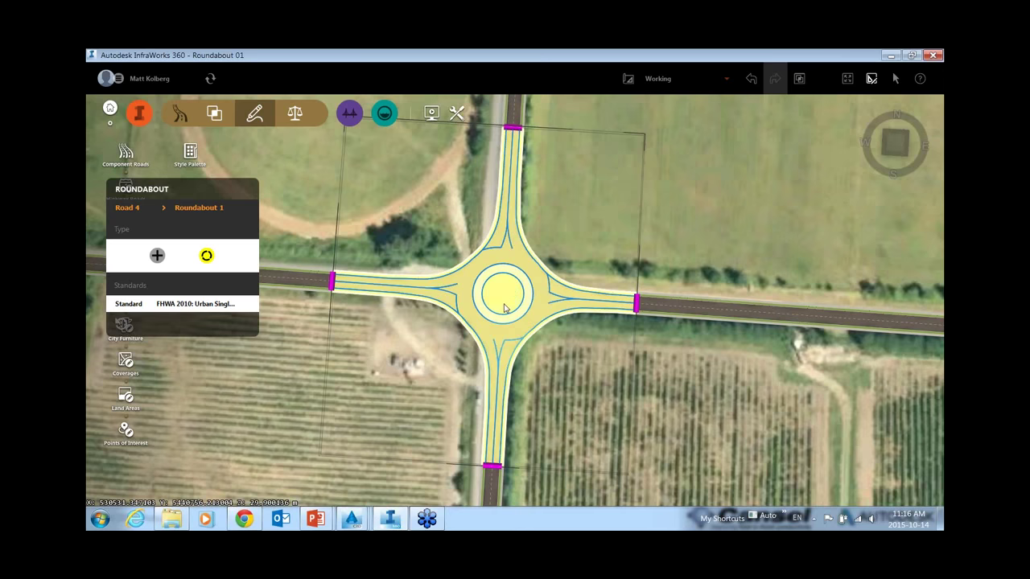
{"action": "middle_click_drag", "start_coordinate": [511, 293], "coordinate": [505, 224]}
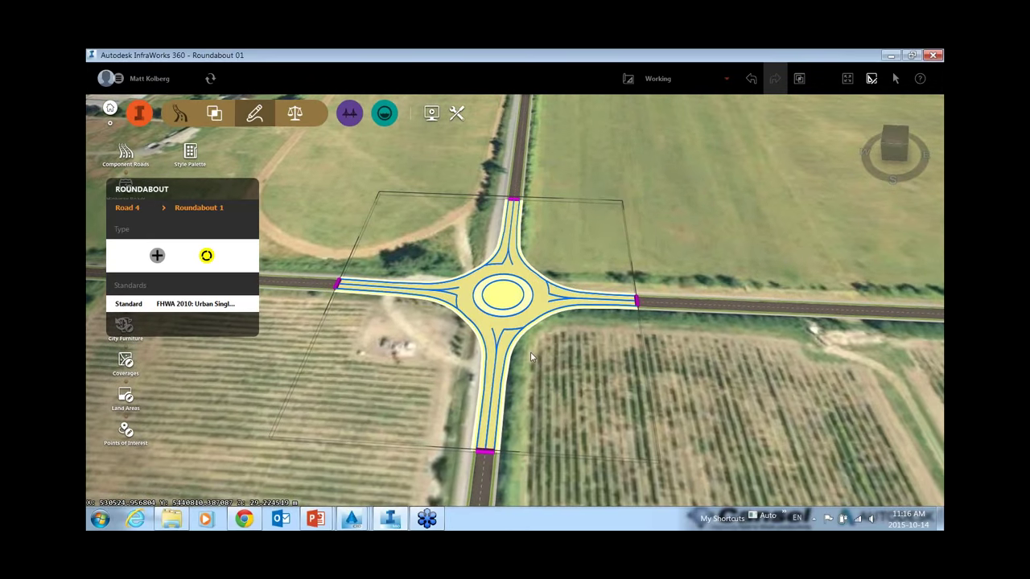
{"action": "middle_click_drag", "start_coordinate": [530, 351], "coordinate": [555, 294]}
{"action": "left_click", "coordinate": [615, 345]}
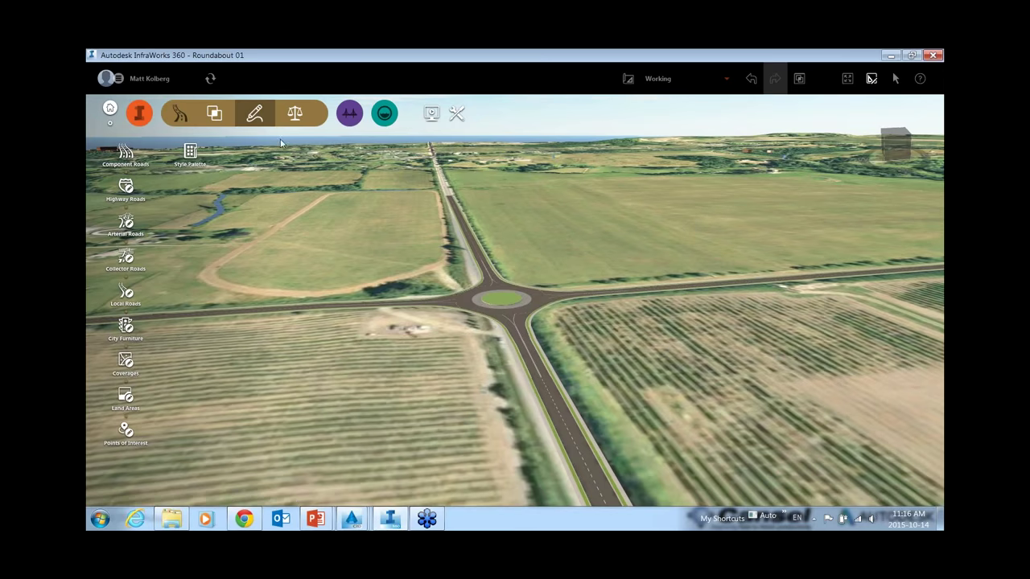
Step: Play the Orbit storyboard around the roundabout and close the storyboard player
{"action": "left_click", "coordinate": [431, 114]}
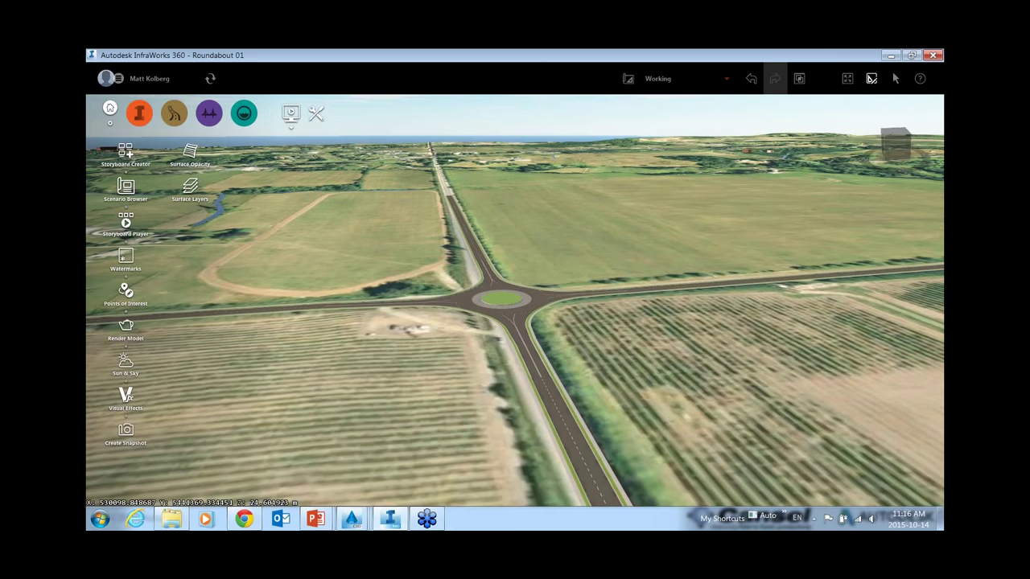
{"action": "left_click", "coordinate": [126, 222]}
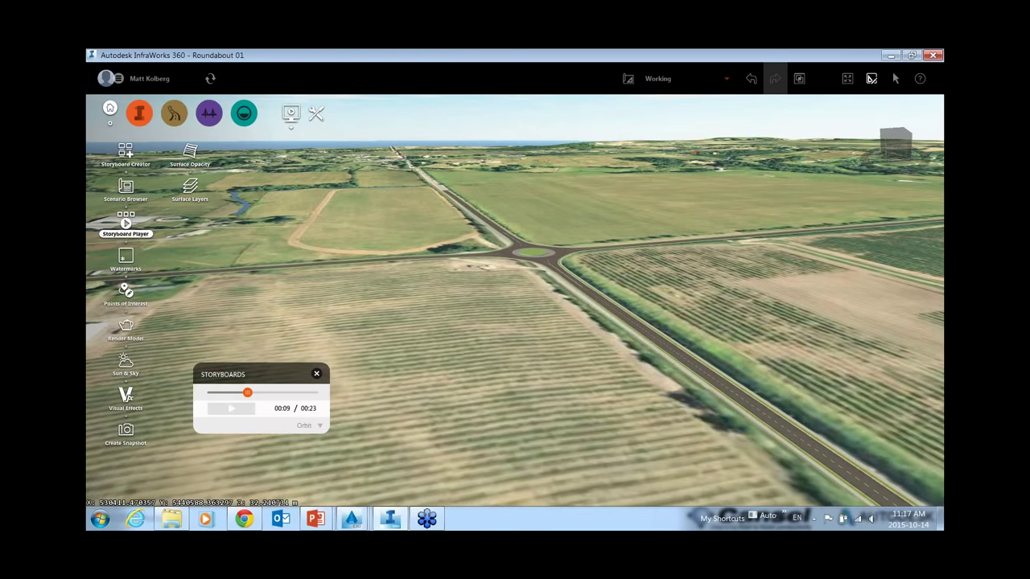
{"action": "left_click", "coordinate": [233, 410]}
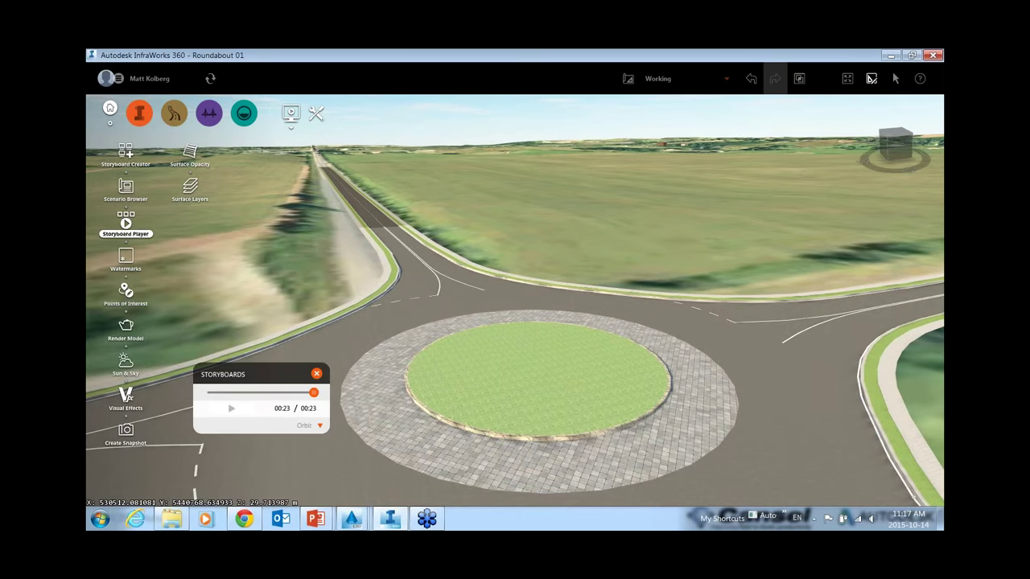
{"action": "left_click", "coordinate": [316, 373]}
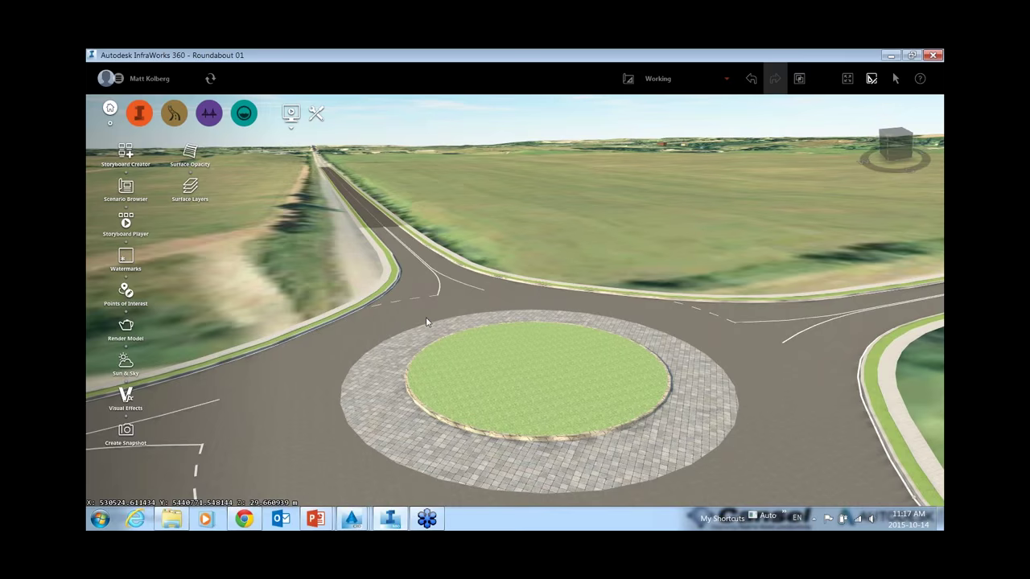
{"action": "scroll", "coordinate": [426, 321], "scroll_direction": "down", "scroll_amount": 8}
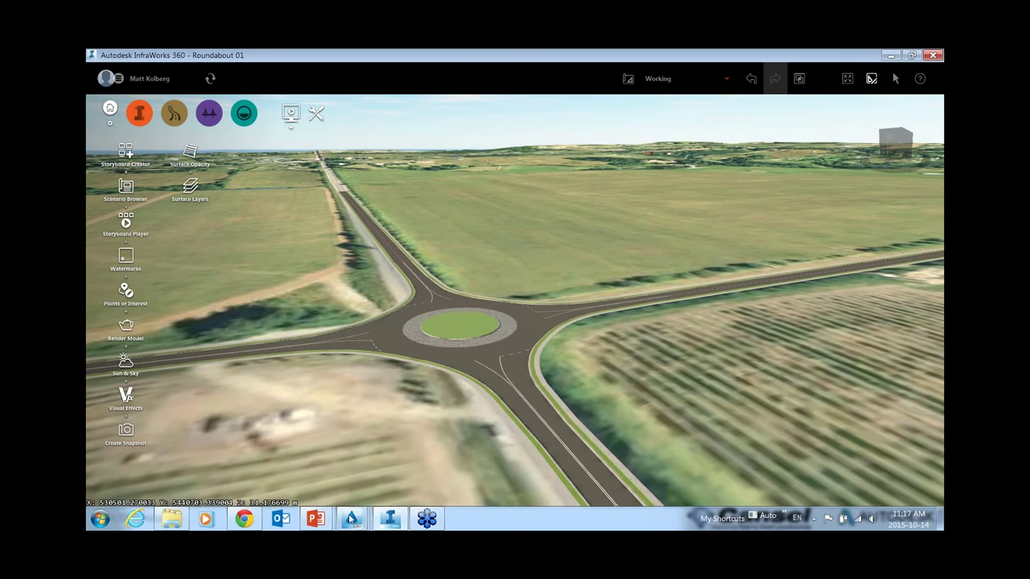
Step: Switch to the Roundabout.dwg drawing in AutoCAD Civil 3D and show the crossing of the two road centrelines
{"action": "mouse_move", "coordinate": [351, 519]}
{"action": "left_click", "coordinate": [213, 465]}
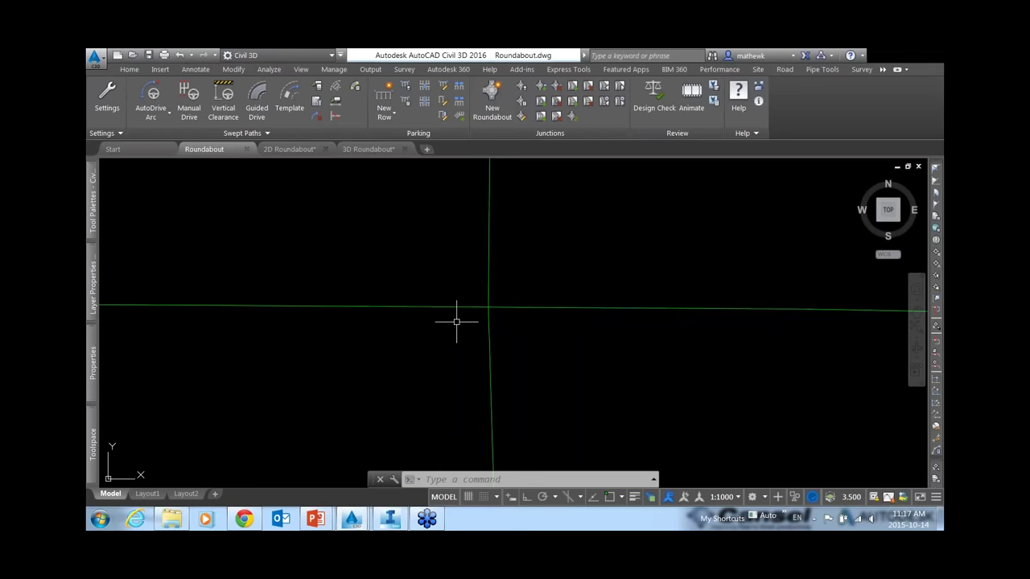
{"action": "mouse_move", "coordinate": [456, 321]}
{"action": "scroll", "coordinate": [434, 336], "scroll_direction": "down", "scroll_amount": 1}
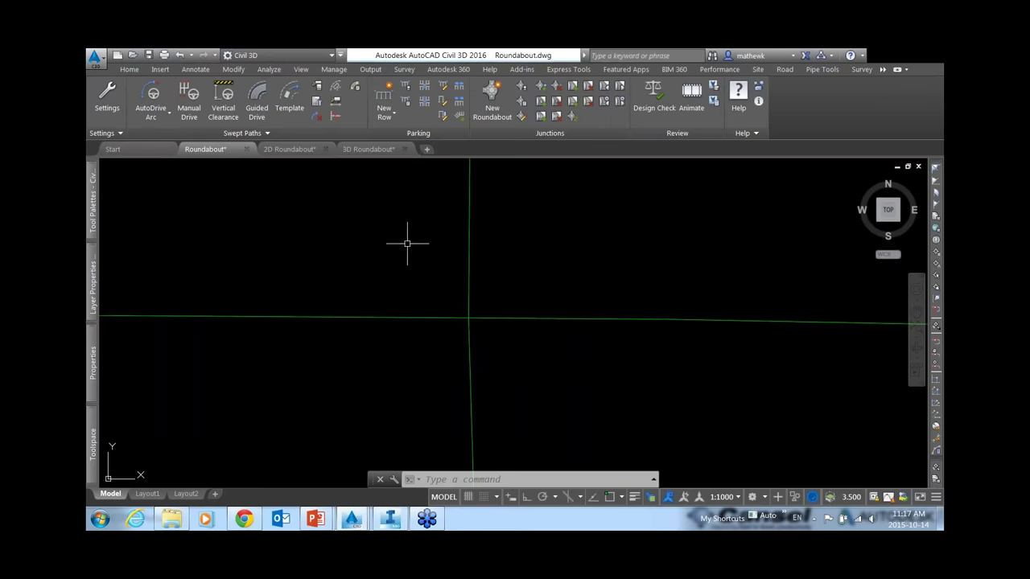
Step: Examine the Open InfraWorks 360 Model import options, including the model and object settings paths, and close the dialog without importing
{"action": "left_click", "coordinate": [160, 70]}
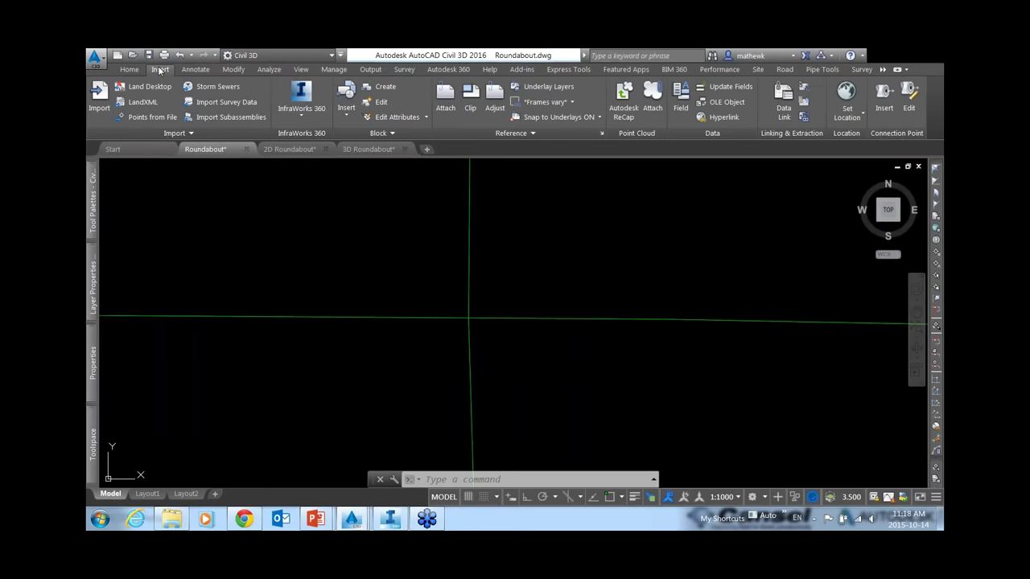
{"action": "left_click", "coordinate": [295, 117]}
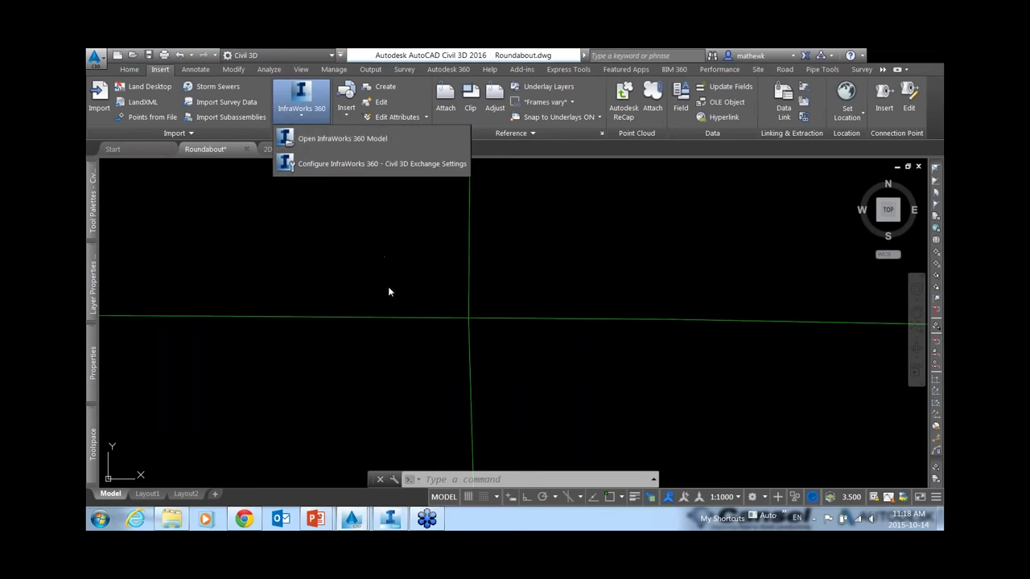
{"action": "left_click", "coordinate": [340, 141]}
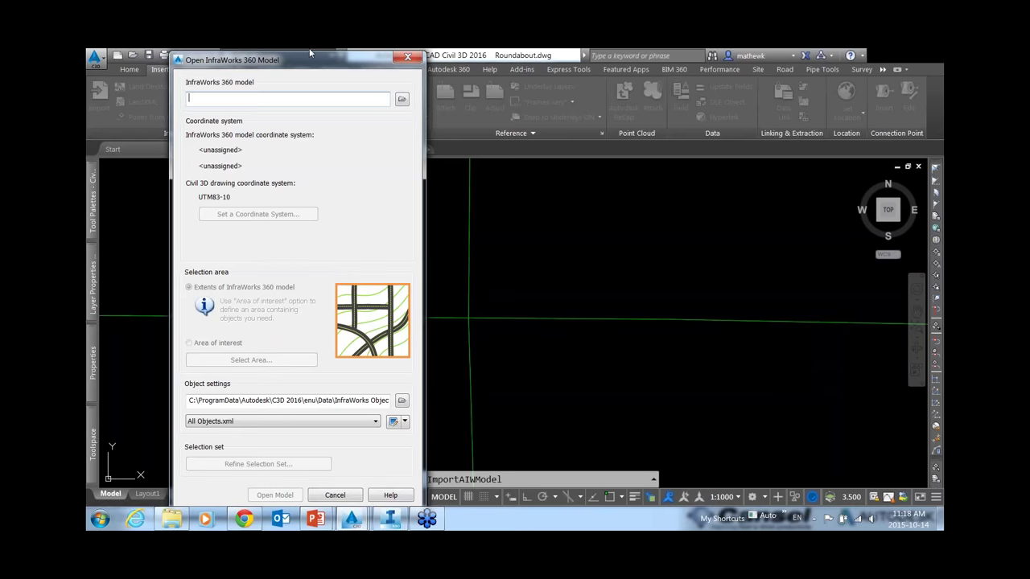
{"action": "left_click", "coordinate": [374, 95]}
{"action": "left_click_drag", "start_coordinate": [313, 400], "coordinate": [188, 400]}
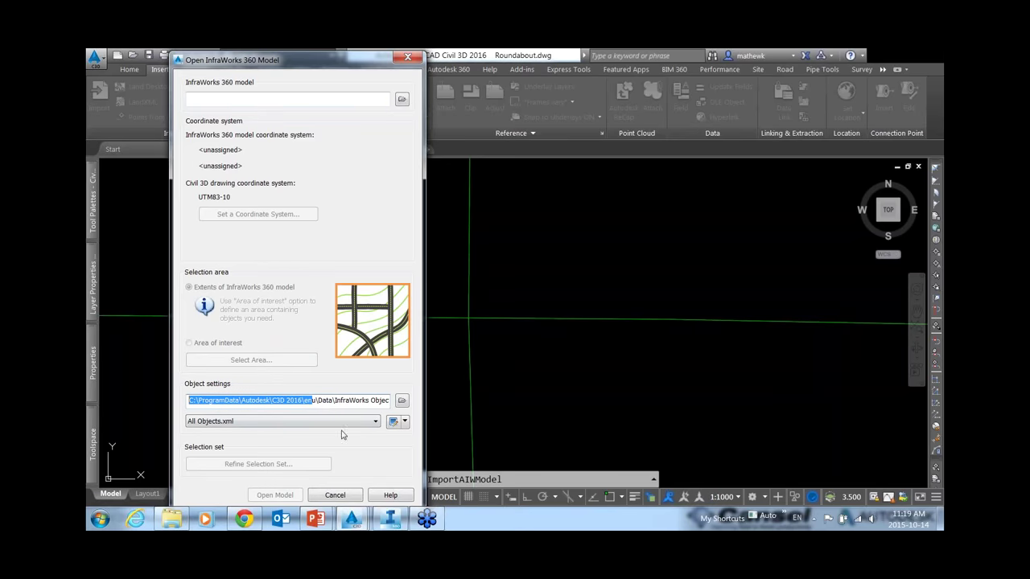
{"action": "left_click", "coordinate": [336, 496]}
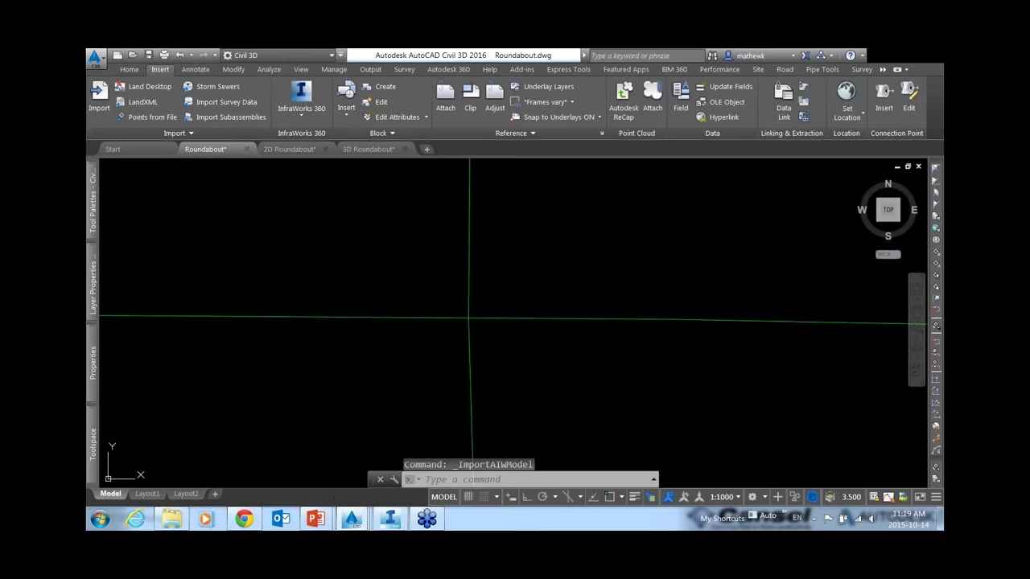
Step: Show the 2D Roundabout drawing, pick its surface boundary to inspect it, and clear the selection
{"action": "left_click", "coordinate": [290, 149]}
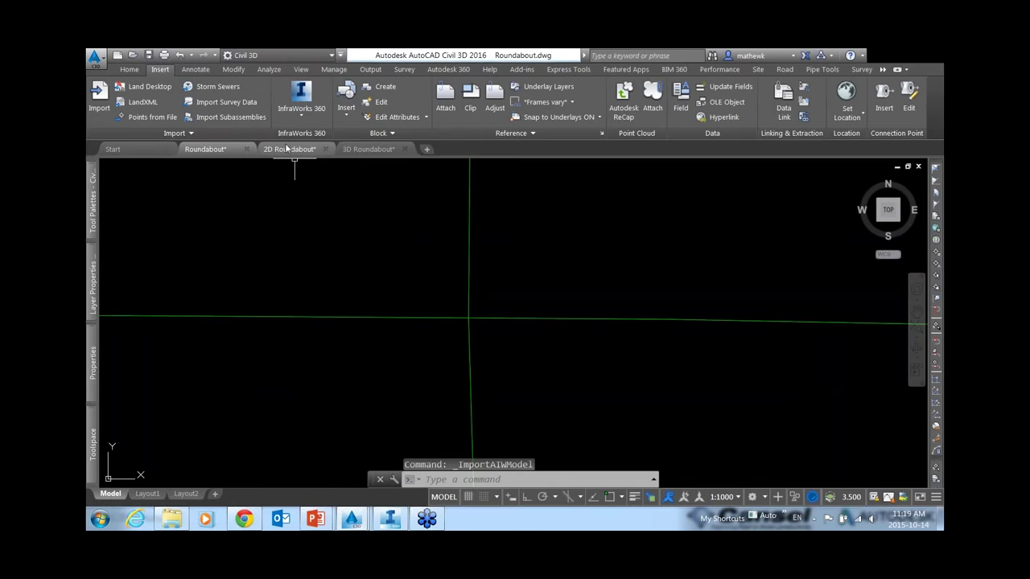
{"action": "scroll", "coordinate": [356, 265], "scroll_direction": "up", "scroll_amount": 8}
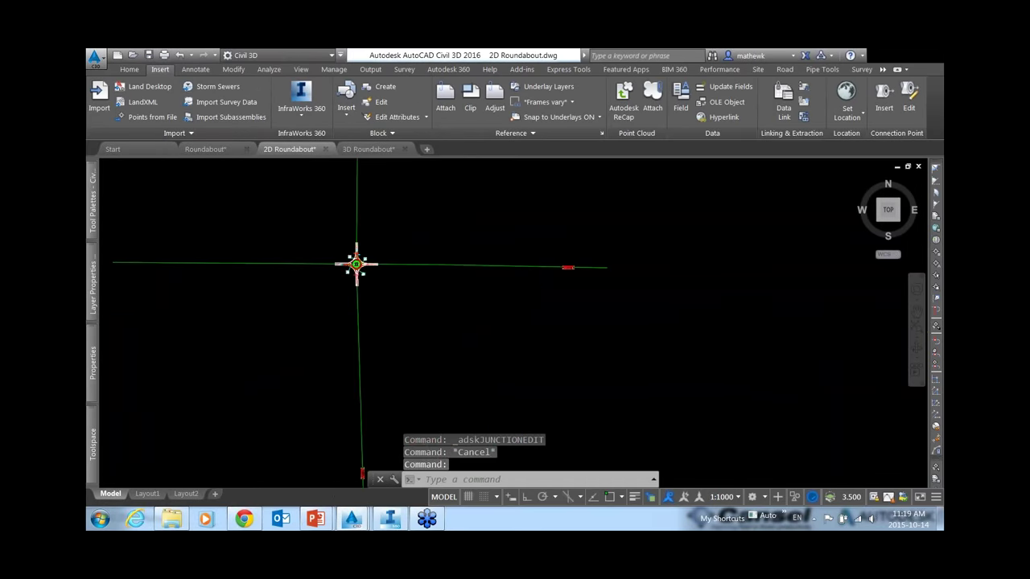
{"action": "scroll", "coordinate": [406, 324], "scroll_direction": "down", "scroll_amount": 2}
{"action": "middle_click_drag", "start_coordinate": [453, 271], "coordinate": [473, 287]}
{"action": "left_click", "coordinate": [462, 206]}
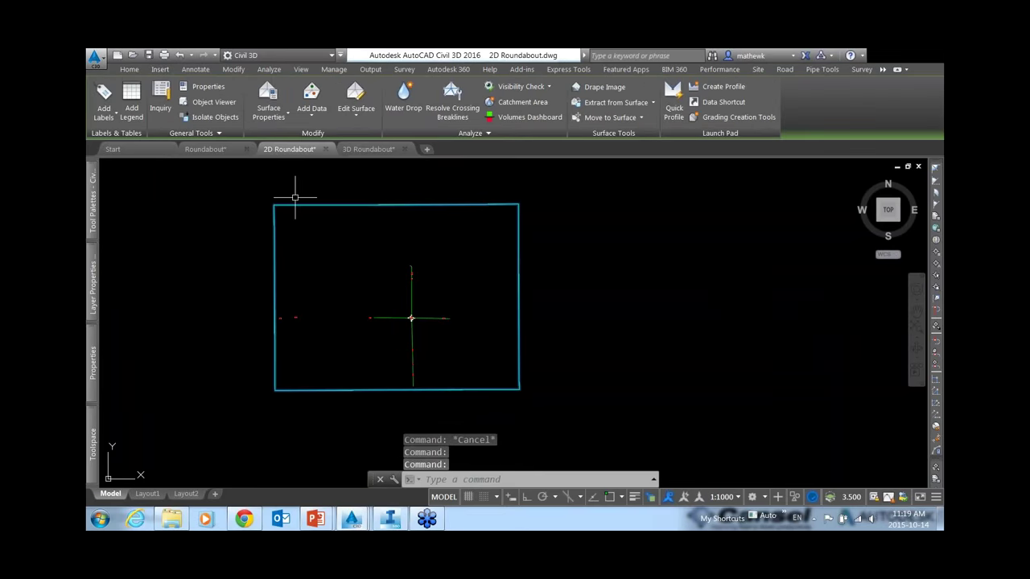
{"action": "key", "text": "Escape"}
{"action": "key", "text": "Escape"}
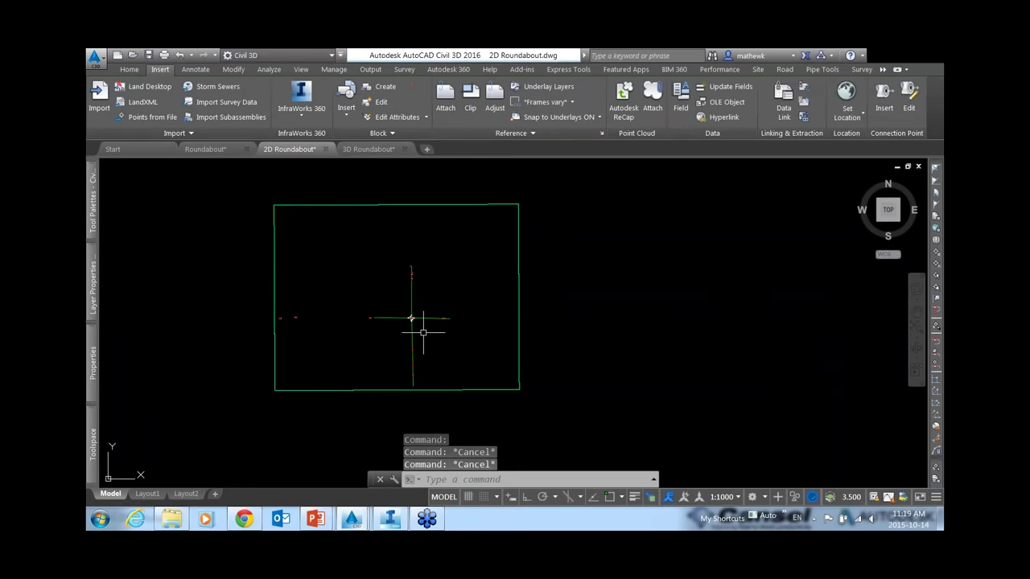
Step: Select the north-south and east-west road alignments crossing at the roundabout to inspect them
{"action": "scroll", "coordinate": [421, 329], "scroll_direction": "up", "scroll_amount": 4}
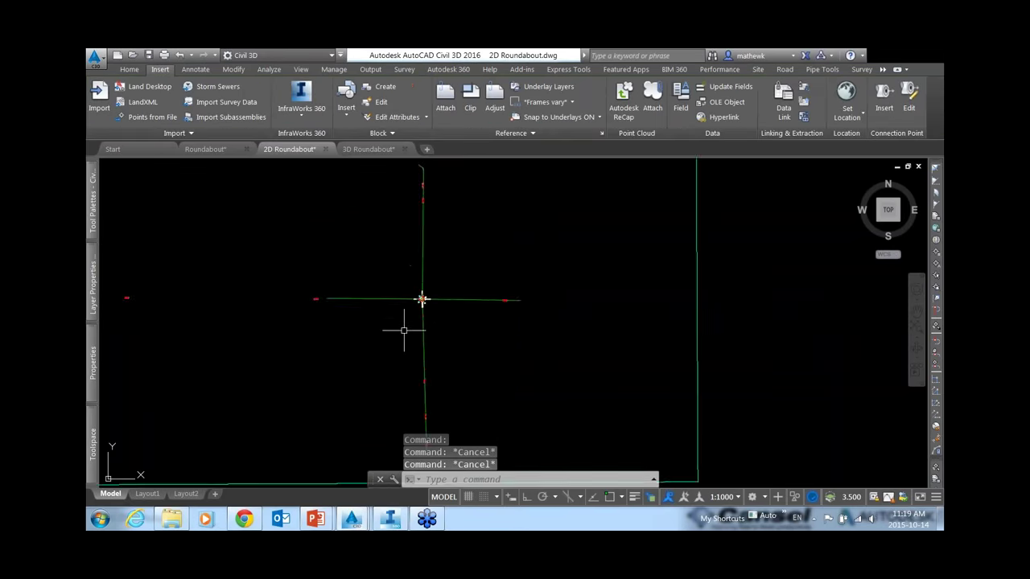
{"action": "left_click", "coordinate": [433, 223]}
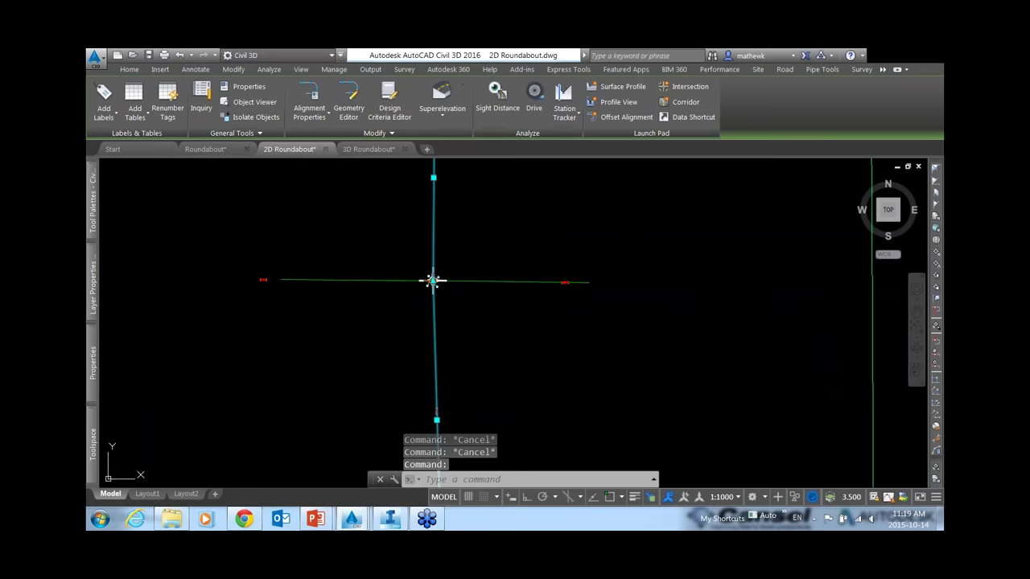
{"action": "left_click", "coordinate": [370, 280]}
{"action": "mouse_move", "coordinate": [330, 259]}
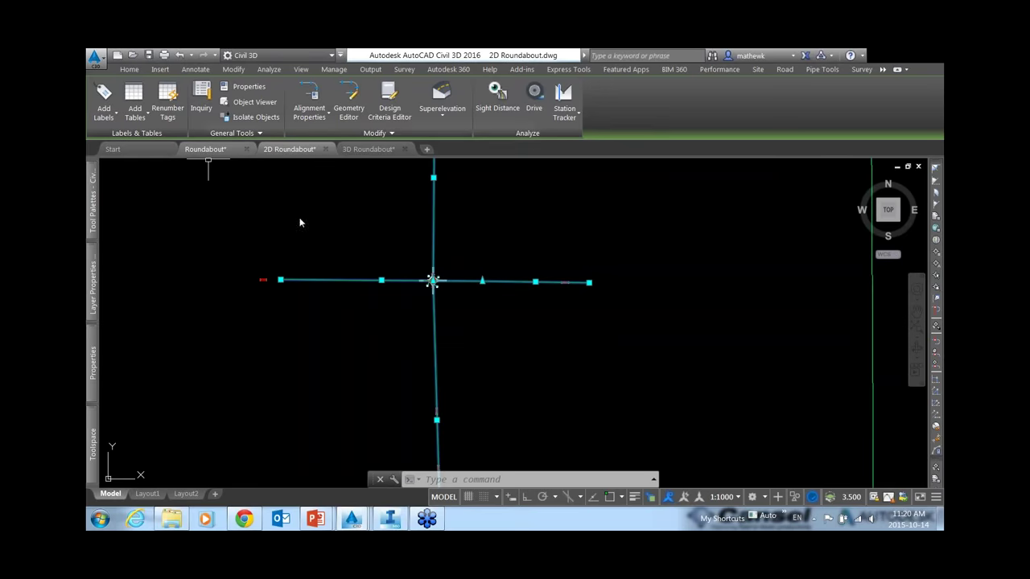
Step: Return to the Roundabout drawing and show the bare crossing of the two road centrelines
{"action": "left_click", "coordinate": [206, 150]}
{"action": "scroll", "coordinate": [473, 322], "scroll_direction": "up", "scroll_amount": 5}
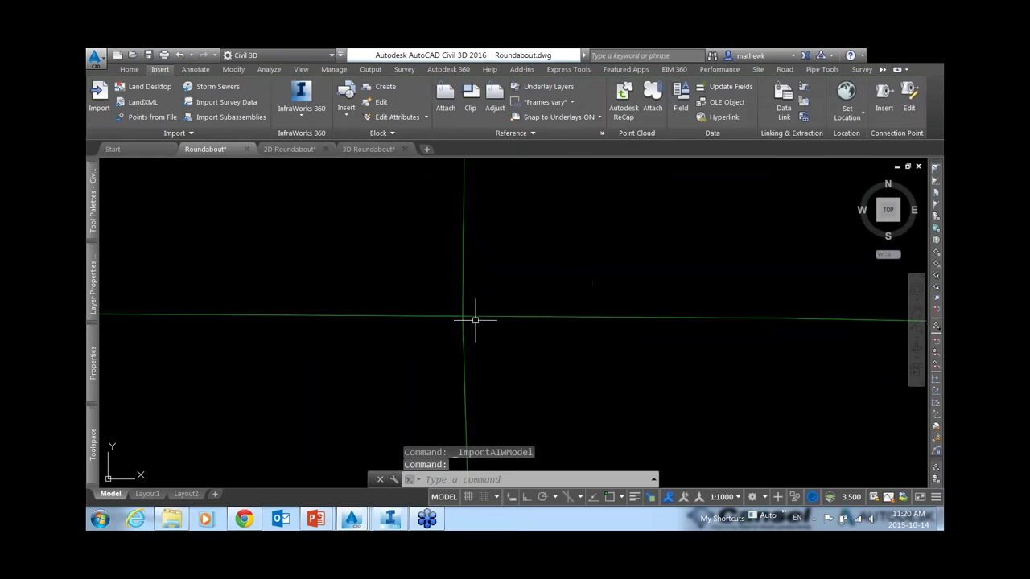
{"action": "mouse_move", "coordinate": [431, 318]}
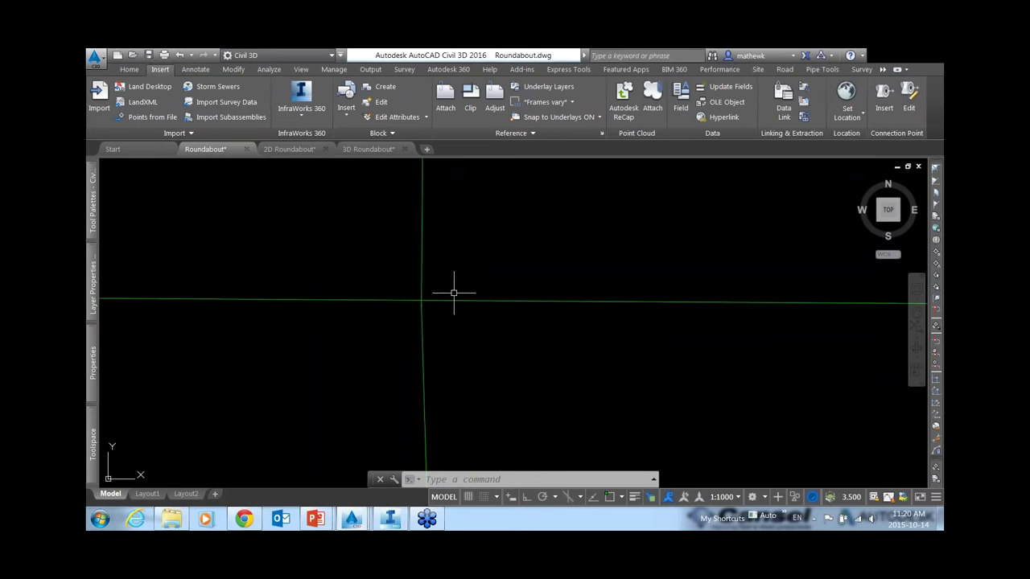
{"action": "mouse_move", "coordinate": [424, 298]}
Step: Open the Junction Standard Explorer and browse the national junction design standards, from the Brazilian and British ones to the US ones
{"action": "left_click", "coordinate": [883, 71]}
{"action": "left_click", "coordinate": [889, 128]}
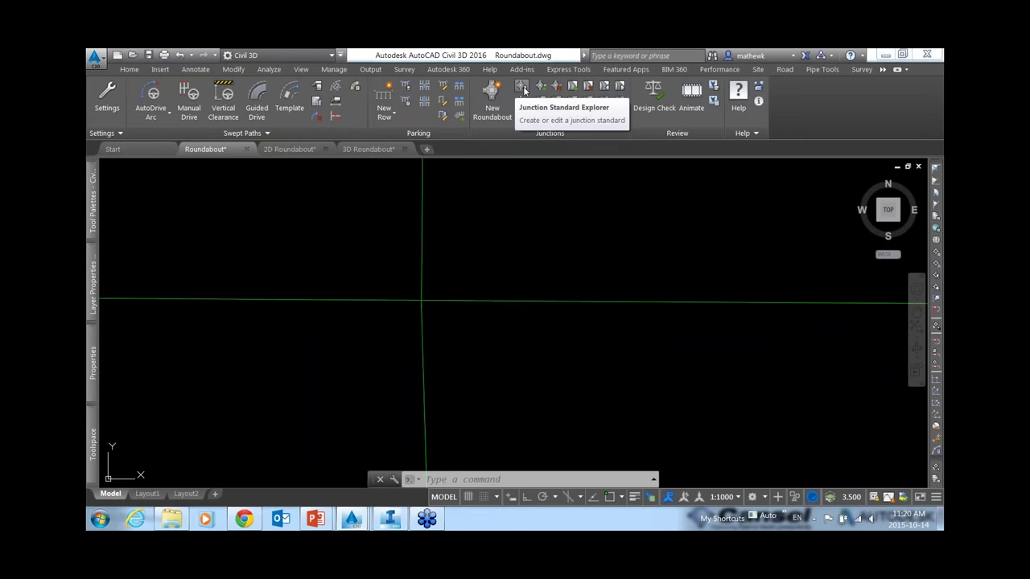
{"action": "left_click", "coordinate": [523, 87]}
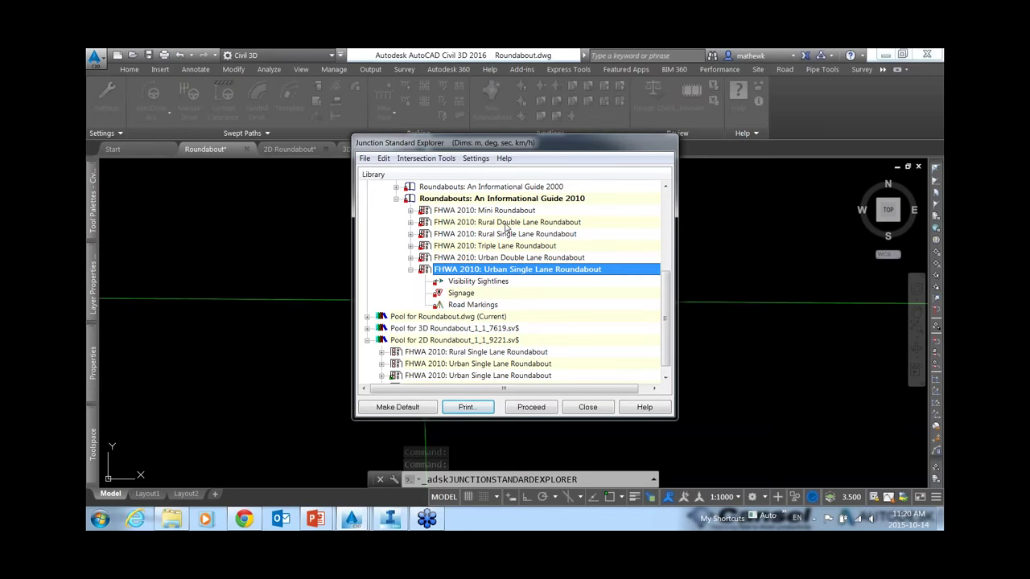
{"action": "scroll", "coordinate": [503, 225], "scroll_direction": "up", "scroll_amount": 5}
{"action": "left_click", "coordinate": [453, 188]}
{"action": "left_click", "coordinate": [444, 200]}
{"action": "left_click", "coordinate": [441, 210]}
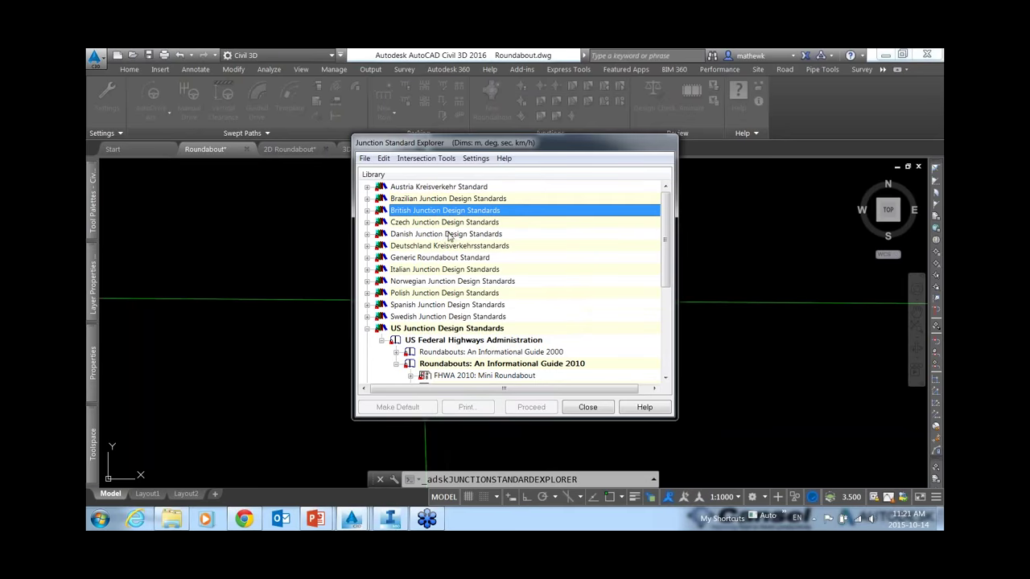
{"action": "scroll", "coordinate": [456, 241], "scroll_direction": "down", "scroll_amount": 2}
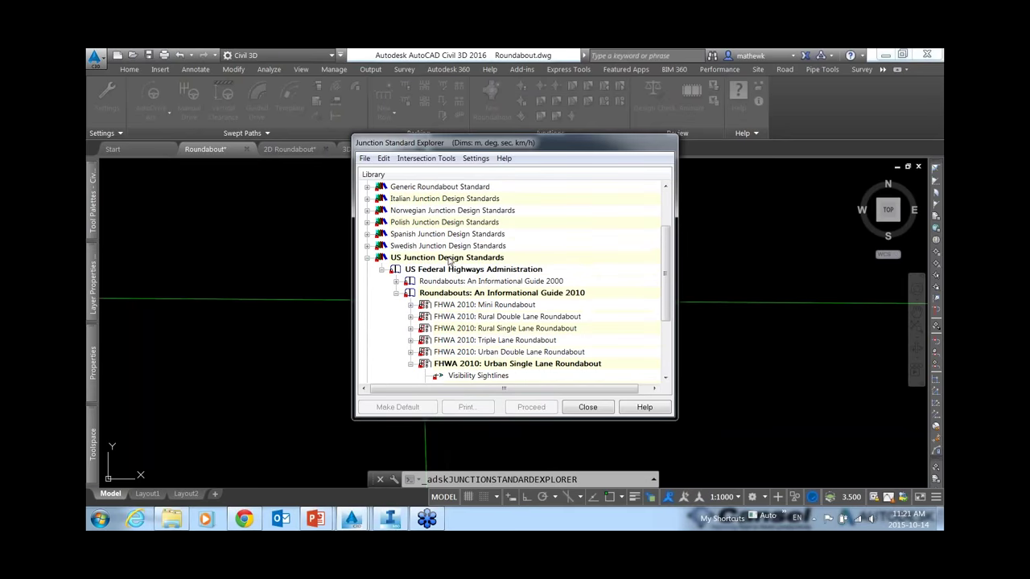
{"action": "scroll", "coordinate": [448, 263], "scroll_direction": "up", "scroll_amount": 2}
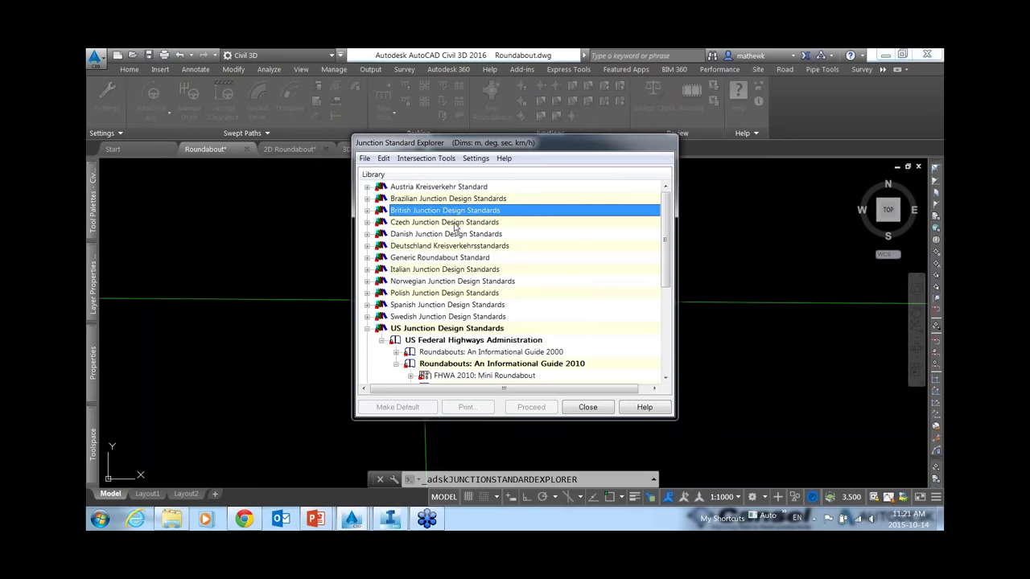
{"action": "scroll", "coordinate": [454, 228], "scroll_direction": "down", "scroll_amount": 2}
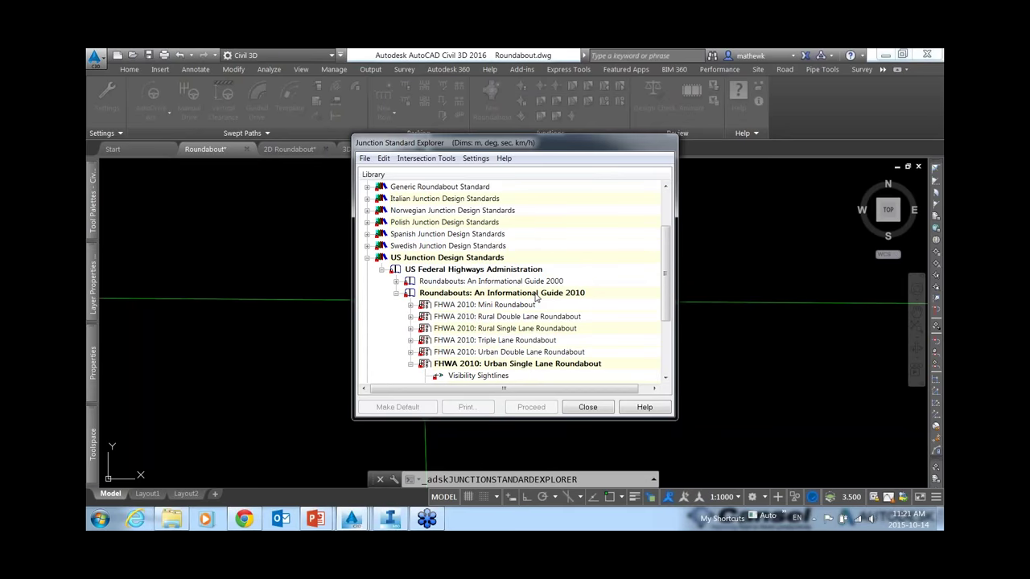
Step: Examine FHWA 2010: Urban Single Lane Roundabout and the other standards in the 2010 Informational Guide, and close the Junction Standard Explorer
{"action": "left_click", "coordinate": [535, 293]}
{"action": "left_click", "coordinate": [524, 318]}
{"action": "left_click", "coordinate": [496, 364]}
{"action": "scroll", "coordinate": [497, 345], "scroll_direction": "down", "scroll_amount": 1}
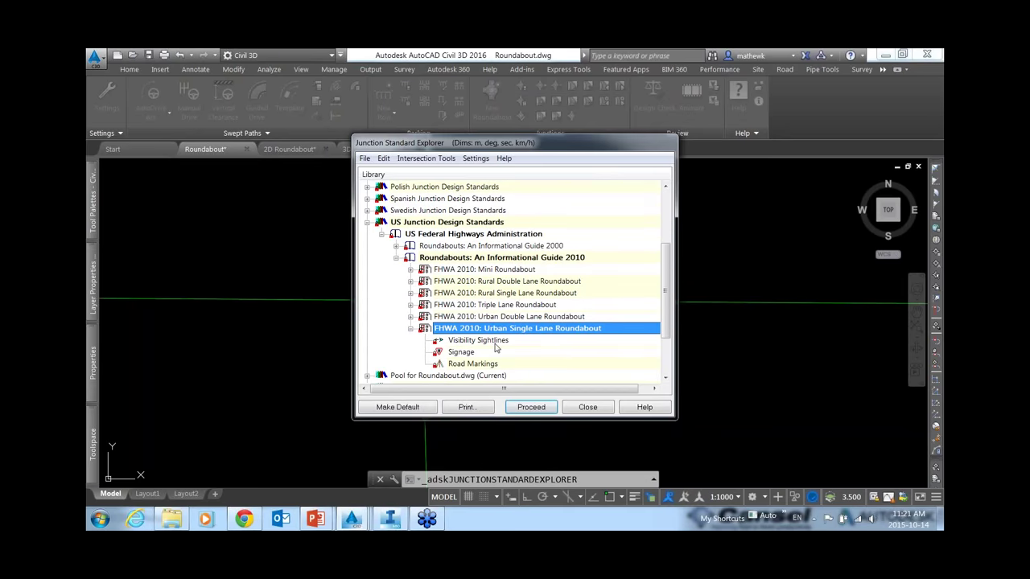
{"action": "scroll", "coordinate": [496, 346], "scroll_direction": "down", "scroll_amount": 2}
{"action": "scroll", "coordinate": [466, 253], "scroll_direction": "up", "scroll_amount": 1}
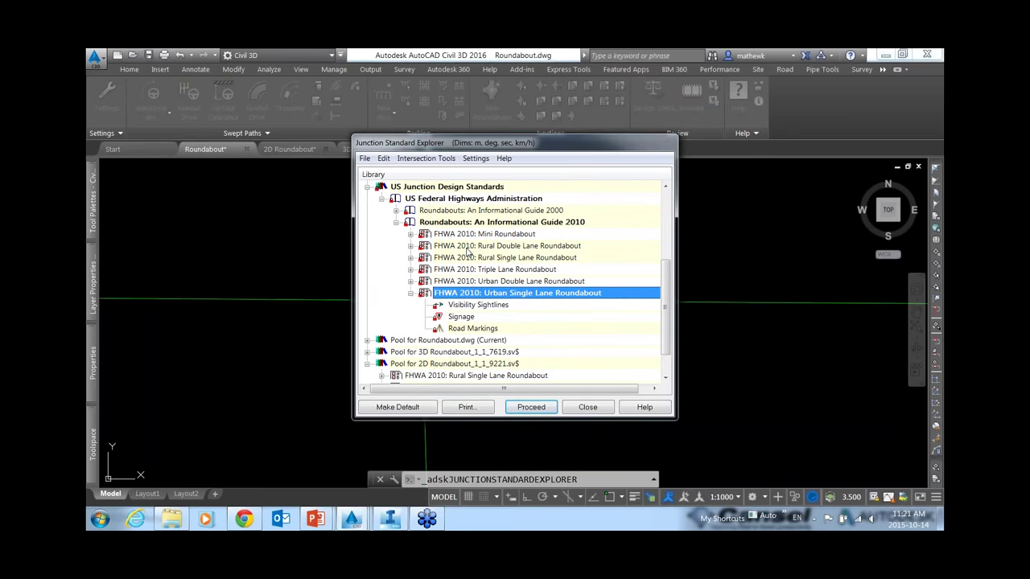
{"action": "left_click", "coordinate": [611, 406]}
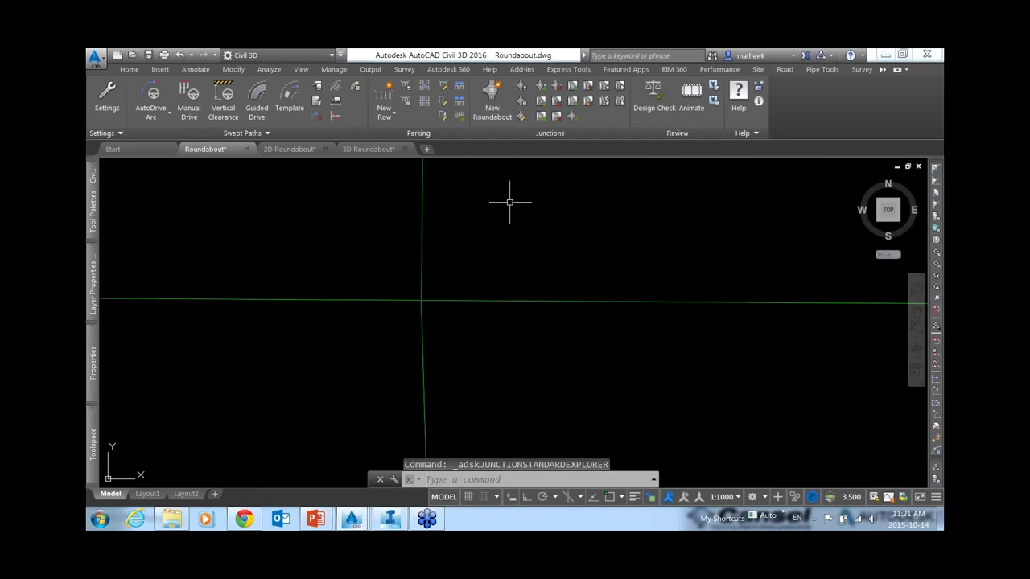
Step: Start a new roundabout and confirm the scale of one drawing unit as 1 meter
{"action": "left_click", "coordinate": [494, 109]}
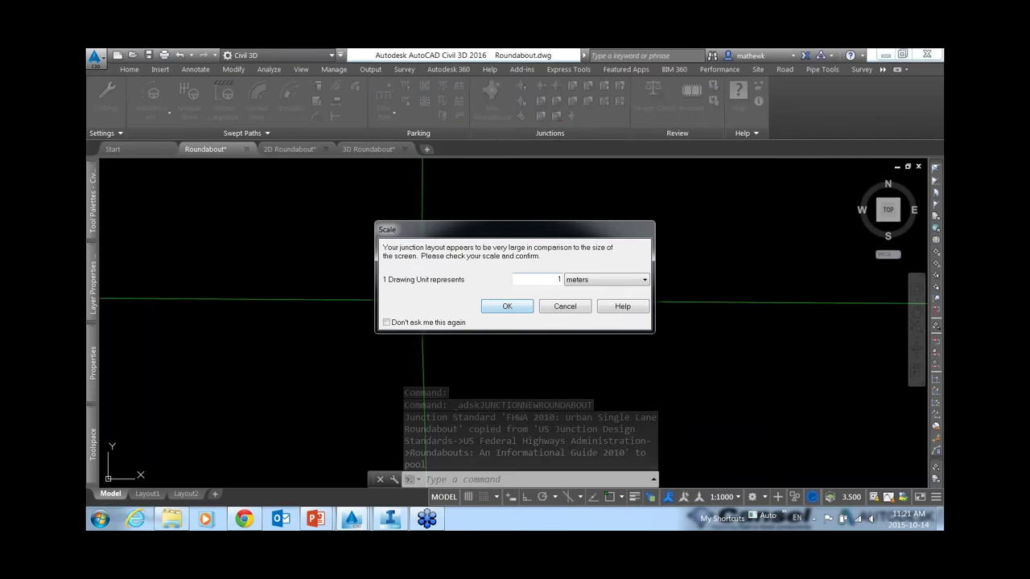
{"action": "double_click", "coordinate": [559, 279]}
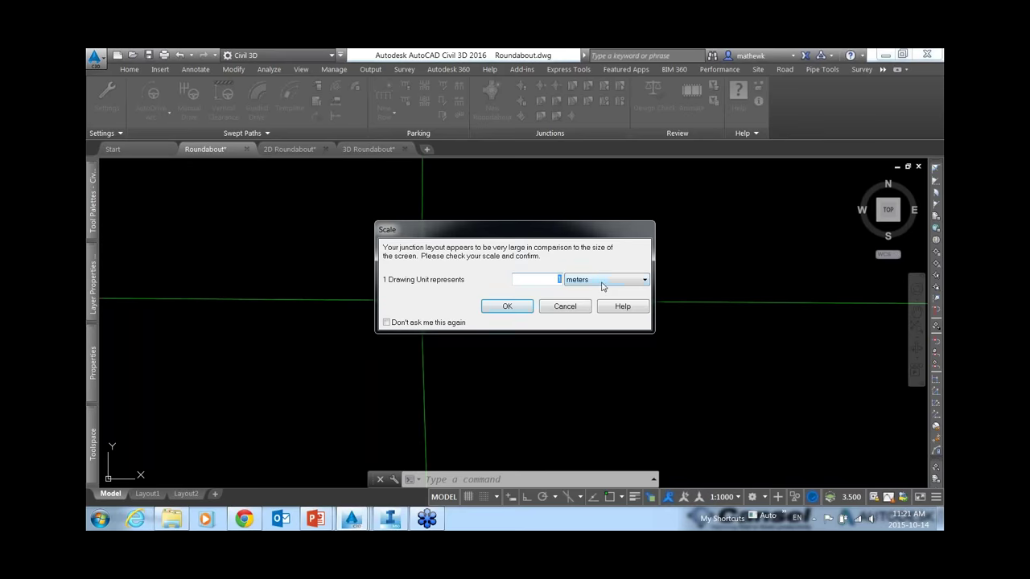
{"action": "left_click", "coordinate": [519, 306]}
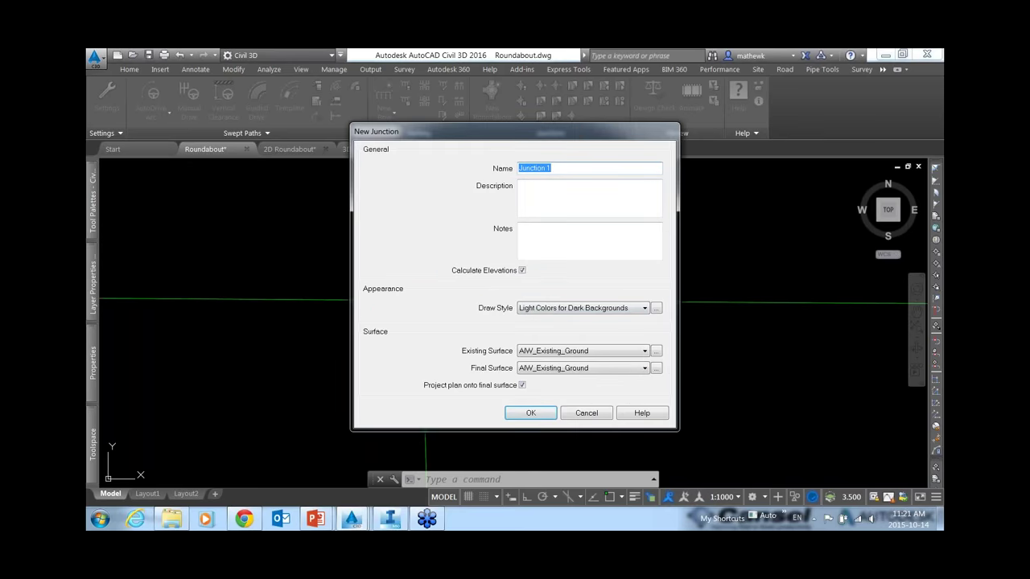
Step: For Junction 1, keep Light Colors for Dark Backgrounds and AIW_Existing_Ground for both surfaces, and turn off projecting the plan onto the final surface
{"action": "left_click", "coordinate": [564, 198]}
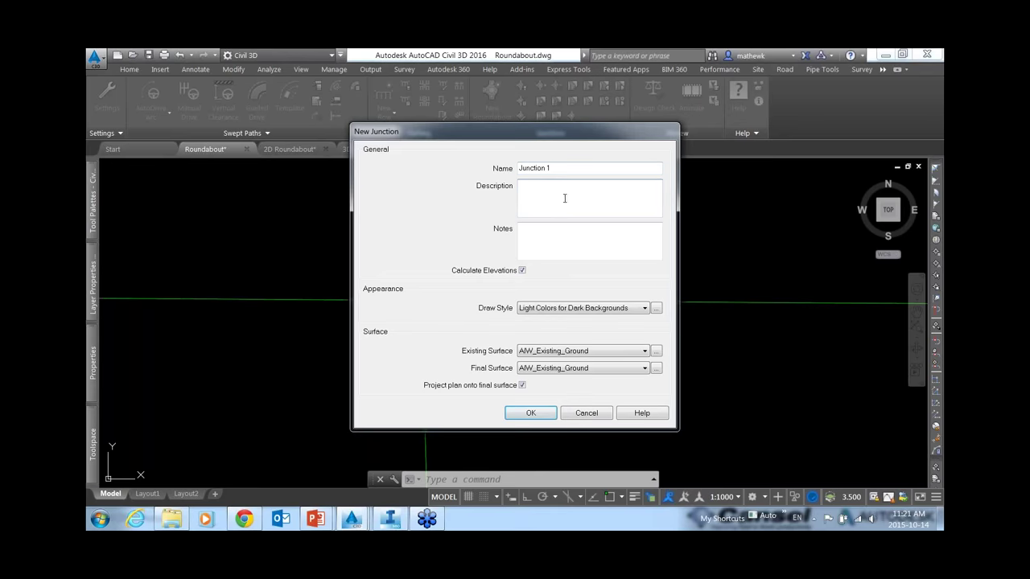
{"action": "left_click", "coordinate": [550, 240]}
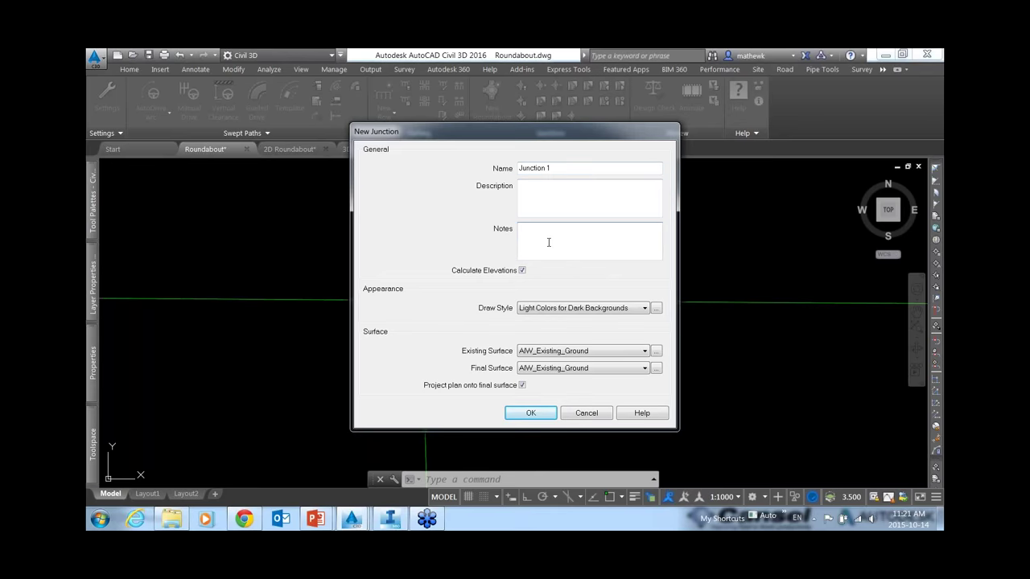
{"action": "left_click", "coordinate": [614, 311]}
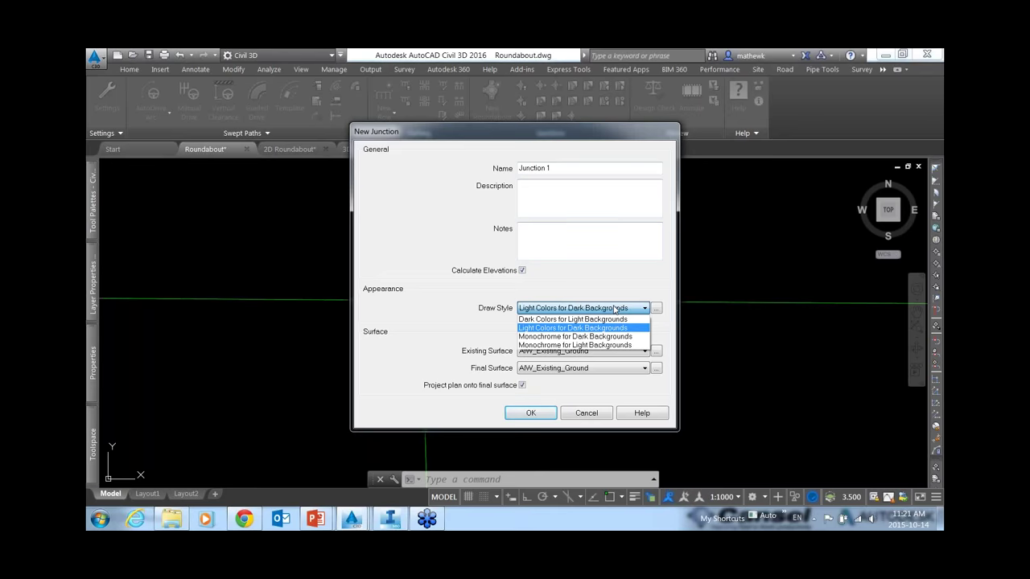
{"action": "left_click", "coordinate": [615, 308]}
{"action": "left_click", "coordinate": [584, 368]}
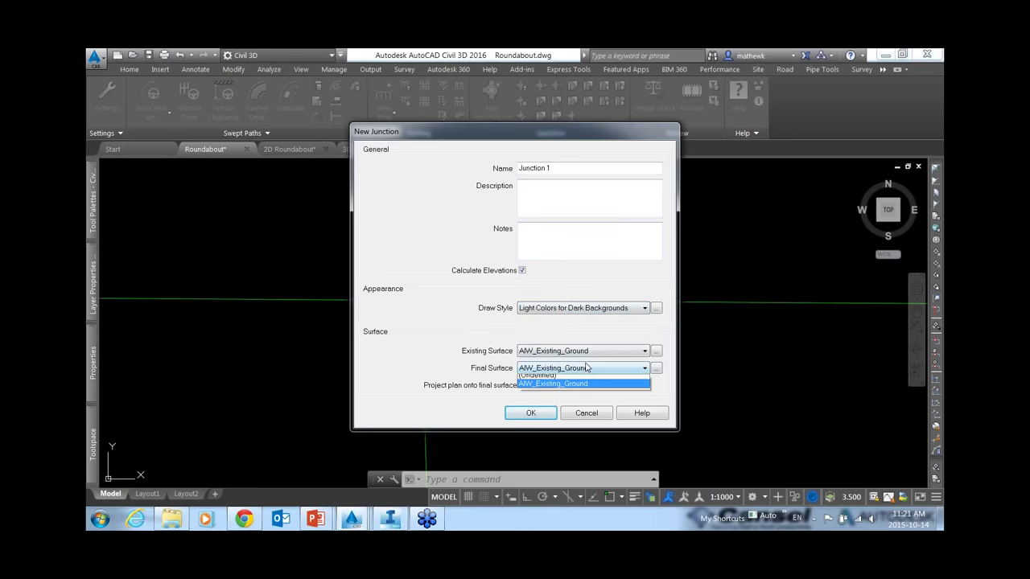
{"action": "left_click", "coordinate": [587, 367]}
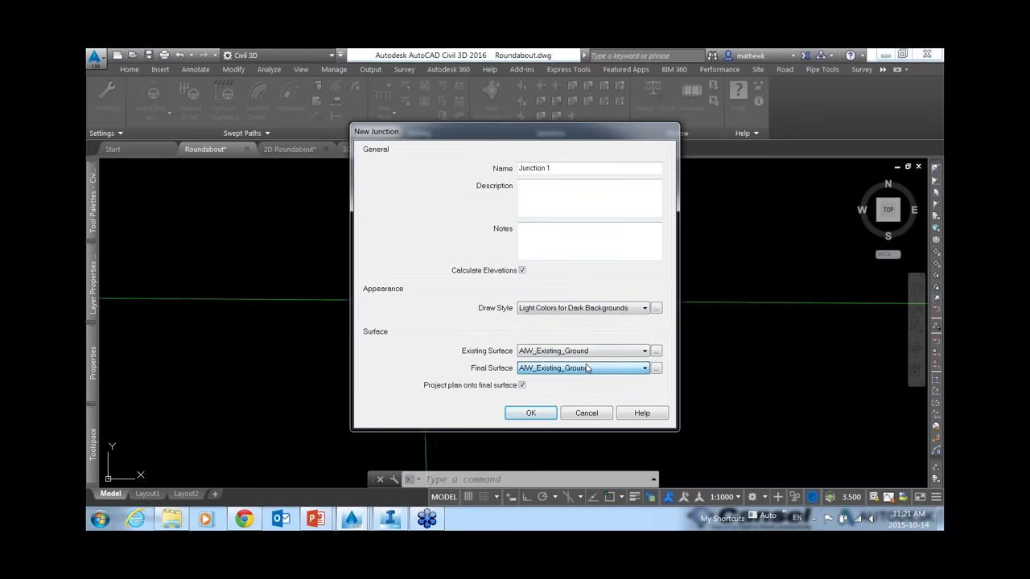
{"action": "left_click", "coordinate": [522, 385]}
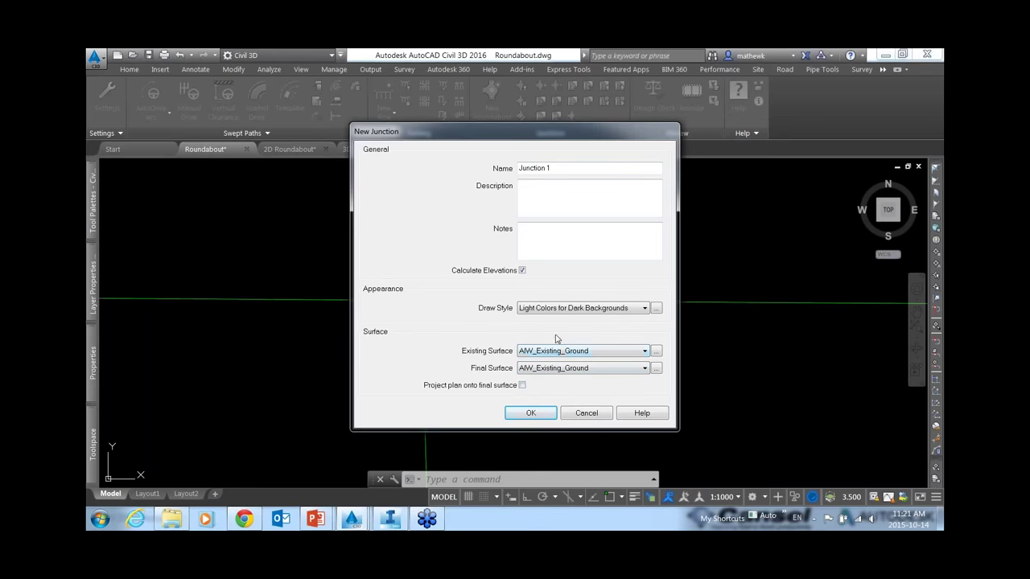
{"action": "left_click", "coordinate": [584, 352]}
{"action": "left_click", "coordinate": [576, 370]}
{"action": "left_click", "coordinate": [573, 368]}
{"action": "left_click", "coordinate": [574, 369]}
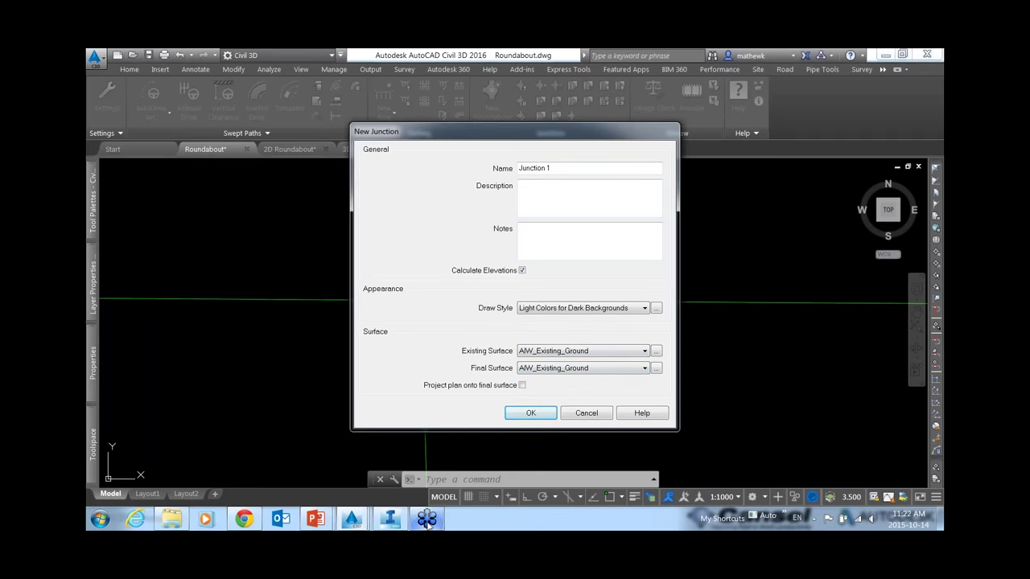
Step: Switch to the running PowerPoint slide show with the Infraworks: Planning slide
{"action": "mouse_move", "coordinate": [316, 519]}
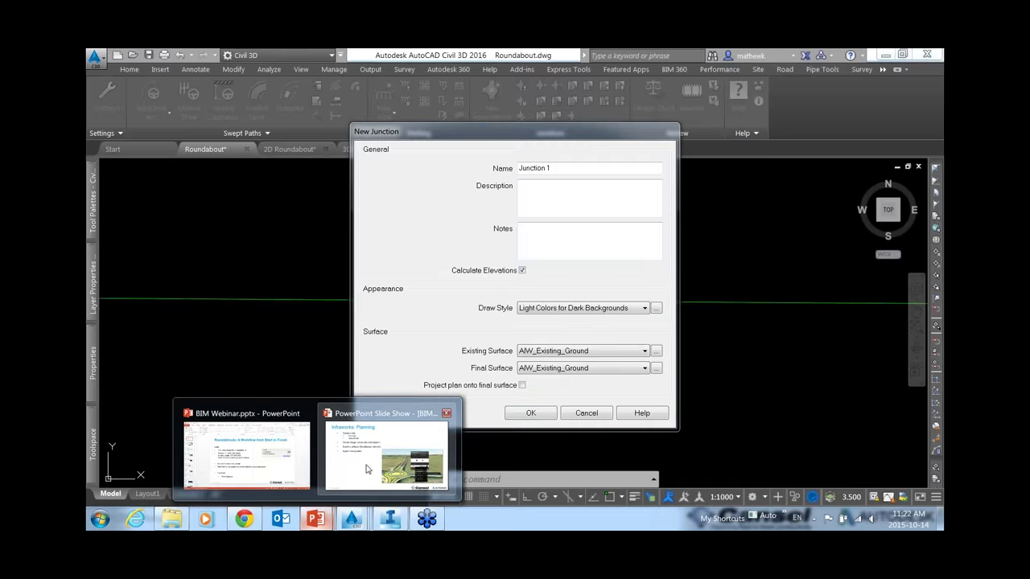
{"action": "left_click", "coordinate": [375, 448]}
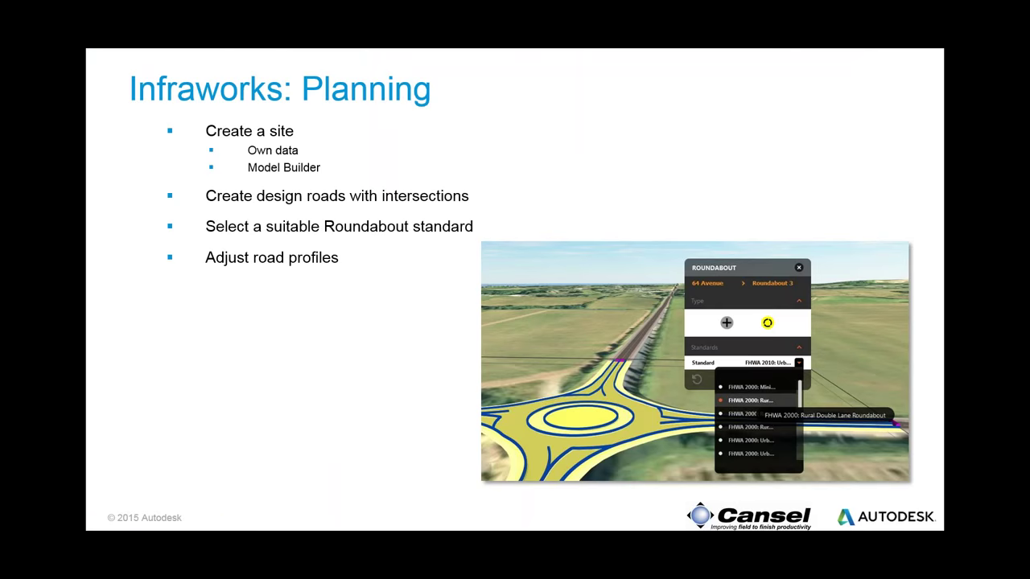
Step: View the Vehicle Tracking: 2D Design slide, and switch back to AutoCAD Civil 3D
{"action": "key", "text": "Right"}
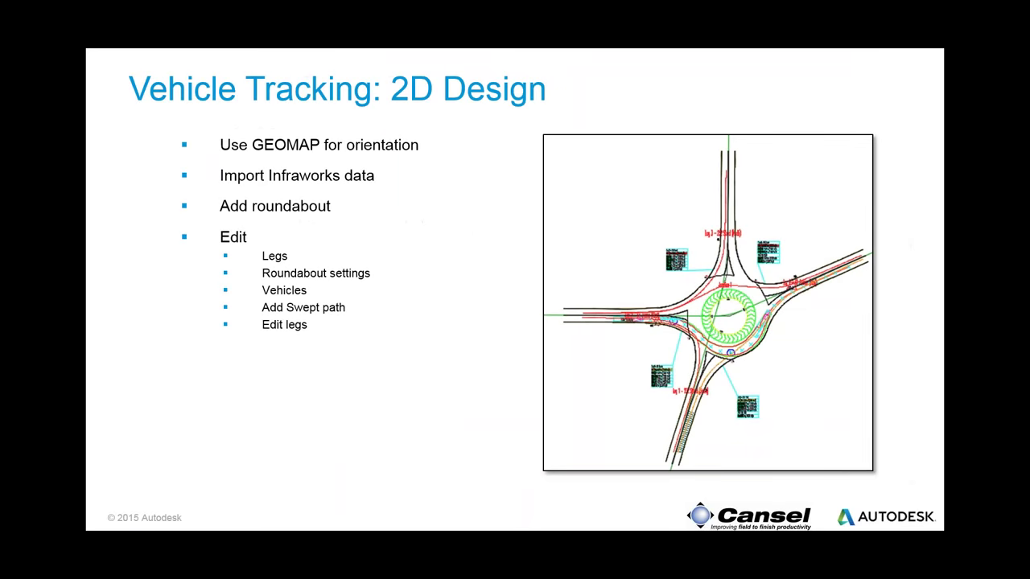
{"action": "key", "text": "alt+Tab"}
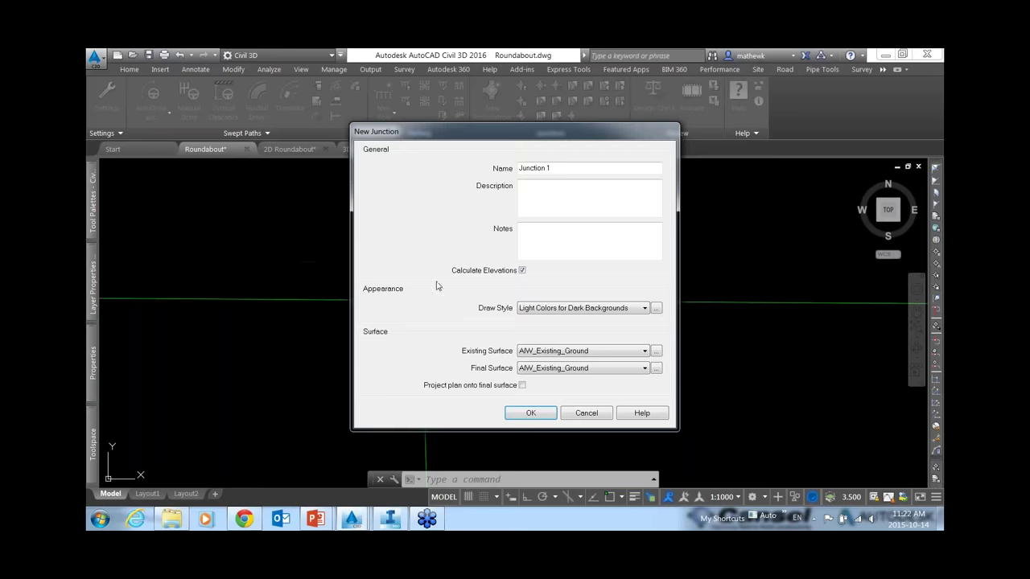
Step: Accept the Junction 1 settings and place the roundabout's center at the intersection of the two road alignments
{"action": "left_click", "coordinate": [536, 417]}
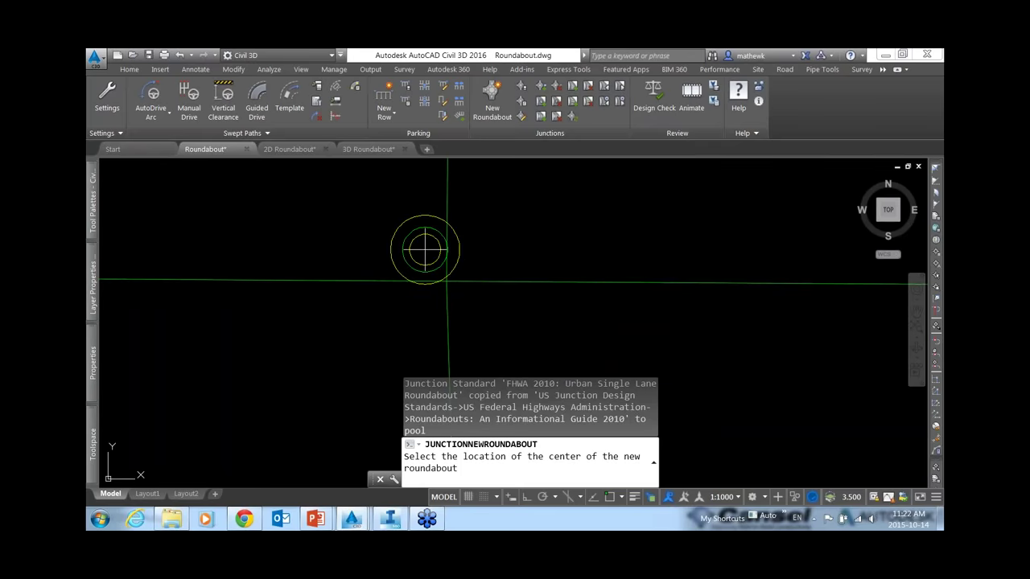
{"action": "scroll", "coordinate": [447, 282], "scroll_direction": "up", "scroll_amount": 4}
{"action": "type", "text": "int"}
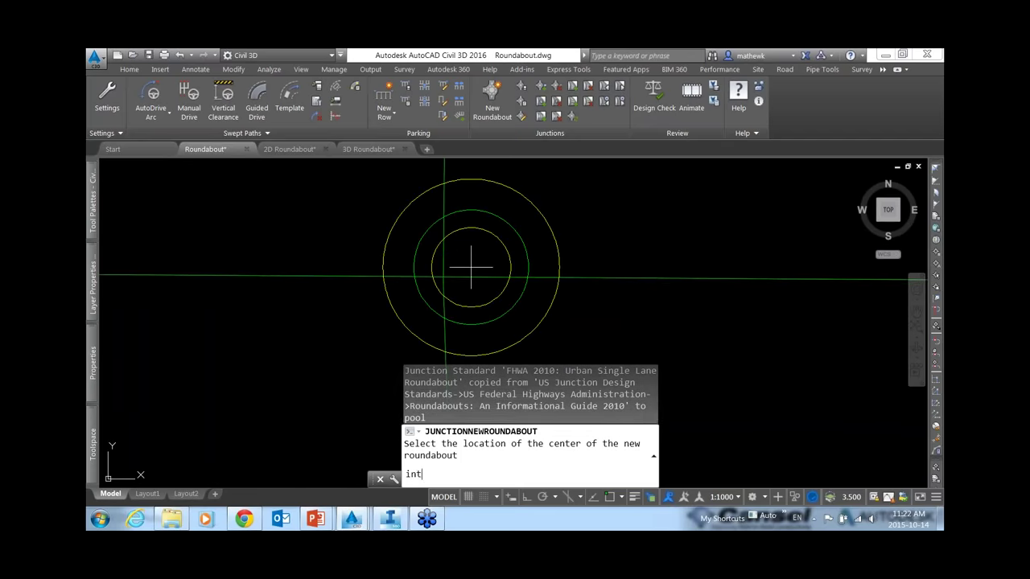
{"action": "key", "text": "Return"}
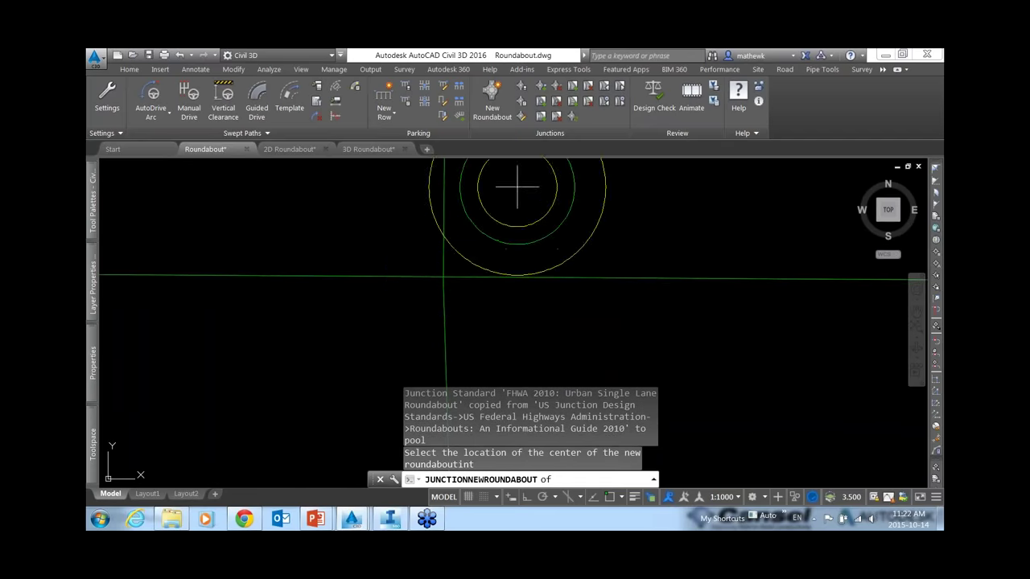
{"action": "left_click", "coordinate": [444, 276]}
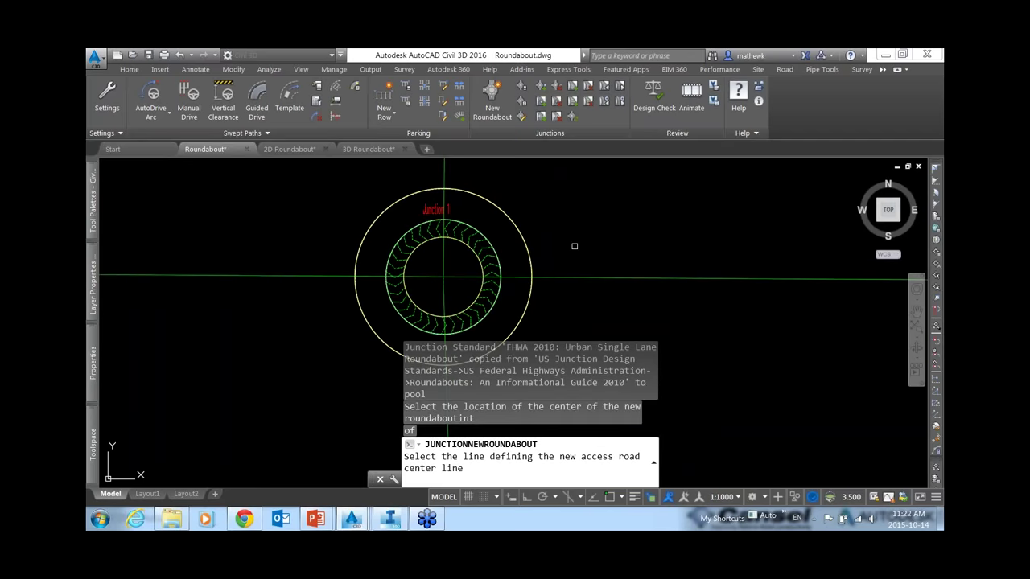
Step: Add the 64 Avenue alignment east of the roundabout as an access road, keeping the name Leg 1 - 64 Avenue
{"action": "scroll", "coordinate": [540, 227], "scroll_direction": "down", "scroll_amount": 2}
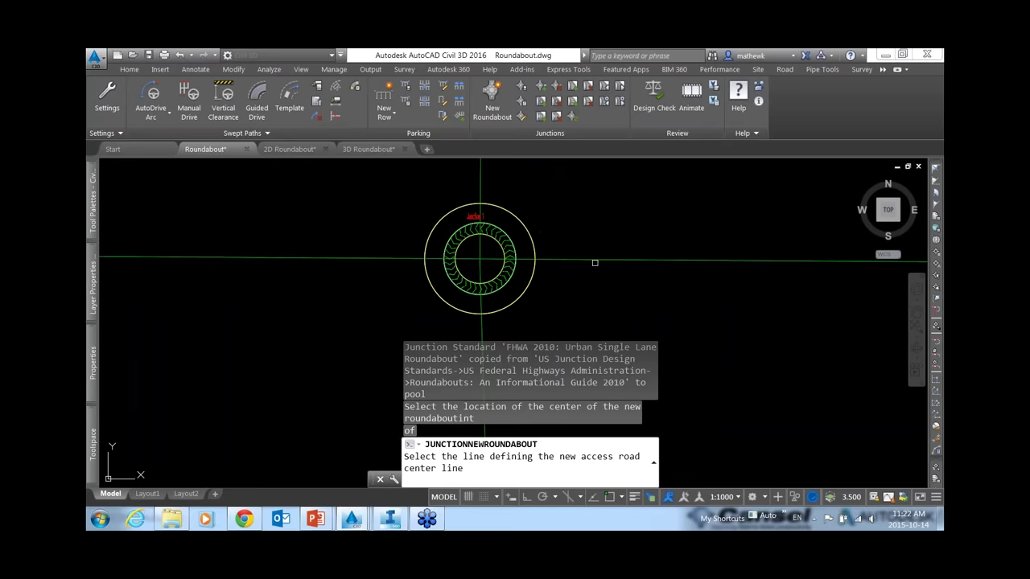
{"action": "scroll", "coordinate": [600, 260], "scroll_direction": "down", "scroll_amount": 4}
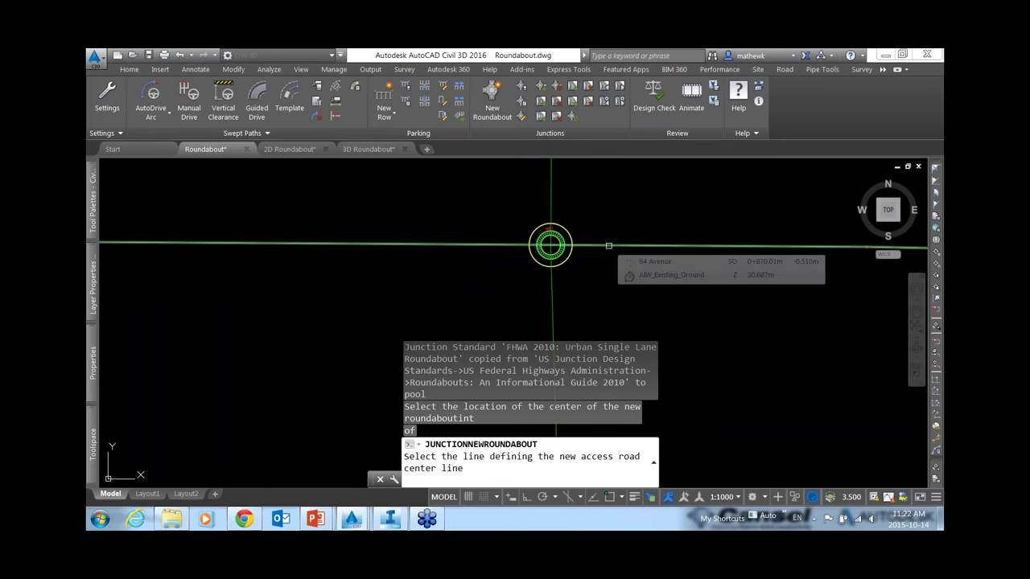
{"action": "left_click", "coordinate": [614, 243]}
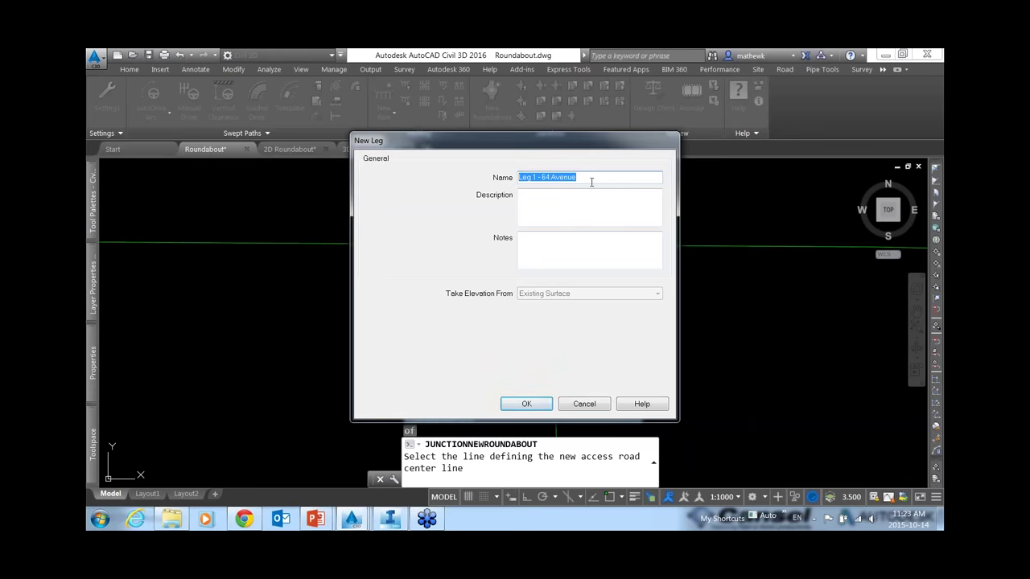
{"action": "left_click", "coordinate": [532, 403]}
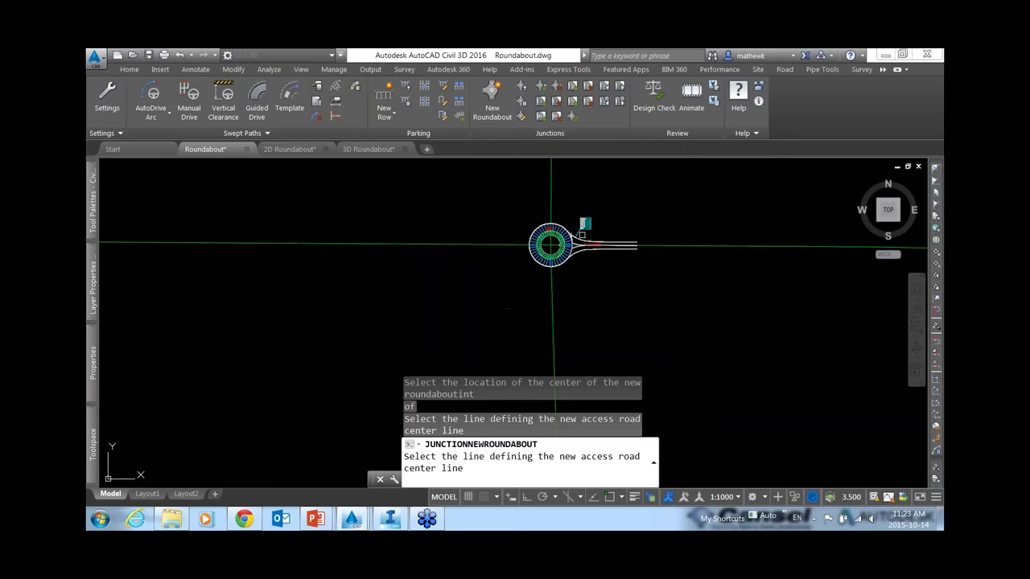
Step: Add the alignment south of the roundabout as an access road, keeping the name Leg 2 - 232 Street
{"action": "scroll", "coordinate": [581, 234], "scroll_direction": "up", "scroll_amount": 5}
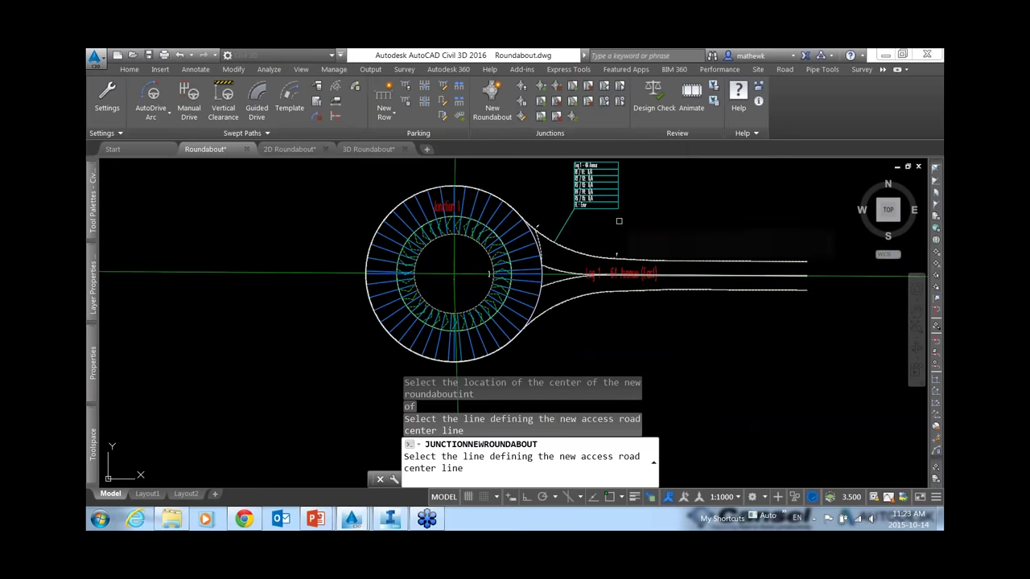
{"action": "scroll", "coordinate": [618, 221], "scroll_direction": "down", "scroll_amount": 5}
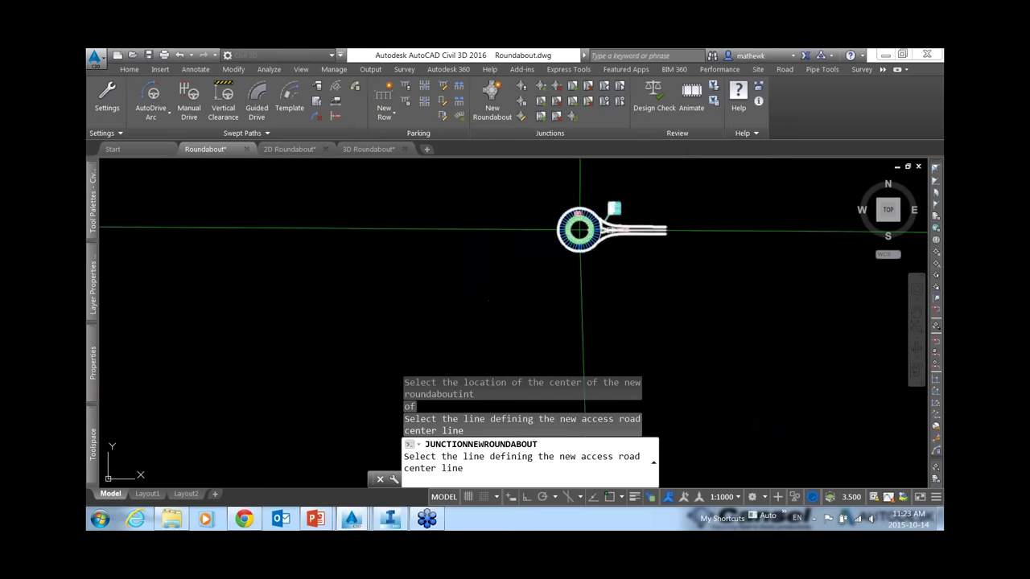
{"action": "left_click", "coordinate": [581, 284]}
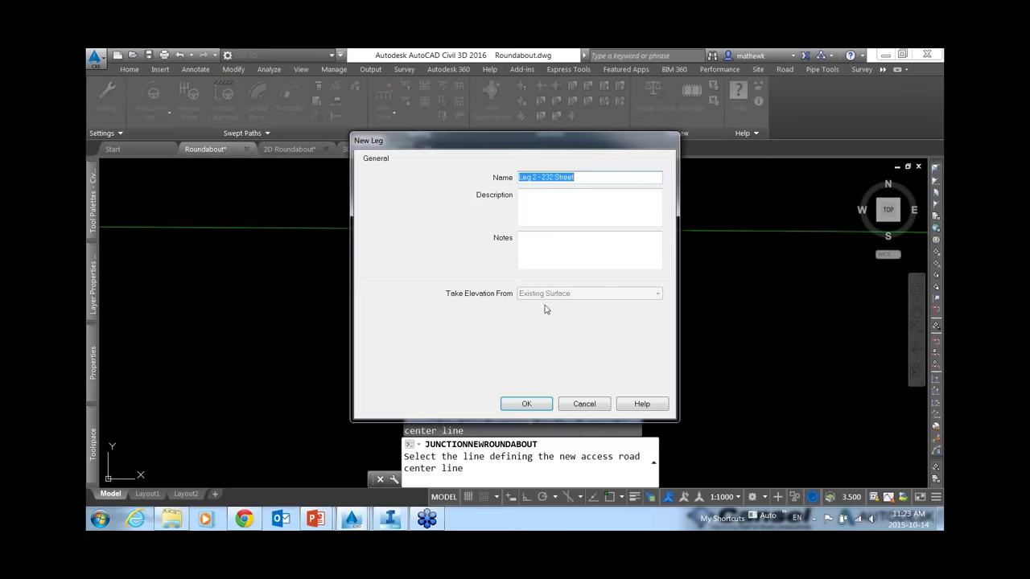
{"action": "left_click", "coordinate": [533, 403]}
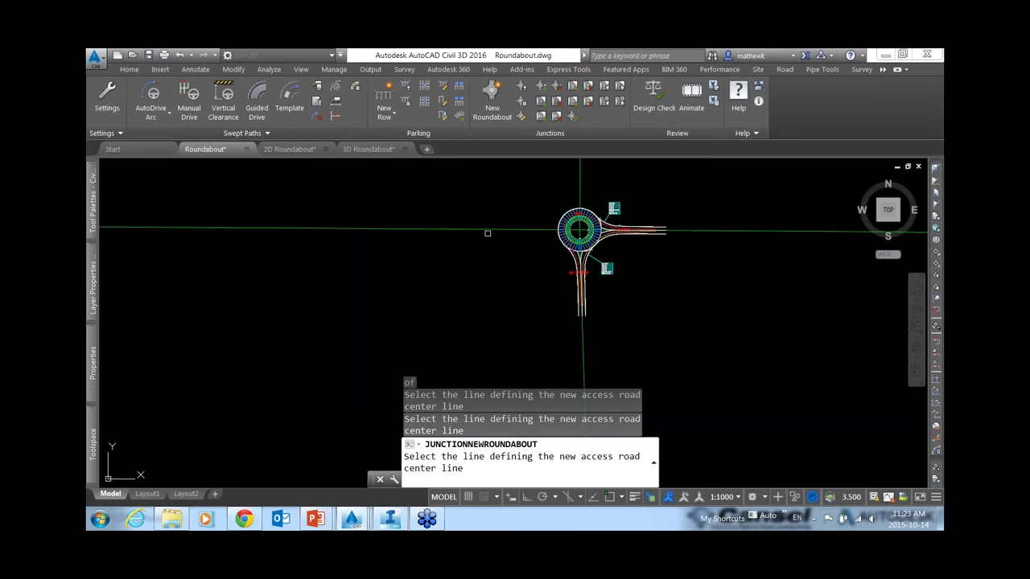
Step: Add the remaining access roads along 64 Avenue to the west and 232 Street to the north, keeping their default settings
{"action": "left_click", "coordinate": [523, 229]}
{"action": "left_click", "coordinate": [526, 403]}
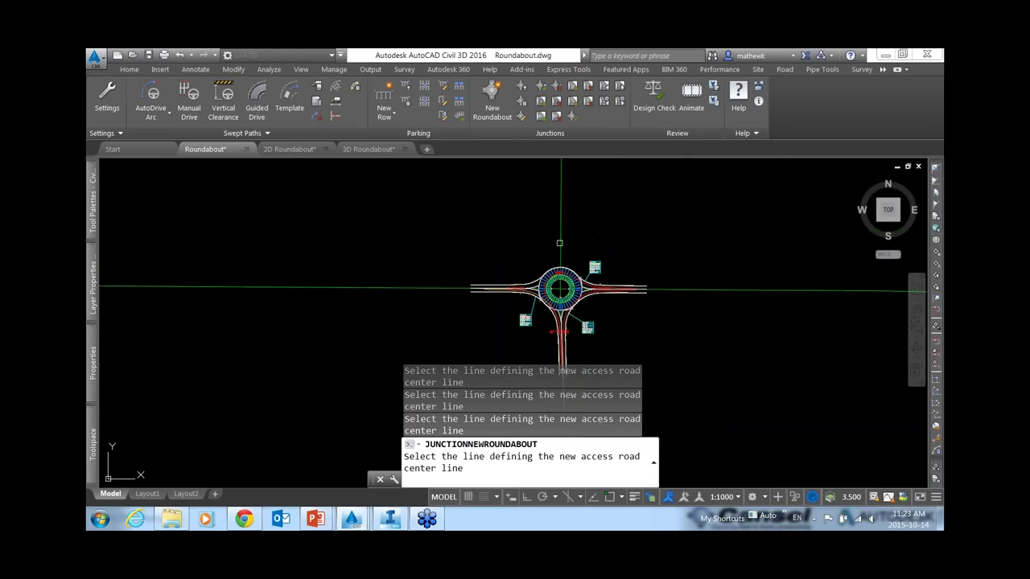
{"action": "left_click", "coordinate": [561, 241]}
{"action": "left_click", "coordinate": [533, 404]}
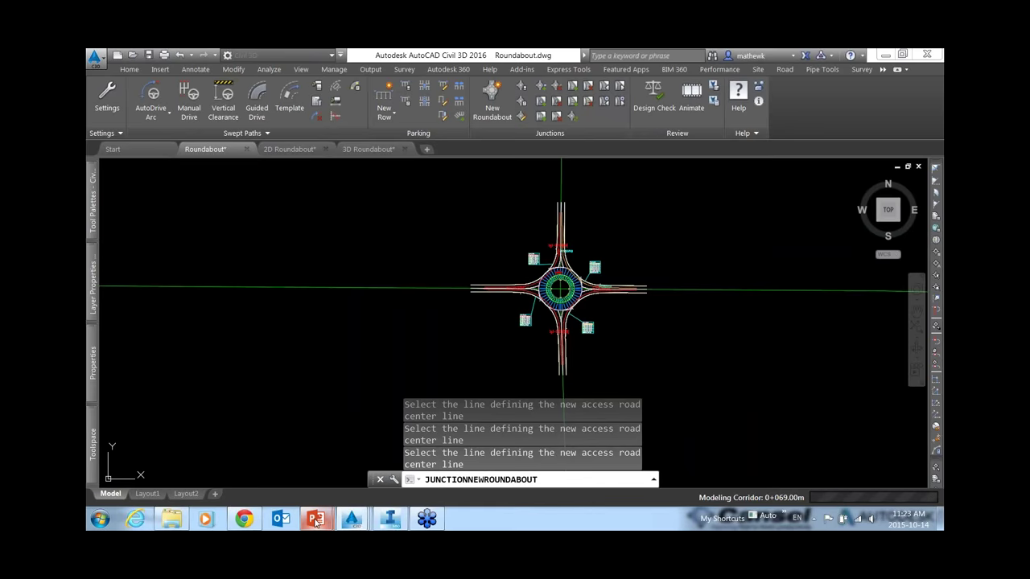
Step: Switch to the PowerPoint slide show and review the Vehicle Tracking: 2D Design slide
{"action": "mouse_move", "coordinate": [317, 519]}
{"action": "left_click", "coordinate": [402, 450]}
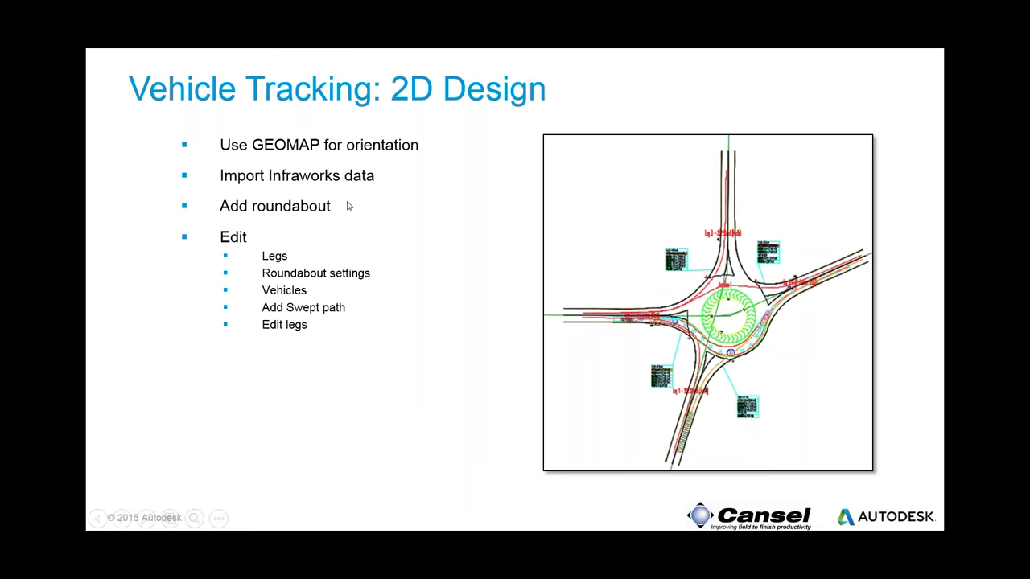
{"action": "left_click", "coordinate": [305, 146]}
{"action": "key", "text": "Left"}
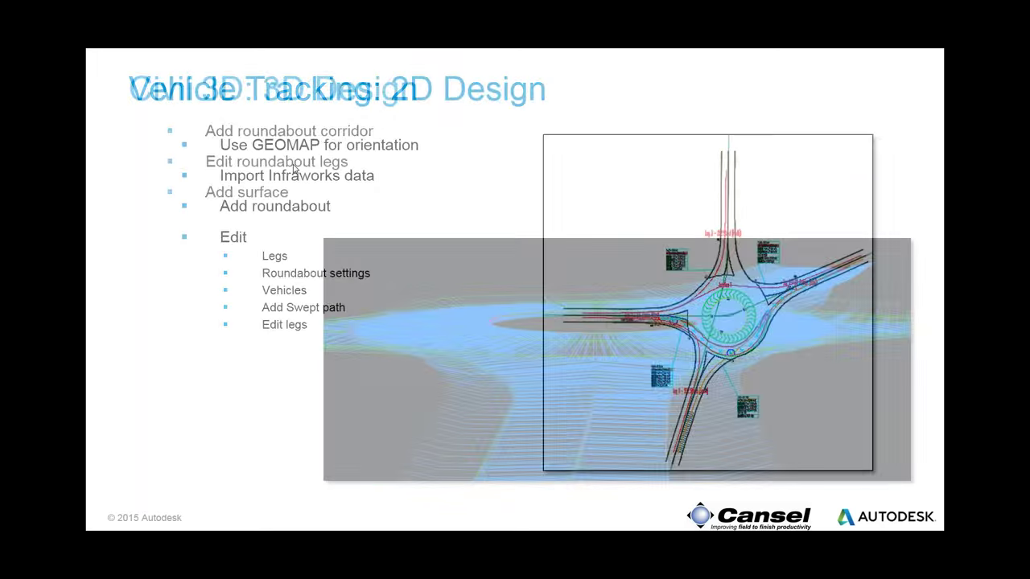
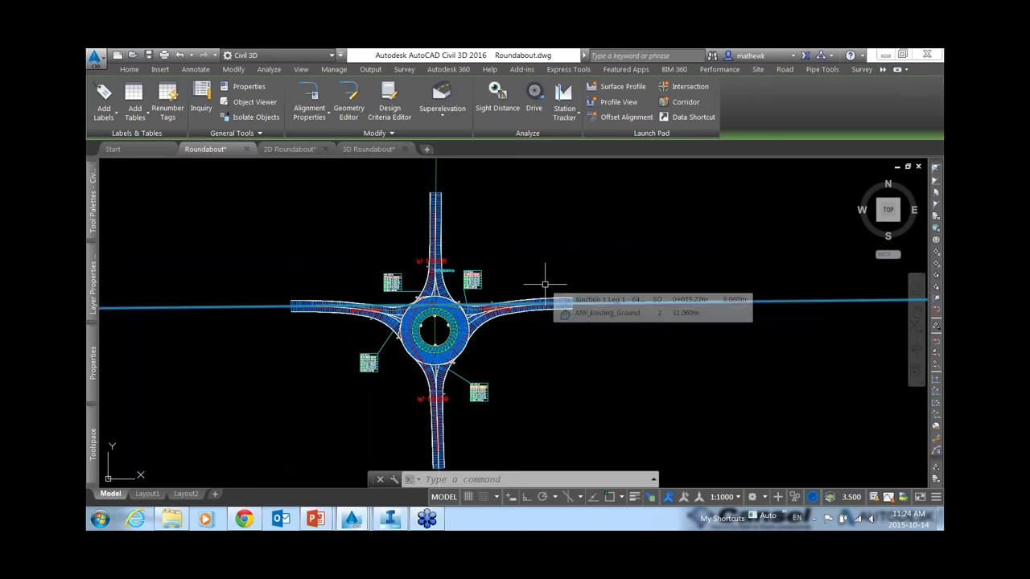
Step: In Junction 1's 3D corridor properties, turn off Create Alignments, apply the change and close the properties
{"action": "key", "text": "Escape"}
{"action": "key", "text": "Escape"}
{"action": "key", "text": "ctrl+a"}
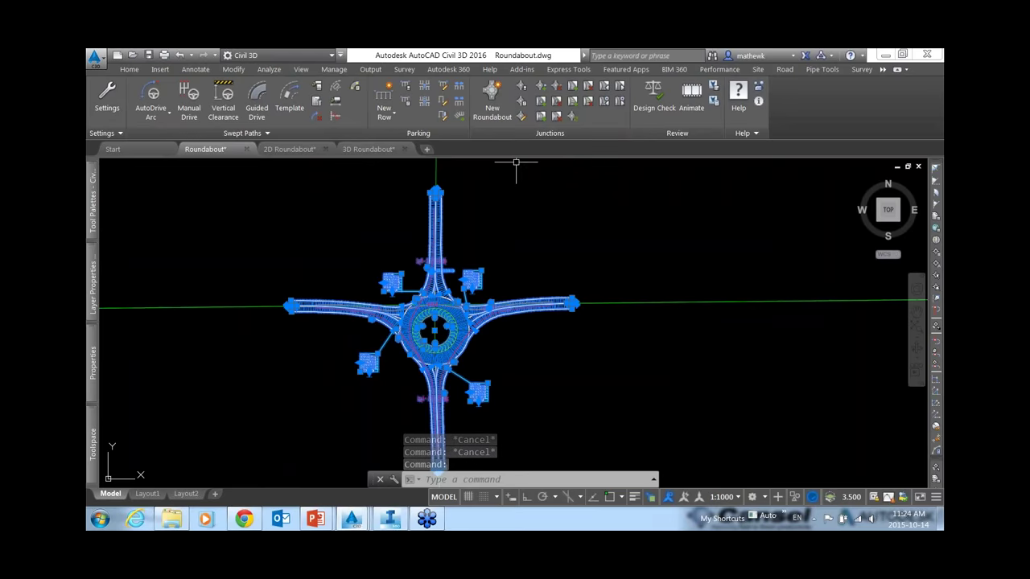
{"action": "left_click", "coordinate": [521, 119]}
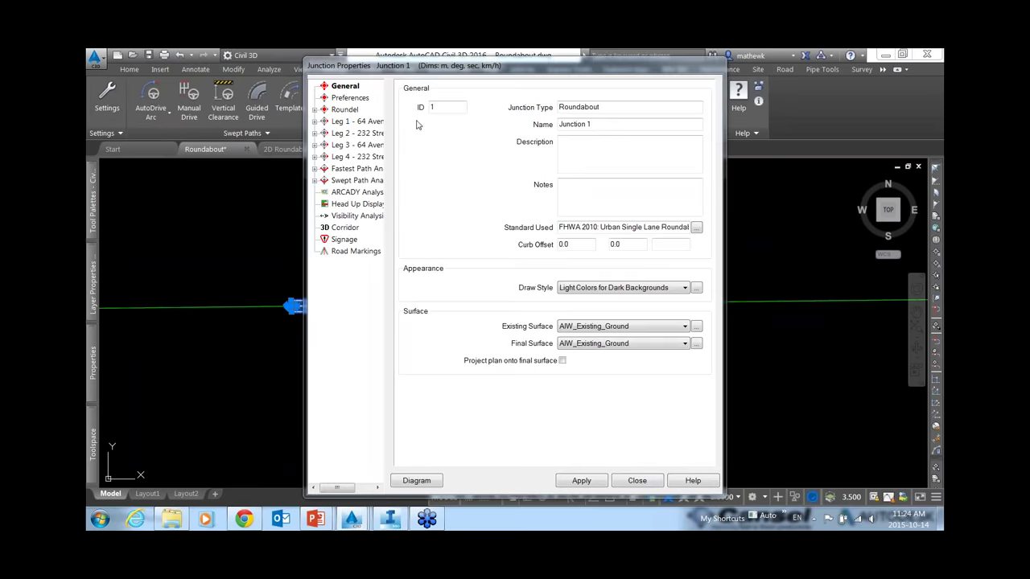
{"action": "left_click", "coordinate": [346, 228]}
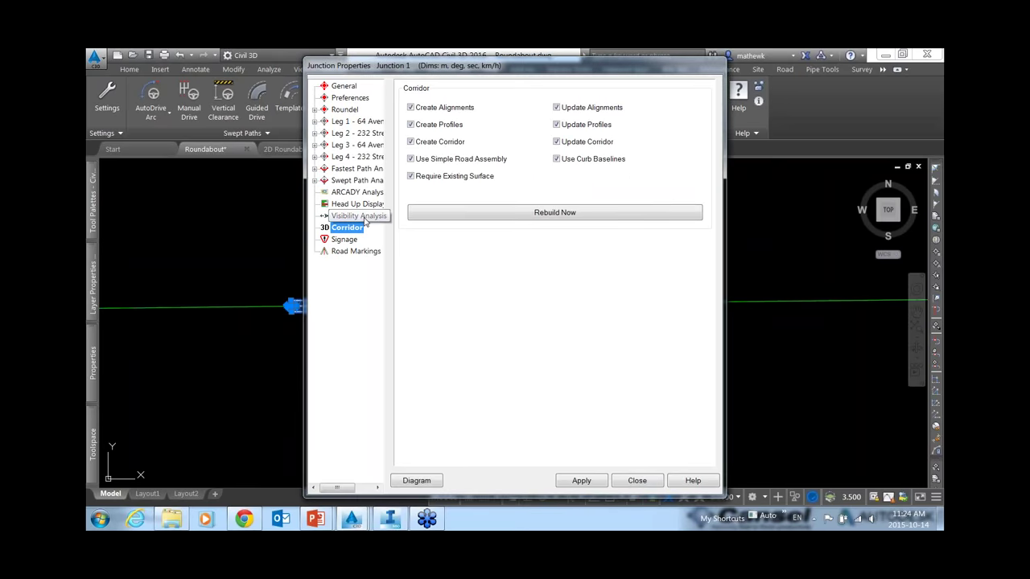
{"action": "left_click", "coordinate": [410, 107]}
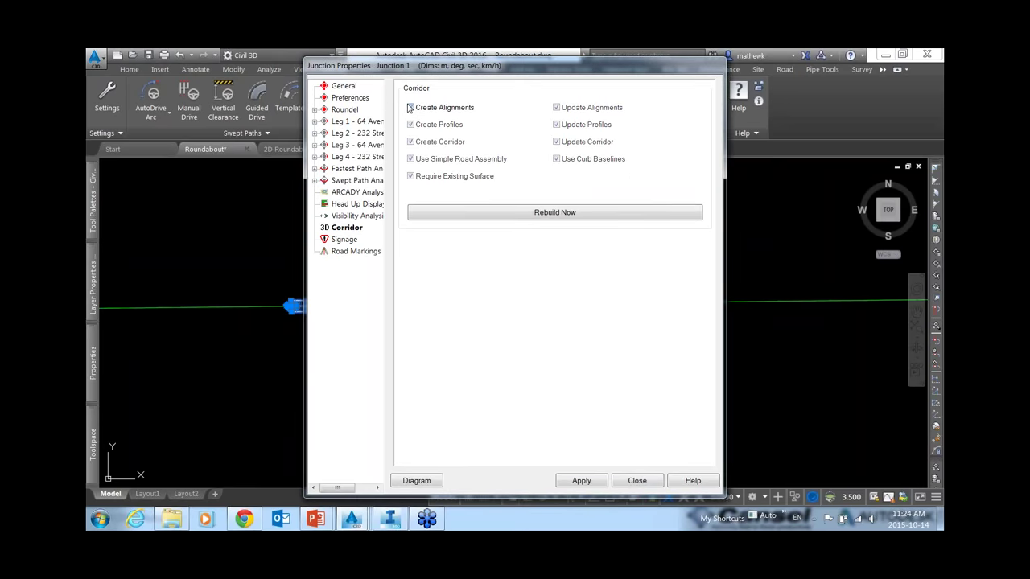
{"action": "left_click", "coordinate": [574, 480]}
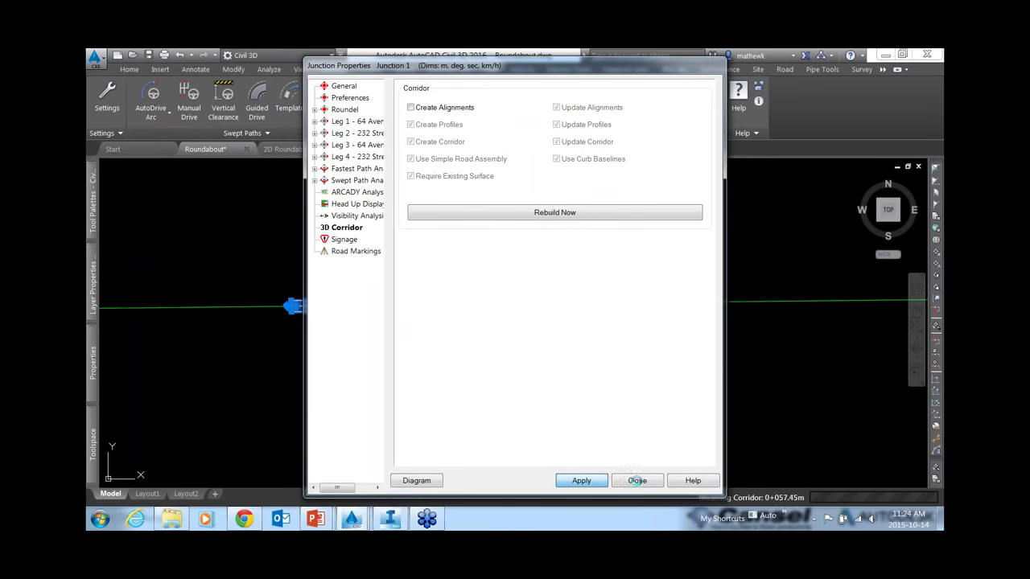
{"action": "left_click", "coordinate": [636, 481]}
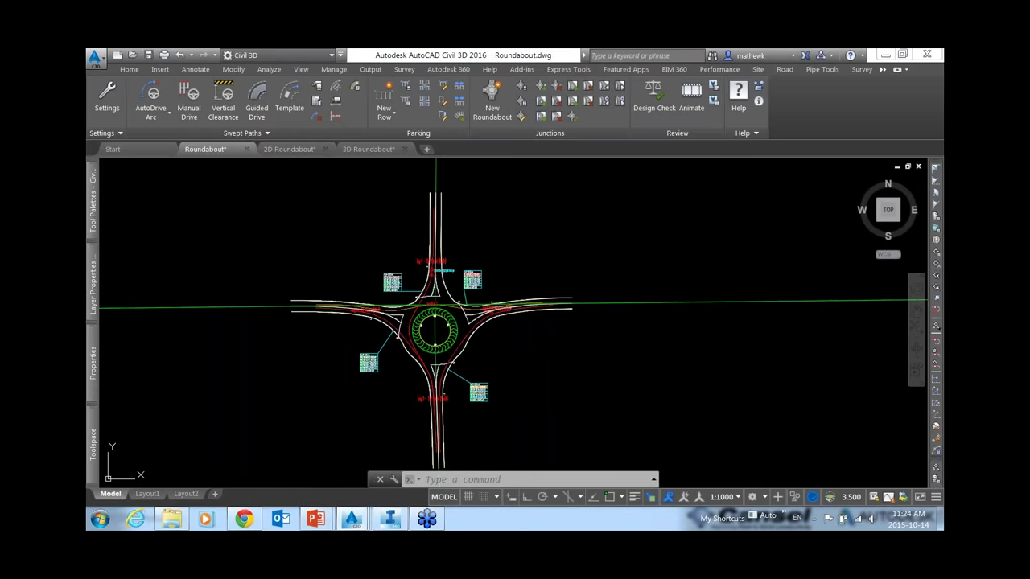
{"action": "key", "text": "Escape"}
Step: Move the 64 Avenue alignment's intersection point east of the roundabout southward so the road runs through the roundabout's center
{"action": "scroll", "coordinate": [501, 303], "scroll_direction": "down", "scroll_amount": 4}
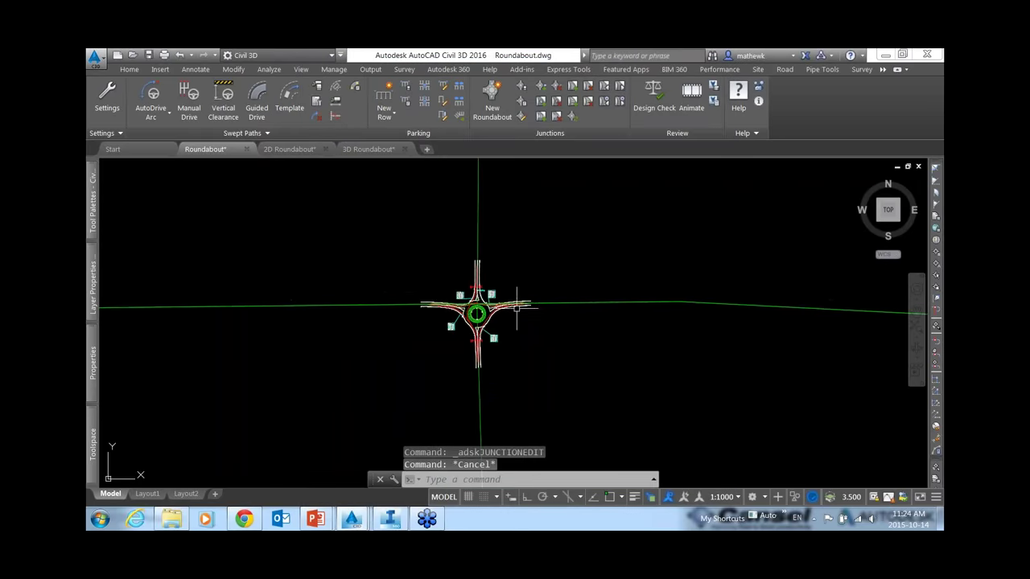
{"action": "left_click", "coordinate": [603, 303]}
{"action": "left_click", "coordinate": [679, 302]}
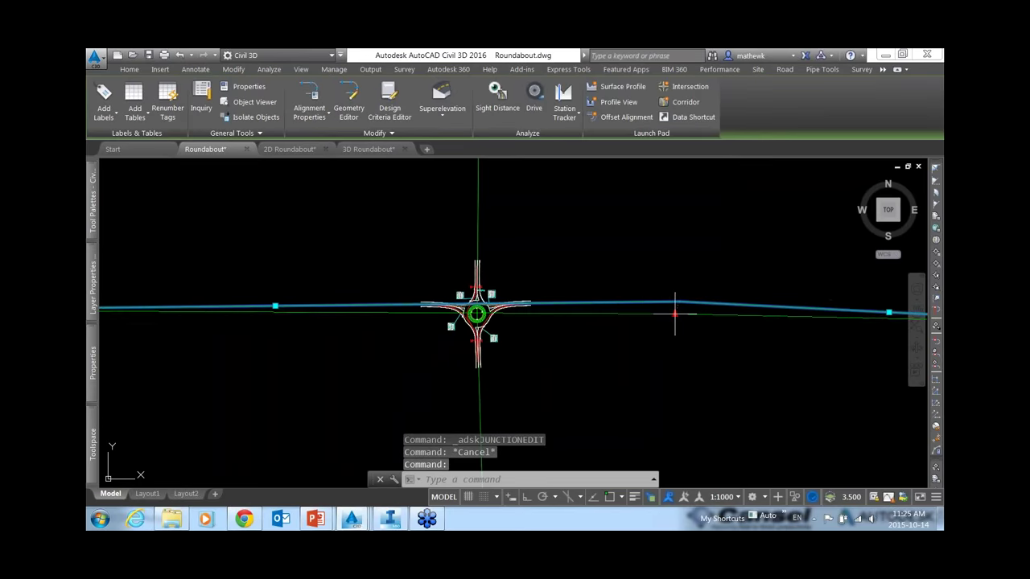
{"action": "left_click", "coordinate": [675, 306]}
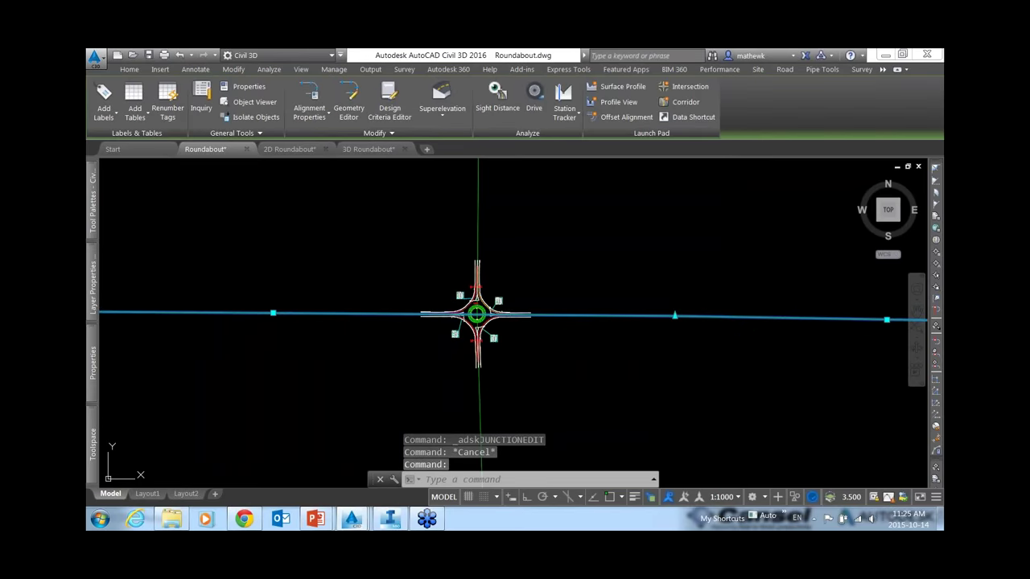
{"action": "scroll", "coordinate": [470, 325], "scroll_direction": "up", "scroll_amount": 6}
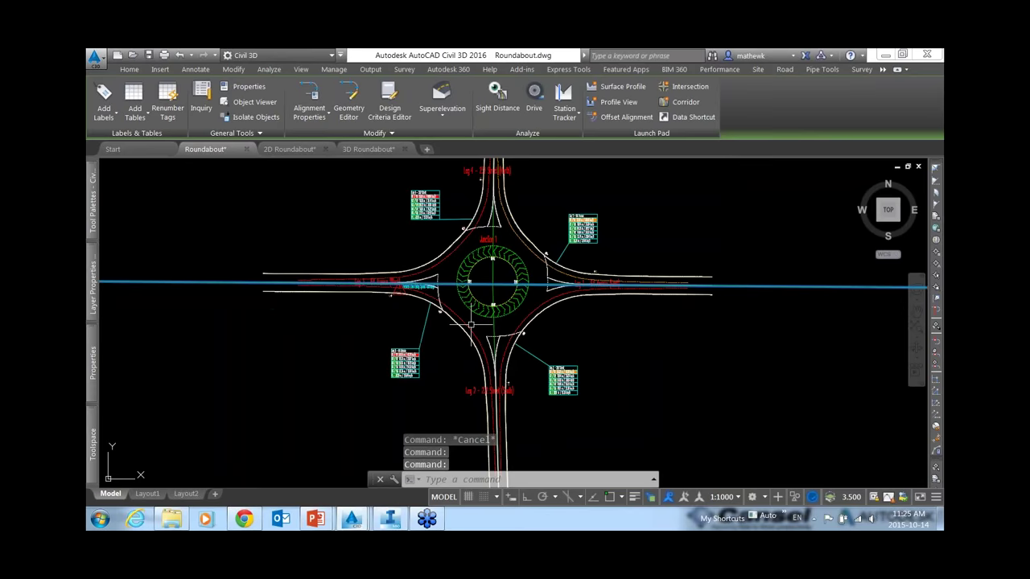
{"action": "key", "text": "Escape"}
Step: Move the roundabout's center slightly northwest of the crossing of the two alignments
{"action": "left_click", "coordinate": [471, 324]}
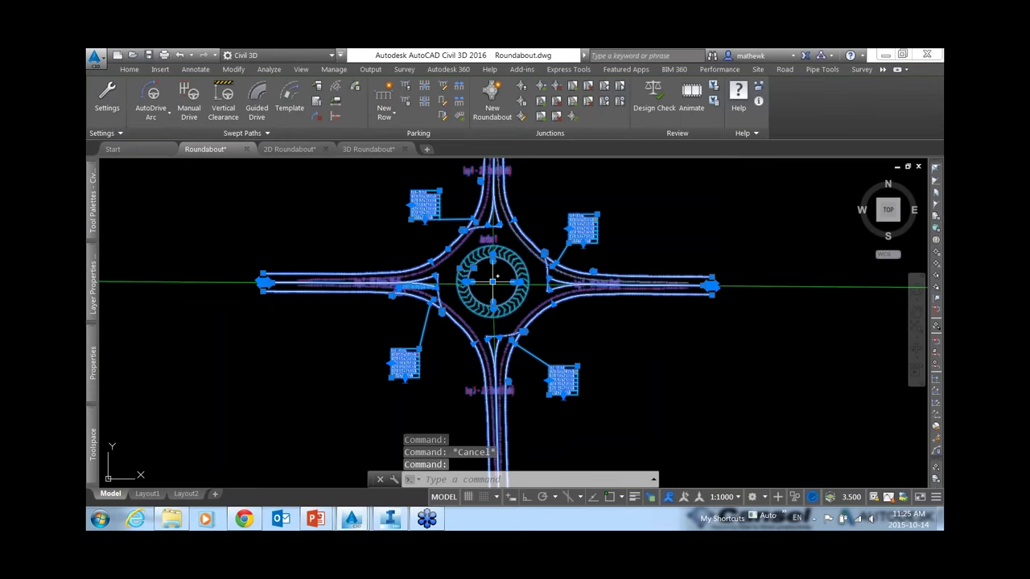
{"action": "left_click", "coordinate": [492, 282]}
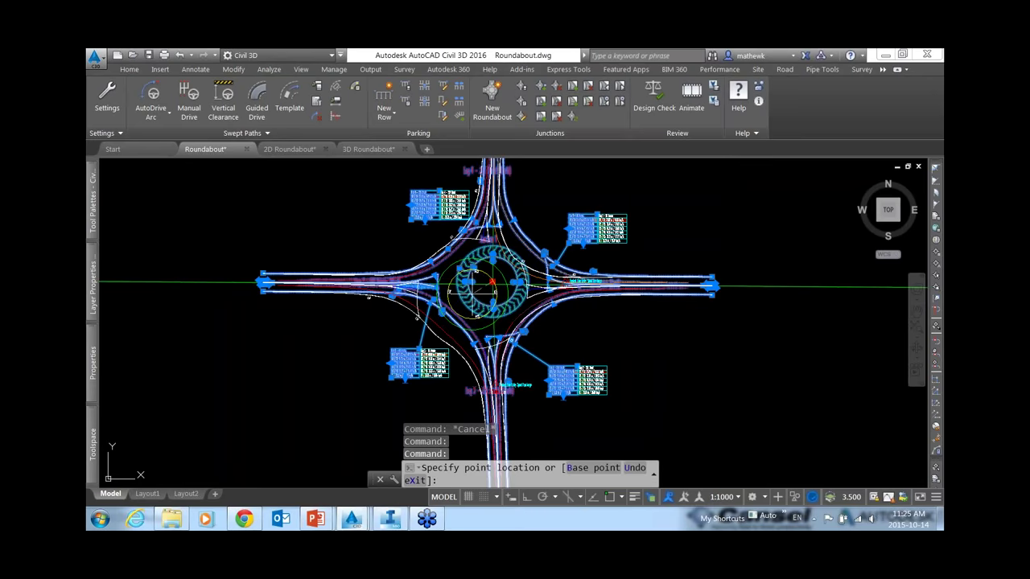
{"action": "left_click", "coordinate": [481, 273]}
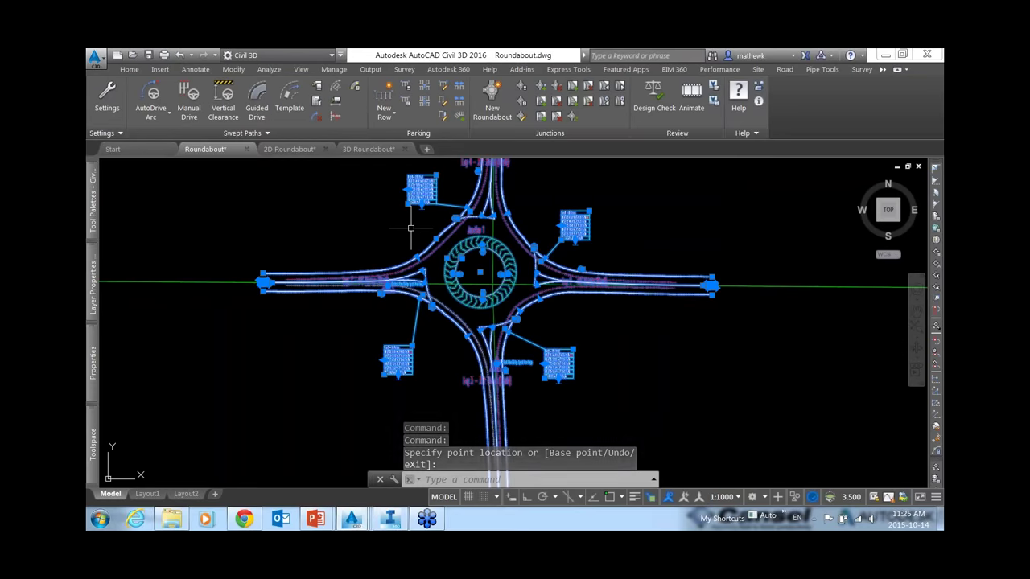
{"action": "scroll", "coordinate": [485, 289], "scroll_direction": "up", "scroll_amount": 3}
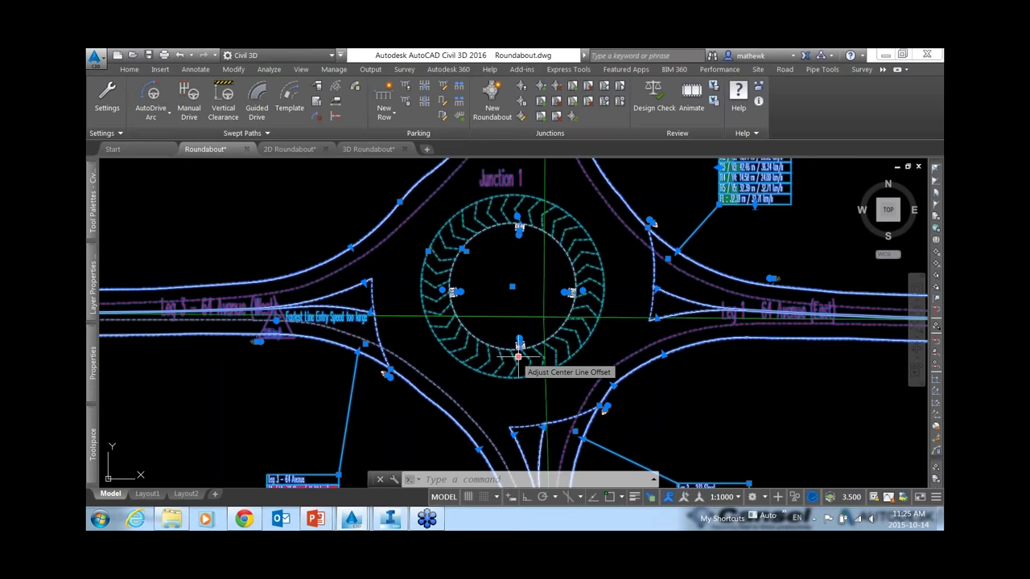
{"action": "left_click", "coordinate": [518, 356]}
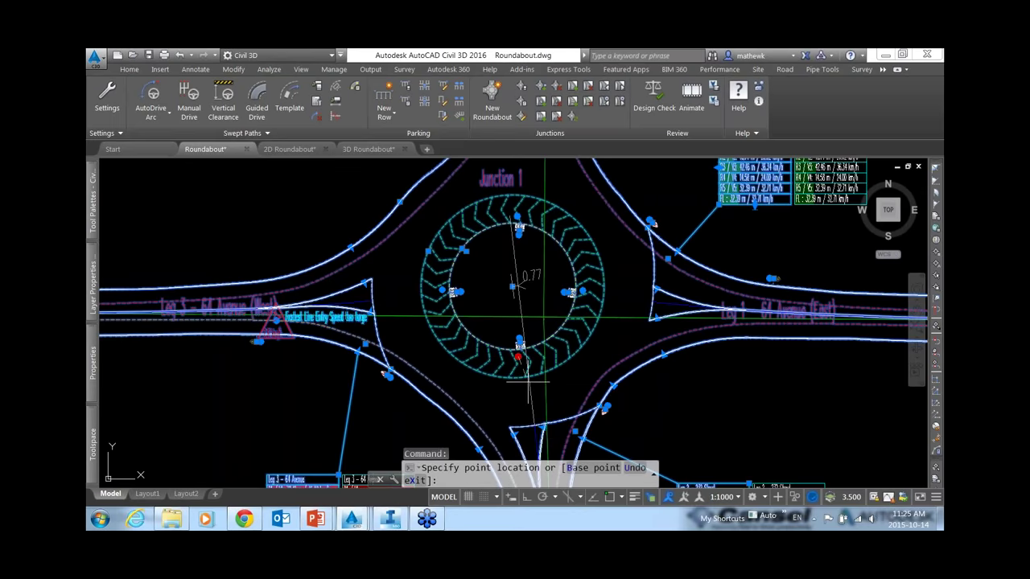
{"action": "key", "text": "Escape"}
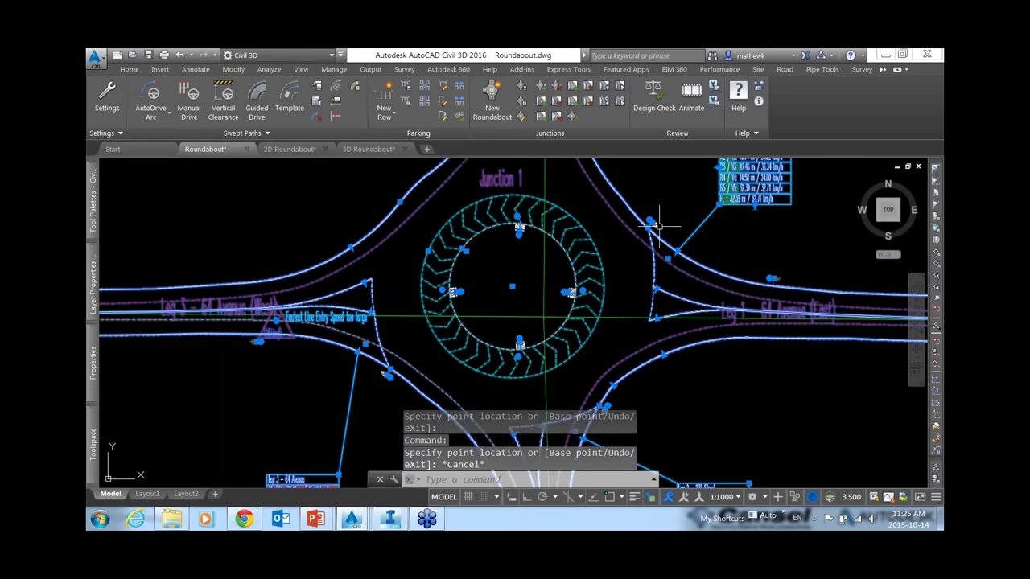
Step: Examine the yield sign, the roundabout warning sign and the splitter island at Leg 1 on 64 Avenue's east side
{"action": "scroll", "coordinate": [659, 219], "scroll_direction": "up", "scroll_amount": 8}
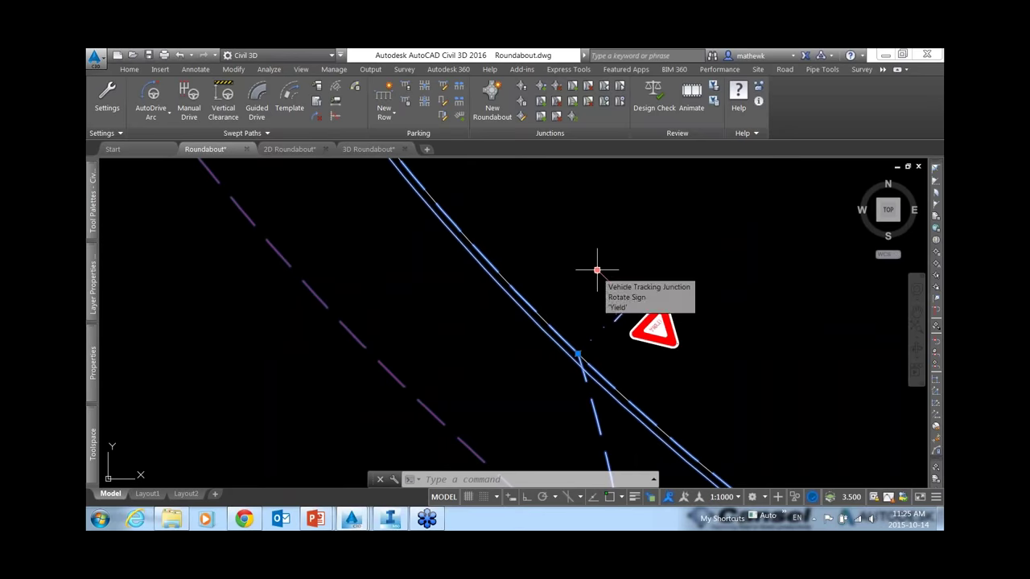
{"action": "scroll", "coordinate": [534, 231], "scroll_direction": "down", "scroll_amount": 6}
{"action": "scroll", "coordinate": [531, 231], "scroll_direction": "up", "scroll_amount": 8}
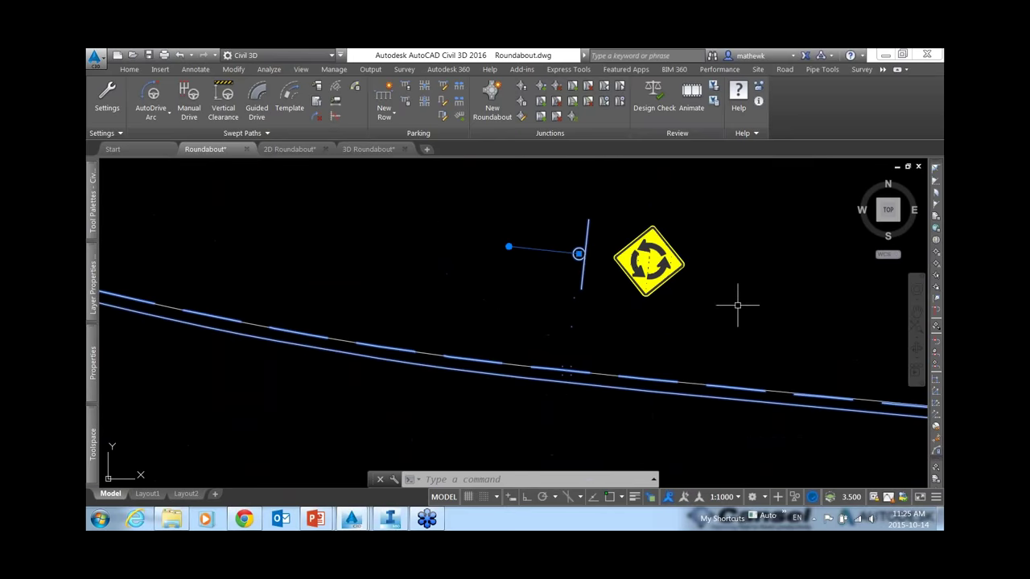
{"action": "mouse_move", "coordinate": [748, 292]}
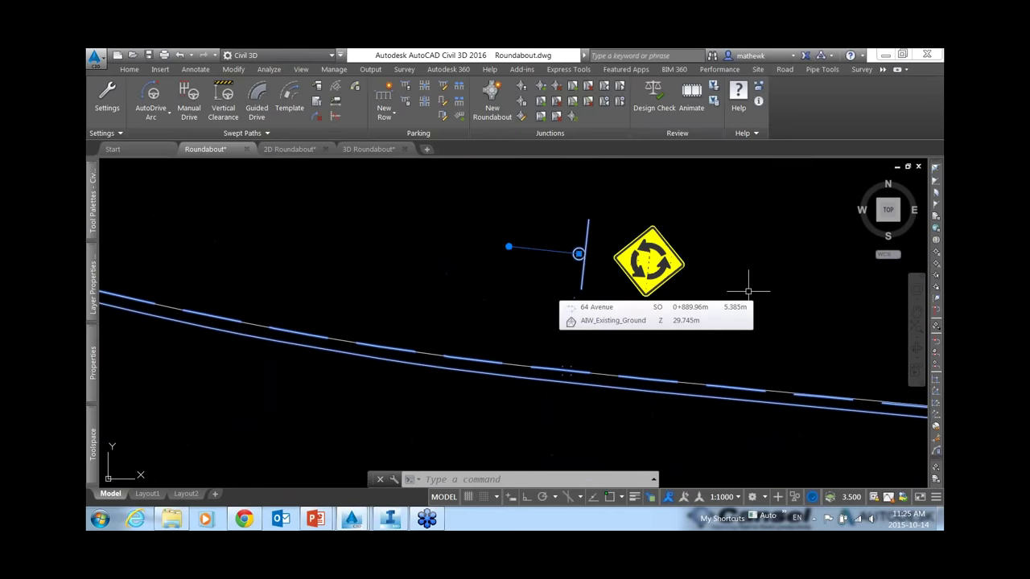
{"action": "scroll", "coordinate": [724, 278], "scroll_direction": "up", "scroll_amount": 5}
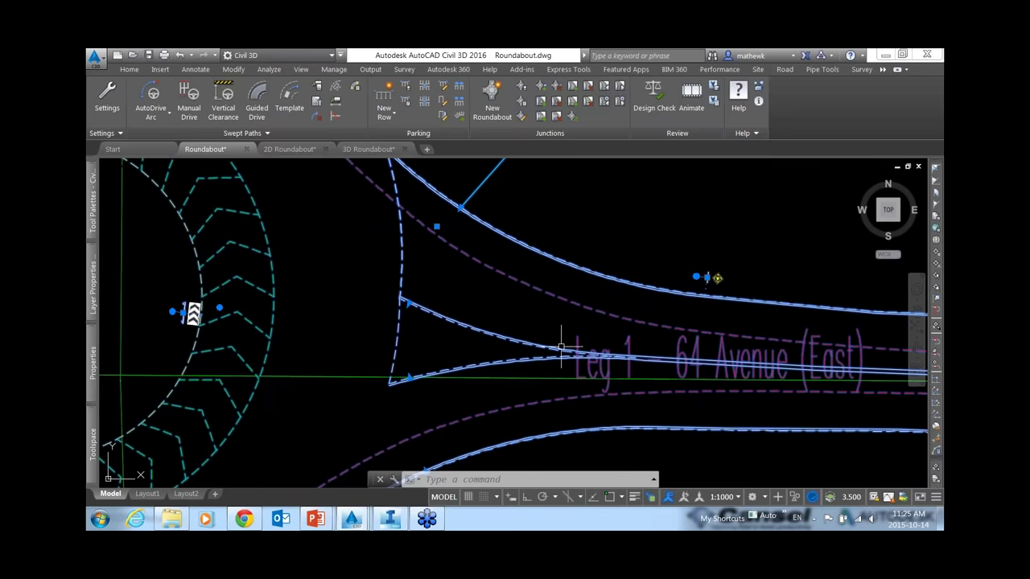
{"action": "scroll", "coordinate": [562, 347], "scroll_direction": "down", "scroll_amount": 3}
{"action": "scroll", "coordinate": [349, 340], "scroll_direction": "up", "scroll_amount": 2}
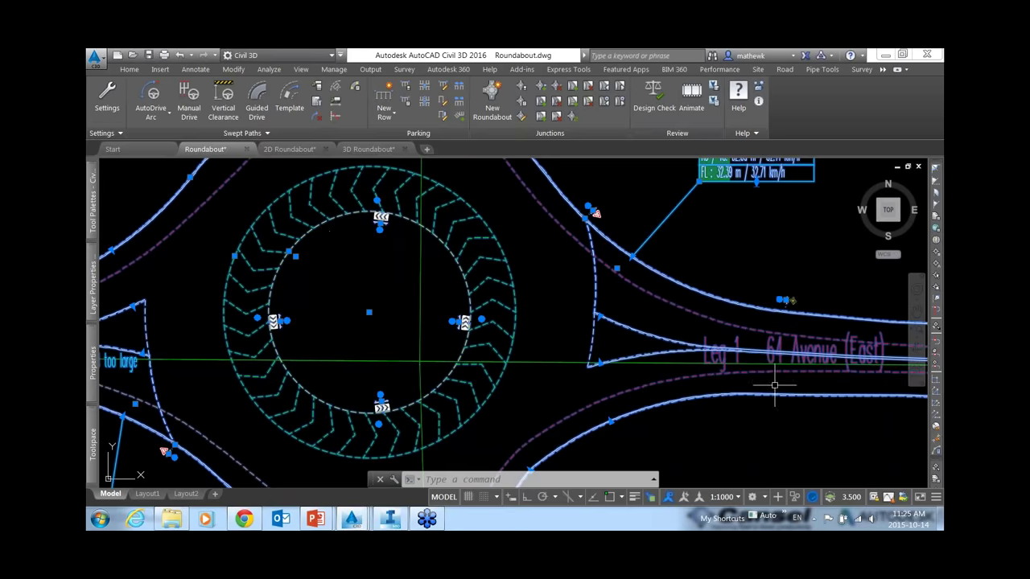
{"action": "scroll", "coordinate": [684, 342], "scroll_direction": "up", "scroll_amount": 2}
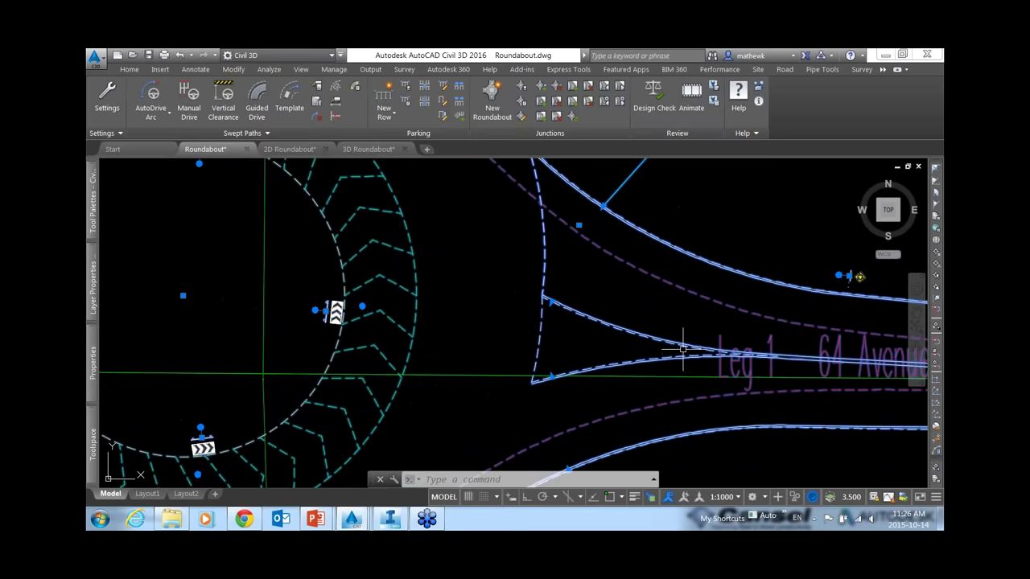
{"action": "scroll", "coordinate": [682, 350], "scroll_direction": "down", "scroll_amount": 5}
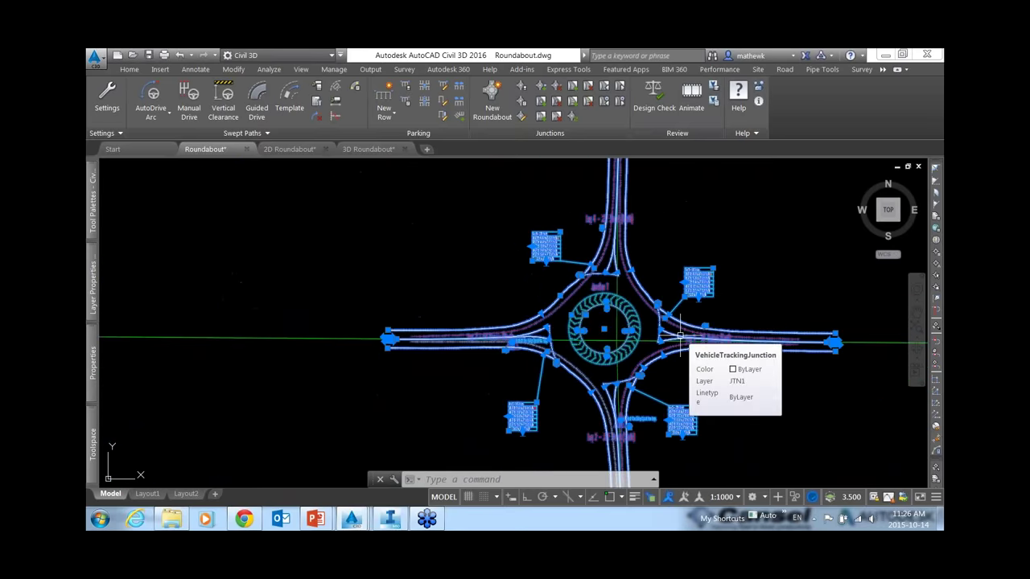
Step: Inspect the fastest-path warning and speed table at Leg 2, then check the speed table for Leg 3
{"action": "scroll", "coordinate": [672, 440], "scroll_direction": "up", "scroll_amount": 5}
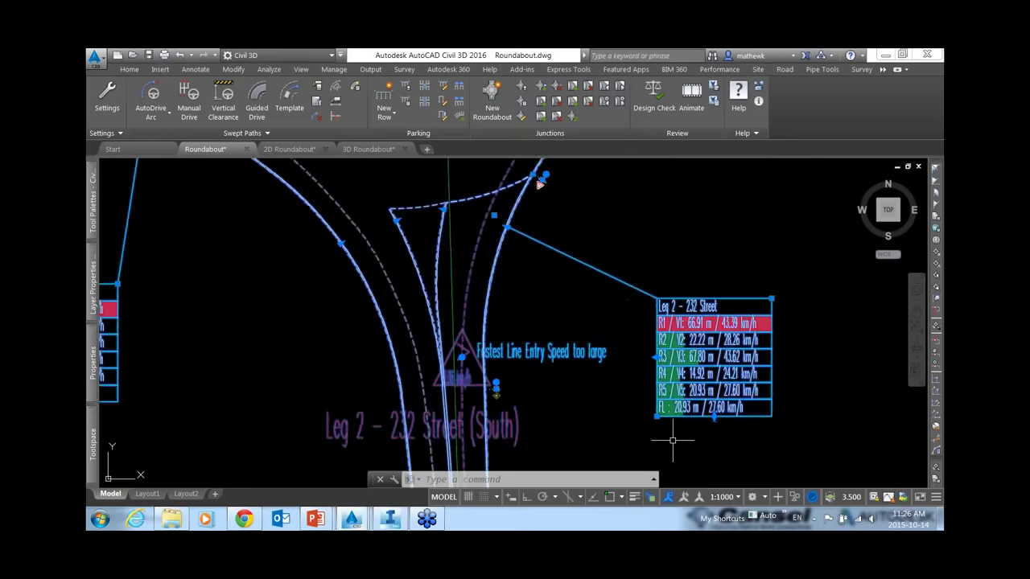
{"action": "scroll", "coordinate": [672, 440], "scroll_direction": "up", "scroll_amount": 2}
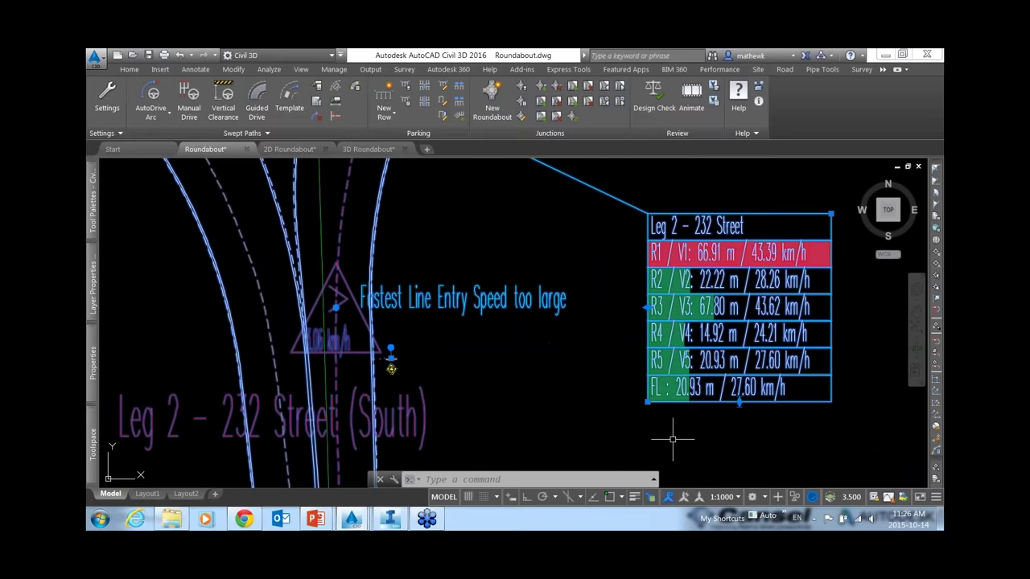
{"action": "scroll", "coordinate": [375, 318], "scroll_direction": "up", "scroll_amount": 4}
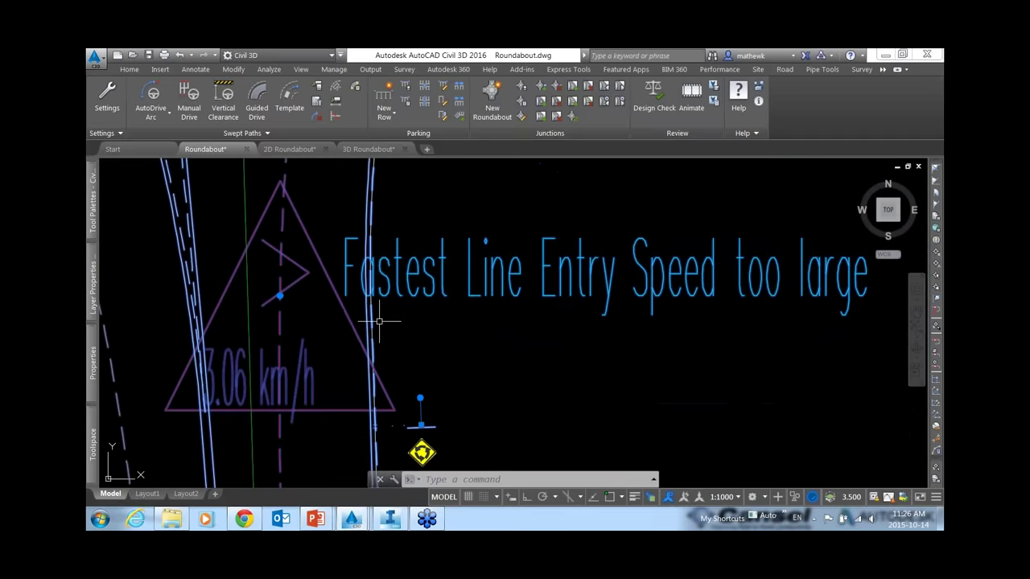
{"action": "scroll", "coordinate": [503, 332], "scroll_direction": "down", "scroll_amount": 2}
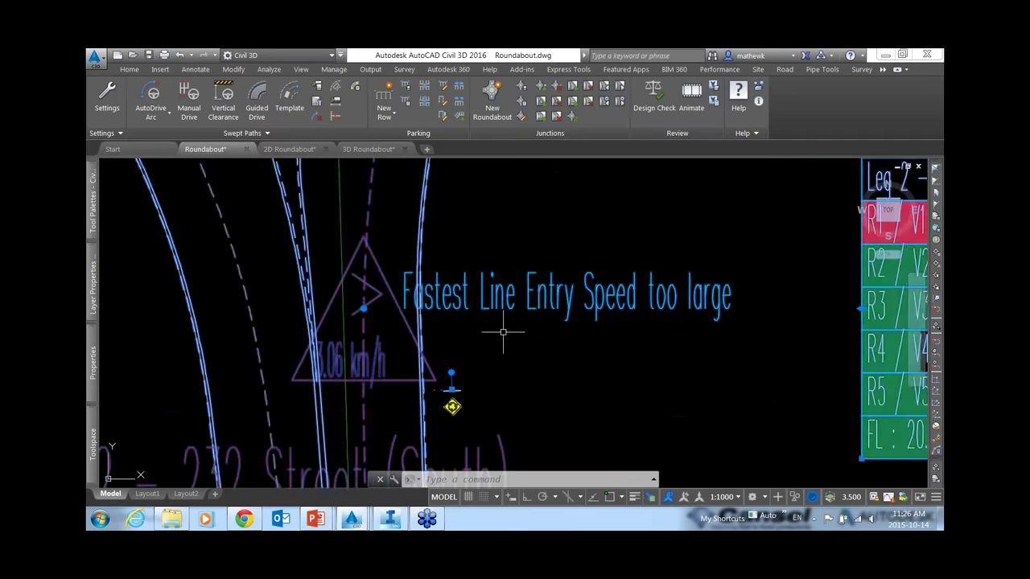
{"action": "scroll", "coordinate": [503, 332], "scroll_direction": "down", "scroll_amount": 8}
{"action": "scroll", "coordinate": [409, 306], "scroll_direction": "up", "scroll_amount": 2}
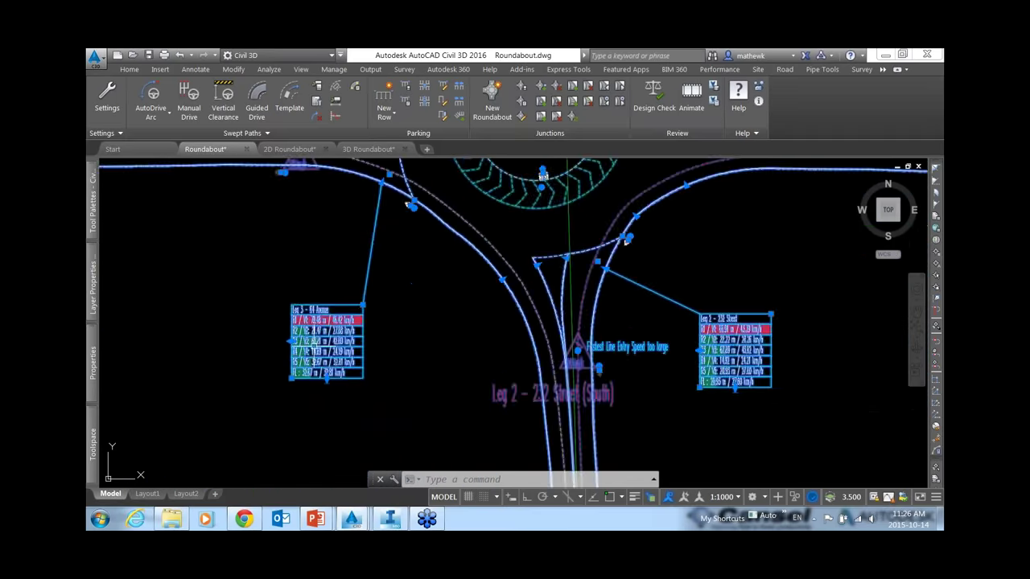
{"action": "scroll", "coordinate": [316, 350], "scroll_direction": "up", "scroll_amount": 4}
{"action": "scroll", "coordinate": [331, 370], "scroll_direction": "down", "scroll_amount": 8}
Step: Examine the radius and speed values in Leg 1's fastest-path table in relation to the roundabout layout
{"action": "scroll", "coordinate": [497, 241], "scroll_direction": "up", "scroll_amount": 4}
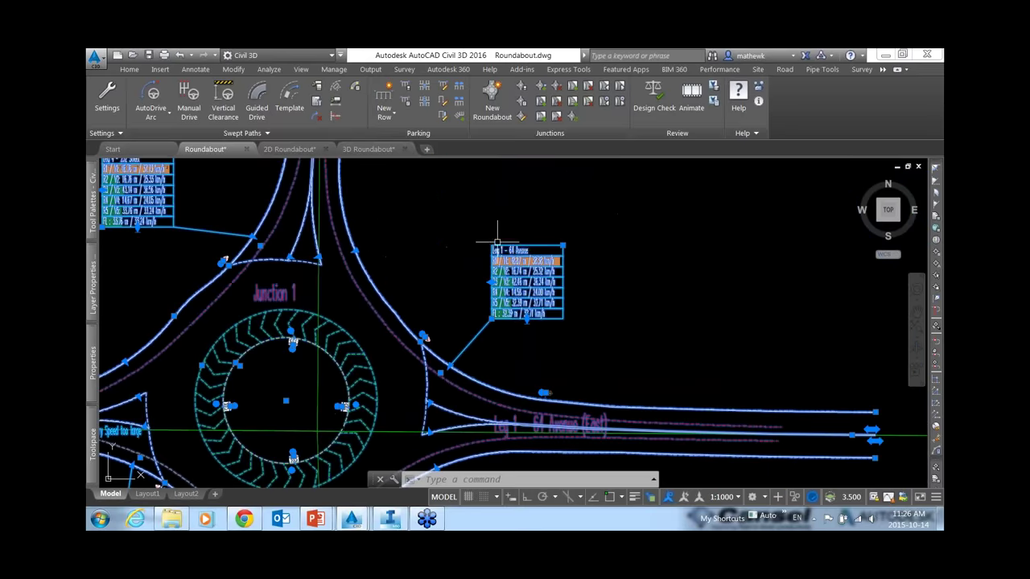
{"action": "scroll", "coordinate": [497, 241], "scroll_direction": "up", "scroll_amount": 5}
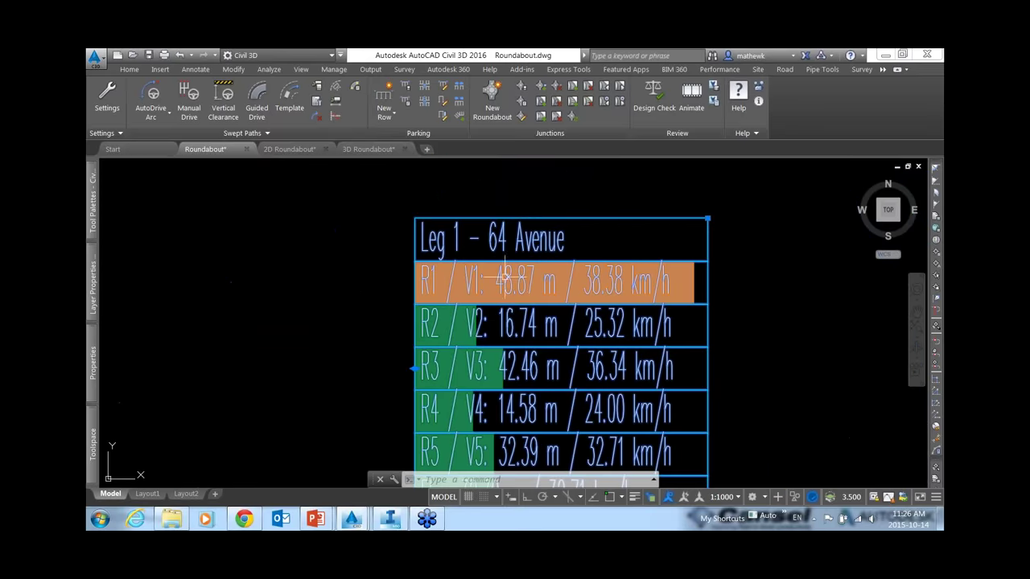
{"action": "scroll", "coordinate": [727, 341], "scroll_direction": "down", "scroll_amount": 8}
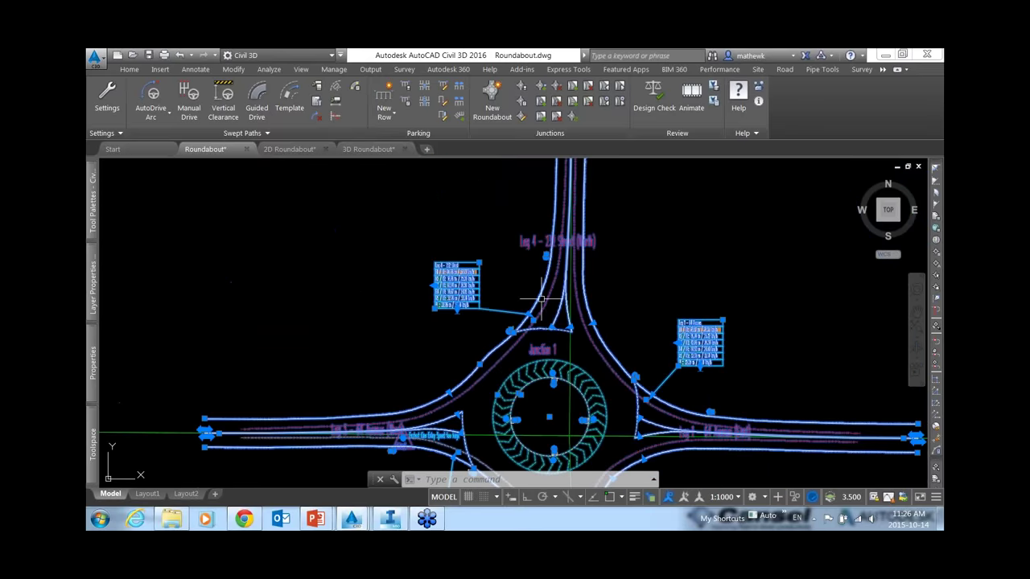
{"action": "middle_click_drag", "start_coordinate": [549, 416], "coordinate": [510, 325]}
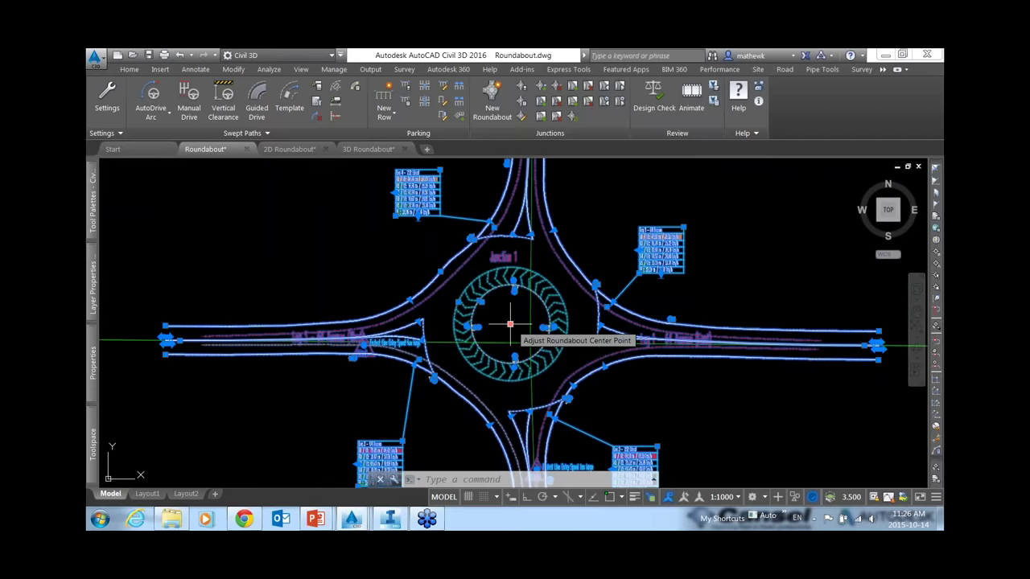
{"action": "scroll", "coordinate": [674, 250], "scroll_direction": "up", "scroll_amount": 6}
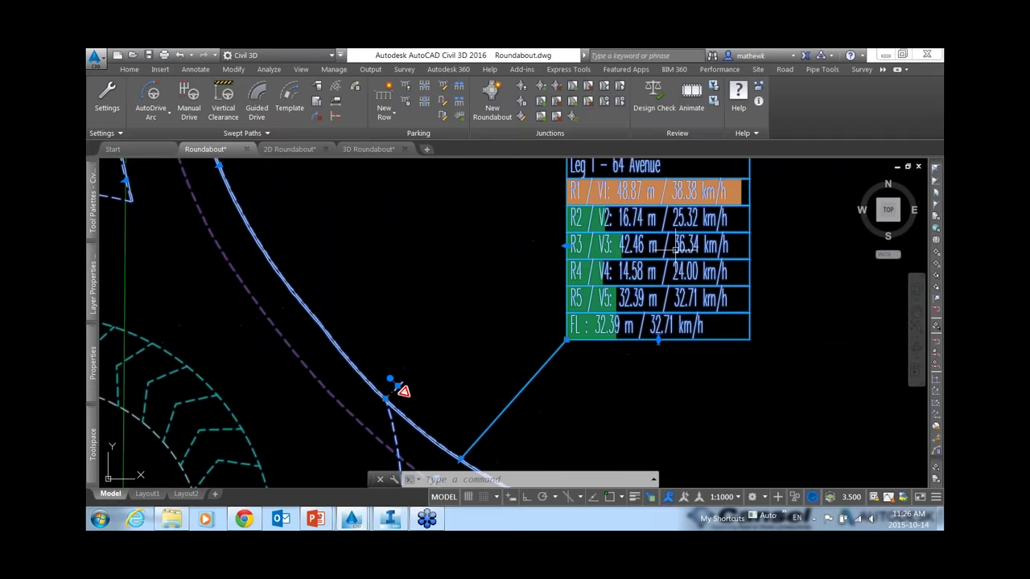
{"action": "scroll", "coordinate": [592, 256], "scroll_direction": "down", "scroll_amount": 6}
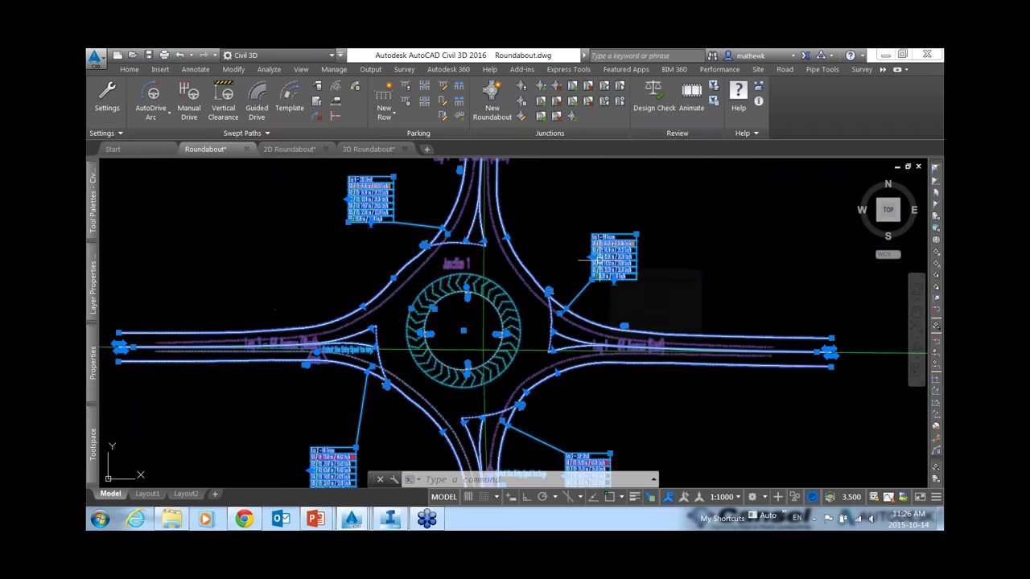
{"action": "scroll", "coordinate": [586, 278], "scroll_direction": "down", "scroll_amount": 2}
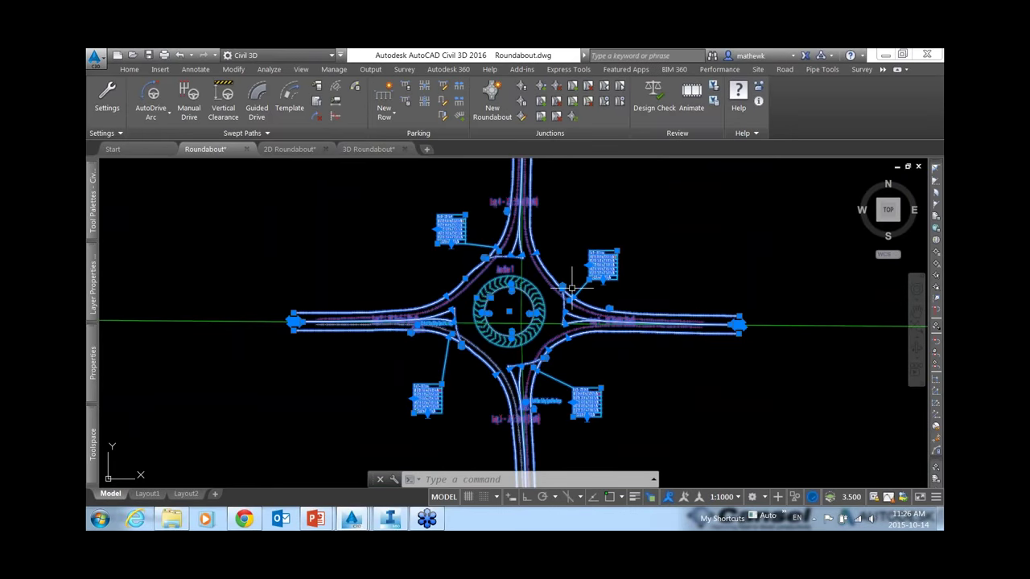
Step: Open Junction 1's properties and review the General settings, including the existing surface and the available roundabout standards
{"action": "left_click", "coordinate": [521, 117]}
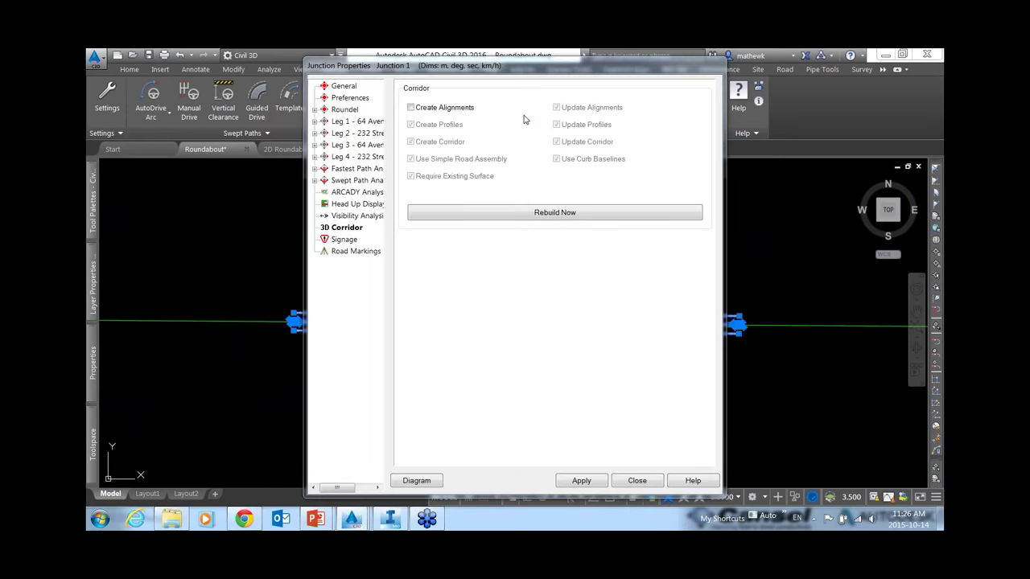
{"action": "left_click", "coordinate": [346, 86]}
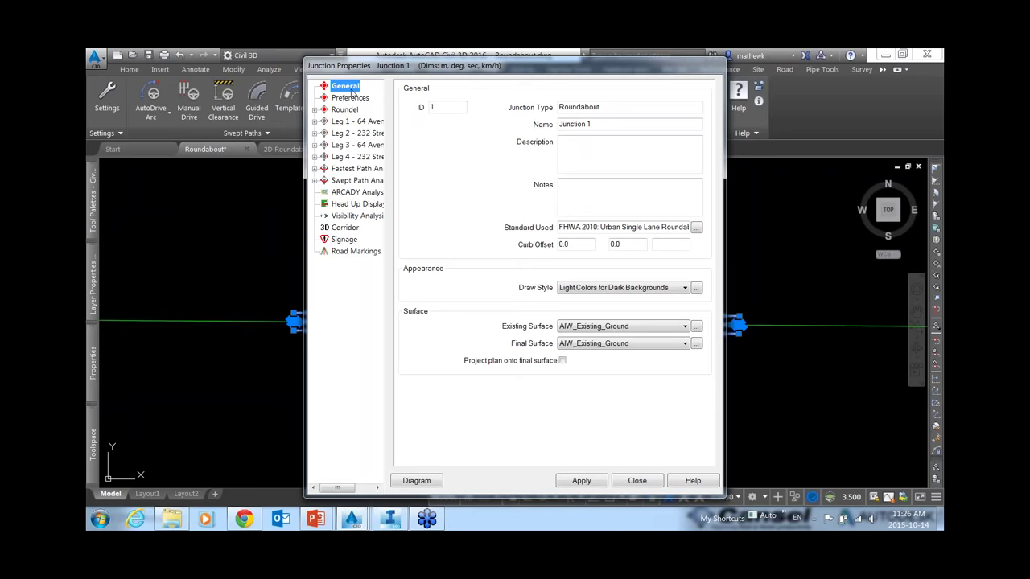
{"action": "left_click", "coordinate": [619, 326]}
{"action": "left_click", "coordinate": [611, 326]}
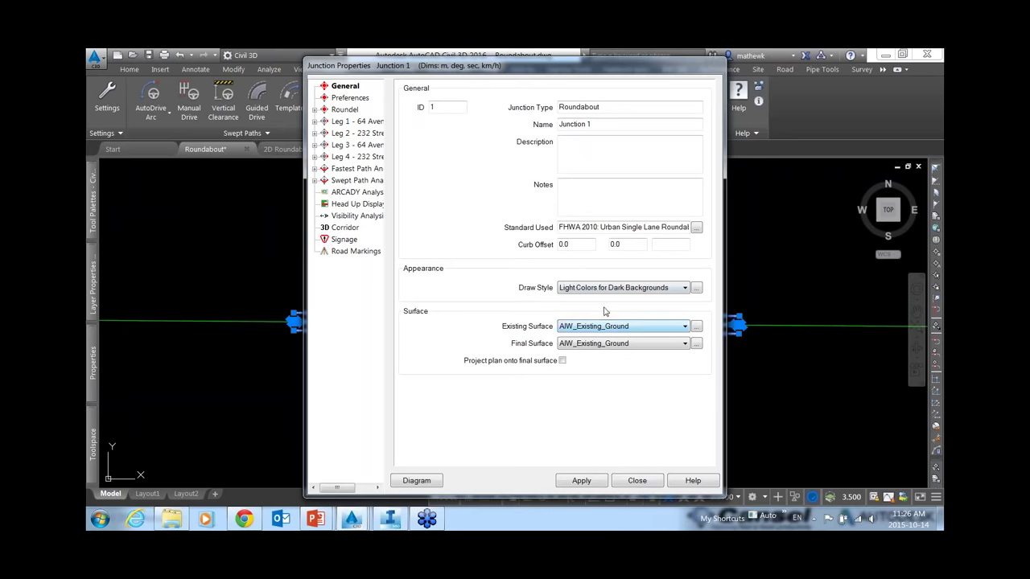
{"action": "left_click_drag", "start_coordinate": [660, 227], "coordinate": [559, 226]}
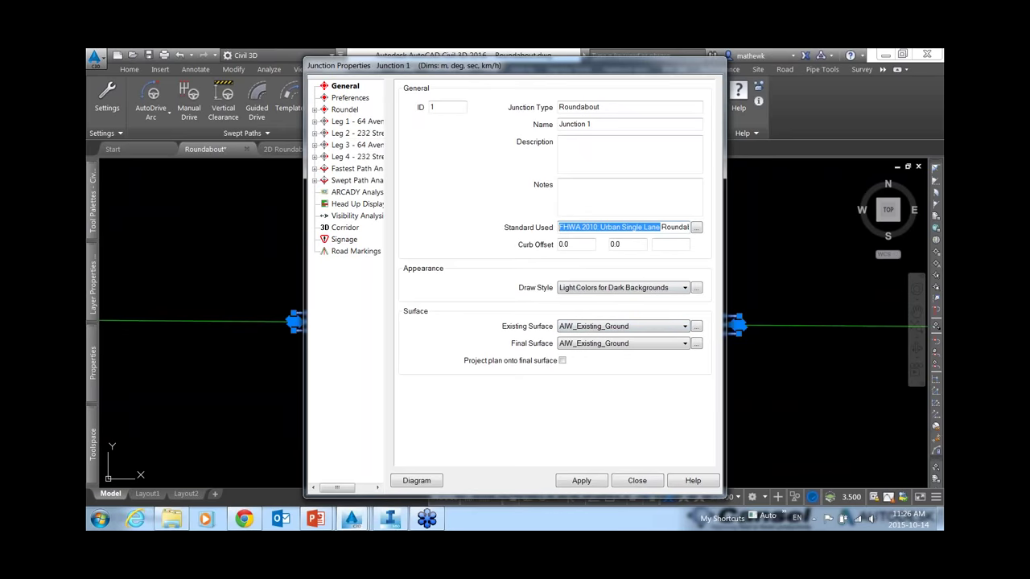
{"action": "left_click", "coordinate": [696, 229]}
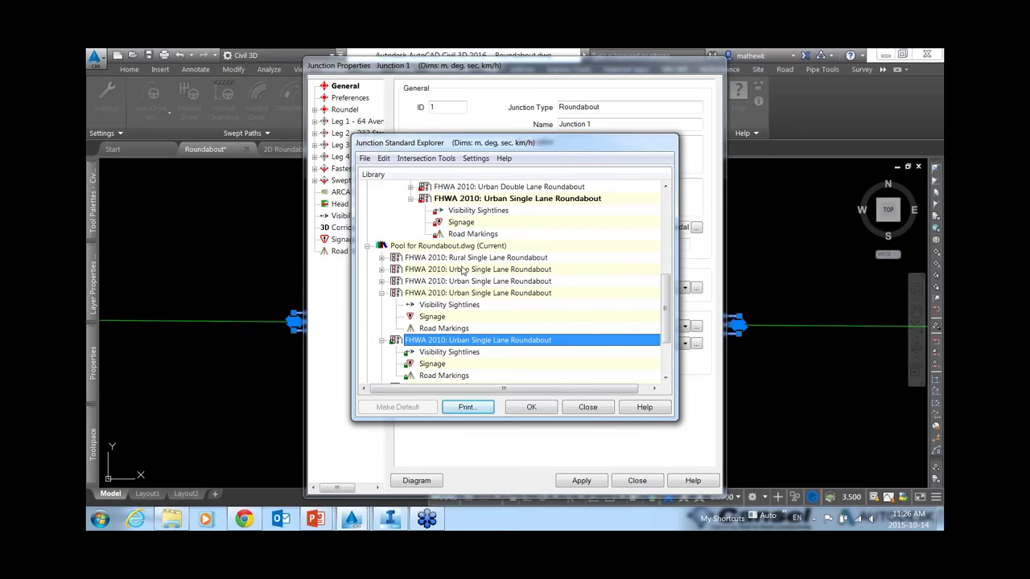
{"action": "left_click", "coordinate": [598, 409]}
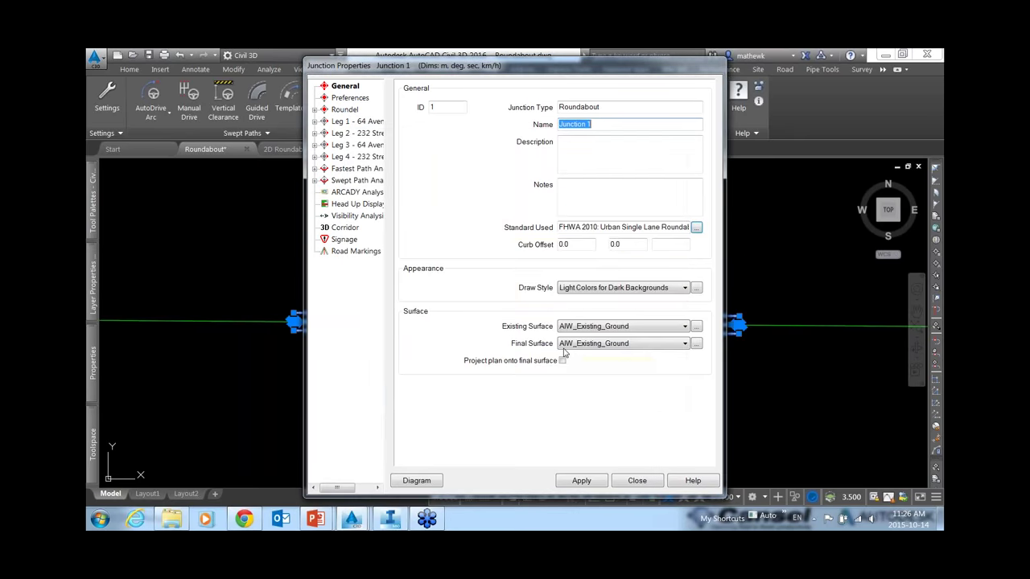
Step: Review Junction 1's preferences and its roundel settings for roundabout type, central island, crown lines, and levels and grades
{"action": "left_click", "coordinate": [351, 99]}
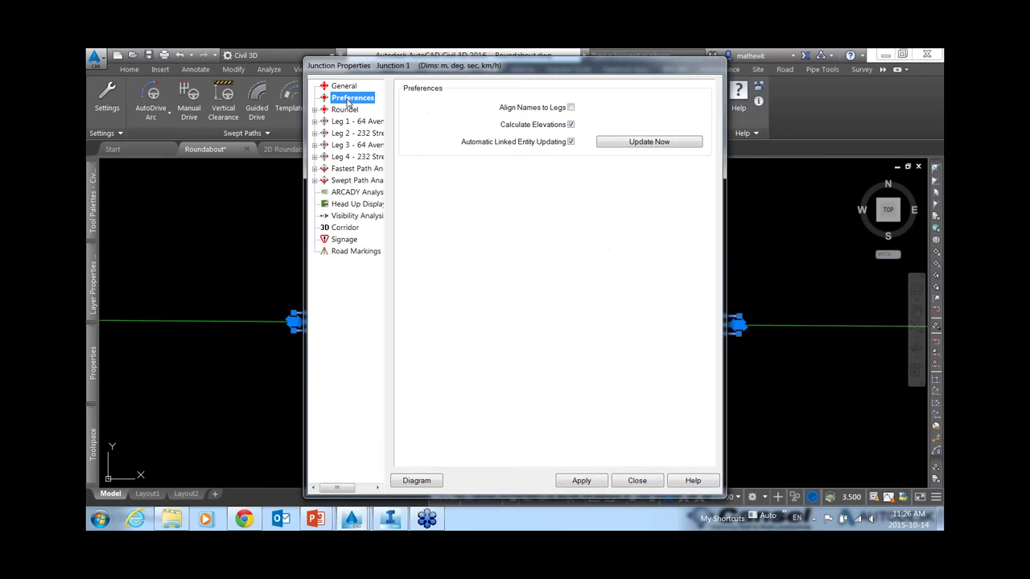
{"action": "left_click", "coordinate": [346, 109]}
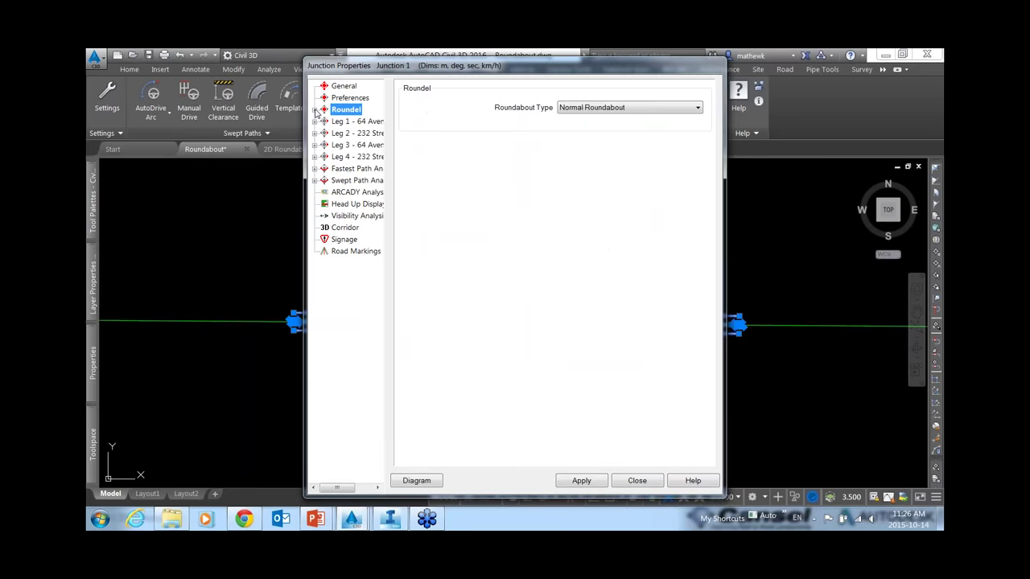
{"action": "left_click", "coordinate": [314, 110]}
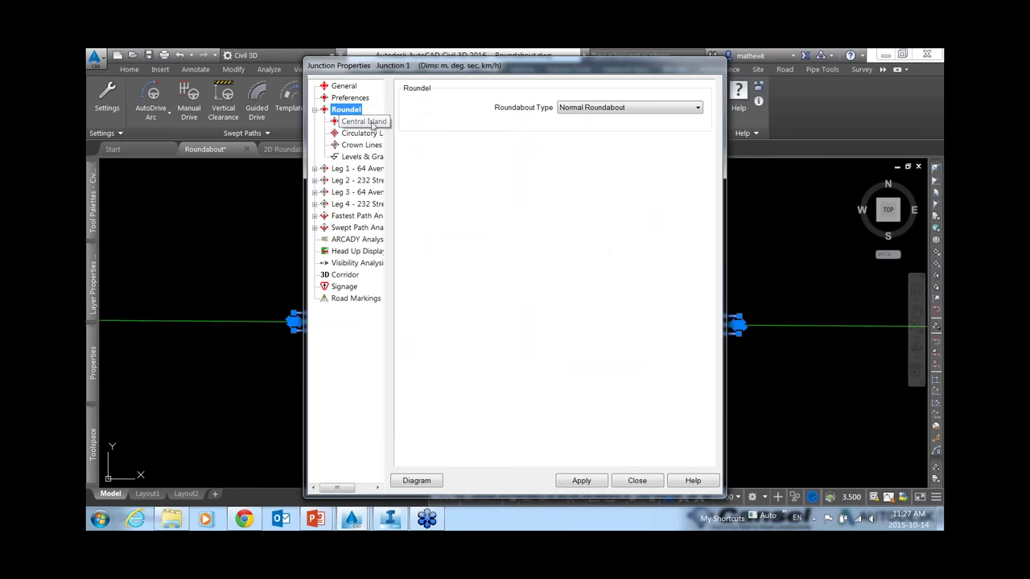
{"action": "left_click", "coordinate": [597, 107]}
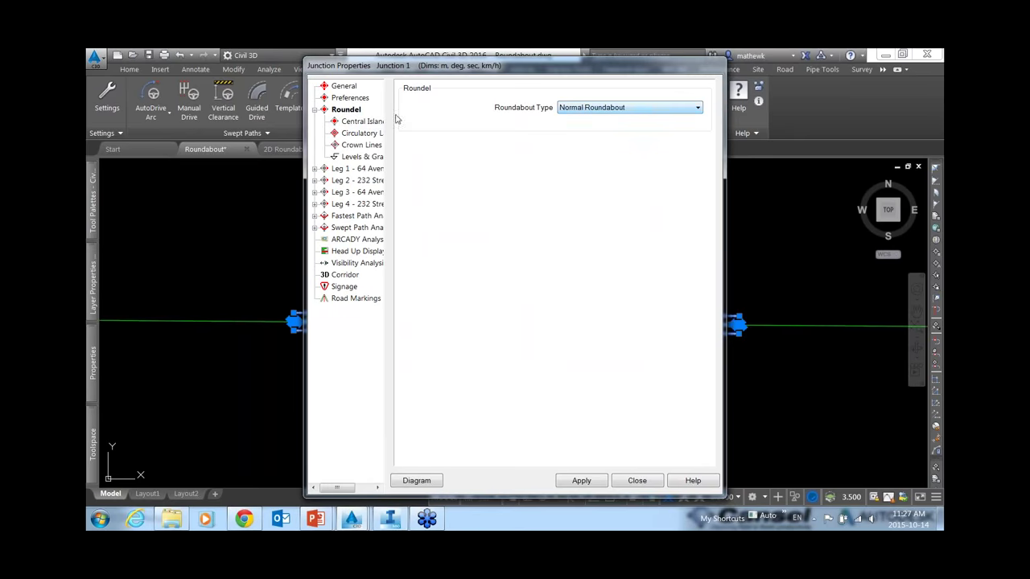
{"action": "left_click", "coordinate": [359, 121]}
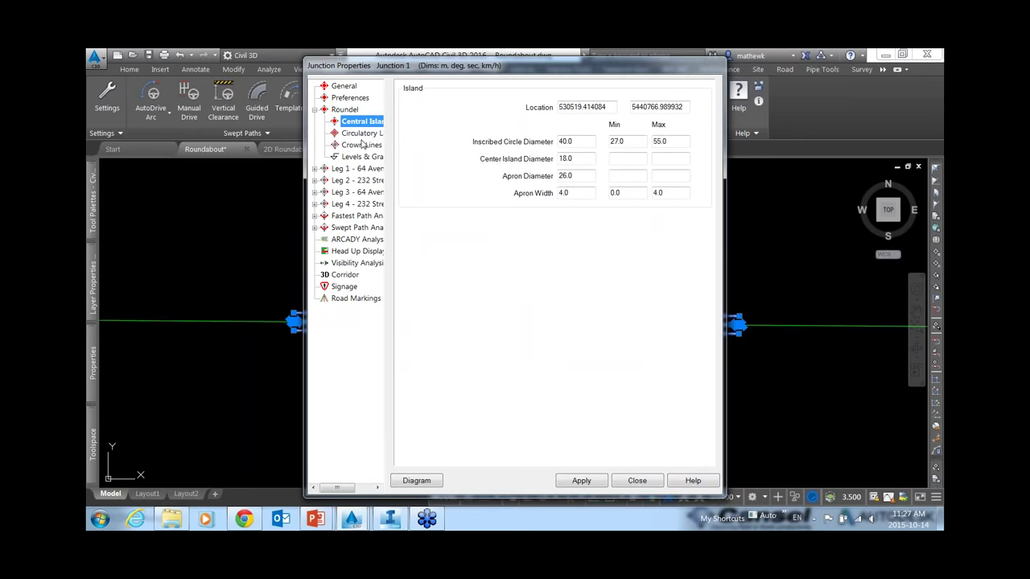
{"action": "left_click", "coordinate": [362, 145]}
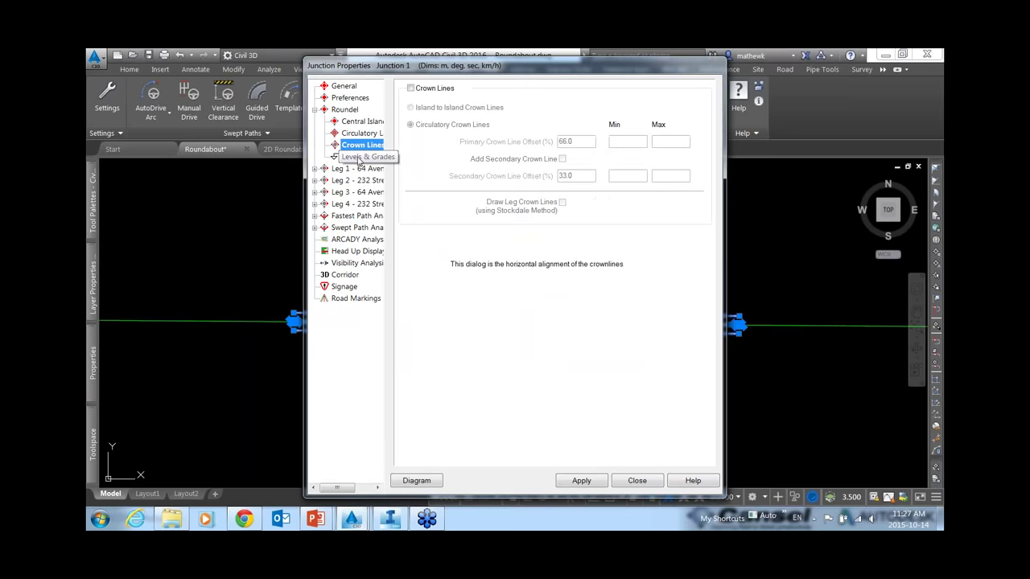
{"action": "left_click", "coordinate": [359, 158]}
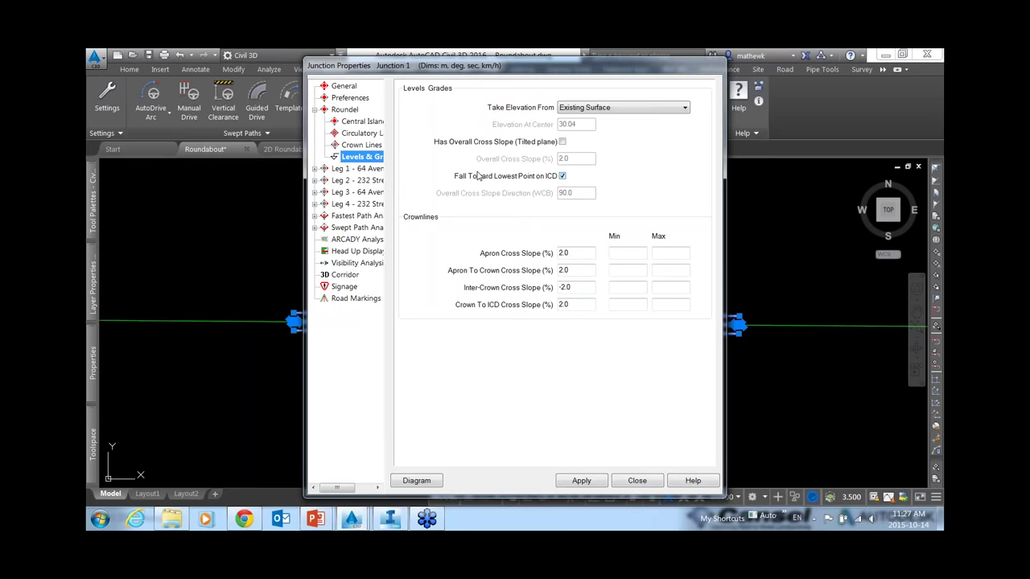
Step: Review the general and approach road settings of Leg 1 - 64 Avenue in the junction properties
{"action": "left_click", "coordinate": [314, 110]}
{"action": "left_click", "coordinate": [319, 121]}
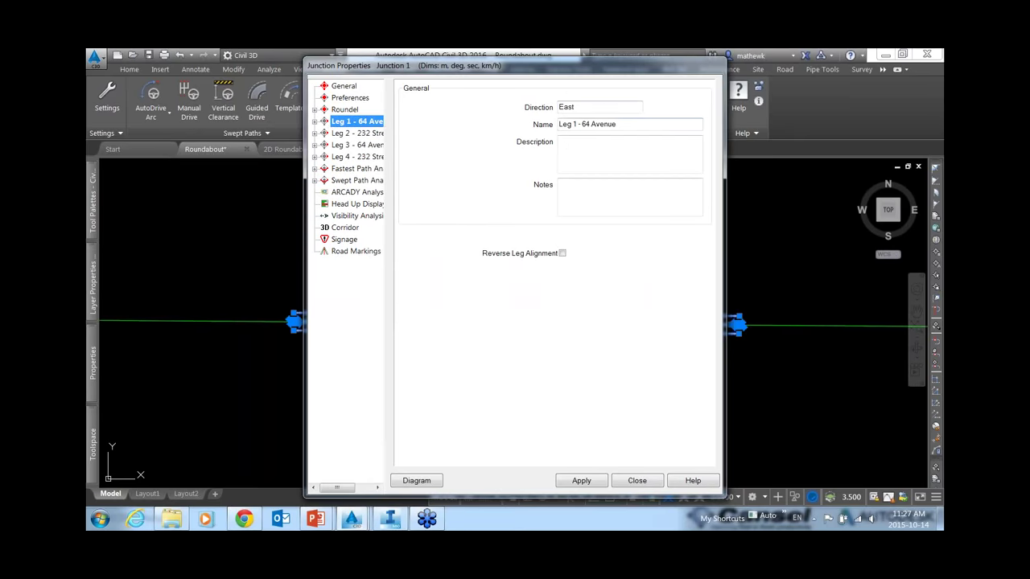
{"action": "key", "text": "Tab"}
{"action": "key", "text": "Tab"}
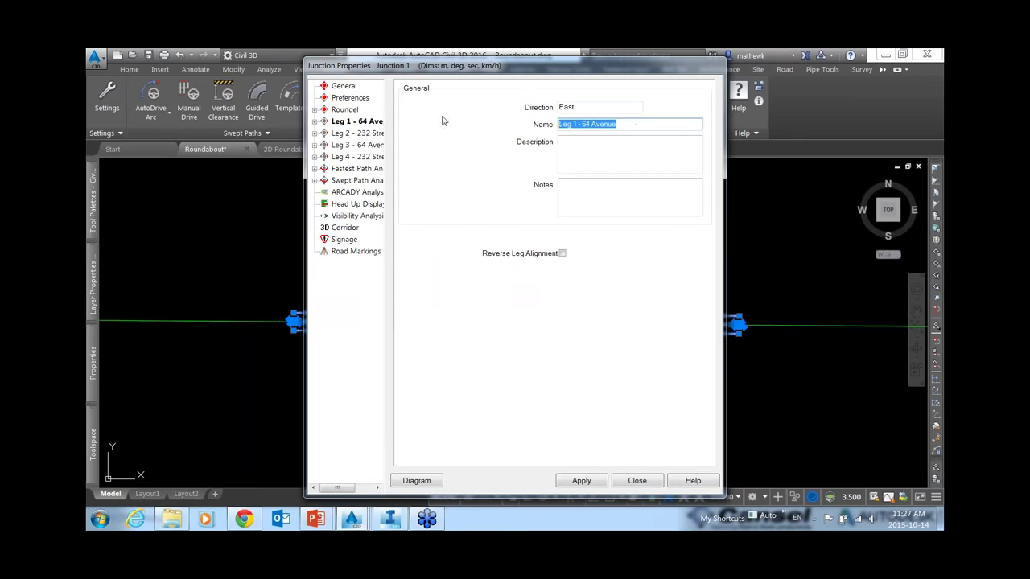
{"action": "left_click", "coordinate": [314, 122]}
{"action": "left_click", "coordinate": [359, 133]}
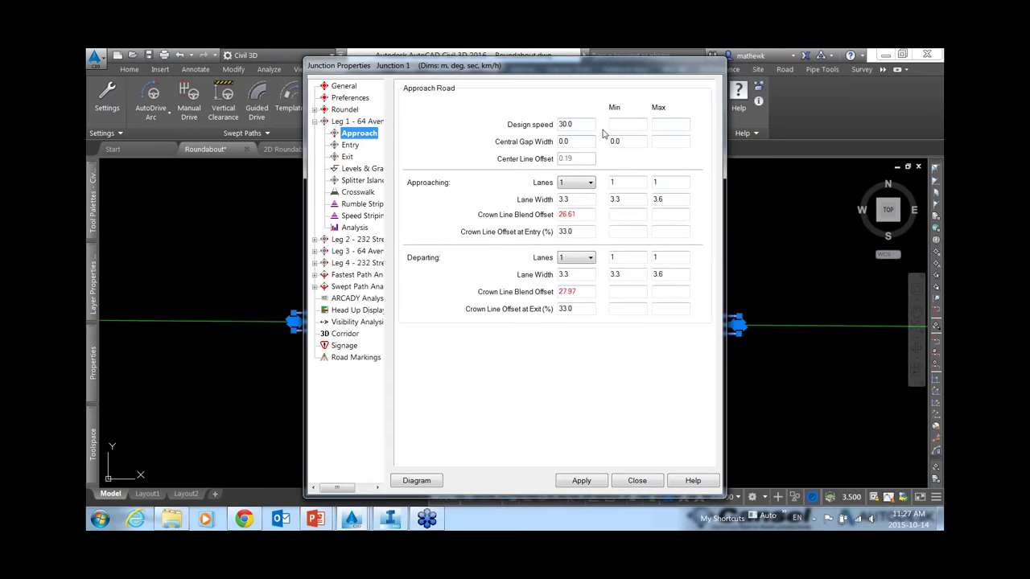
Step: Review the approach, entry, exit, and levels and grades settings of Leg 1 - 64 Avenue
{"action": "key", "text": "Tab"}
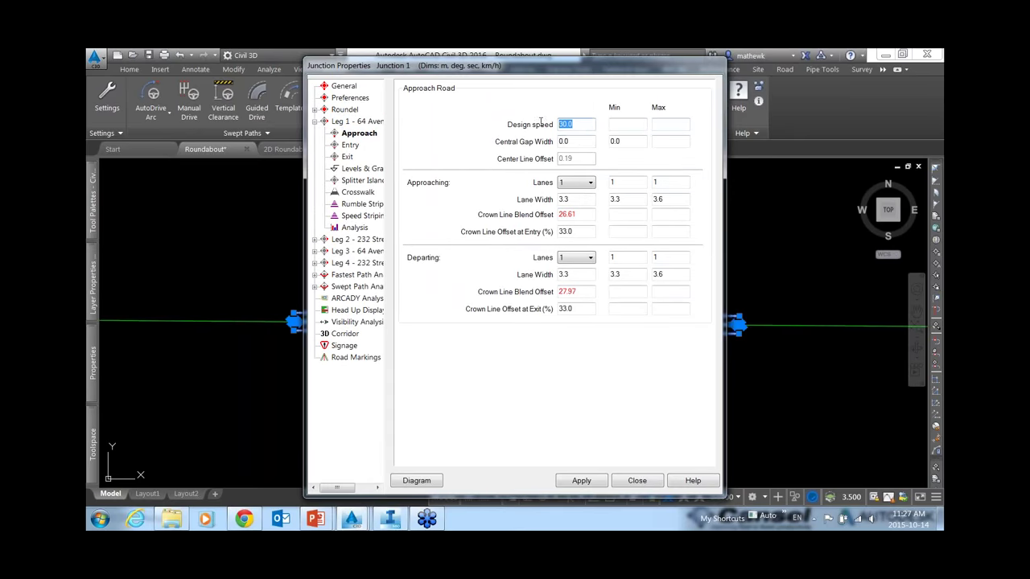
{"action": "left_click", "coordinate": [563, 183]}
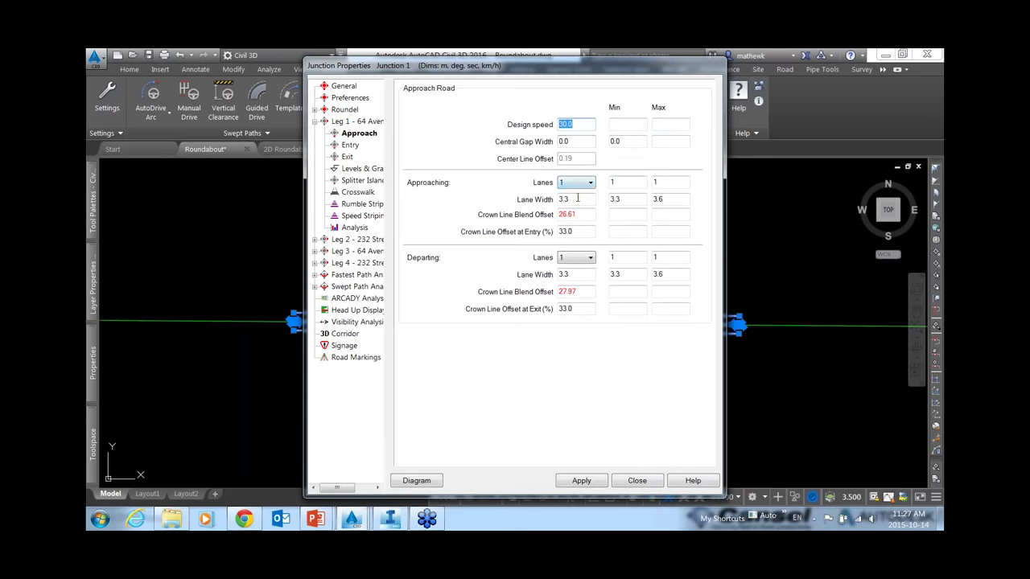
{"action": "left_click", "coordinate": [350, 145]}
{"action": "left_click", "coordinate": [347, 157]}
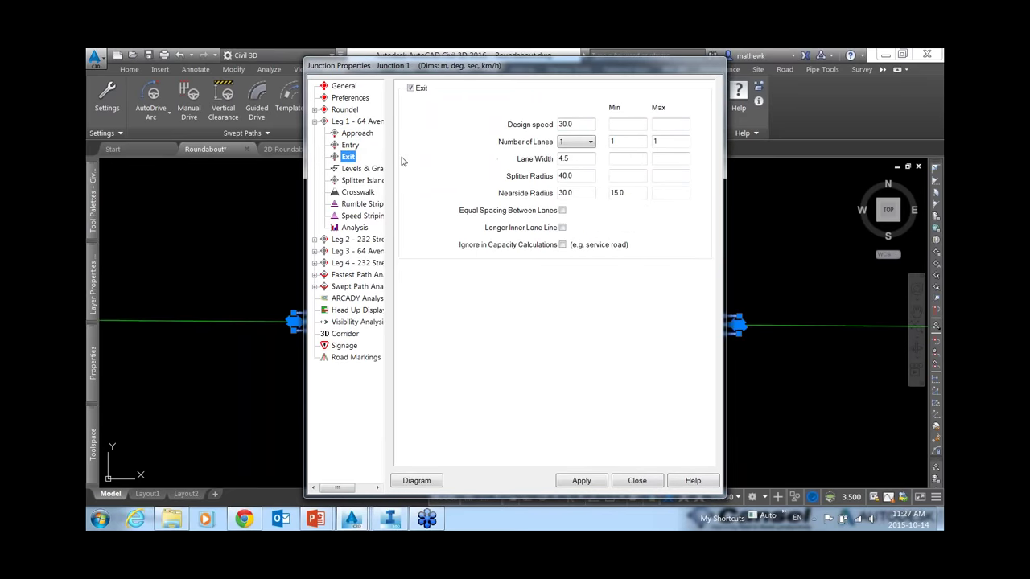
{"action": "left_click", "coordinate": [362, 168]}
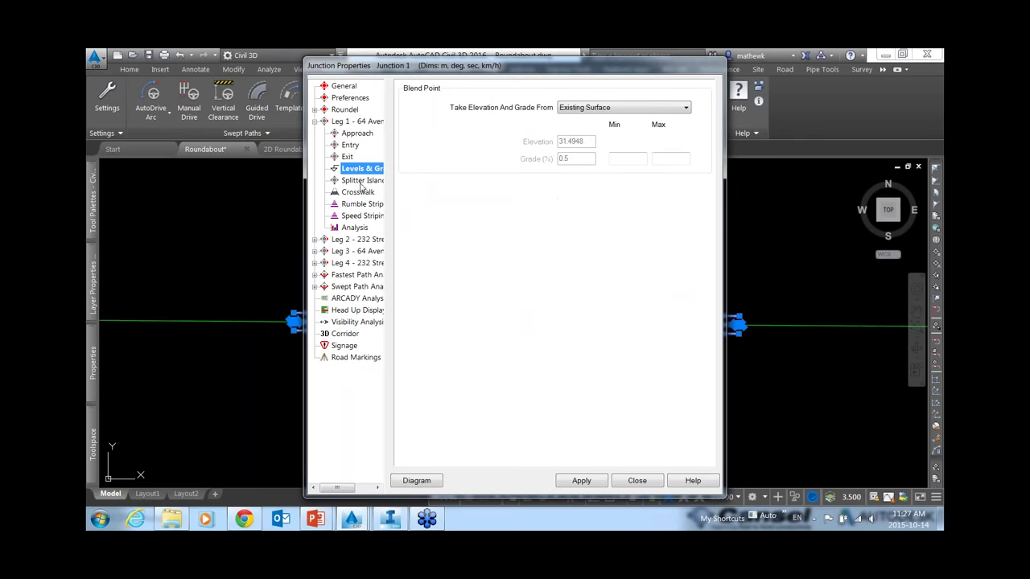
Step: Review Leg 1's splitter island, crosswalk, rumble strip, speed striping and capacity analysis settings
{"action": "left_click", "coordinate": [361, 181]}
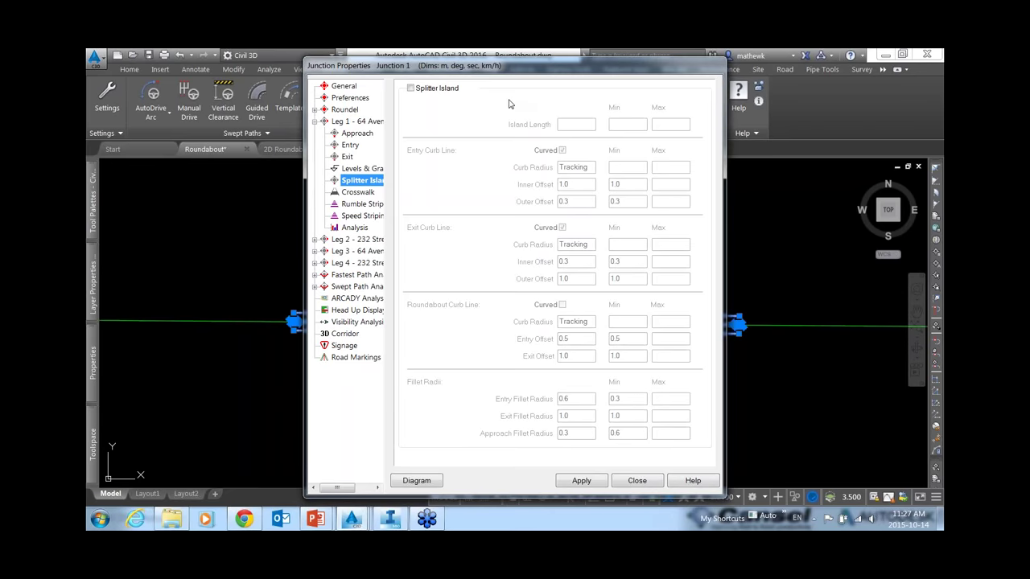
{"action": "left_click", "coordinate": [358, 193]}
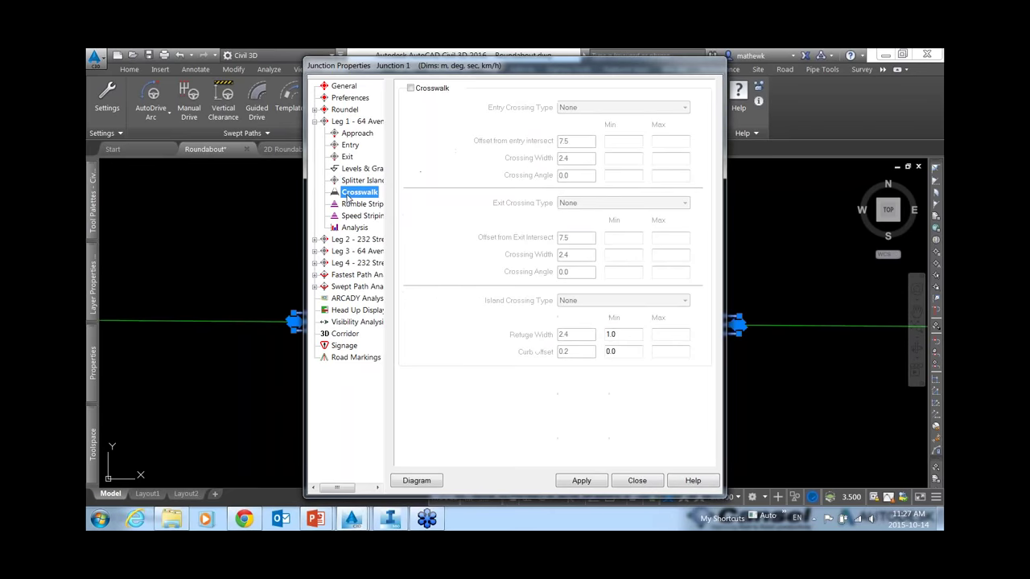
{"action": "left_click", "coordinate": [367, 206]}
{"action": "left_click", "coordinate": [371, 216]}
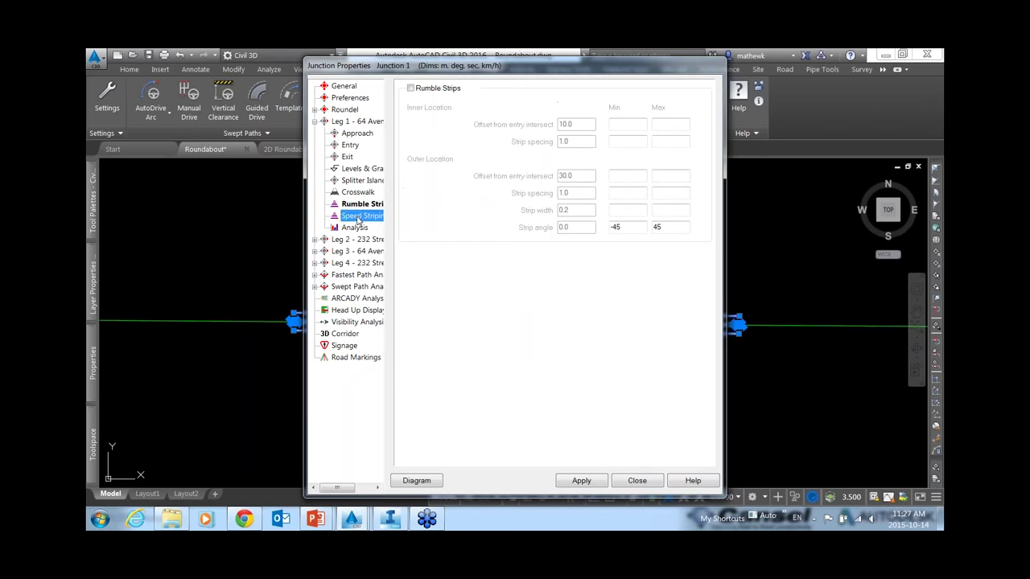
{"action": "left_click", "coordinate": [361, 230]}
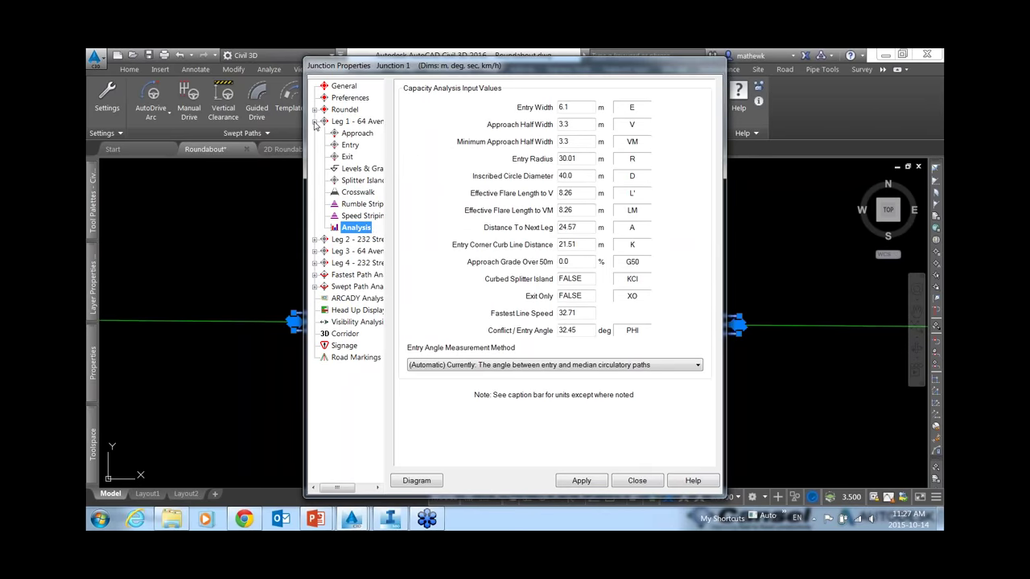
{"action": "left_click", "coordinate": [316, 122]}
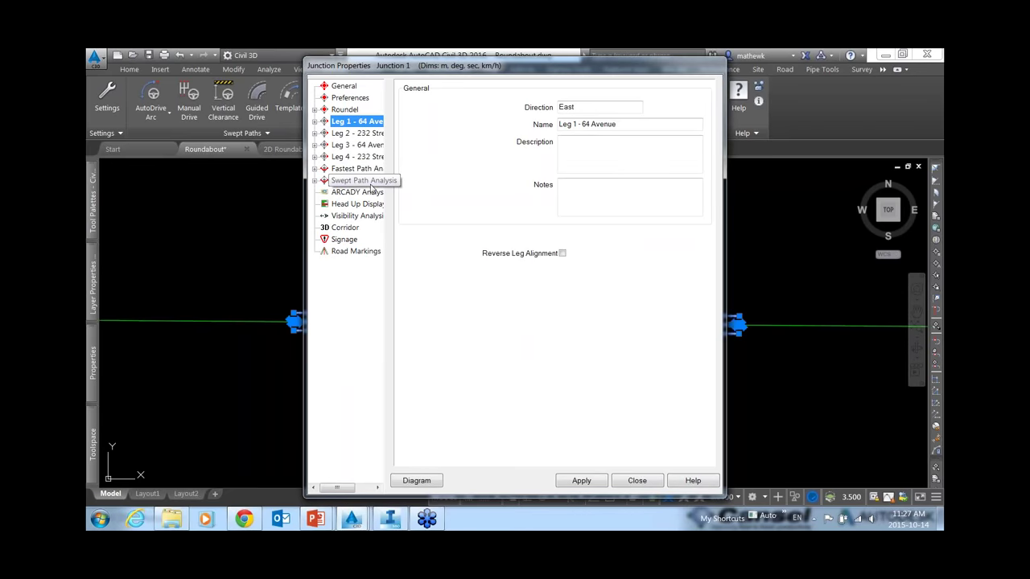
Step: Review the swept path design vehicles of Junction 1, including the WB-15 and WB-19 semi-trailers
{"action": "left_click", "coordinate": [314, 181]}
{"action": "left_click", "coordinate": [354, 181]}
{"action": "left_click", "coordinate": [354, 193]}
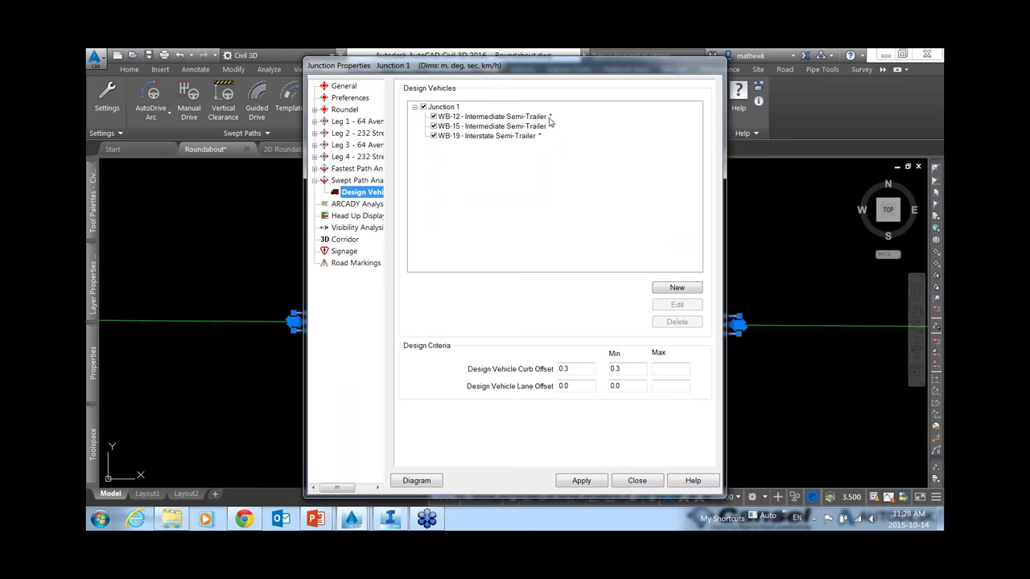
{"action": "left_click", "coordinate": [506, 125]}
{"action": "left_click", "coordinate": [500, 137]}
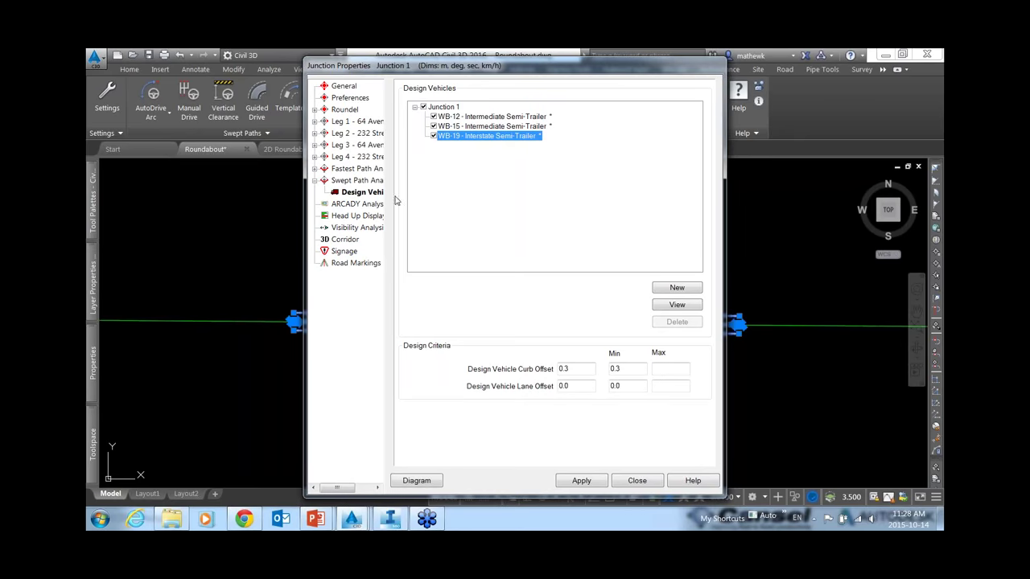
Step: Review the junction's visibility analysis sightlines and corridor options, and close the junction properties
{"action": "left_click", "coordinate": [351, 226]}
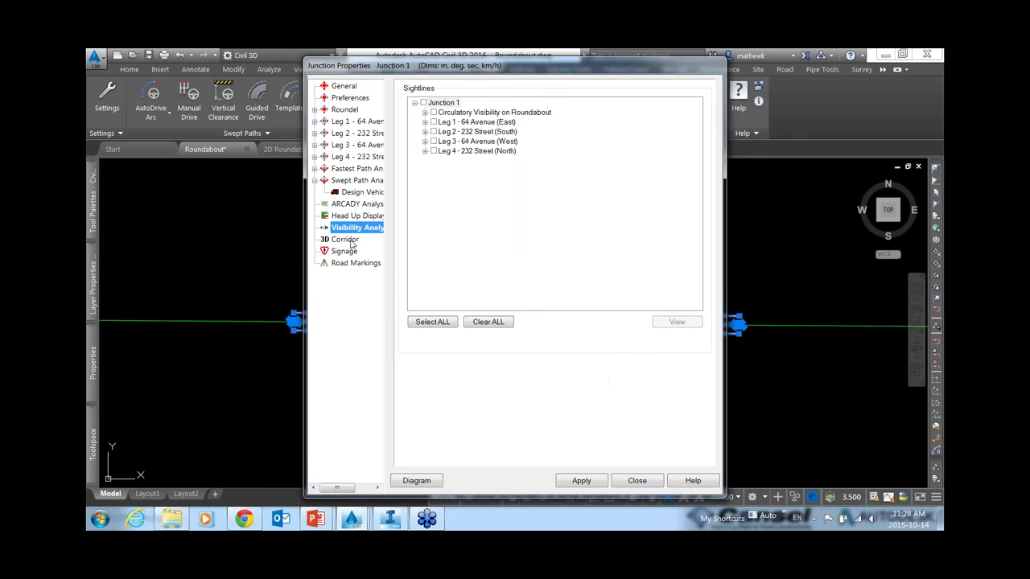
{"action": "left_click", "coordinate": [348, 240]}
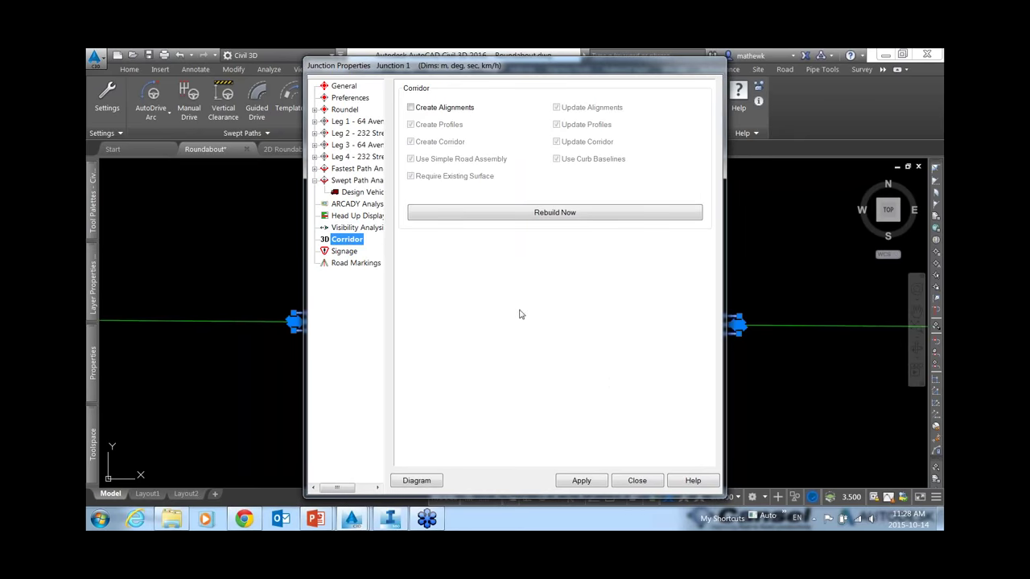
{"action": "left_click", "coordinate": [635, 481]}
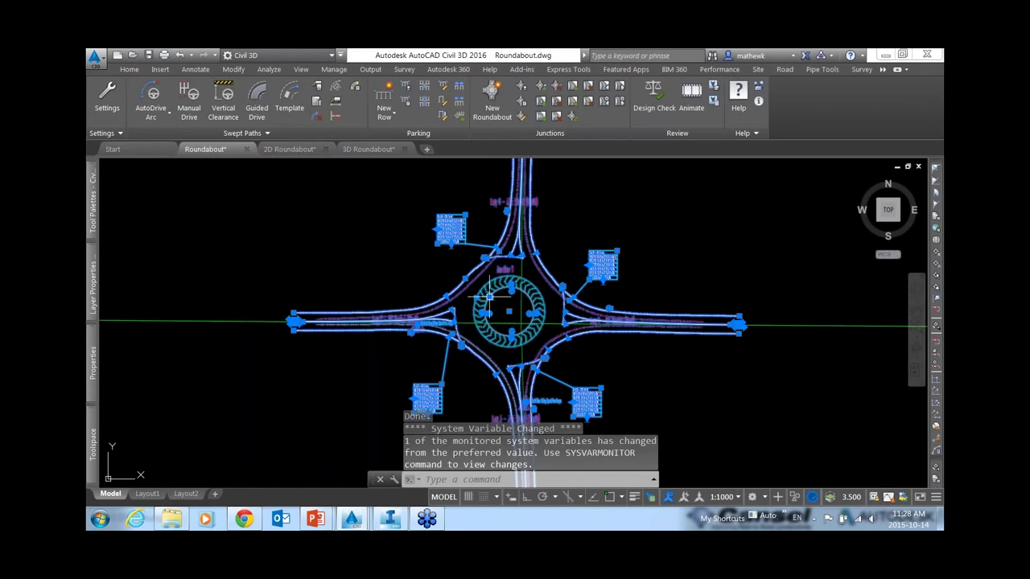
Step: Move the roundabout's center point exactly onto the intersection of the two road centerlines using an intersection snap
{"action": "left_click", "coordinate": [508, 311]}
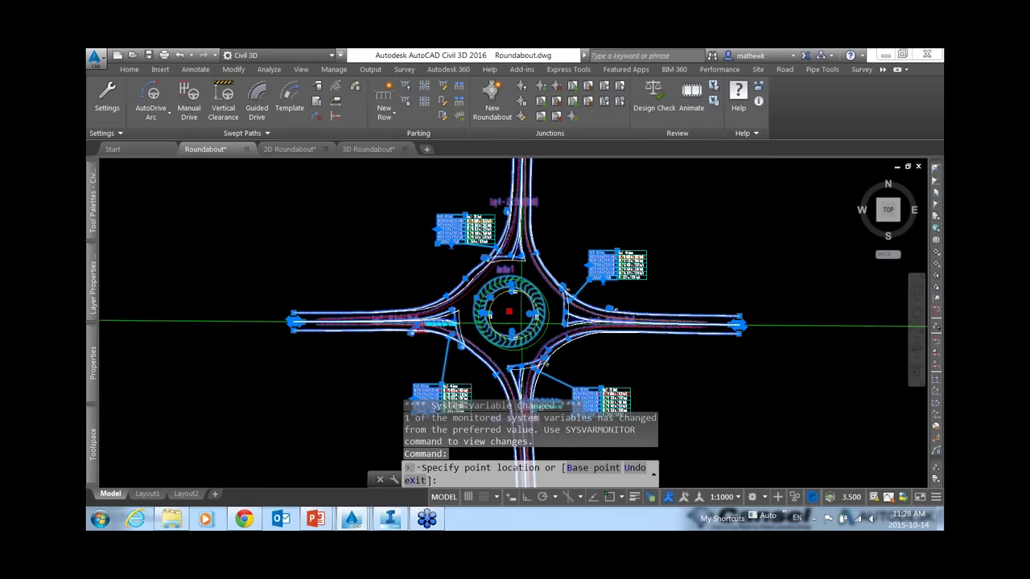
{"action": "scroll", "coordinate": [519, 320], "scroll_direction": "up", "scroll_amount": 4}
{"action": "type", "text": "int"}
{"action": "key", "text": "Return"}
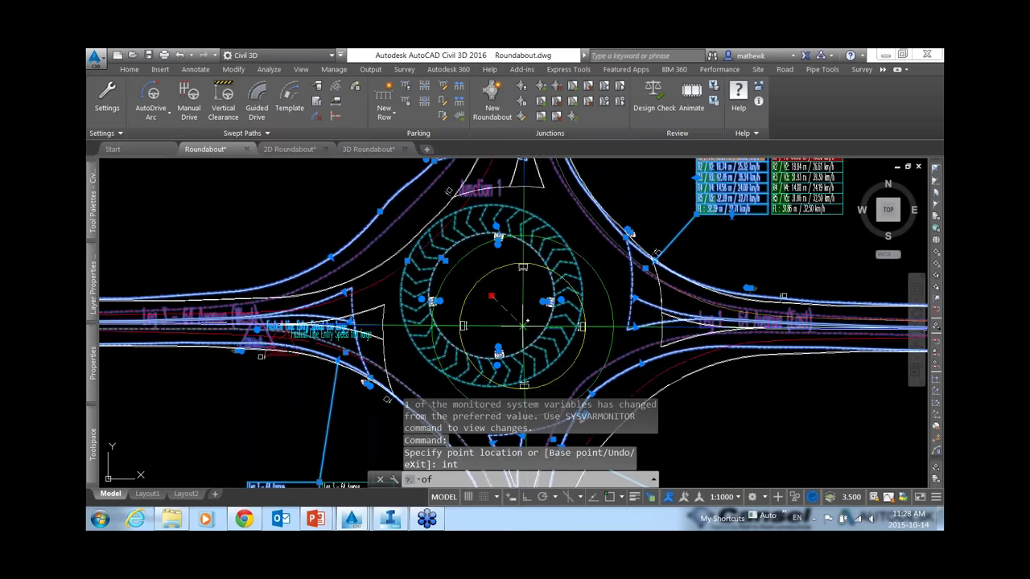
{"action": "left_click", "coordinate": [524, 325]}
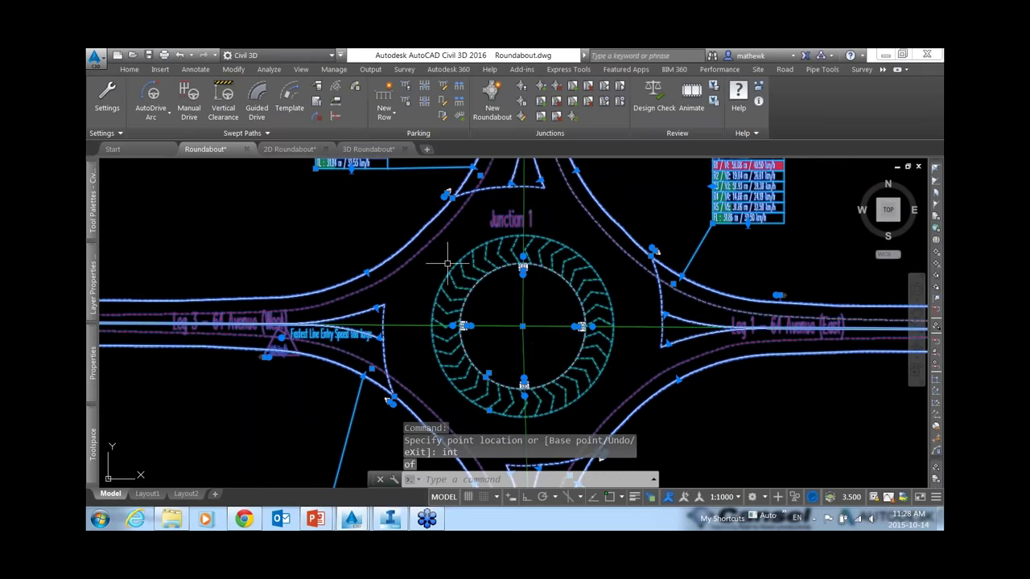
Step: Add a crosswalk across both sides of Leg 1 - 64 Avenue (East), offset about 3 m from the roundabout entry
{"action": "scroll", "coordinate": [741, 352], "scroll_direction": "up", "scroll_amount": 4}
{"action": "scroll", "coordinate": [618, 311], "scroll_direction": "down", "scroll_amount": 3}
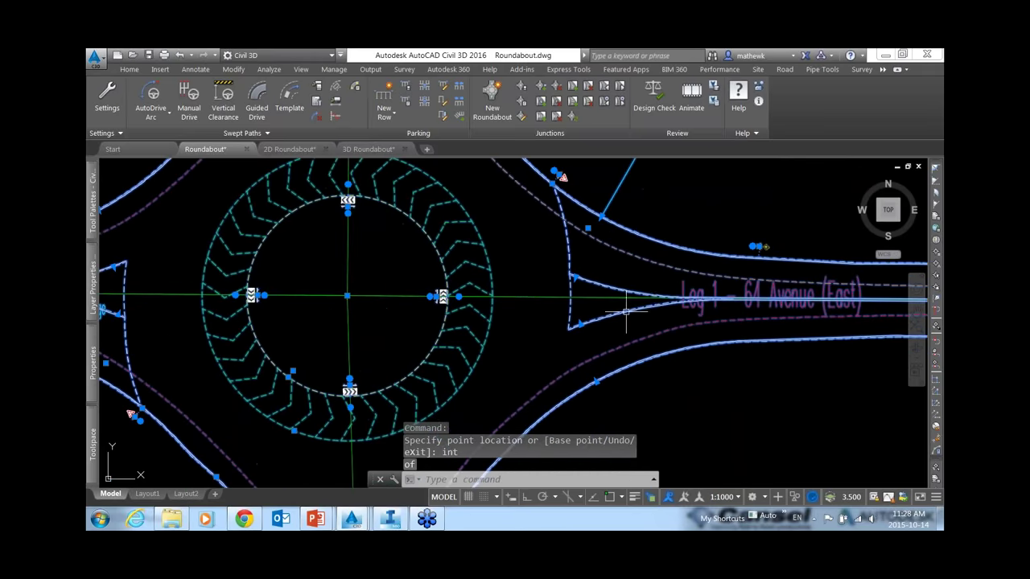
{"action": "middle_click_drag", "start_coordinate": [660, 309], "coordinate": [586, 328]}
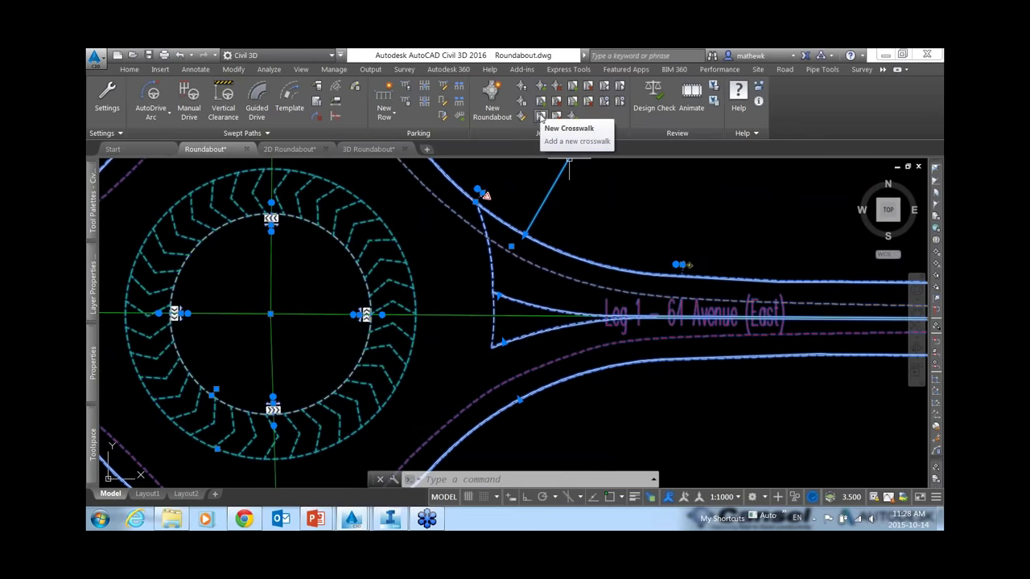
{"action": "left_click", "coordinate": [540, 118]}
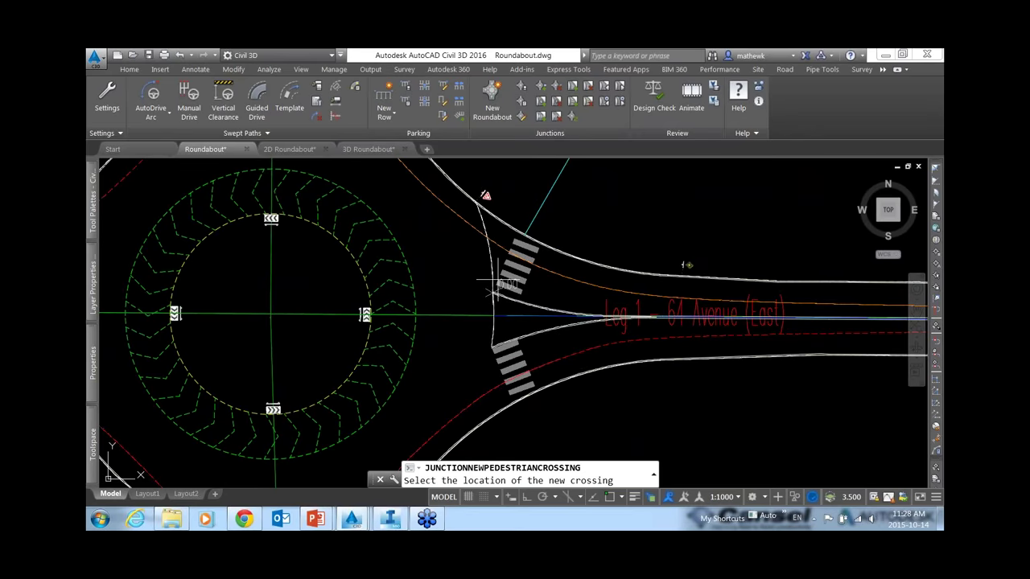
{"action": "scroll", "coordinate": [475, 278], "scroll_direction": "down", "scroll_amount": 5}
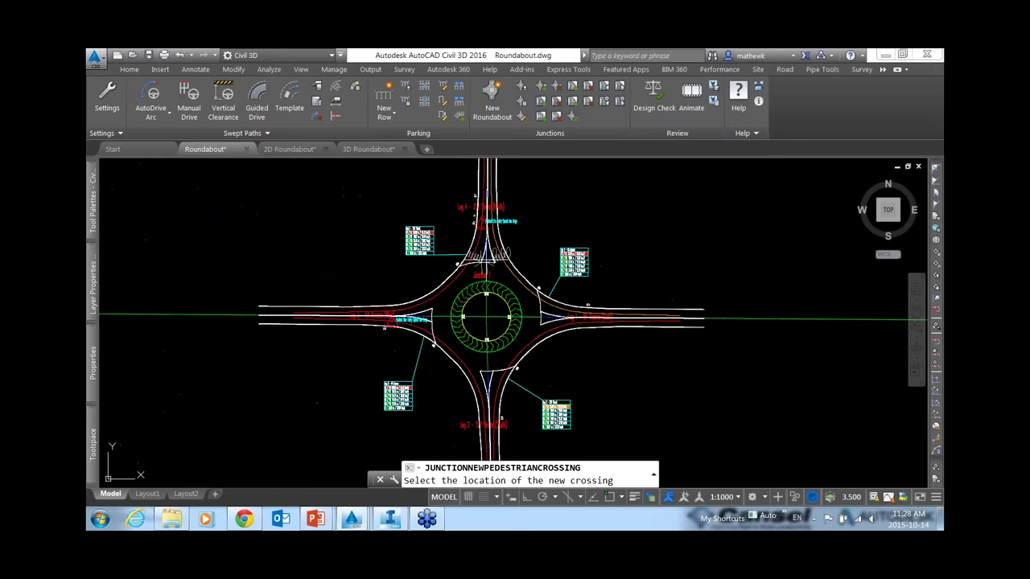
{"action": "scroll", "coordinate": [482, 227], "scroll_direction": "up", "scroll_amount": 6}
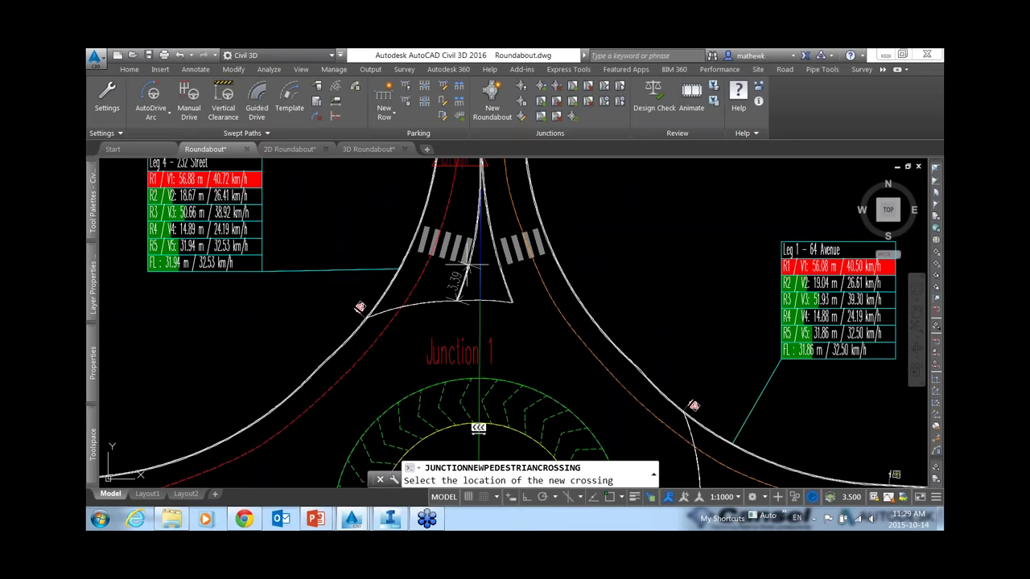
{"action": "scroll", "coordinate": [475, 265], "scroll_direction": "down", "scroll_amount": 5}
{"action": "scroll", "coordinate": [483, 279], "scroll_direction": "up", "scroll_amount": 4}
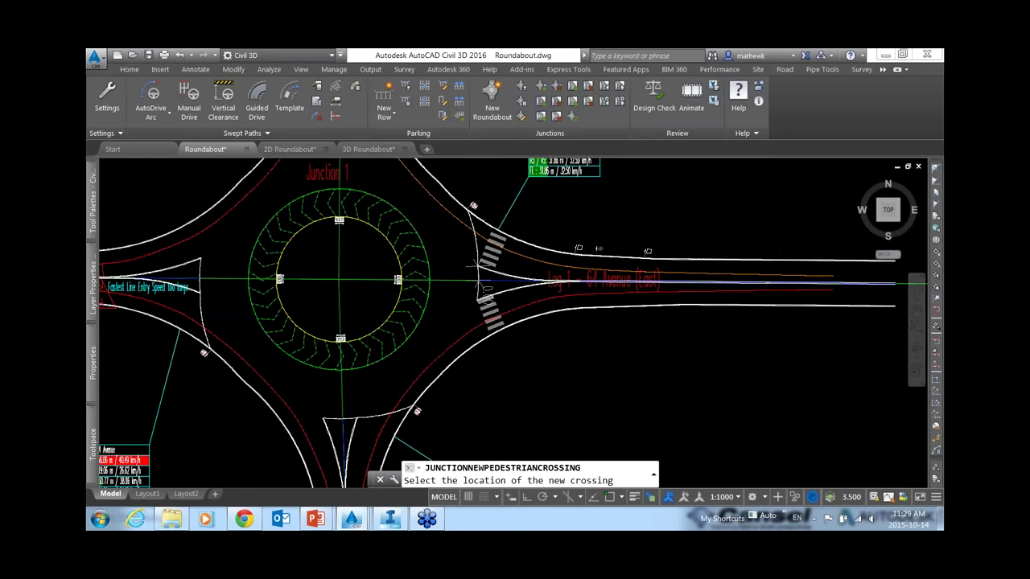
{"action": "scroll", "coordinate": [483, 277], "scroll_direction": "up", "scroll_amount": 2}
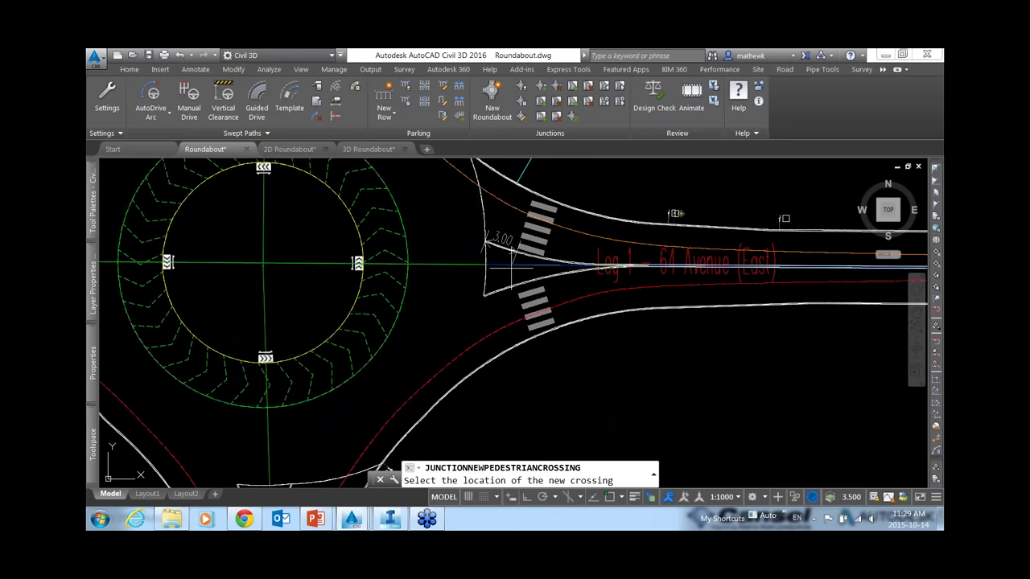
{"action": "left_click", "coordinate": [519, 266]}
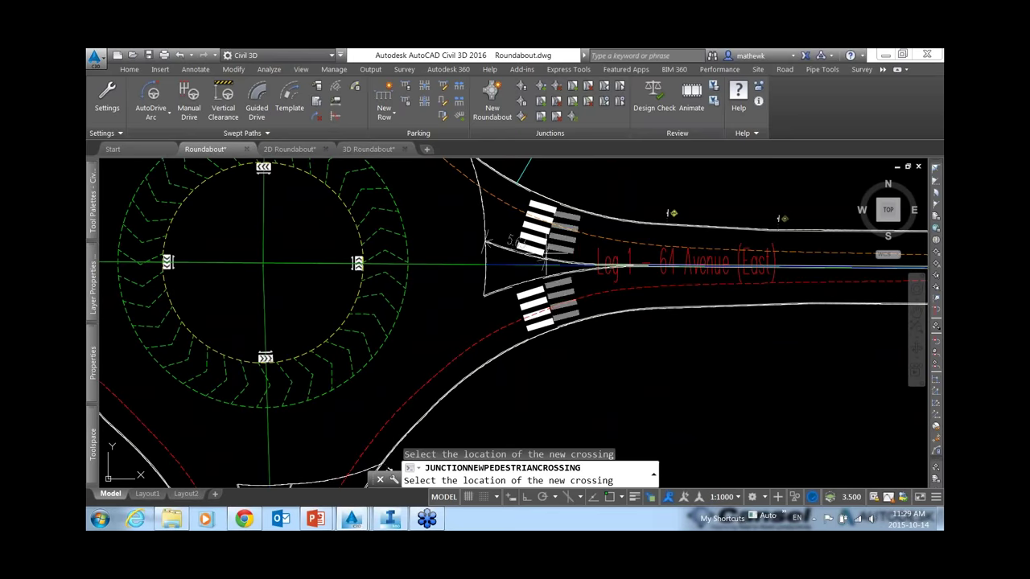
{"action": "key", "text": "Return"}
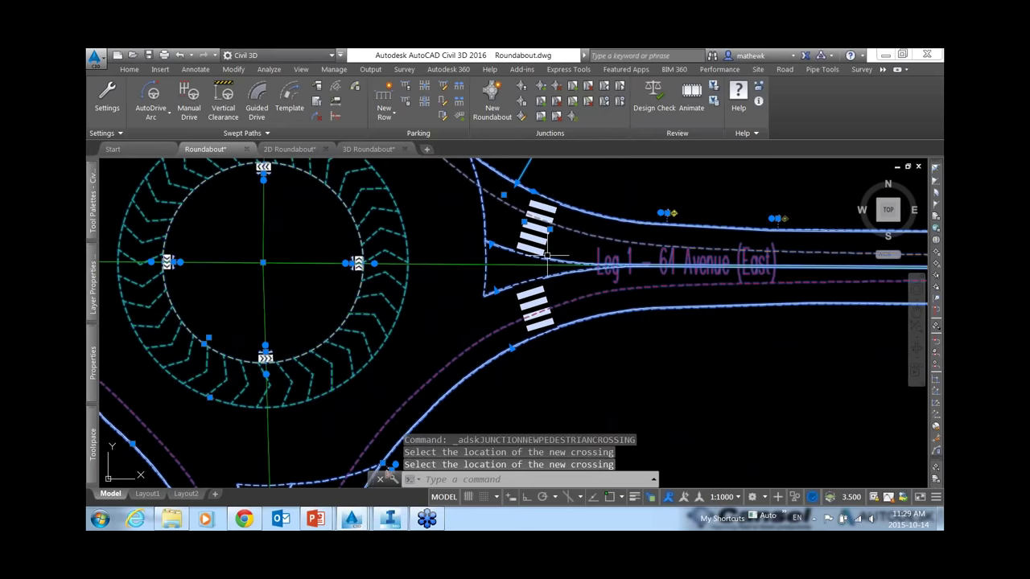
{"action": "left_click", "coordinate": [551, 229]}
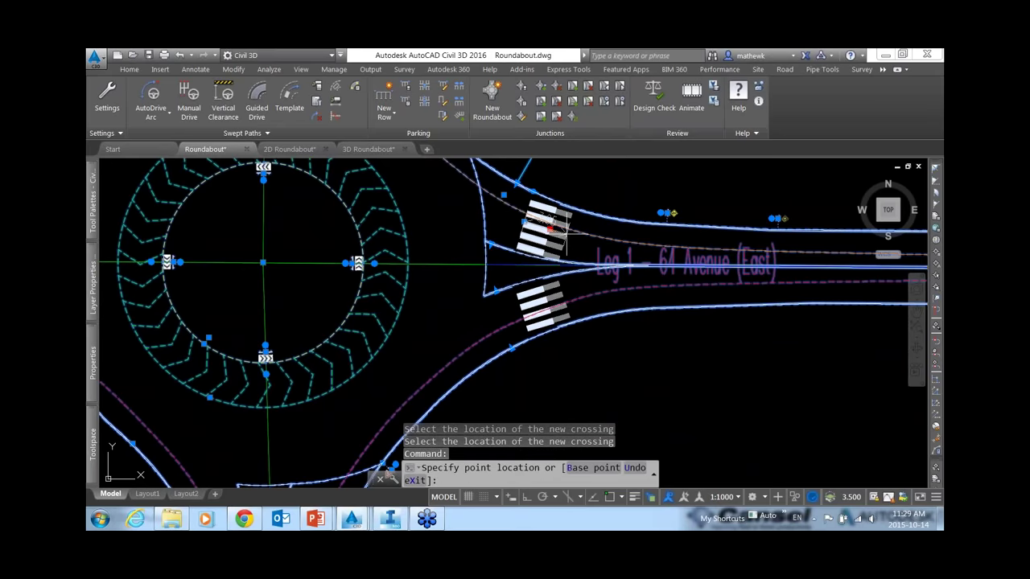
{"action": "key", "text": "Escape"}
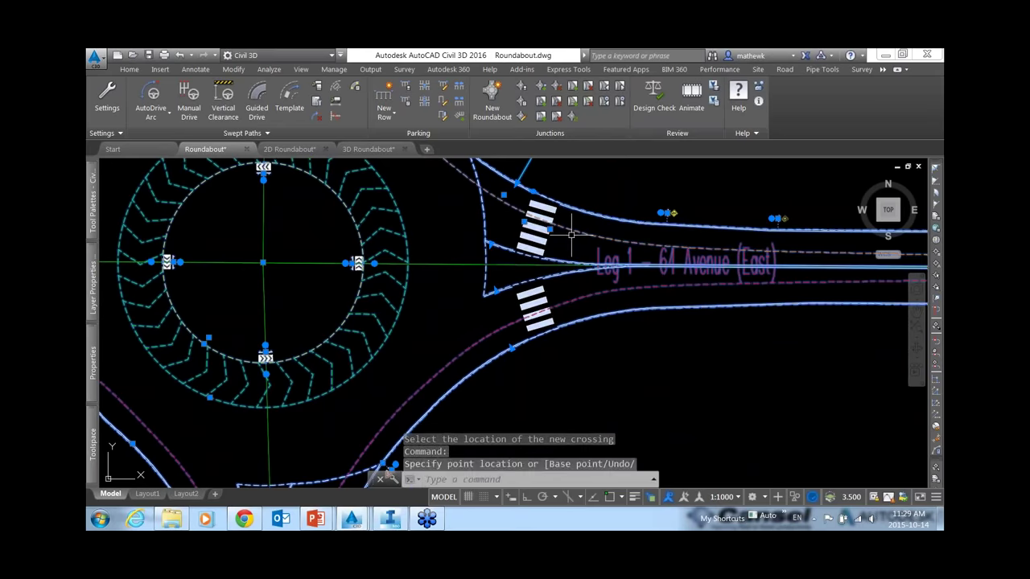
{"action": "scroll", "coordinate": [521, 280], "scroll_direction": "up", "scroll_amount": 2}
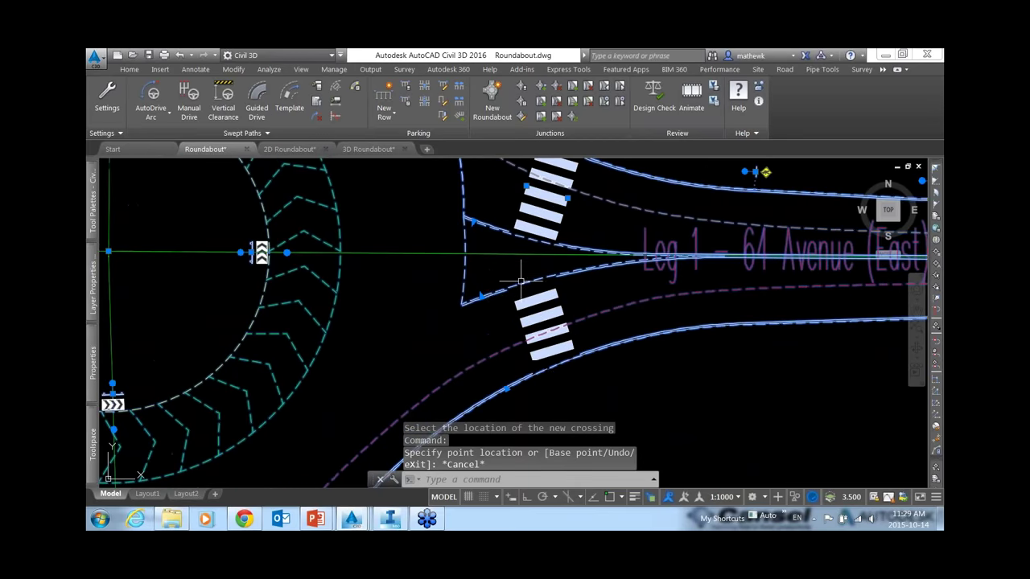
{"action": "left_click", "coordinate": [481, 298]}
{"action": "key", "text": "Escape"}
{"action": "left_click", "coordinate": [481, 298]}
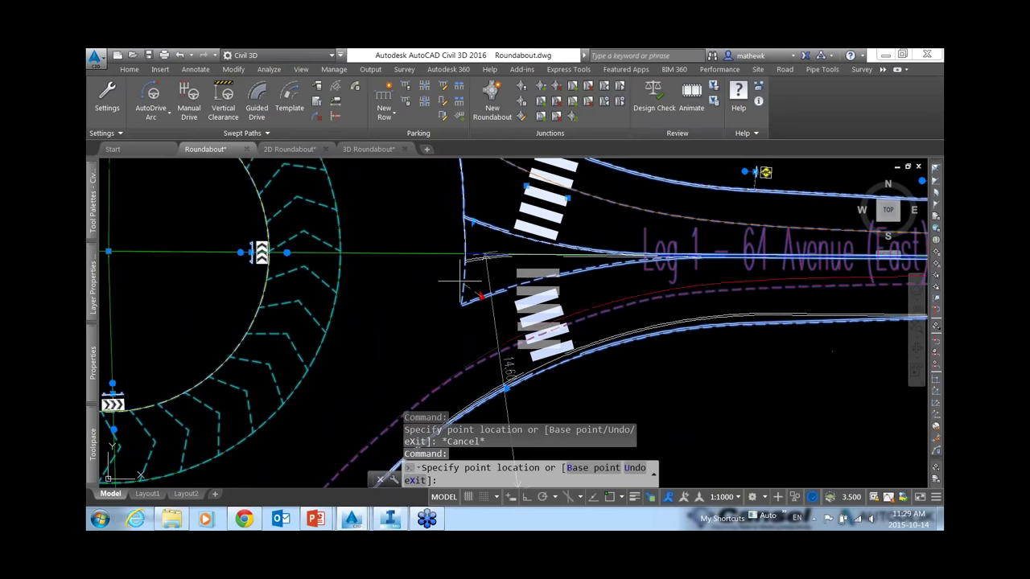
{"action": "key", "text": "Escape"}
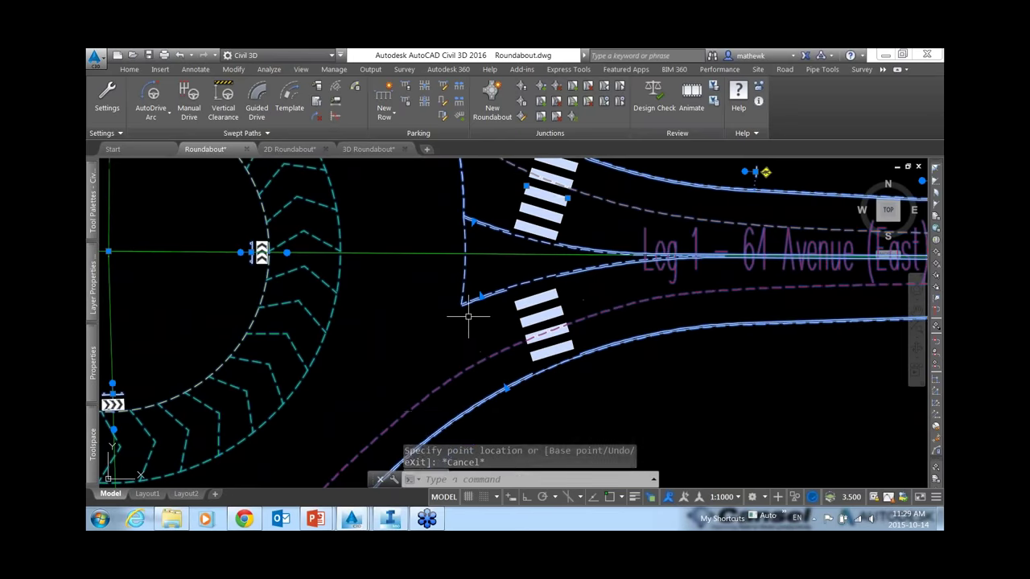
{"action": "key", "text": "Escape"}
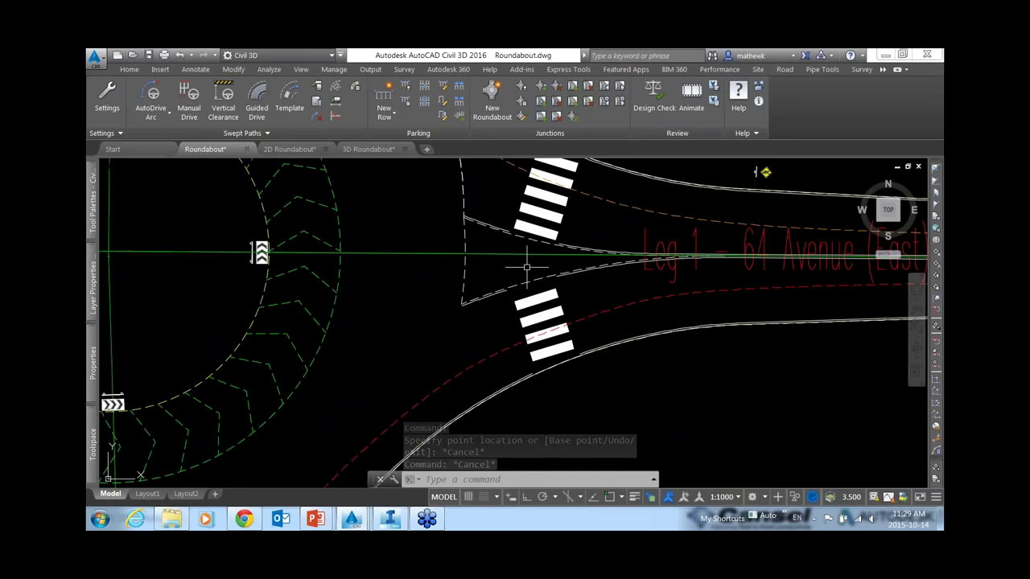
Step: Add a splitter island on Leg 1 - 64 Avenue (East), between the roundabout's edge and the crosswalk, straddling the leg's centerline
{"action": "middle_click_drag", "start_coordinate": [533, 266], "coordinate": [531, 304]}
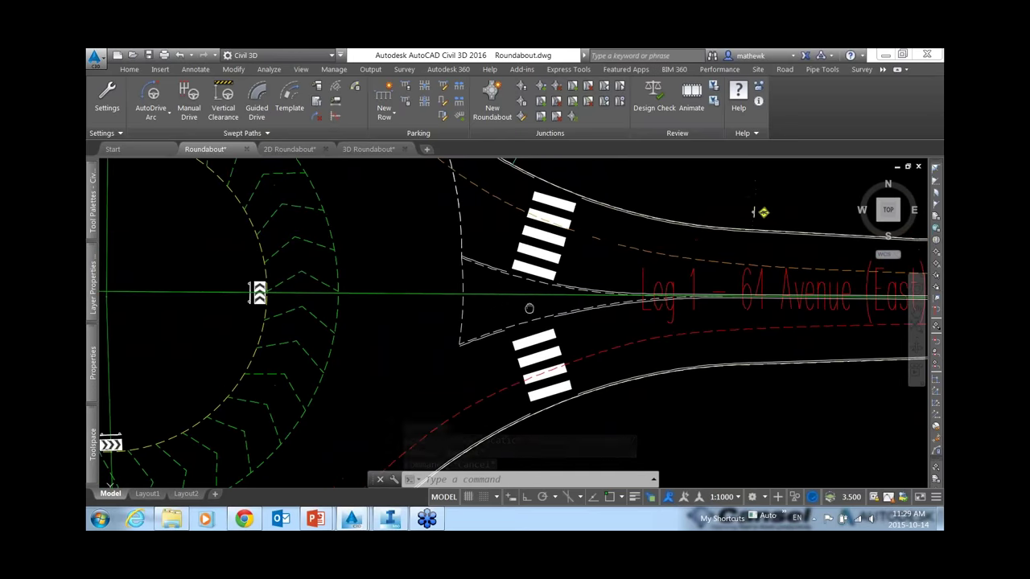
{"action": "left_click", "coordinate": [546, 230]}
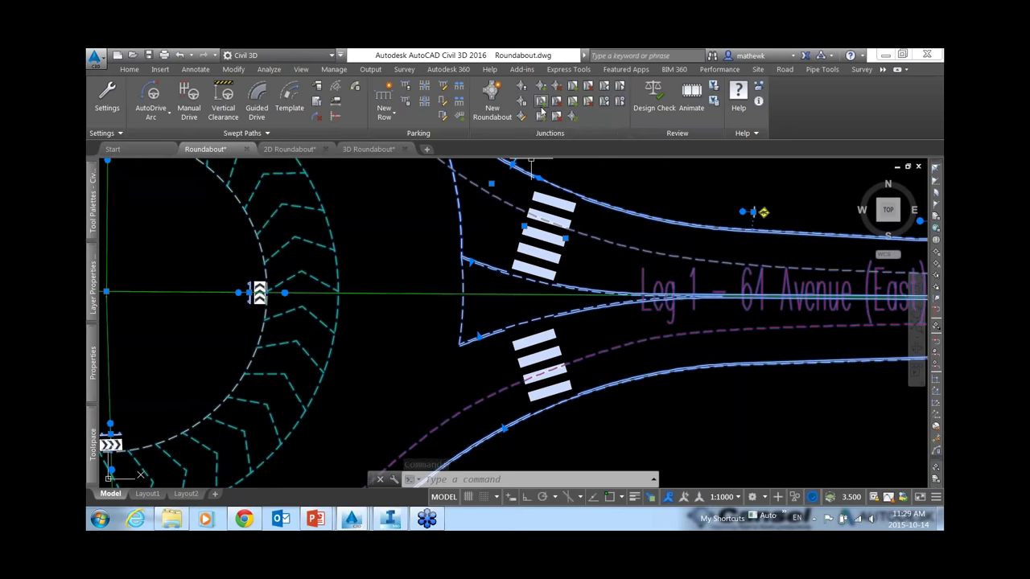
{"action": "key", "text": "Escape"}
{"action": "key", "text": "Return"}
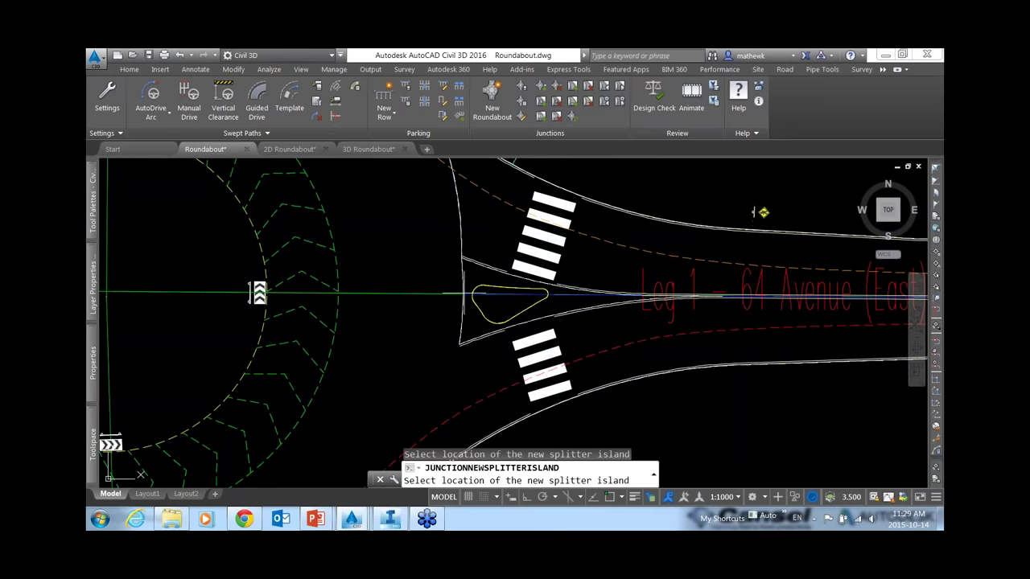
{"action": "left_click", "coordinate": [754, 212]}
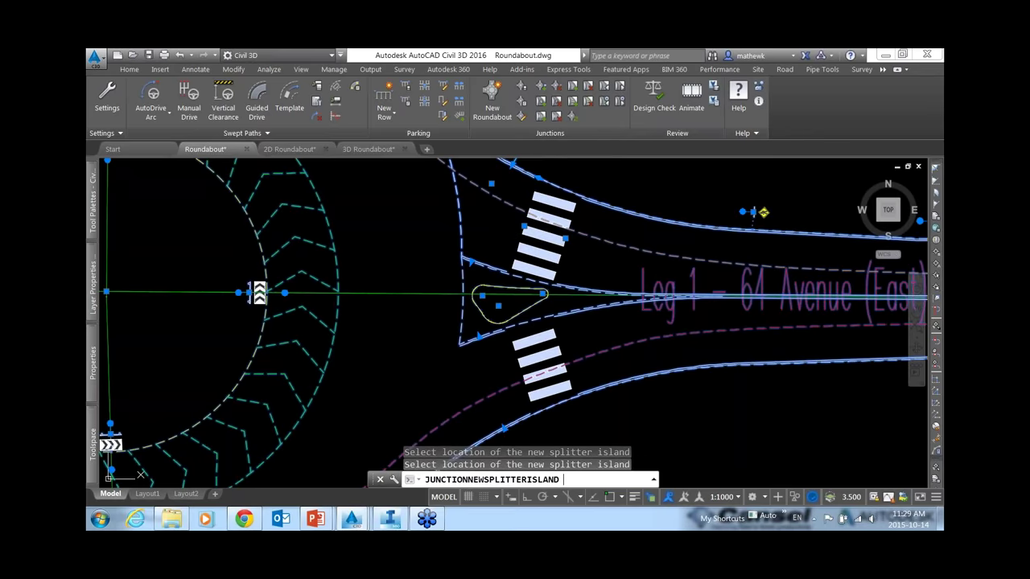
Step: Reshape the splitter island by moving its two roundabout-side corners outward toward the lane edges, the southern one about 0.25 m from the roundabout's edge
{"action": "left_click", "coordinate": [481, 296]}
{"action": "scroll", "coordinate": [485, 285], "scroll_direction": "up", "scroll_amount": 4}
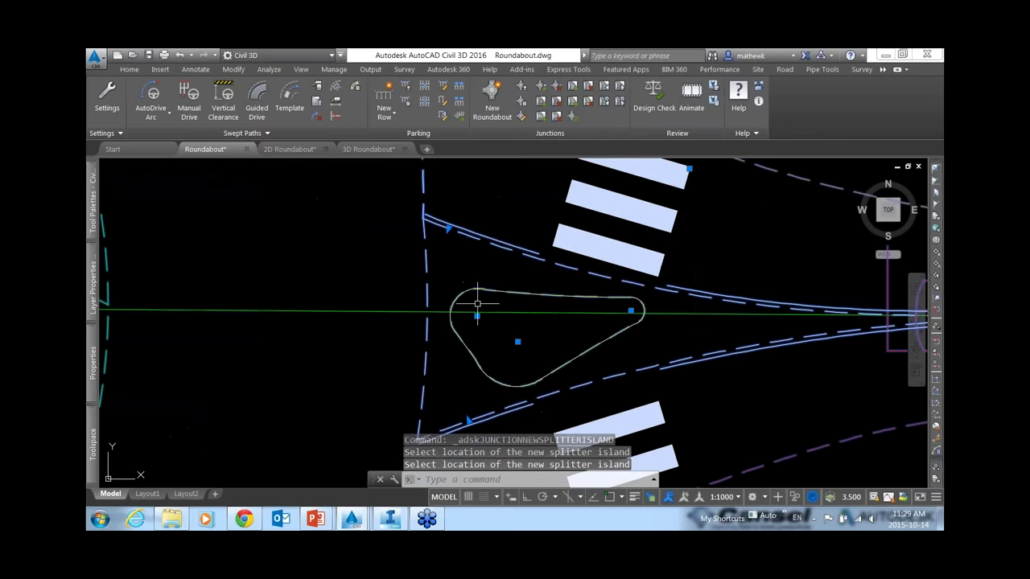
{"action": "left_click", "coordinate": [476, 316]}
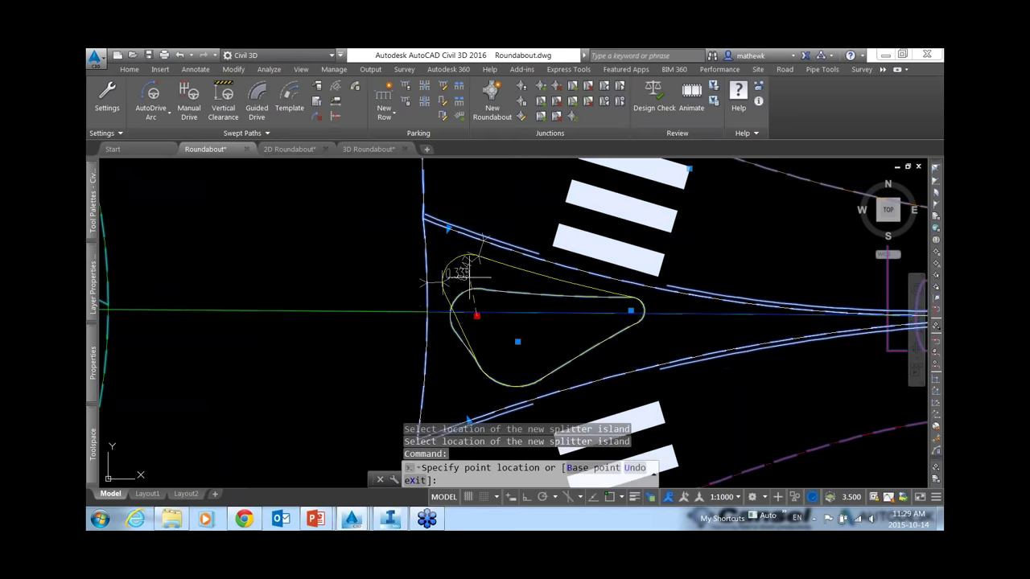
{"action": "left_click", "coordinate": [463, 269]}
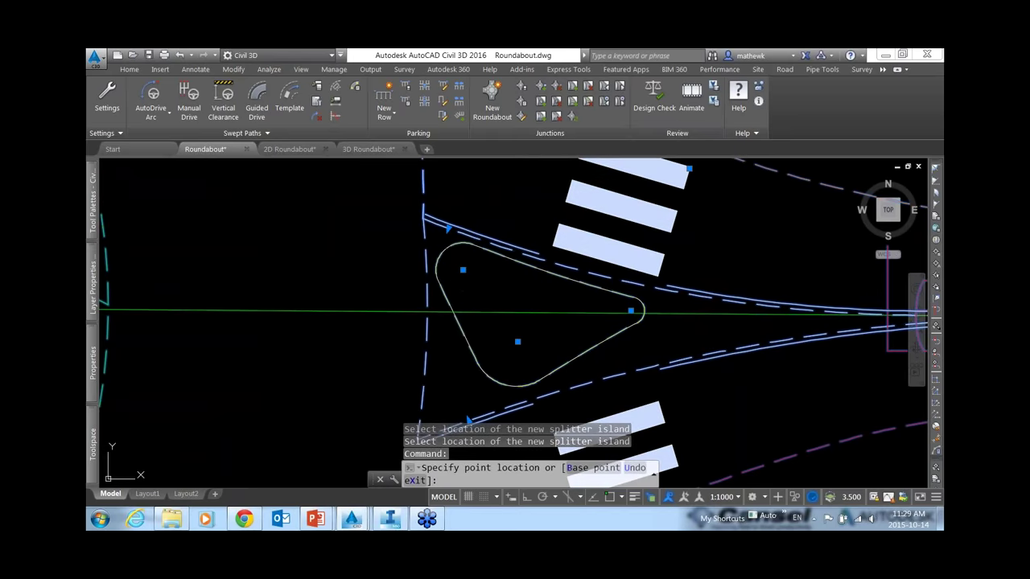
{"action": "left_click", "coordinate": [518, 342]}
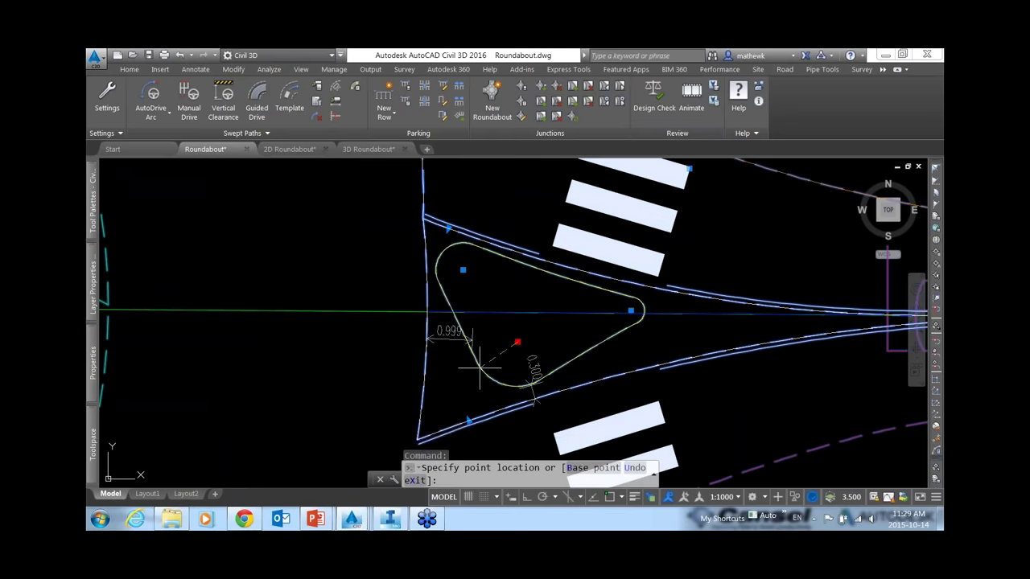
{"action": "left_click", "coordinate": [480, 367]}
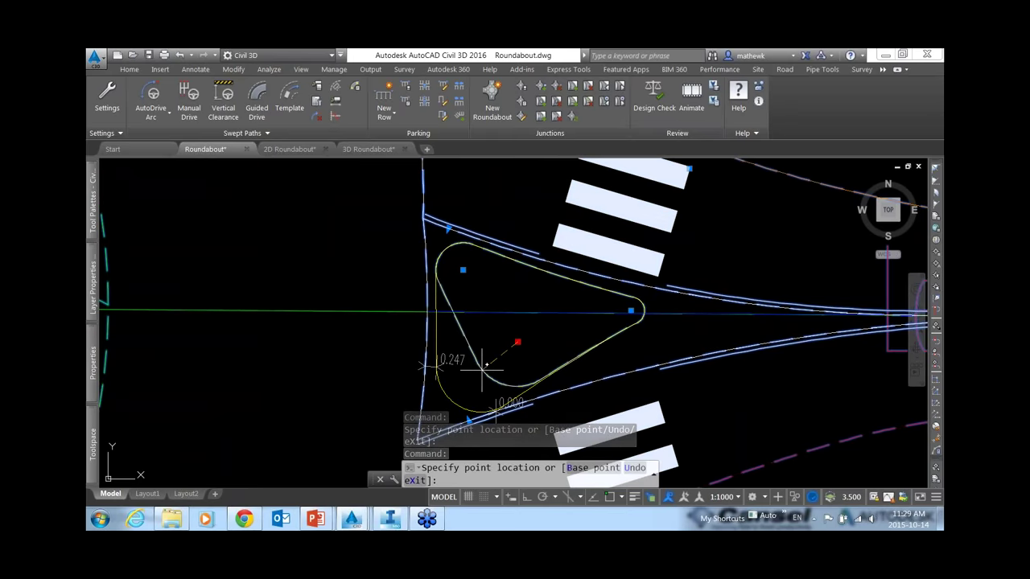
{"action": "left_click", "coordinate": [480, 367]}
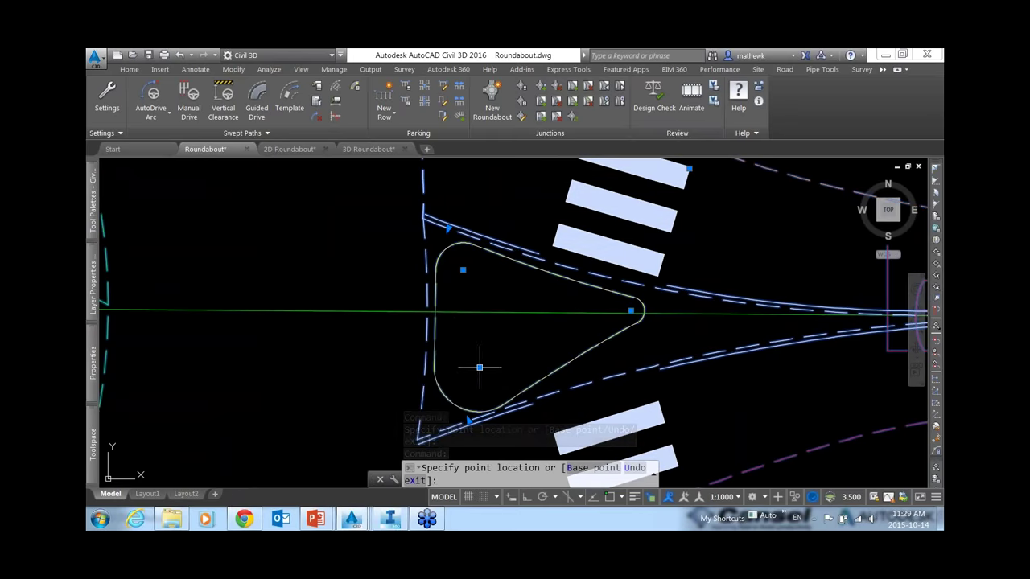
Step: Stretch the rounded tip of the east leg's splitter island farther out along the 64 Avenue centreline
{"action": "left_click", "coordinate": [631, 310]}
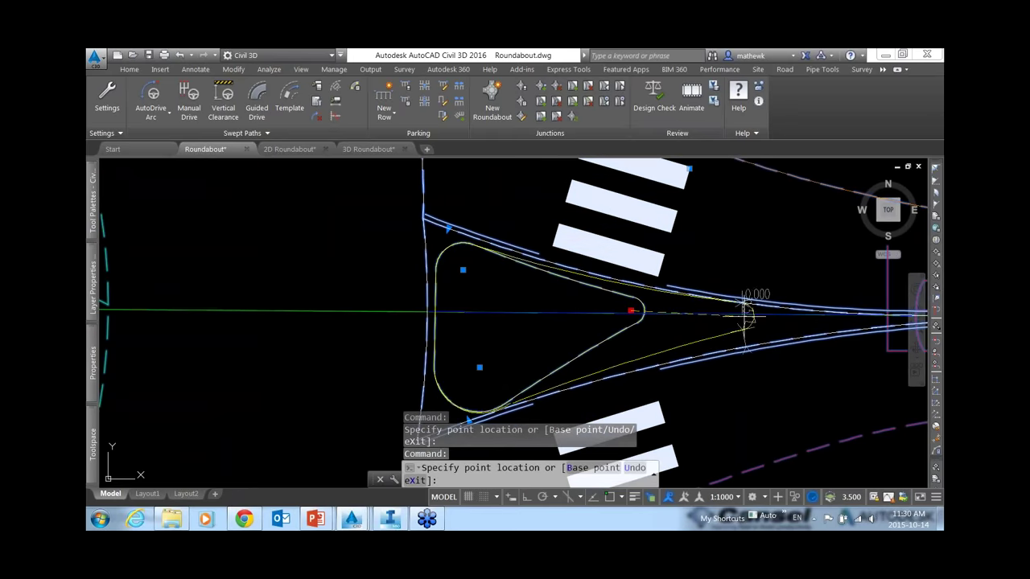
{"action": "key", "text": "Escape"}
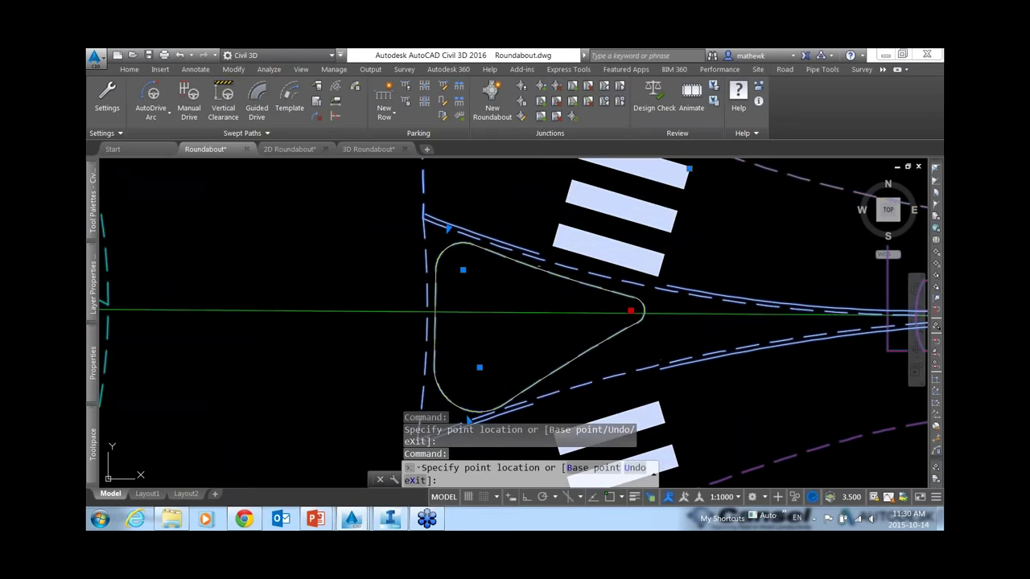
{"action": "key", "text": "Escape"}
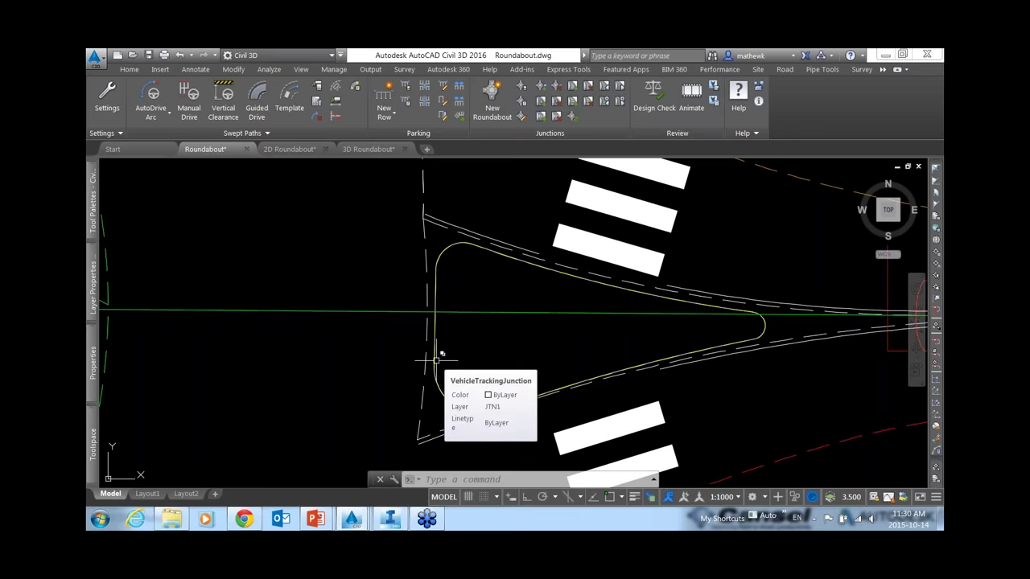
Step: Open the roundabout's junction properties at the crosswalk settings of Leg 1 - 64 Avenue, keeping the splitter island in view
{"action": "scroll", "coordinate": [479, 336], "scroll_direction": "down", "scroll_amount": 2}
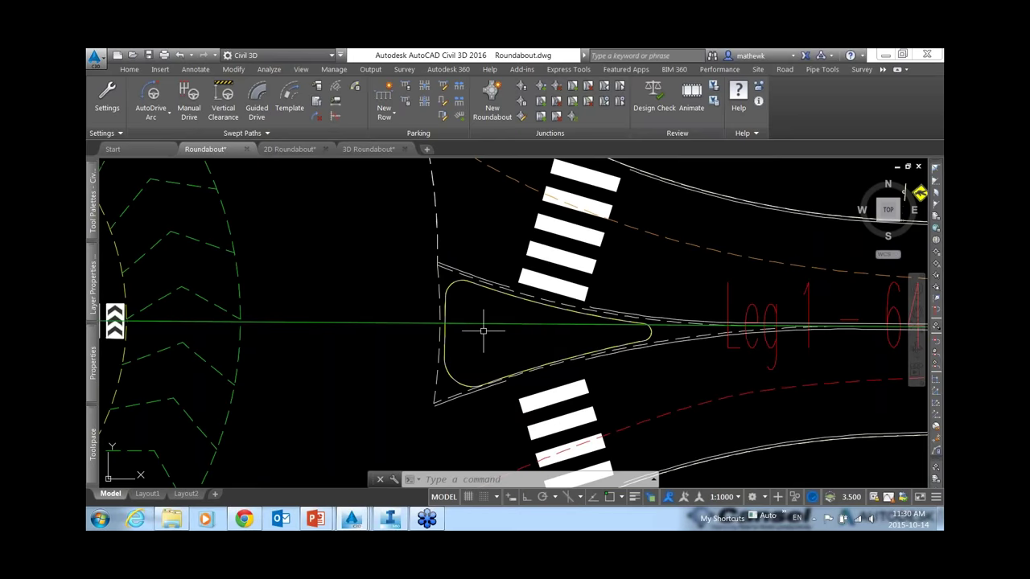
{"action": "mouse_move", "coordinate": [482, 331]}
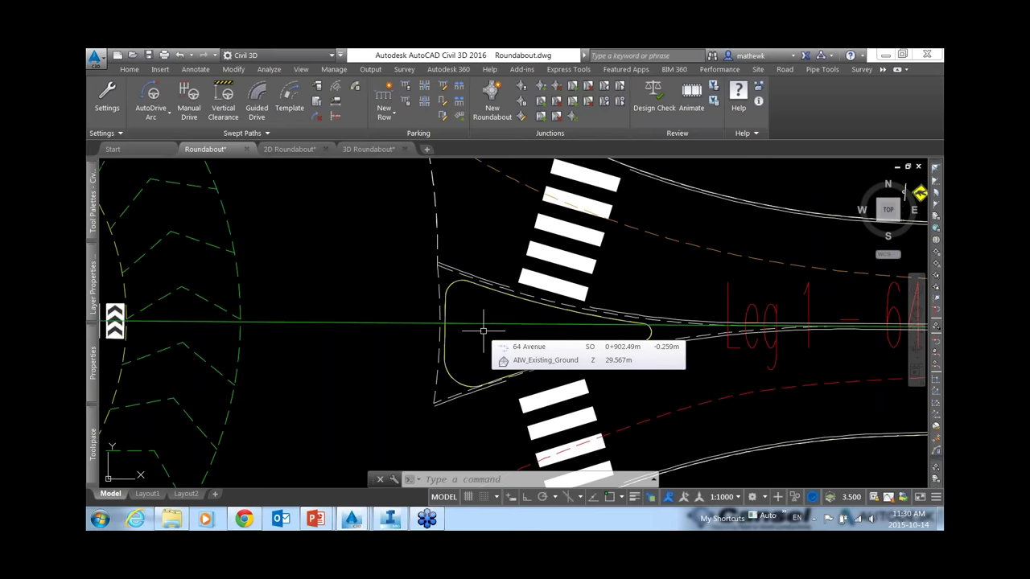
{"action": "left_click", "coordinate": [533, 297]}
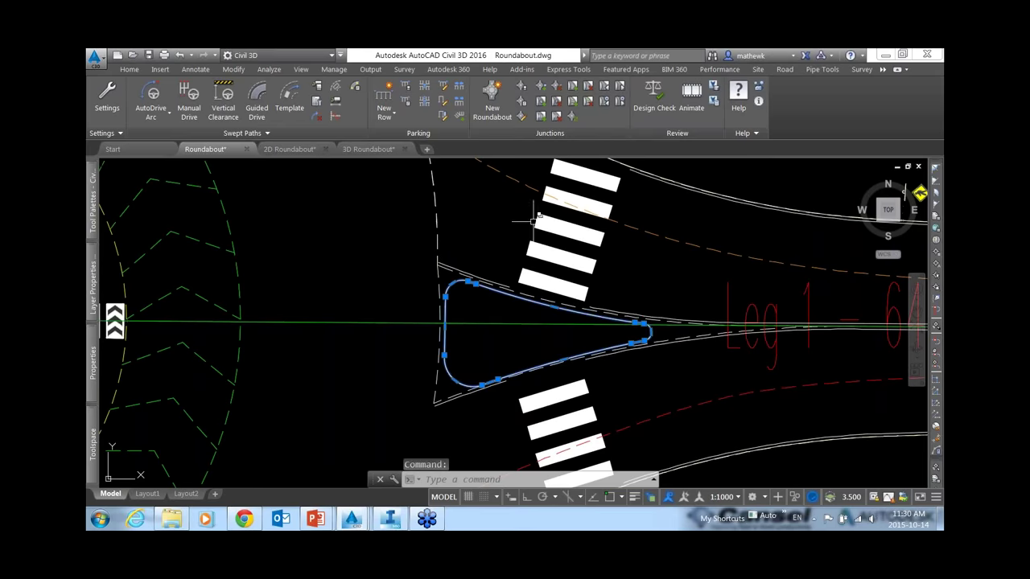
{"action": "left_click", "coordinate": [520, 116]}
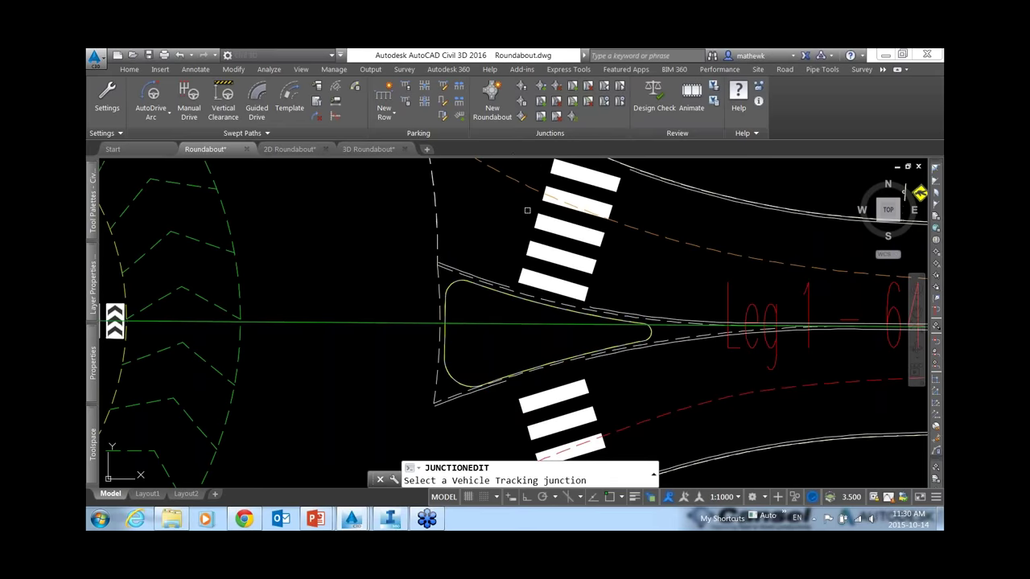
{"action": "mouse_move", "coordinate": [501, 324]}
{"action": "middle_mouse_down"}
{"action": "mouse_move", "coordinate": [271, 281]}
{"action": "mouse_move", "coordinate": [256, 255]}
{"action": "middle_mouse_up"}
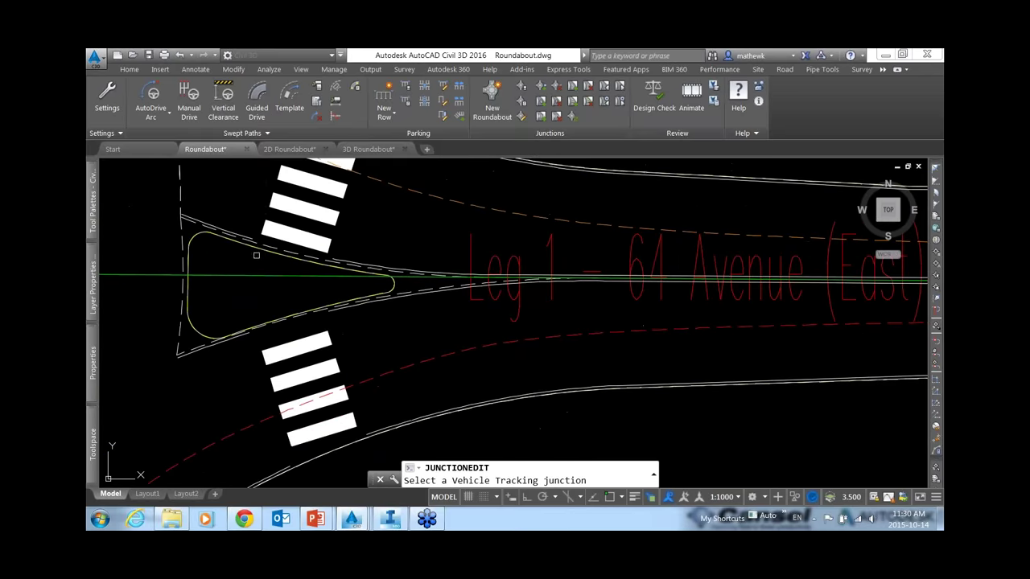
{"action": "left_click", "coordinate": [262, 250]}
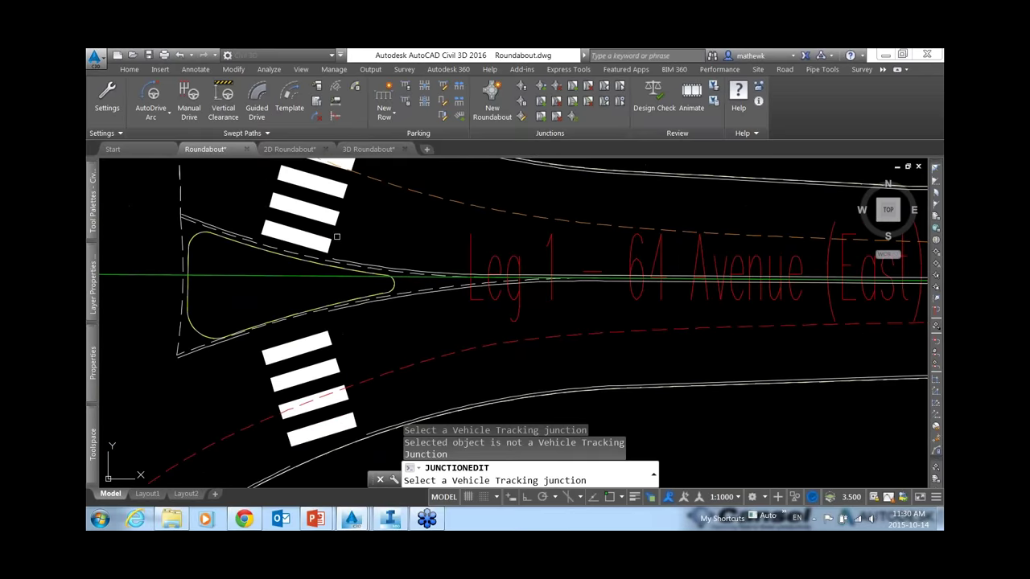
{"action": "left_click", "coordinate": [336, 223]}
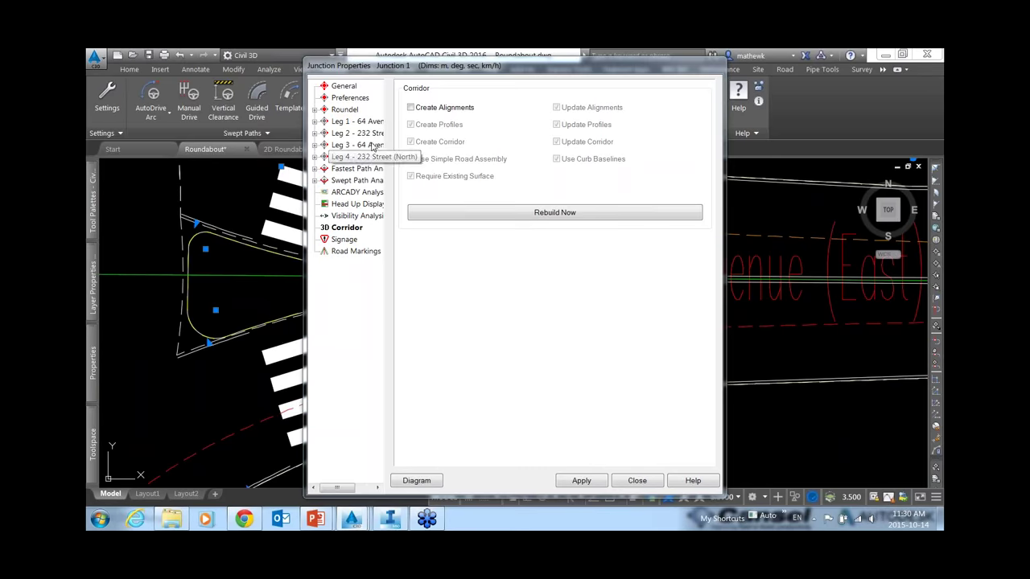
{"action": "left_click", "coordinate": [352, 122]}
{"action": "left_click", "coordinate": [314, 121]}
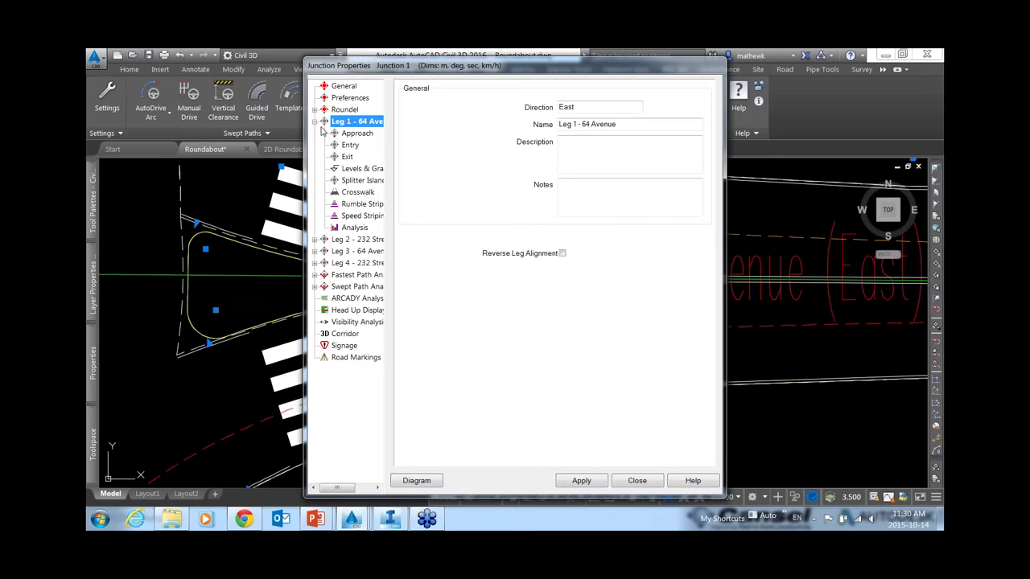
{"action": "left_click", "coordinate": [357, 193]}
{"action": "left_click_drag", "start_coordinate": [513, 71], "coordinate": [642, 74]}
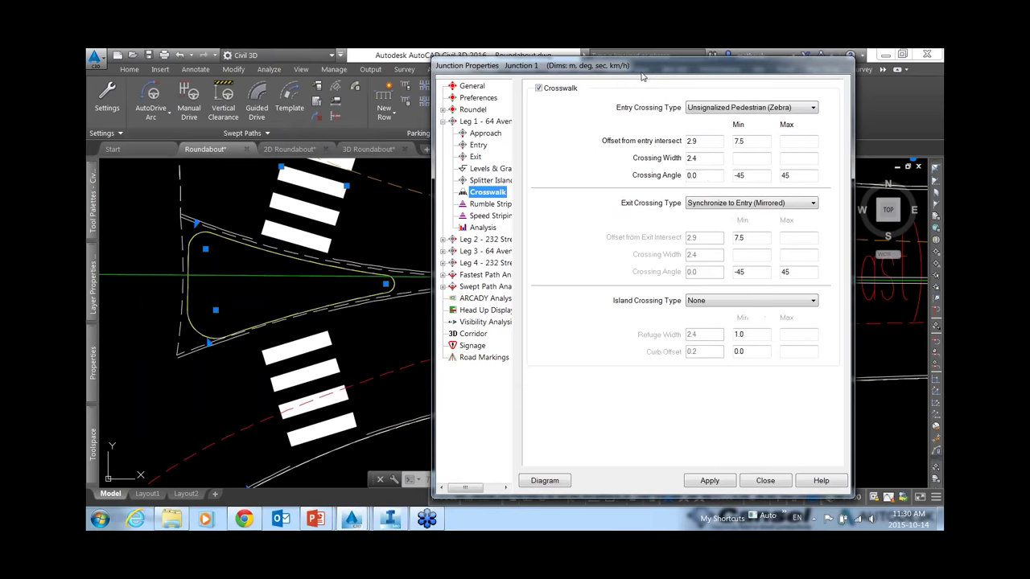
Step: Try the Refuge island crossing type on Leg 1's crosswalk and apply it
{"action": "left_click", "coordinate": [753, 303]}
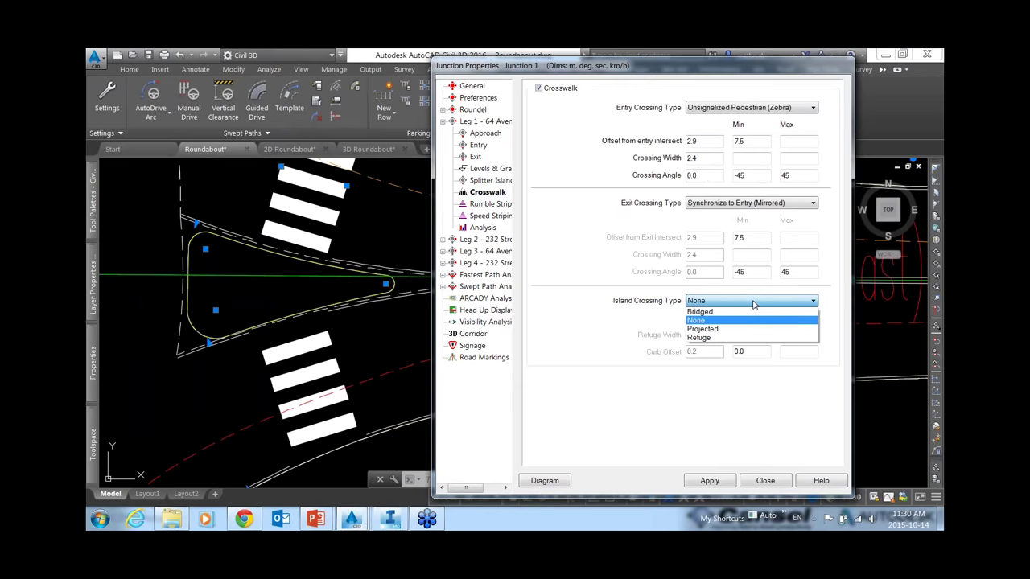
{"action": "left_click", "coordinate": [720, 338]}
{"action": "left_click", "coordinate": [709, 480]}
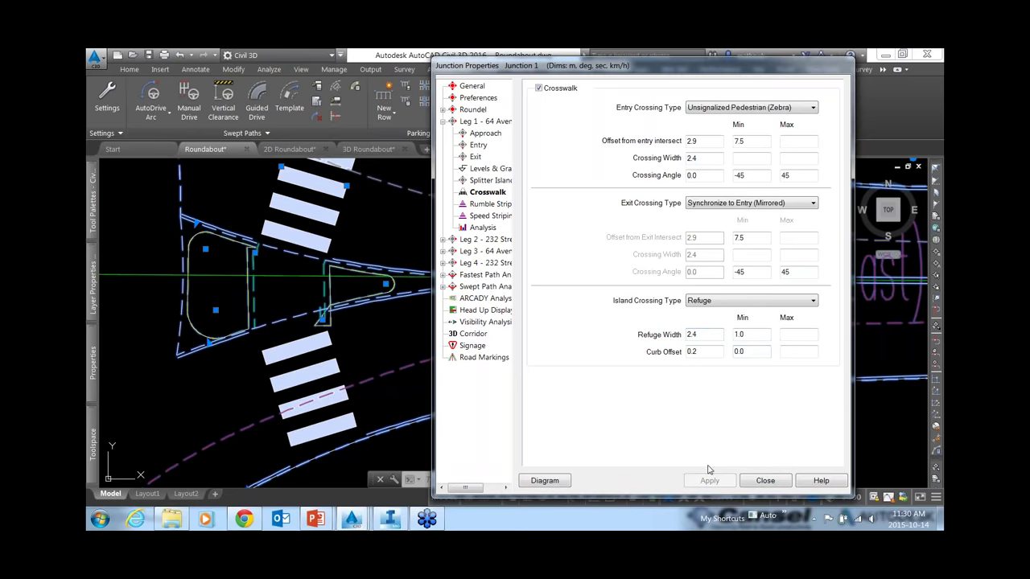
Step: Try the Projected island crossing type on Leg 1's crosswalk and apply it
{"action": "left_click", "coordinate": [768, 301]}
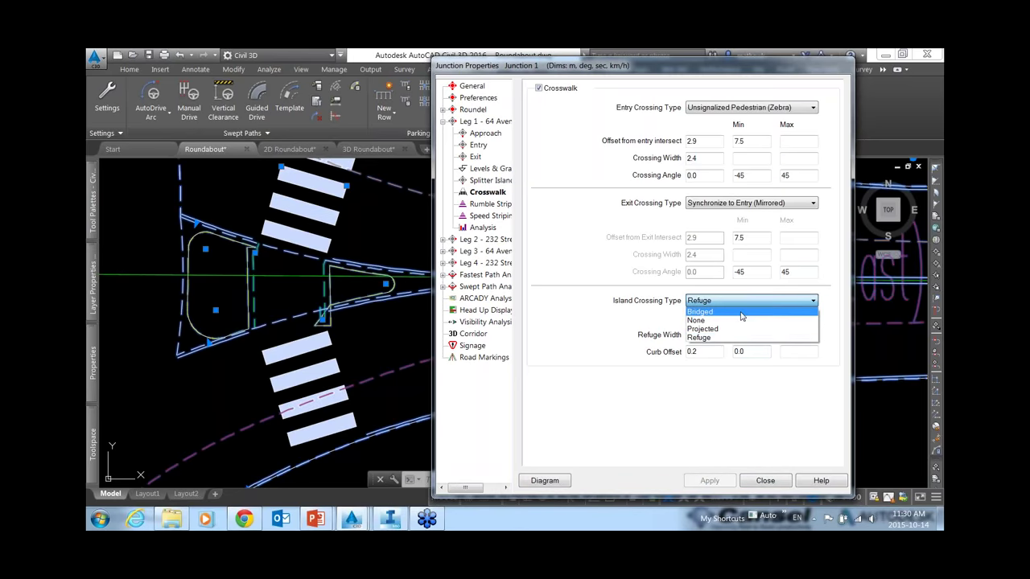
{"action": "left_click", "coordinate": [740, 320]}
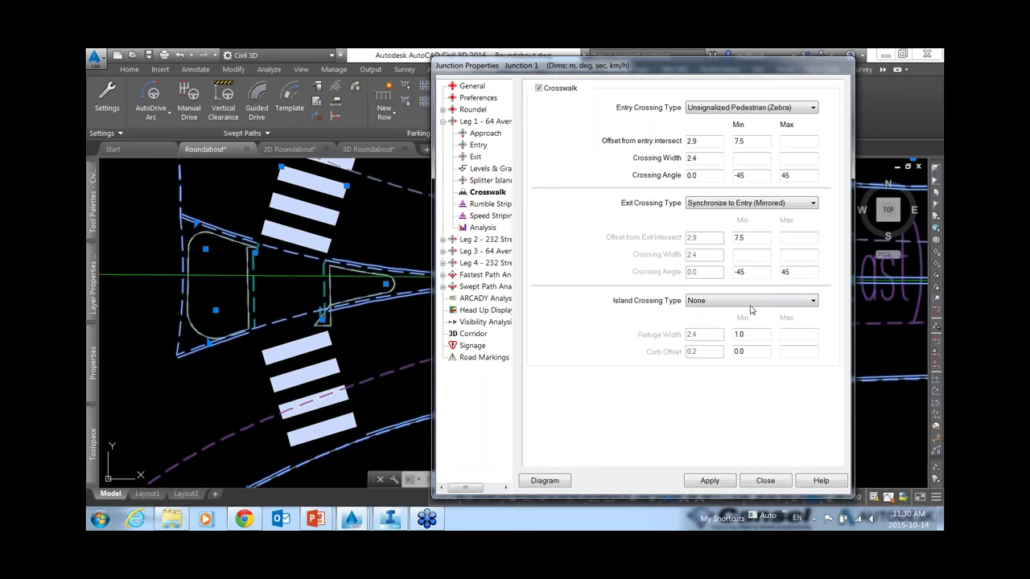
{"action": "left_click", "coordinate": [752, 303]}
{"action": "left_click", "coordinate": [723, 329]}
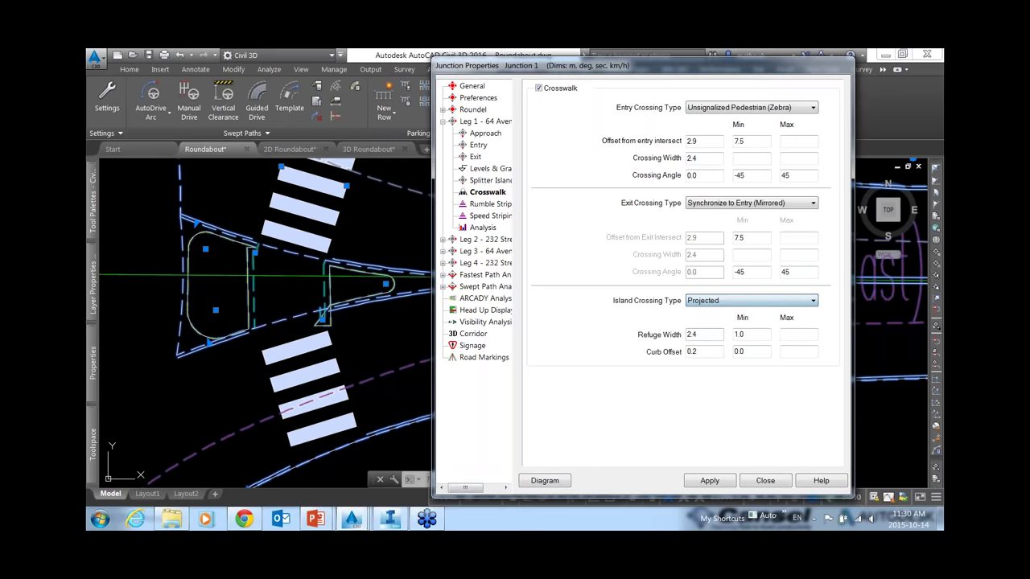
{"action": "left_click", "coordinate": [710, 480]}
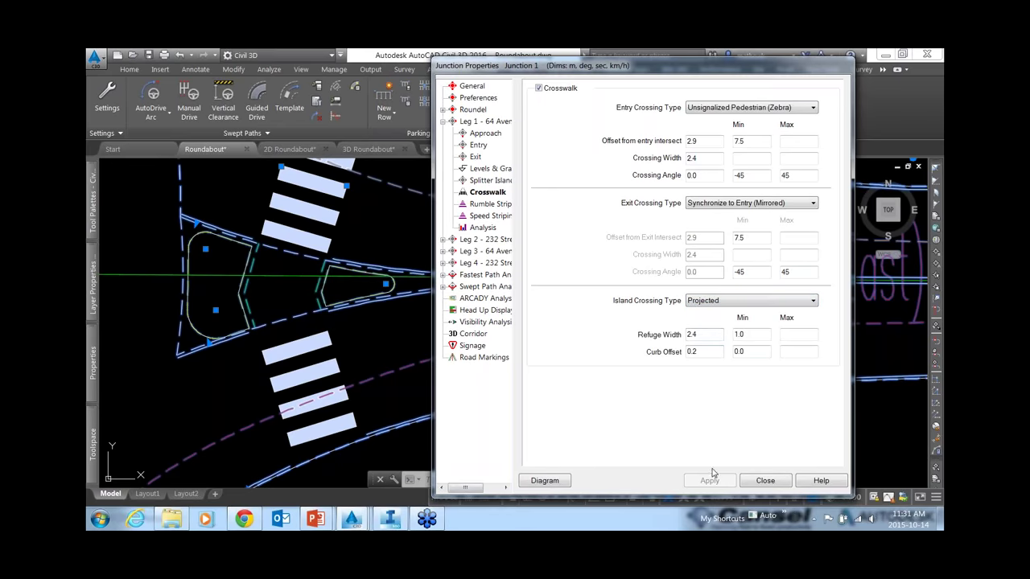
Step: Set Leg 1's island crossing type to Bridged, apply it and finish editing the junction
{"action": "left_click", "coordinate": [748, 303]}
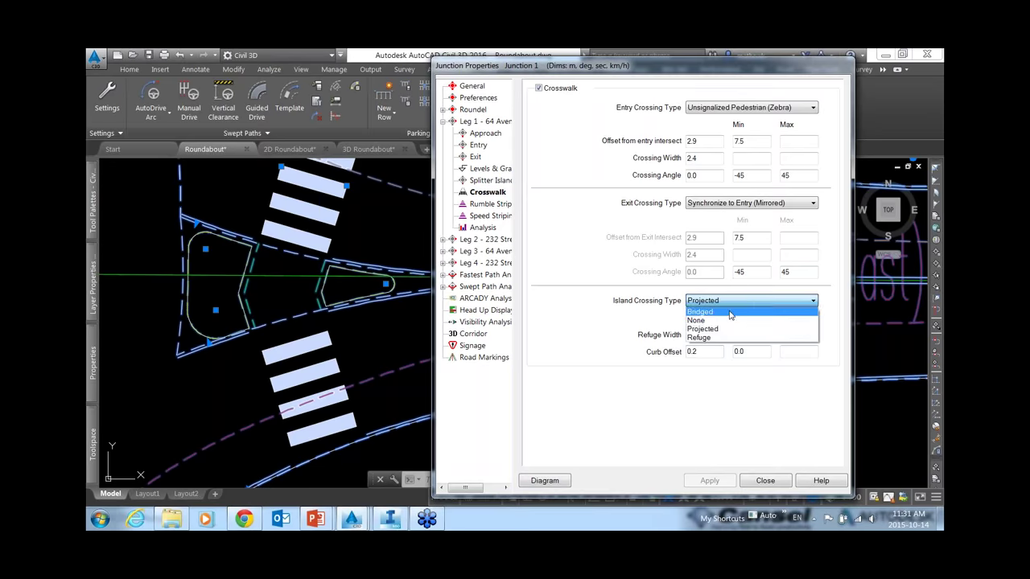
{"action": "left_click", "coordinate": [727, 338]}
{"action": "left_click", "coordinate": [710, 480]}
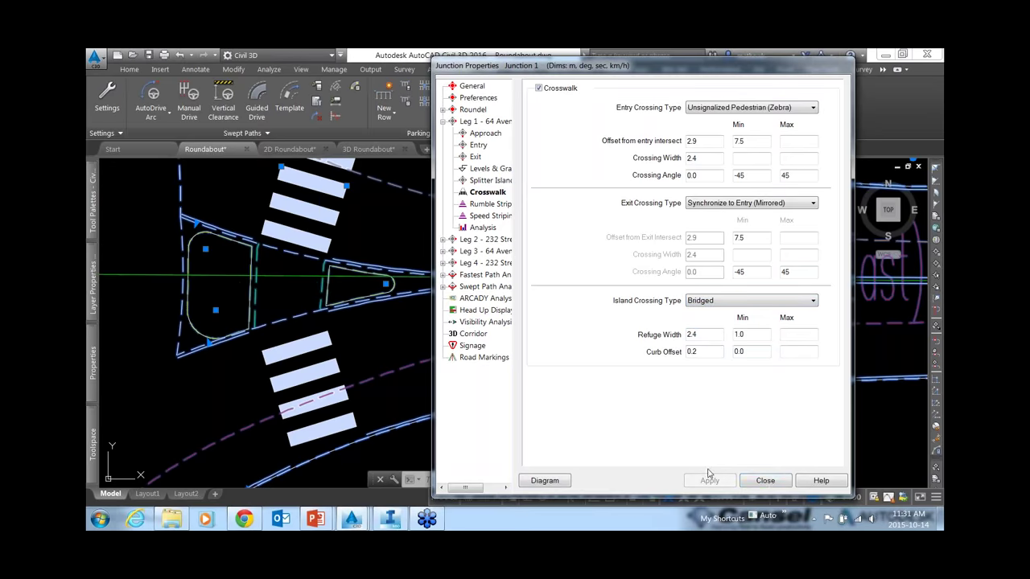
{"action": "left_click", "coordinate": [764, 481]}
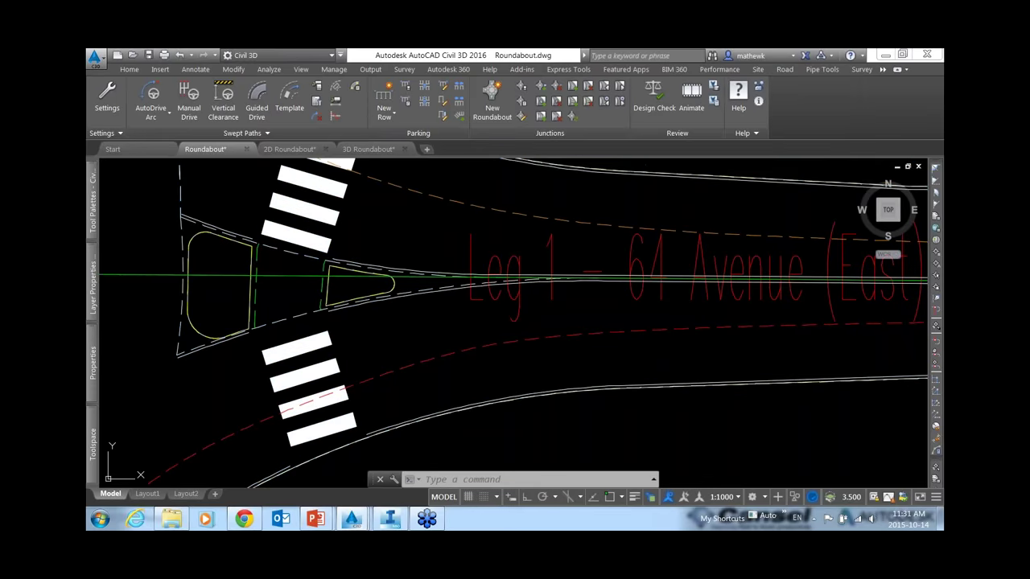
{"action": "key", "text": "Escape"}
{"action": "key", "text": "Escape"}
Step: Review the roundabout's north and east legs, check the Vehicle Tracking: 2D Design slide in PowerPoint and return to Civil 3D
{"action": "scroll", "coordinate": [414, 270], "scroll_direction": "down", "scroll_amount": 6}
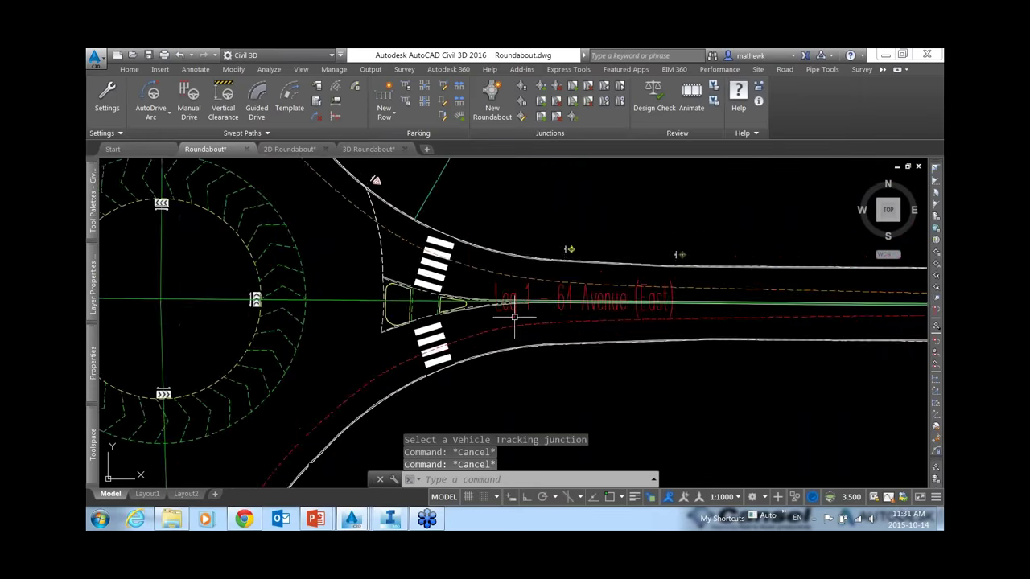
{"action": "middle_click_drag", "start_coordinate": [295, 218], "coordinate": [391, 329]}
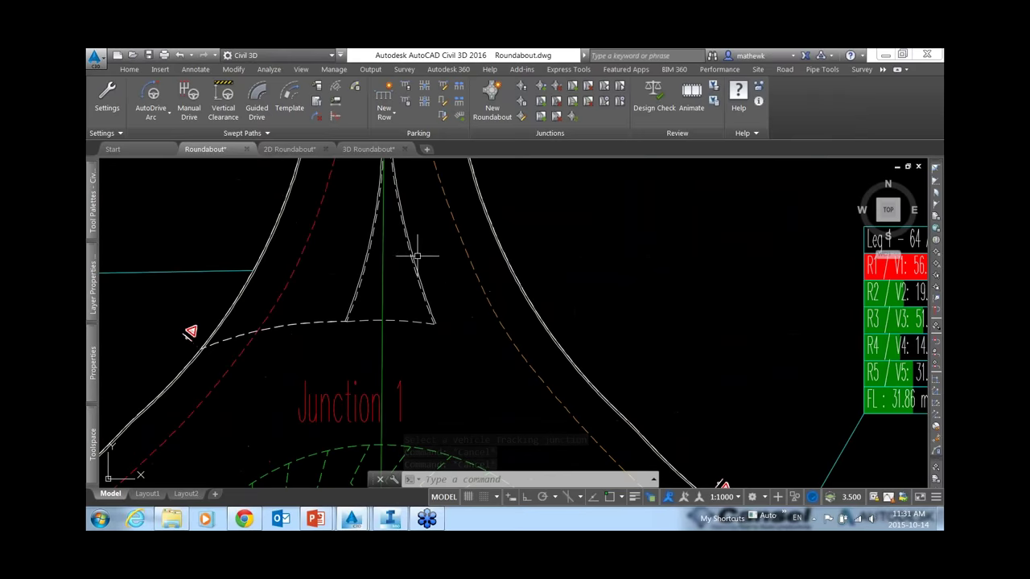
{"action": "scroll", "coordinate": [413, 252], "scroll_direction": "down", "scroll_amount": 6}
{"action": "scroll", "coordinate": [489, 385], "scroll_direction": "up", "scroll_amount": 6}
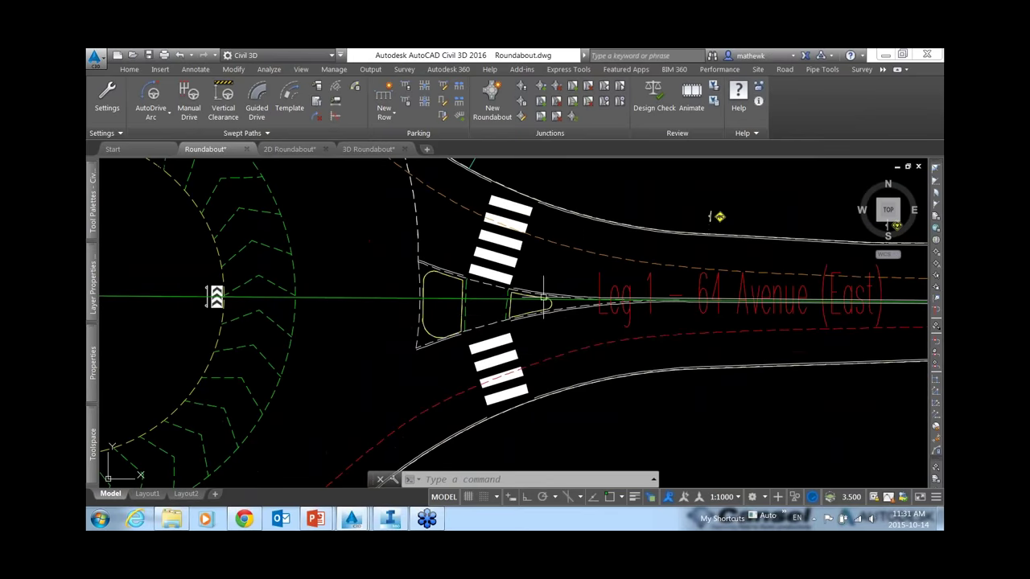
{"action": "scroll", "coordinate": [544, 298], "scroll_direction": "down", "scroll_amount": 5}
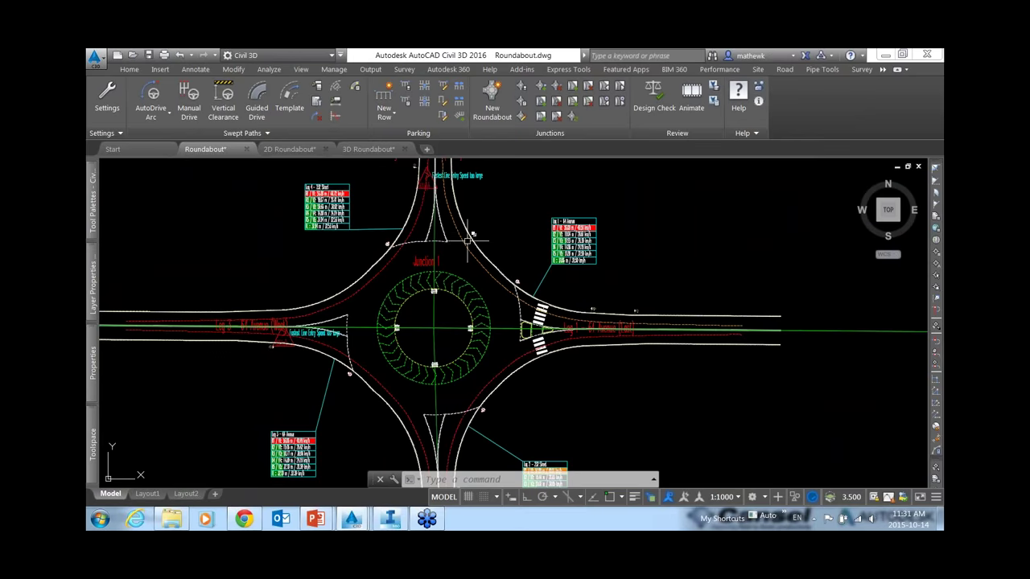
{"action": "mouse_move", "coordinate": [350, 255]}
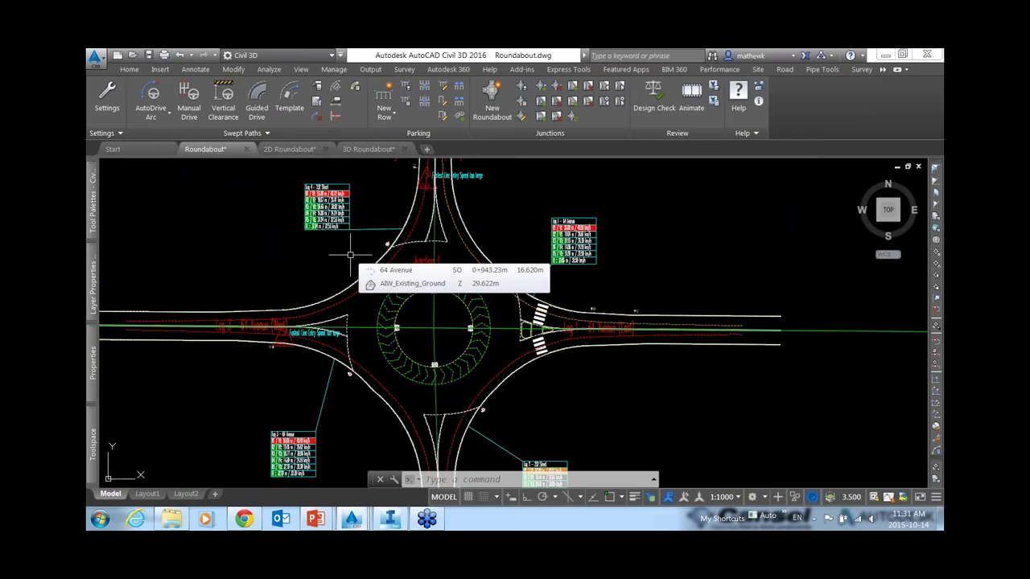
{"action": "mouse_move", "coordinate": [320, 516]}
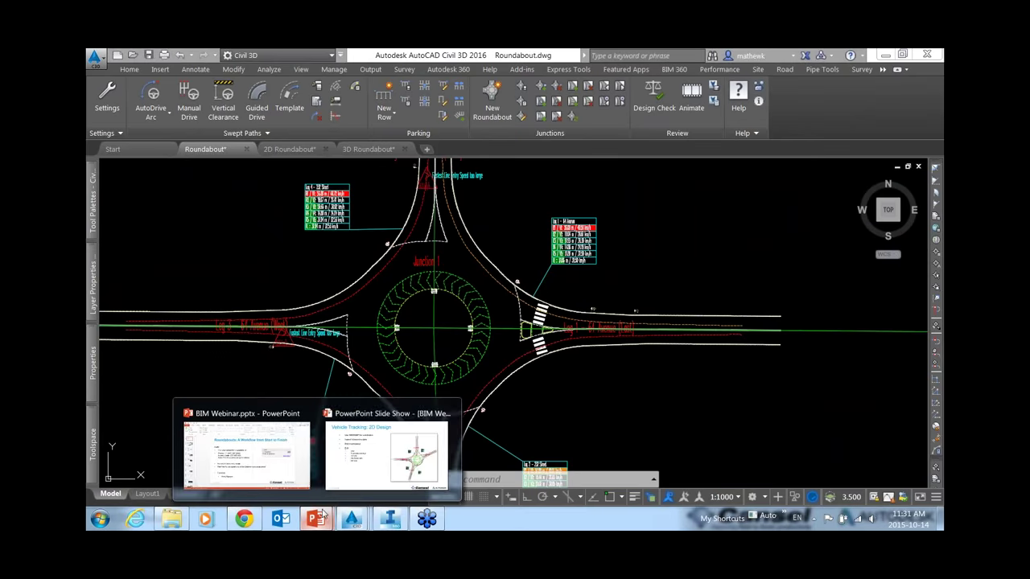
{"action": "left_click", "coordinate": [386, 455]}
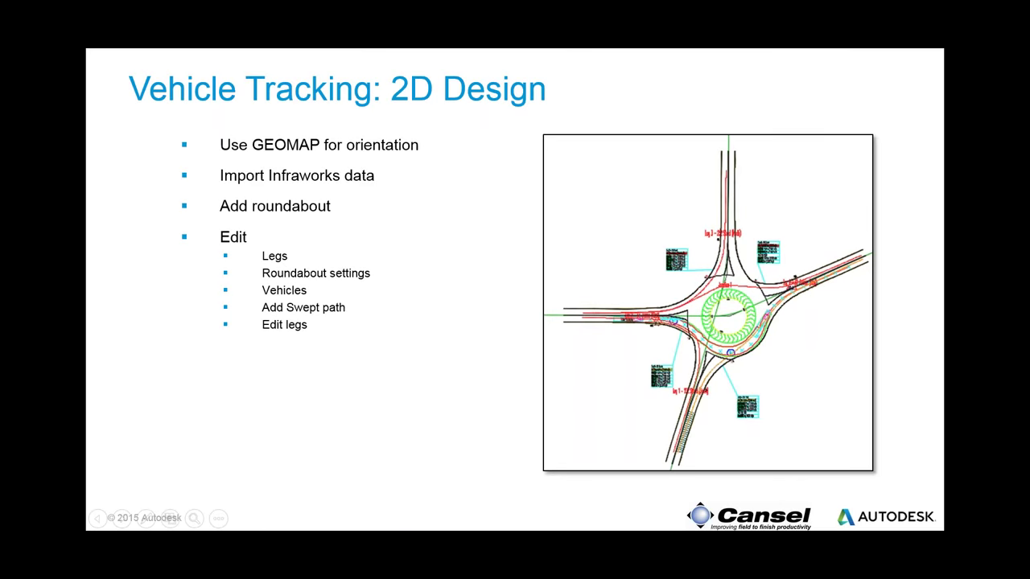
{"action": "key", "text": "alt+Tab"}
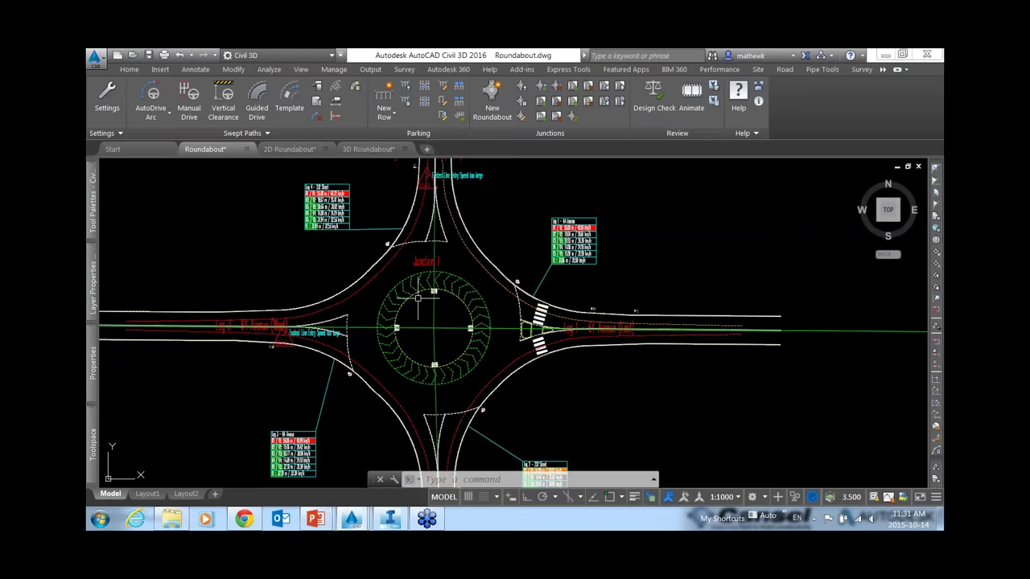
Step: Begin an AutoDrive Arc swept path with the I-BUS - Intercity Bus placed in the empty area southeast of the roundabout, heading roughly east
{"action": "middle_click_drag", "start_coordinate": [396, 298], "coordinate": [475, 273]}
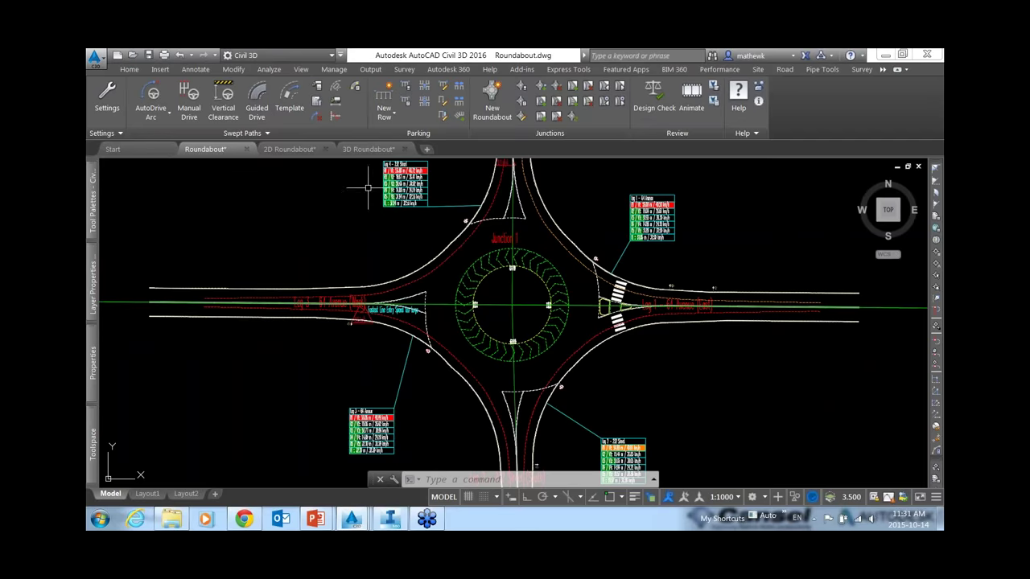
{"action": "scroll", "coordinate": [220, 162], "scroll_direction": "down", "scroll_amount": 2}
{"action": "left_click", "coordinate": [151, 113]}
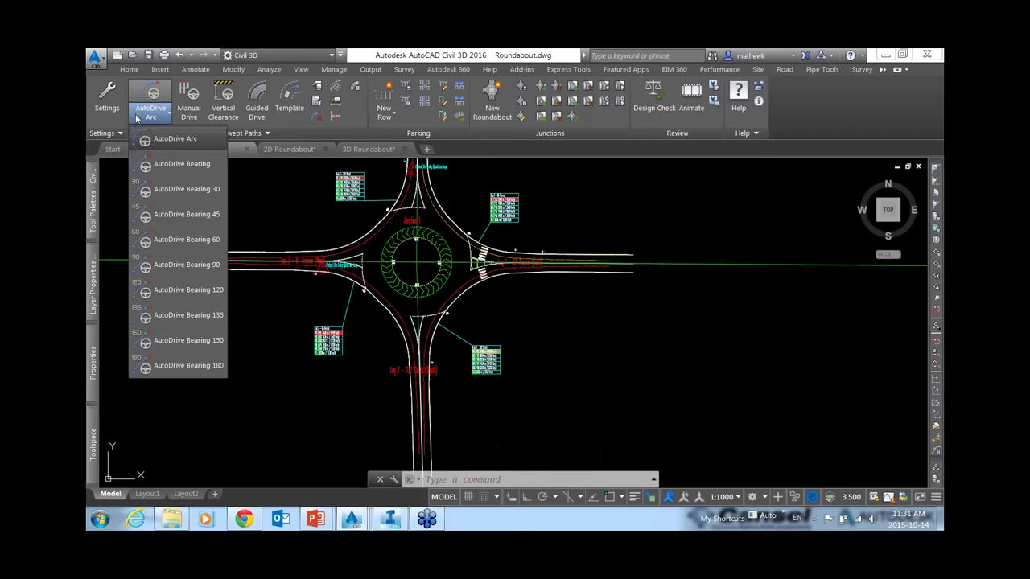
{"action": "left_click", "coordinate": [175, 140]}
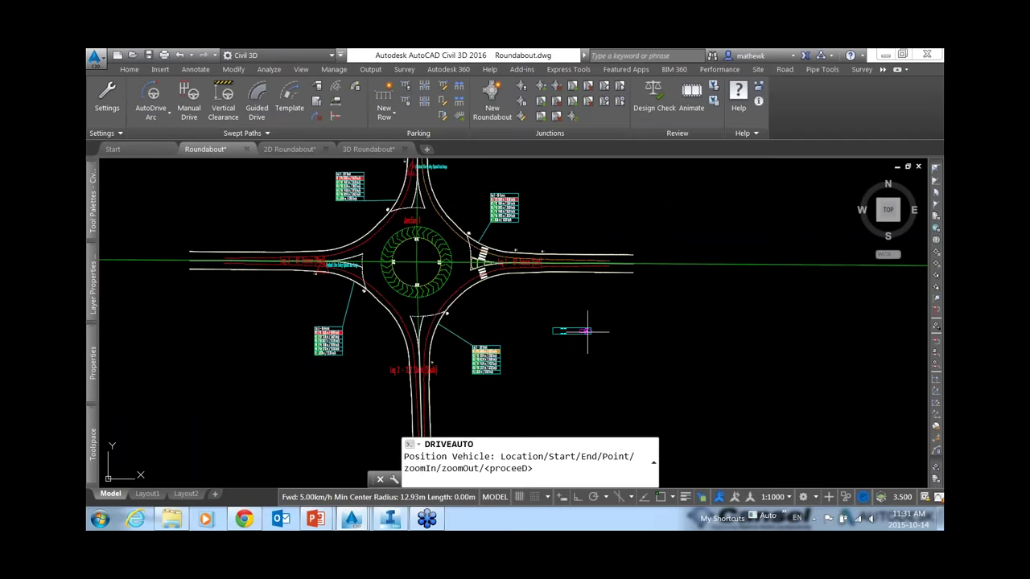
{"action": "middle_click_drag", "start_coordinate": [667, 340], "coordinate": [551, 299]}
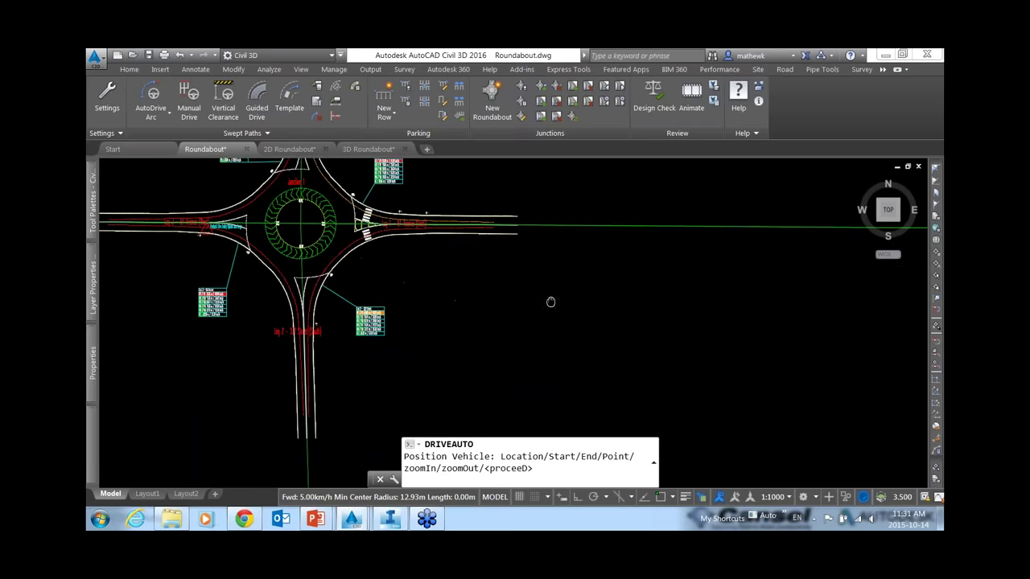
{"action": "left_click", "coordinate": [523, 302]}
{"action": "left_click", "coordinate": [602, 294]}
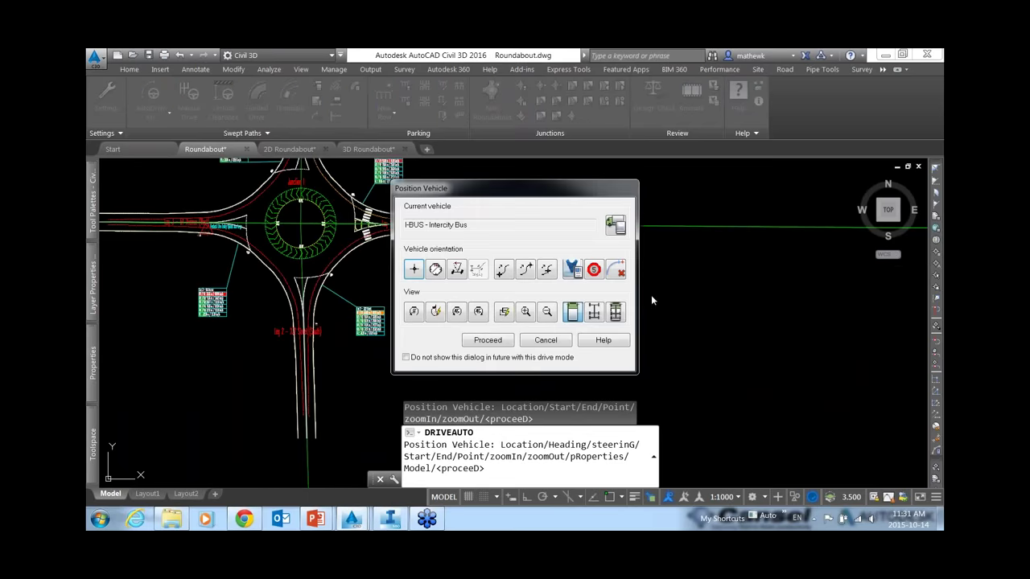
{"action": "left_click", "coordinate": [487, 340]}
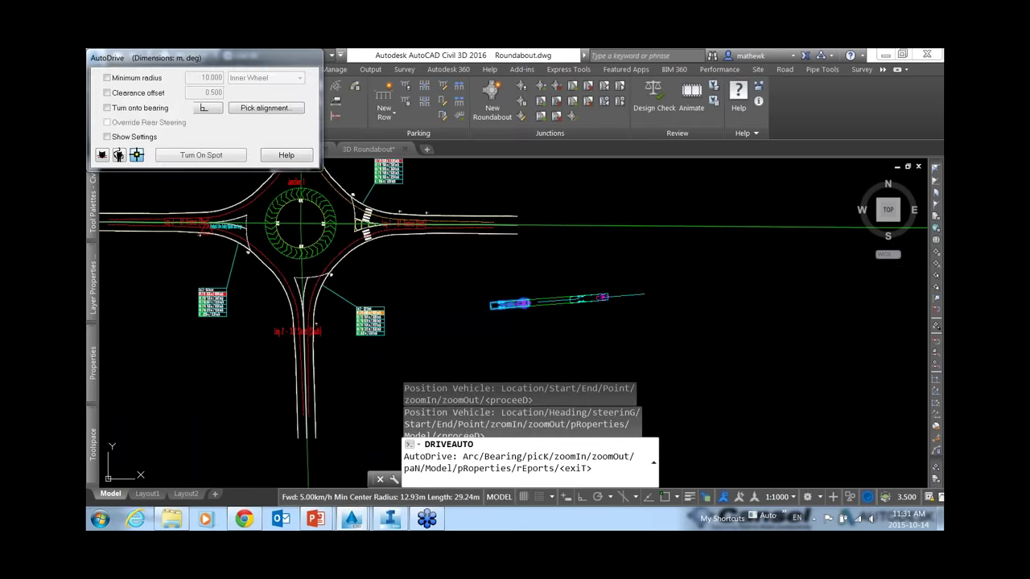
Step: Drive the bus along an S-shaped path east, curving southeast and back up northeast, and end the AutoDrive swept path
{"action": "left_click", "coordinate": [628, 297]}
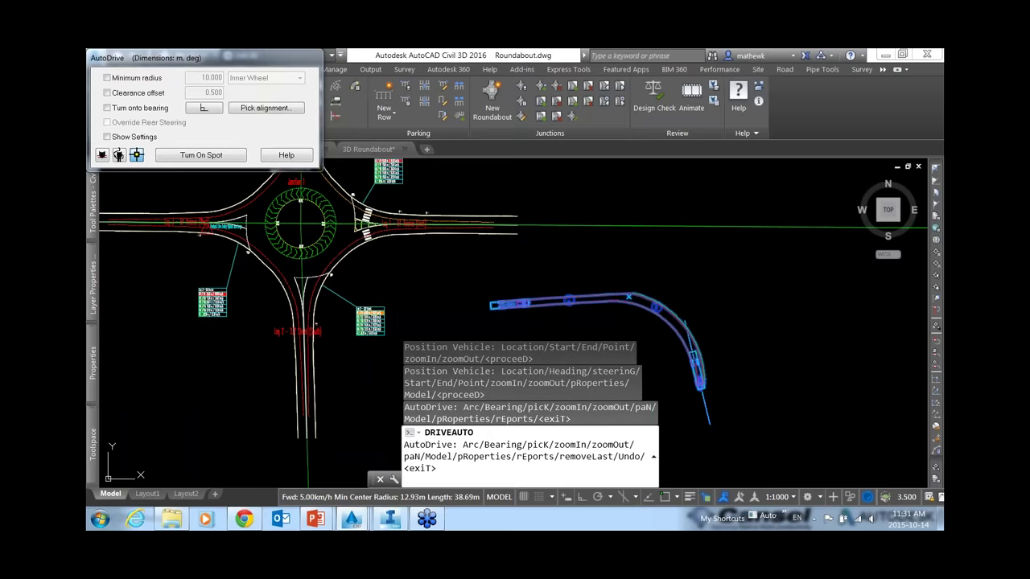
{"action": "left_click", "coordinate": [701, 386]}
{"action": "left_click", "coordinate": [772, 418]}
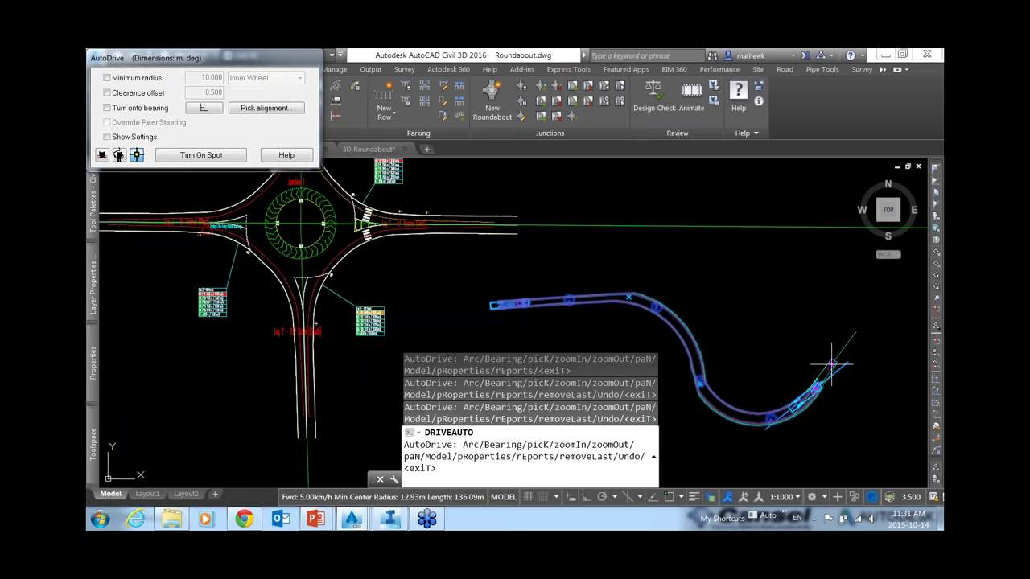
{"action": "key", "text": "Return"}
{"action": "key", "text": "Escape"}
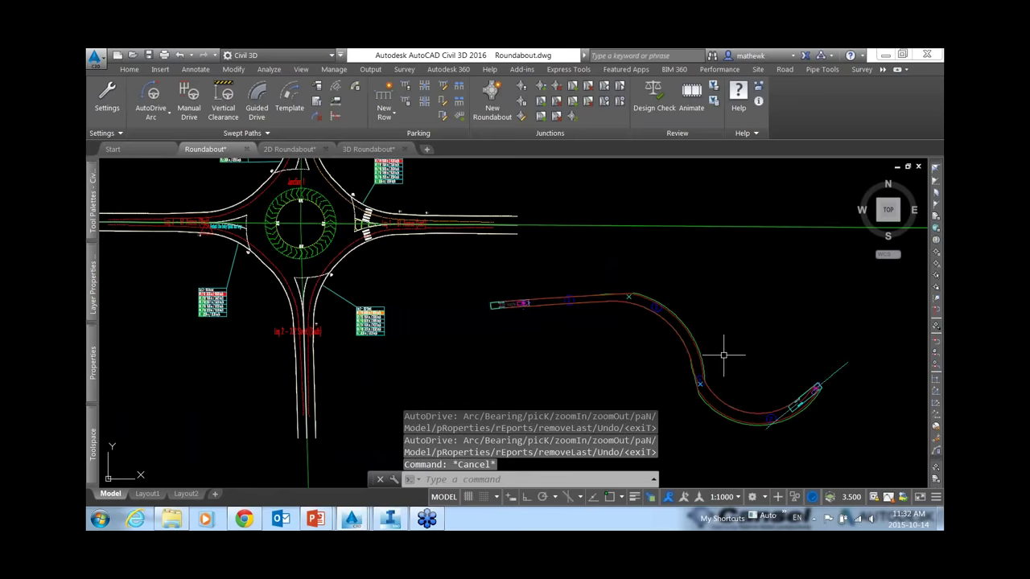
Step: Inspect the S-shaped swept path southeast of the roundabout and erase it
{"action": "scroll", "coordinate": [706, 340], "scroll_direction": "up", "scroll_amount": 5}
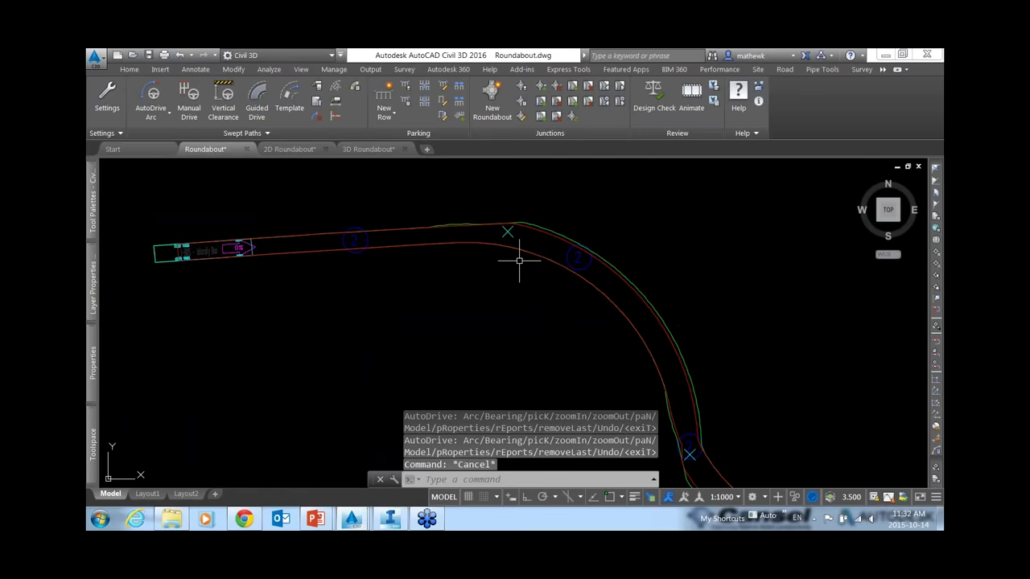
{"action": "scroll", "coordinate": [518, 239], "scroll_direction": "down", "scroll_amount": 2}
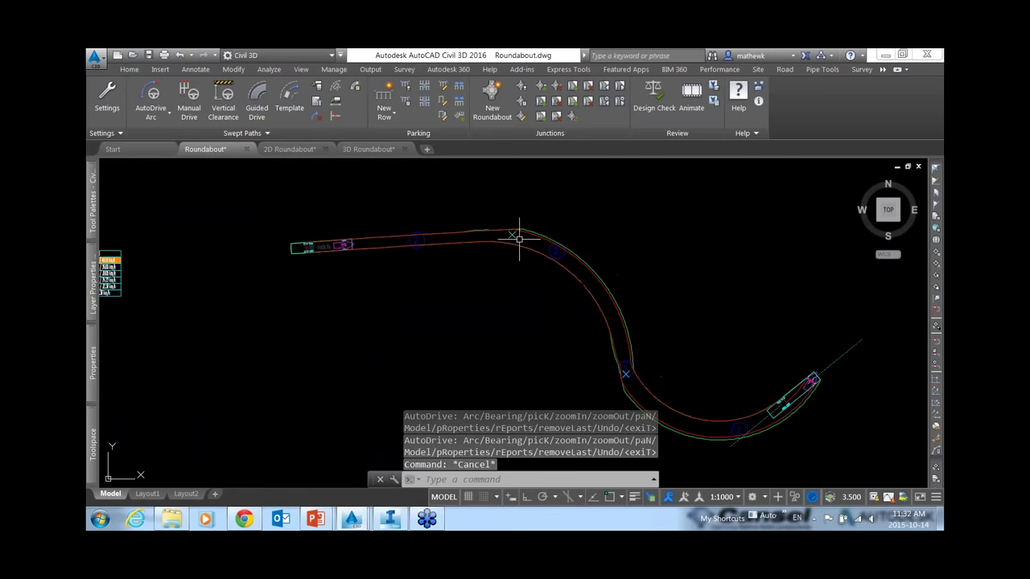
{"action": "left_click", "coordinate": [588, 260]}
{"action": "key", "text": "Delete"}
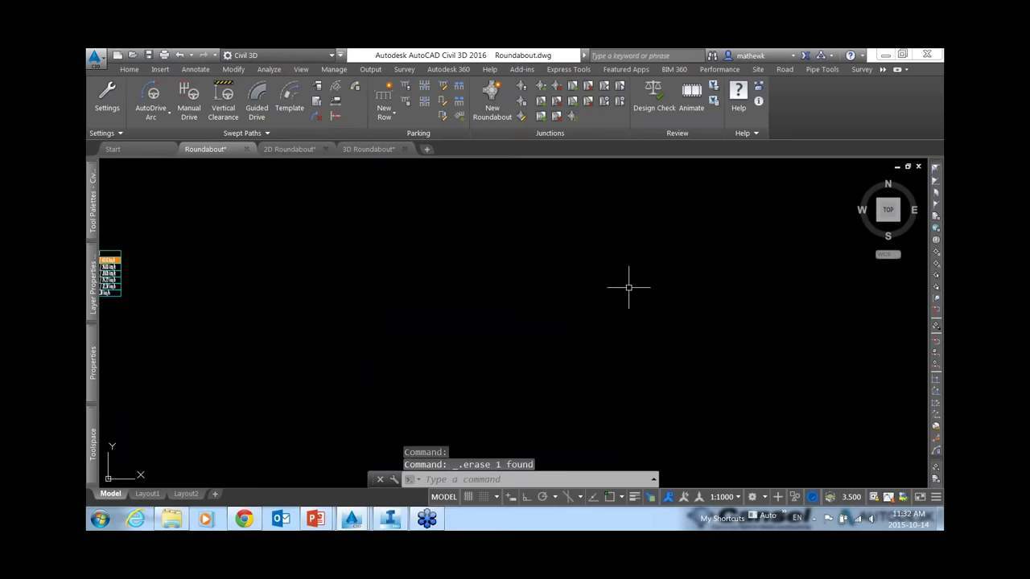
Step: Begin a new AutoDrive swept path with the bus placed in the entry lane of Leg 3 - 64 Avenue (West), facing the roundabout
{"action": "scroll", "coordinate": [627, 306], "scroll_direction": "down", "scroll_amount": 3}
{"action": "scroll", "coordinate": [351, 236], "scroll_direction": "up", "scroll_amount": 3}
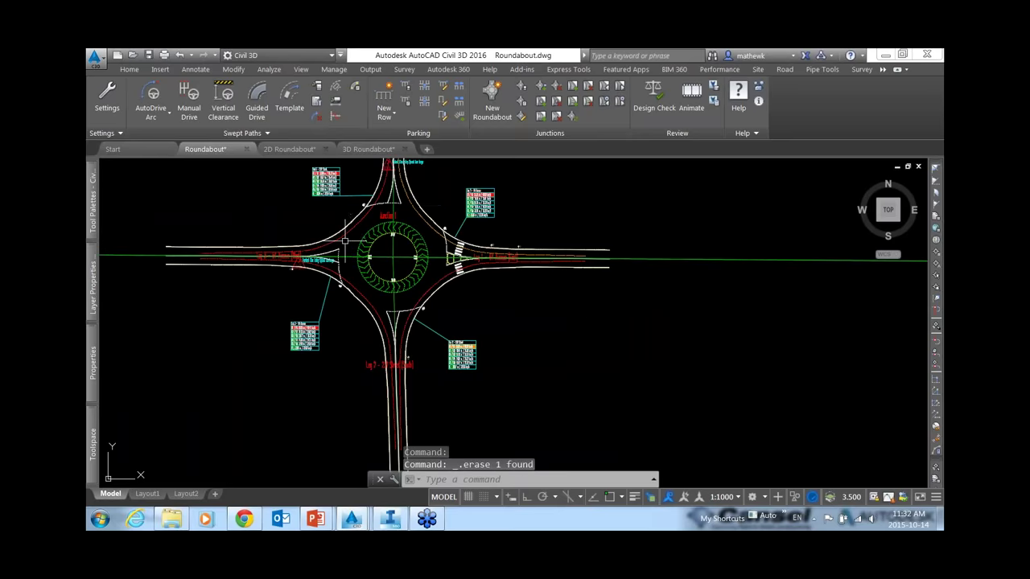
{"action": "scroll", "coordinate": [596, 283], "scroll_direction": "down", "scroll_amount": 1}
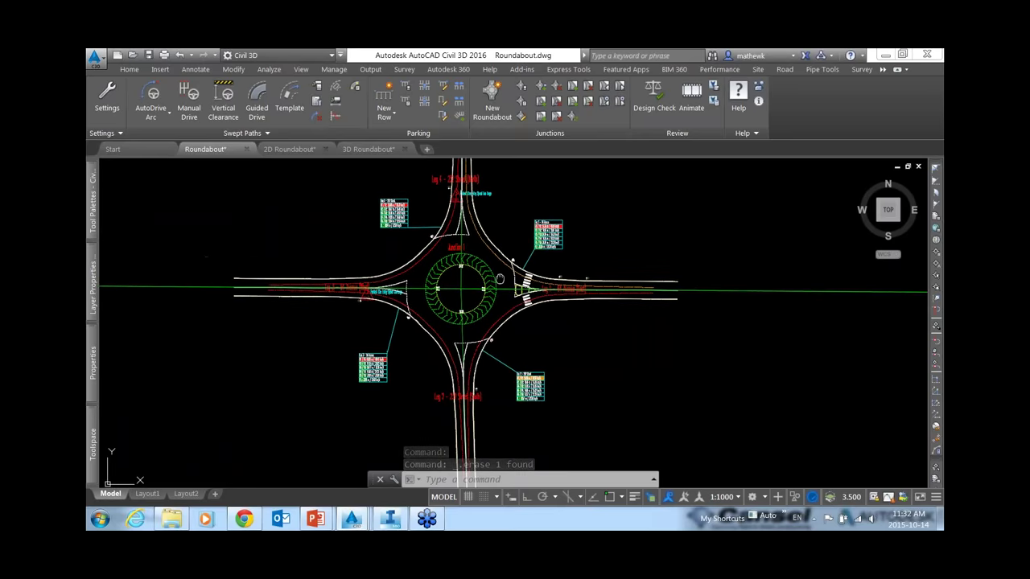
{"action": "middle_click_drag", "start_coordinate": [340, 164], "coordinate": [340, 195]}
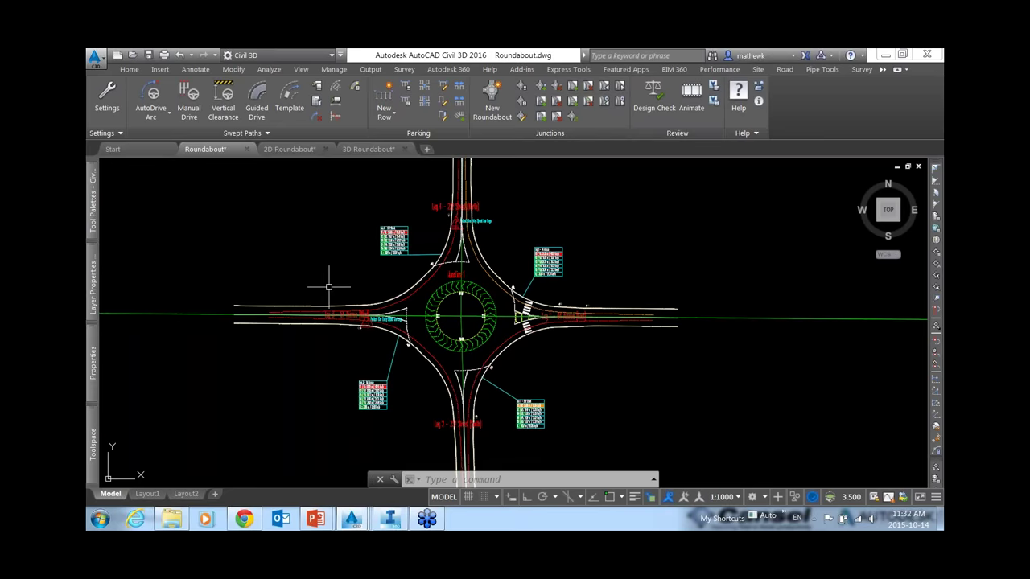
{"action": "mouse_move", "coordinate": [328, 286]}
{"action": "scroll", "coordinate": [306, 292], "scroll_direction": "up", "scroll_amount": 5}
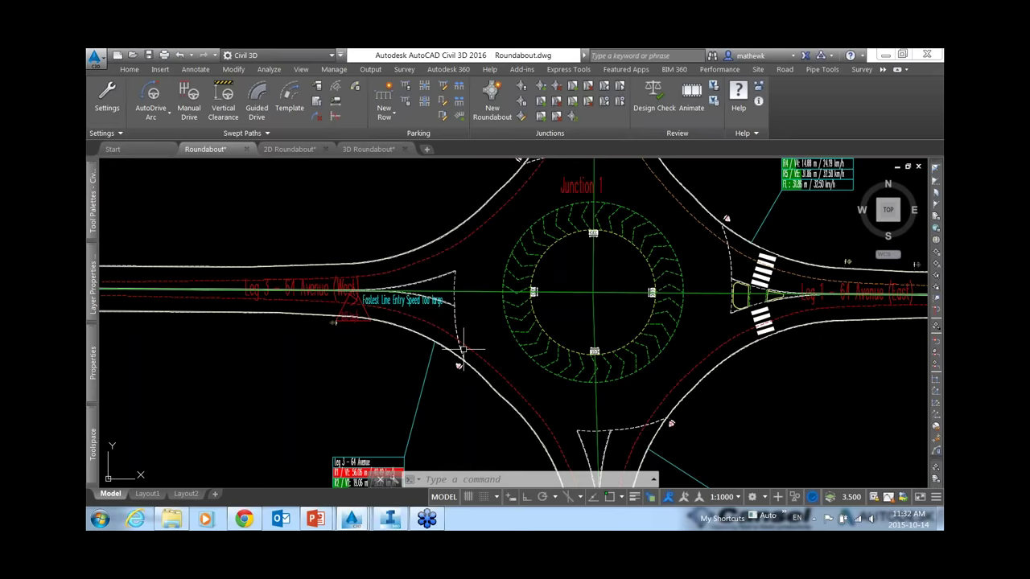
{"action": "scroll", "coordinate": [390, 339], "scroll_direction": "down", "scroll_amount": 5}
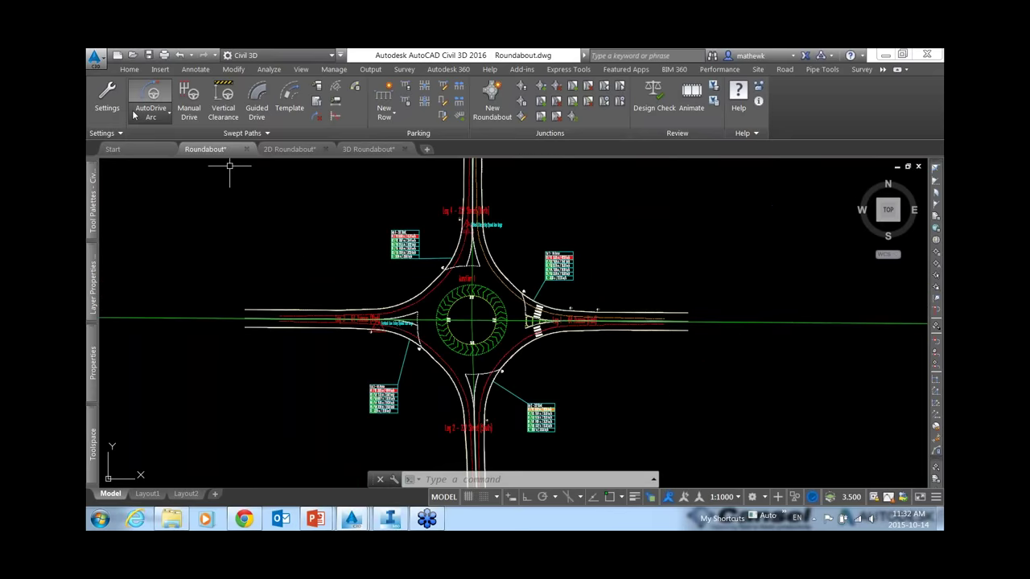
{"action": "left_click", "coordinate": [170, 113]}
{"action": "left_click", "coordinate": [163, 143]}
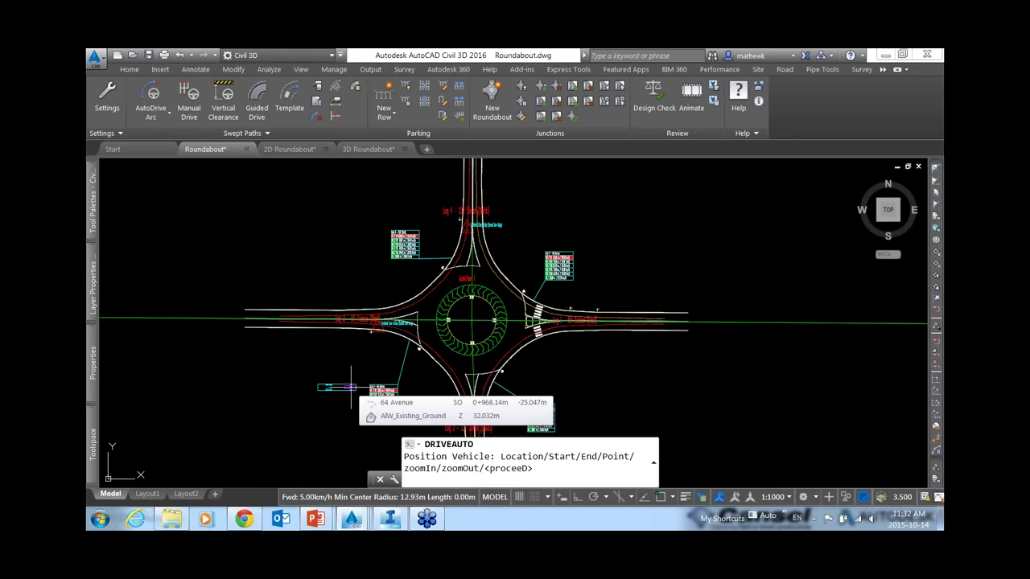
{"action": "scroll", "coordinate": [338, 354], "scroll_direction": "up", "scroll_amount": 7}
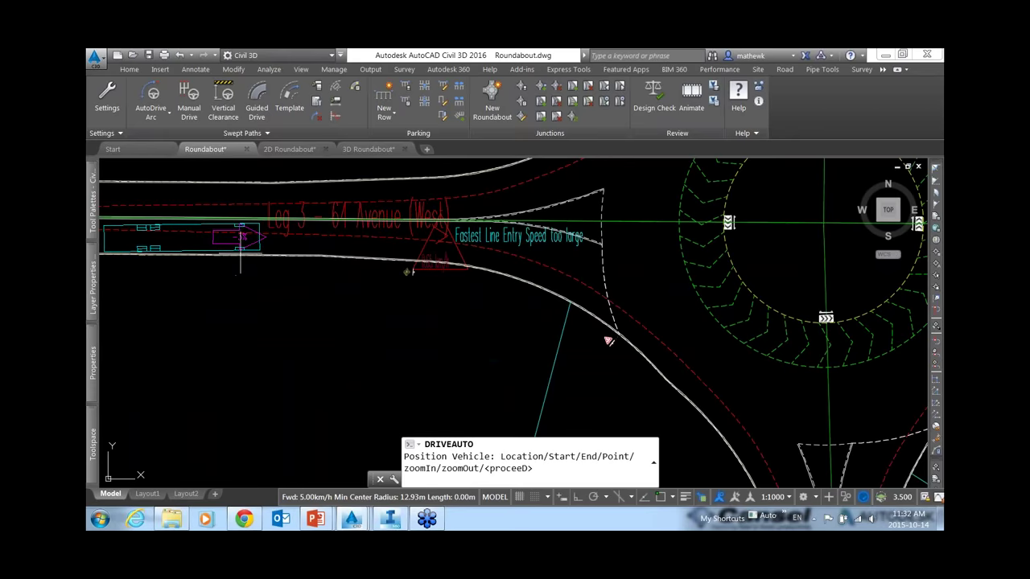
{"action": "scroll", "coordinate": [332, 309], "scroll_direction": "down", "scroll_amount": 4}
{"action": "middle_click_drag", "start_coordinate": [332, 309], "coordinate": [230, 316]}
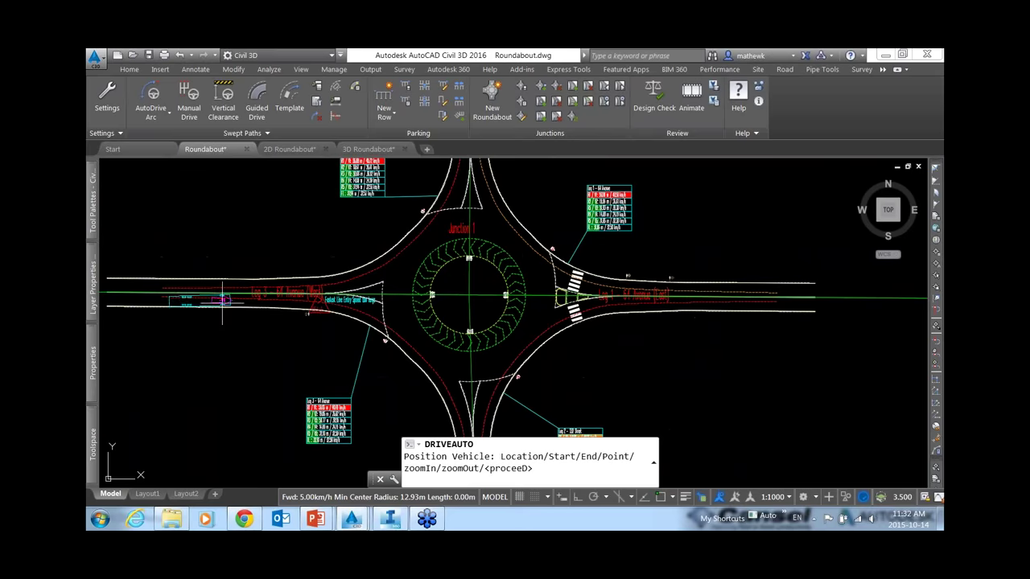
{"action": "left_click", "coordinate": [244, 299]}
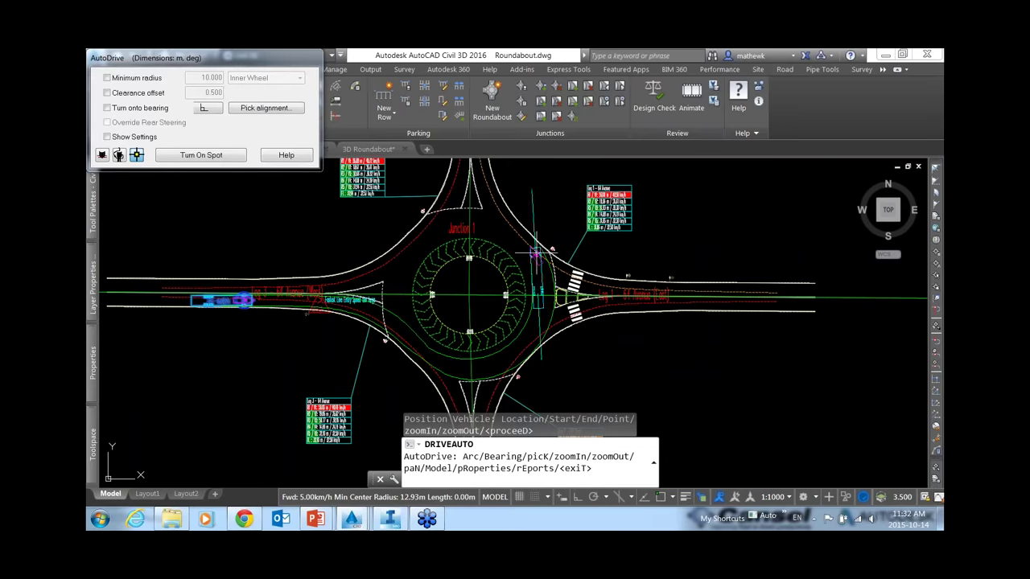
Step: Drive the bus counterclockwise around the roundabout to the exit lane of Leg 4 (North) and end the swept path
{"action": "scroll", "coordinate": [489, 368], "scroll_direction": "up", "scroll_amount": 3}
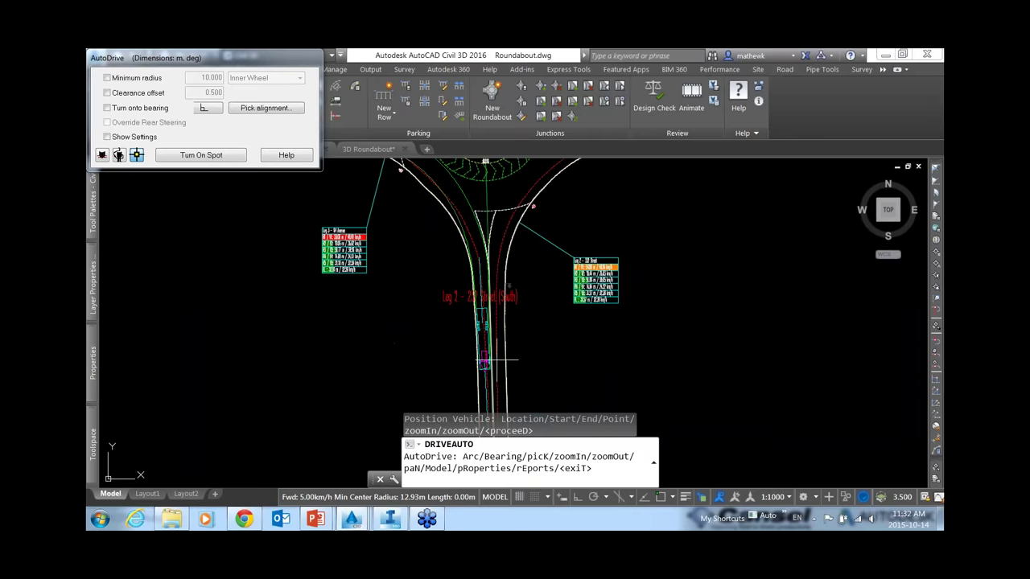
{"action": "scroll", "coordinate": [484, 361], "scroll_direction": "down", "scroll_amount": 3}
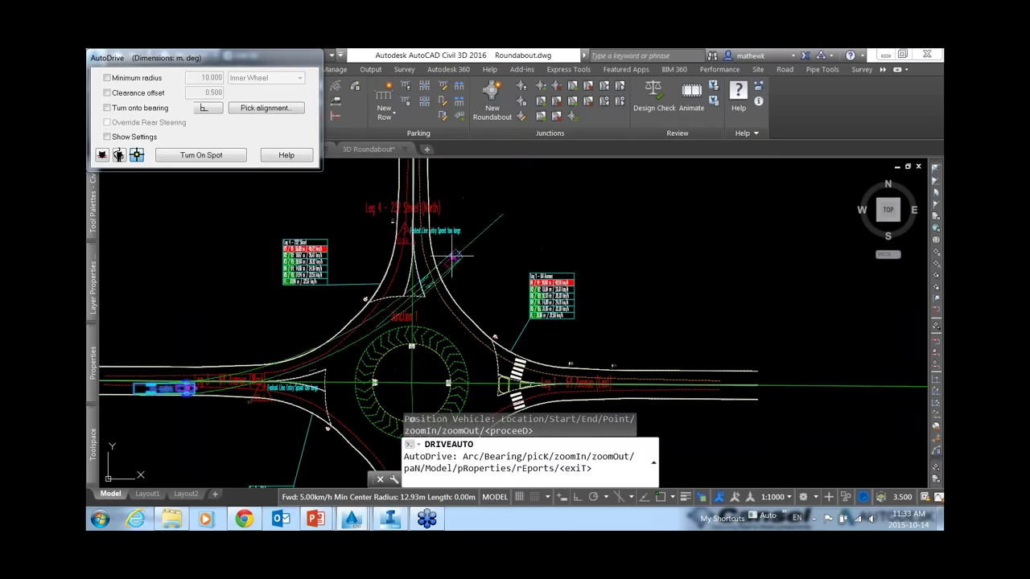
{"action": "middle_click_drag", "start_coordinate": [454, 256], "coordinate": [445, 417]}
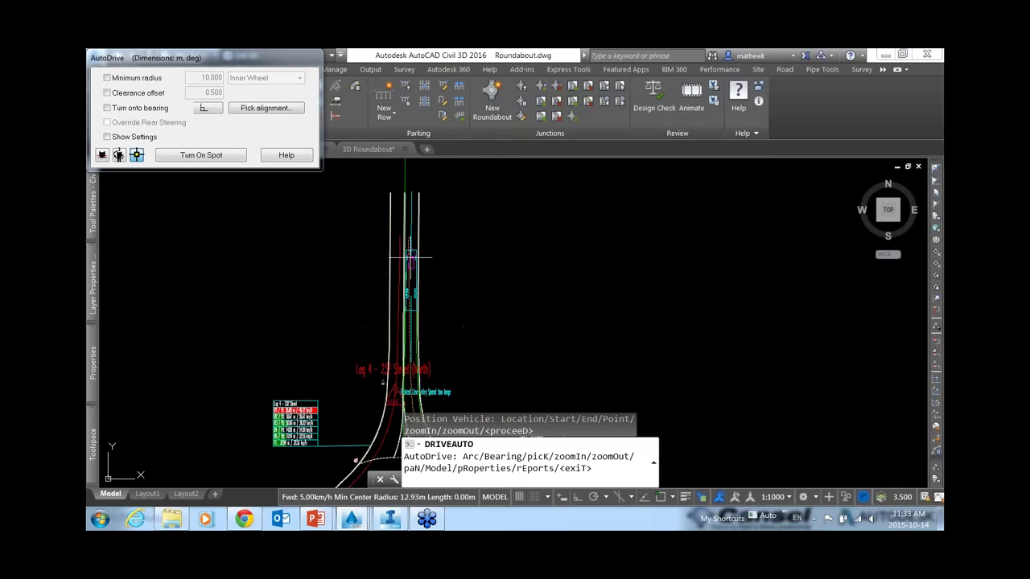
{"action": "left_click", "coordinate": [410, 257]}
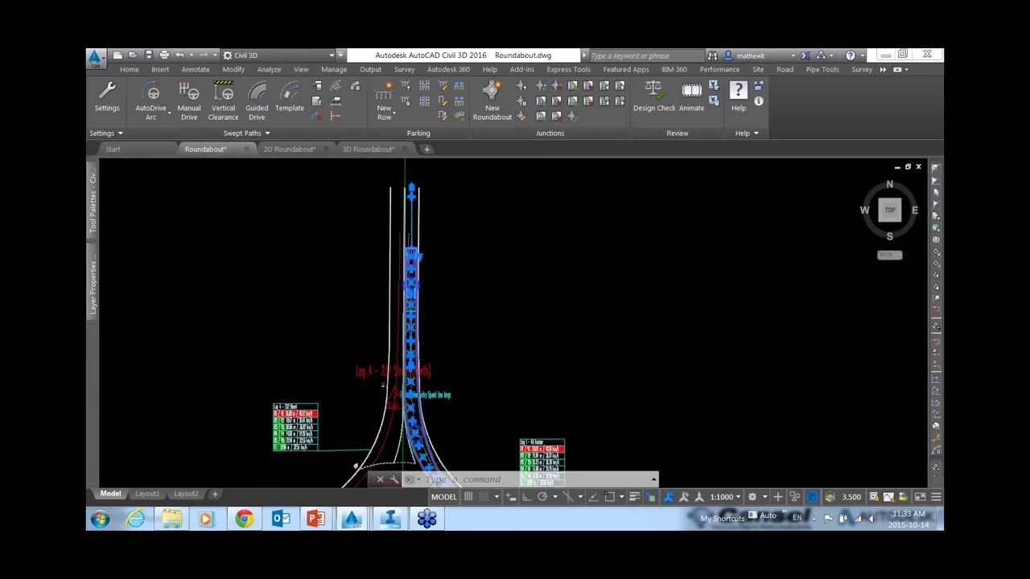
{"action": "scroll", "coordinate": [536, 249], "scroll_direction": "down", "scroll_amount": 3}
{"action": "key", "text": "Return"}
Step: Examine the bus swept path from the west entry around the circle to the north exit, checking its clearance to curbs and islands
{"action": "scroll", "coordinate": [477, 372], "scroll_direction": "up", "scroll_amount": 6}
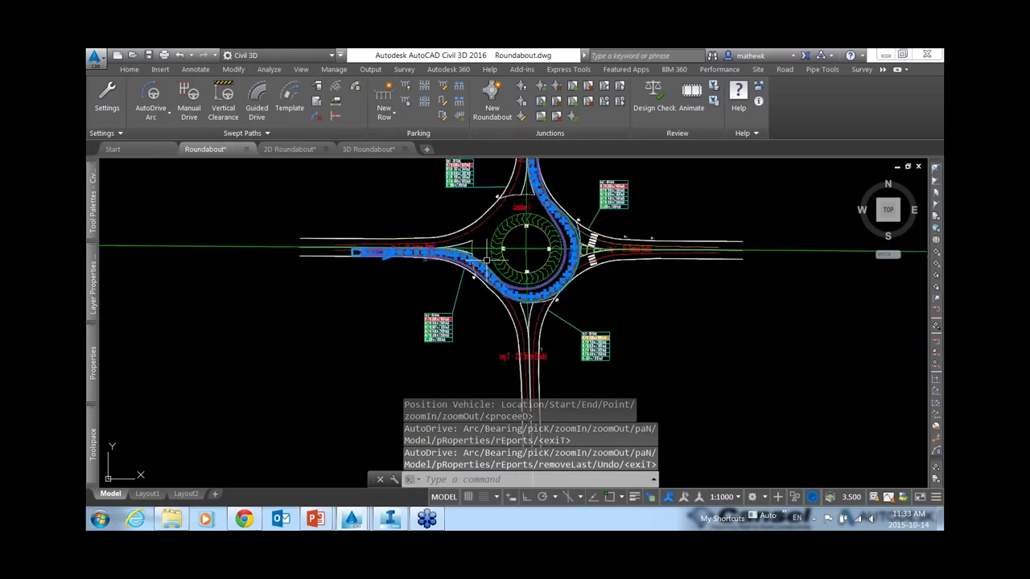
{"action": "scroll", "coordinate": [356, 245], "scroll_direction": "up", "scroll_amount": 3}
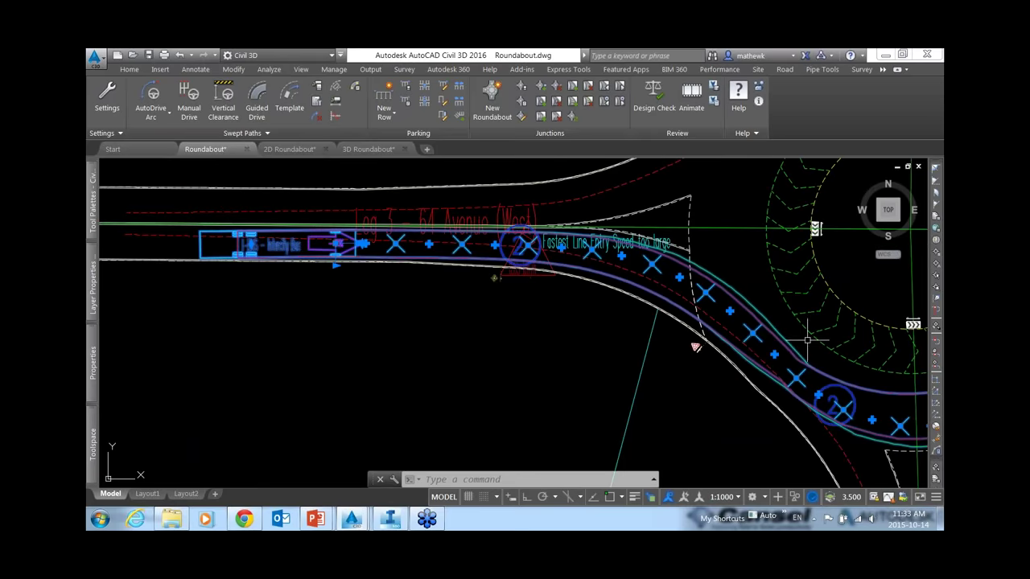
{"action": "scroll", "coordinate": [439, 259], "scroll_direction": "down", "scroll_amount": 2}
{"action": "scroll", "coordinate": [464, 329], "scroll_direction": "up", "scroll_amount": 2}
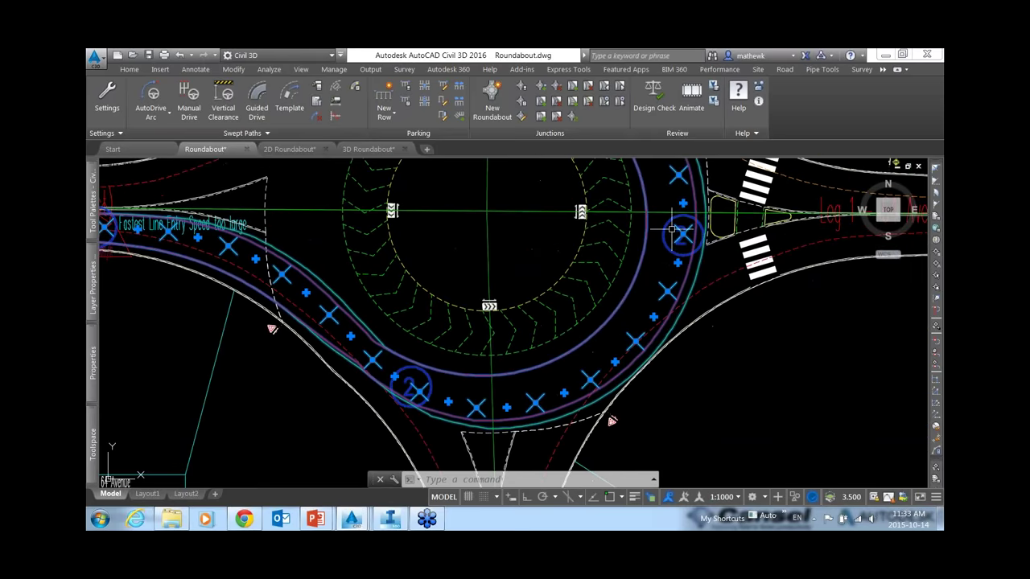
{"action": "middle_click_drag", "start_coordinate": [672, 229], "coordinate": [634, 377]}
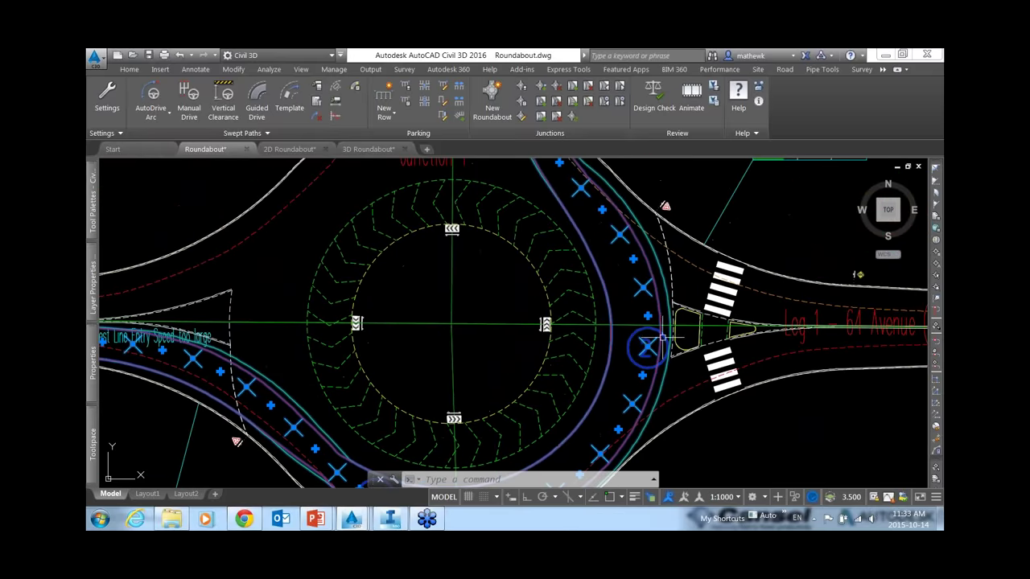
{"action": "middle_click_drag", "start_coordinate": [600, 233], "coordinate": [639, 430]}
{"action": "middle_click_drag", "start_coordinate": [511, 203], "coordinate": [527, 338]}
{"action": "scroll", "coordinate": [410, 218], "scroll_direction": "down", "scroll_amount": 5}
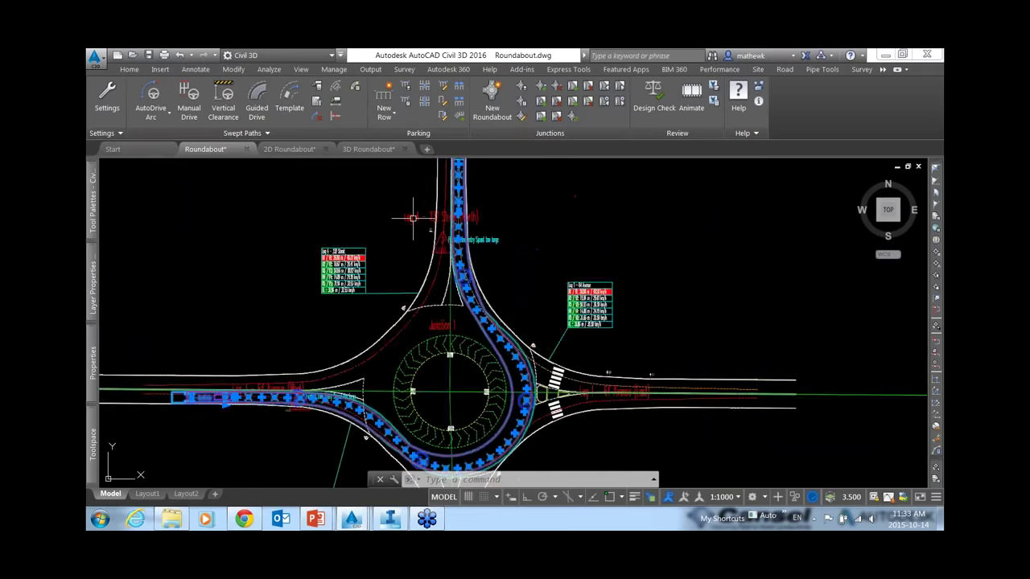
{"action": "key", "text": "Escape"}
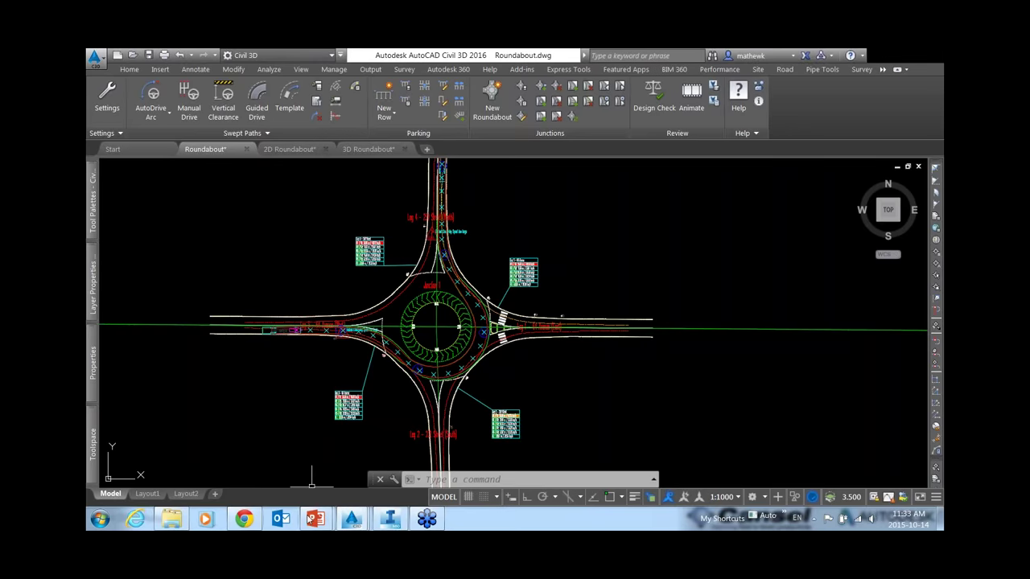
Step: Switch to the PowerPoint slideshow and advance to the Civil 3D: 3D Design slide
{"action": "mouse_move", "coordinate": [317, 519]}
{"action": "left_click", "coordinate": [390, 459]}
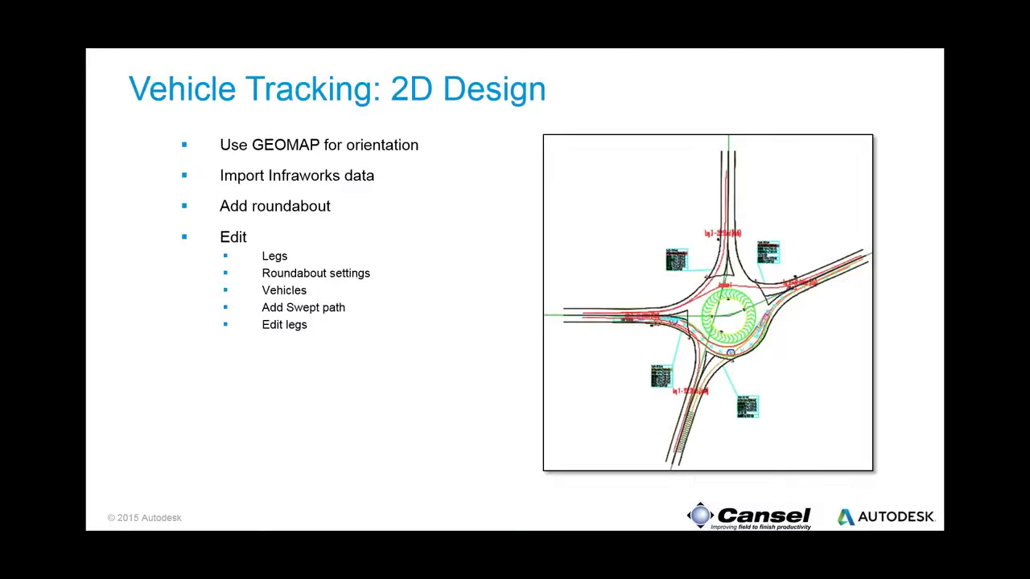
{"action": "key", "text": "Right"}
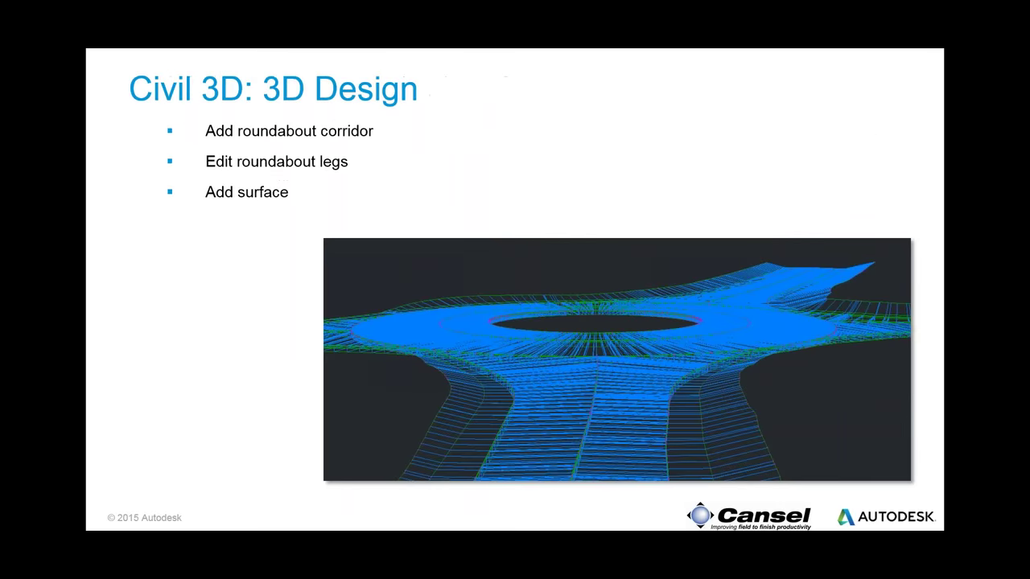
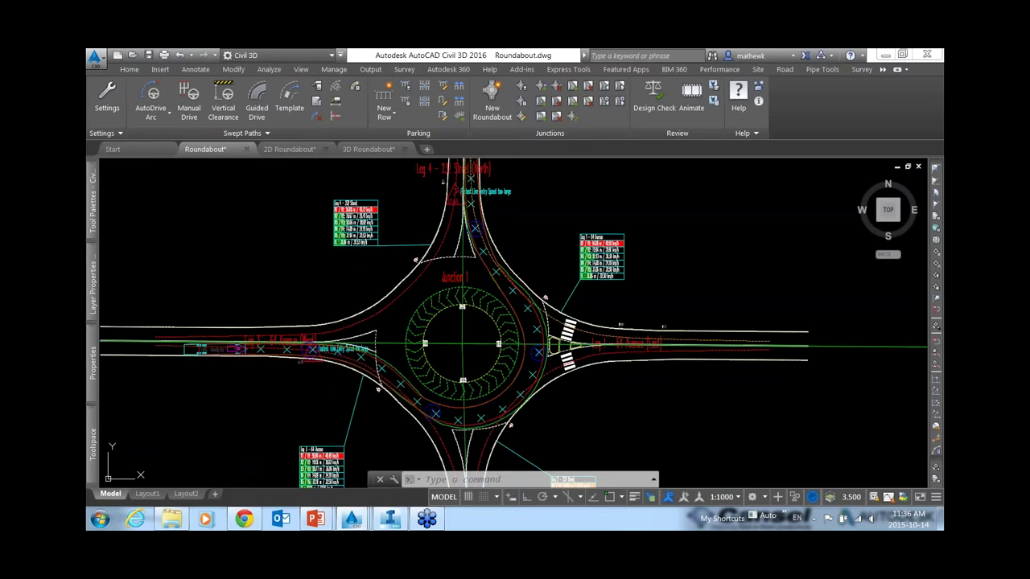
Step: Rebuild Junction 1's corridor with all creation and update options on, including Require Existing Surface, apply it and finish editing the junction
{"action": "key", "text": "ctrl+a"}
{"action": "left_click", "coordinate": [521, 119]}
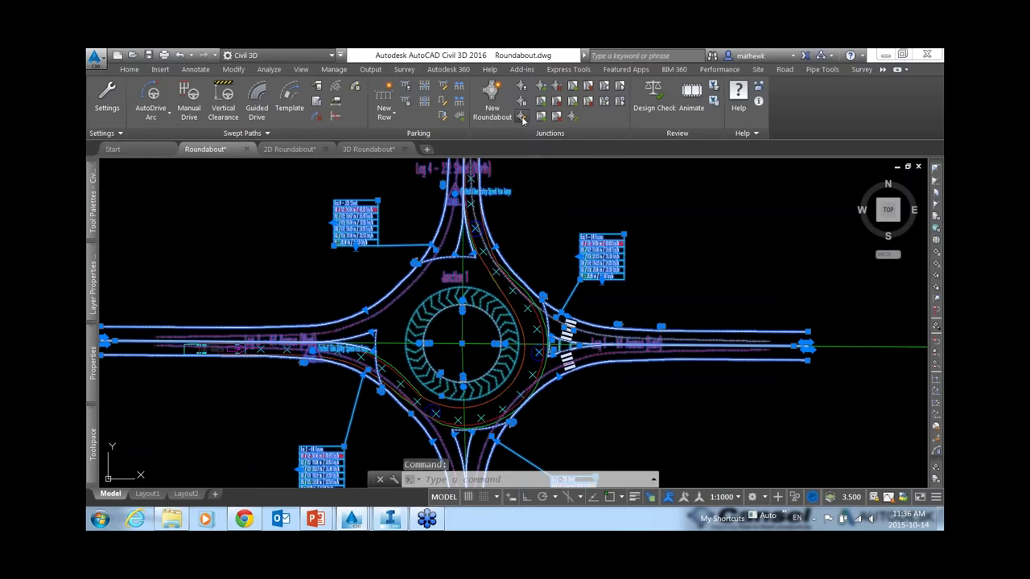
{"action": "left_click", "coordinate": [472, 334]}
{"action": "left_click", "coordinate": [539, 108]}
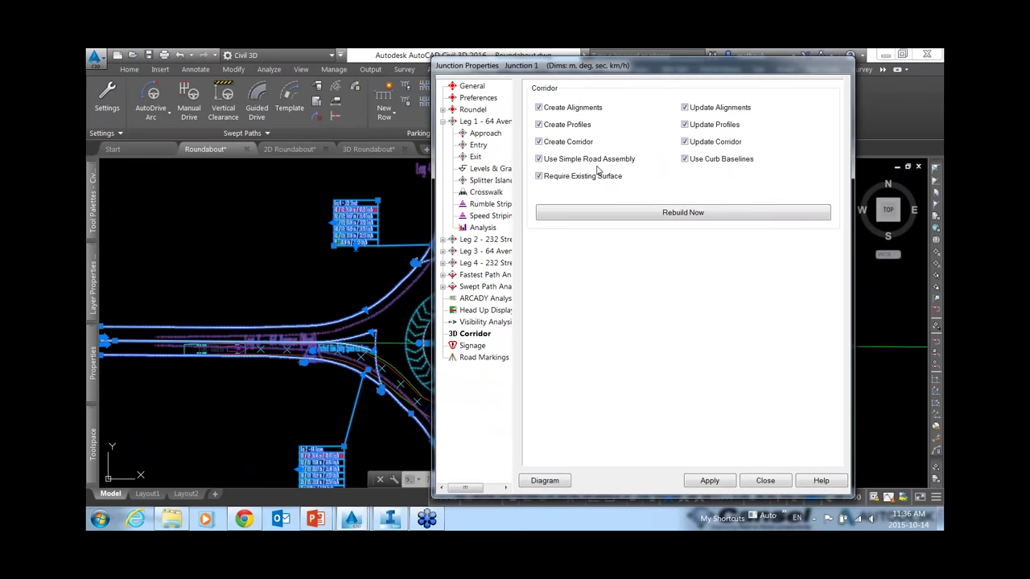
{"action": "left_click", "coordinate": [537, 178]}
{"action": "left_click", "coordinate": [667, 217]}
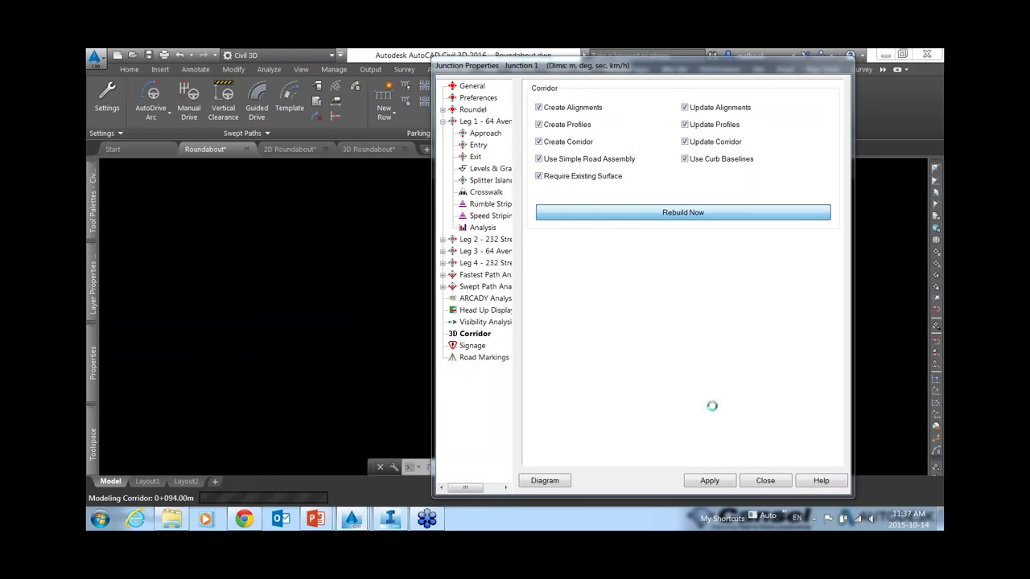
{"action": "left_click", "coordinate": [711, 481]}
{"action": "left_click", "coordinate": [762, 481]}
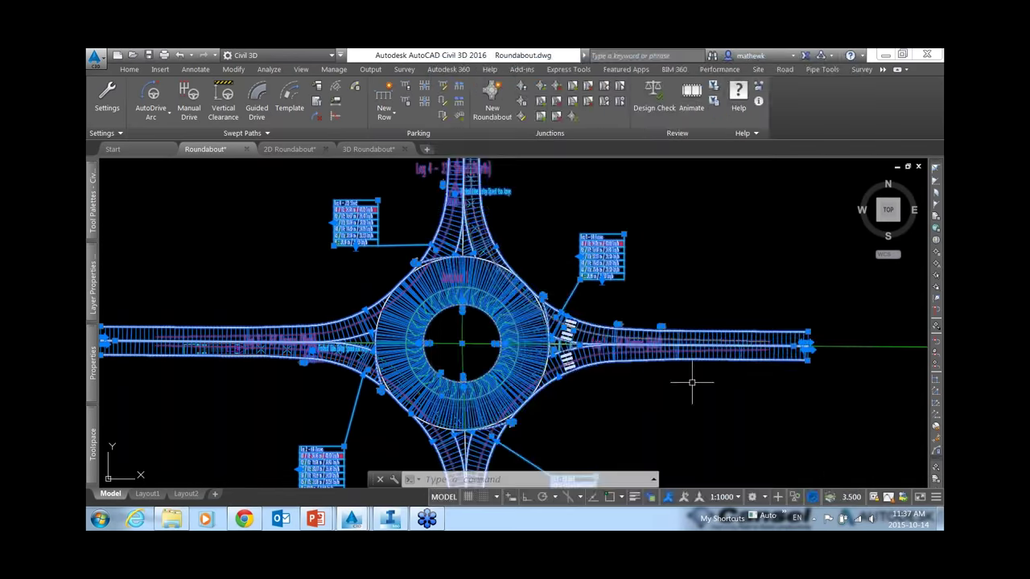
{"action": "key", "text": "Escape"}
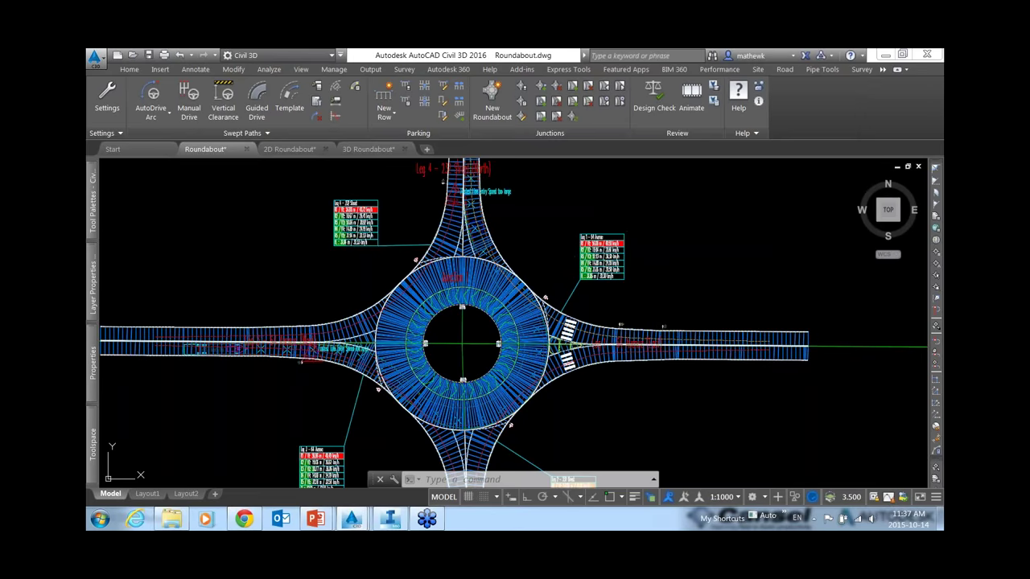
{"action": "key", "text": "Escape"}
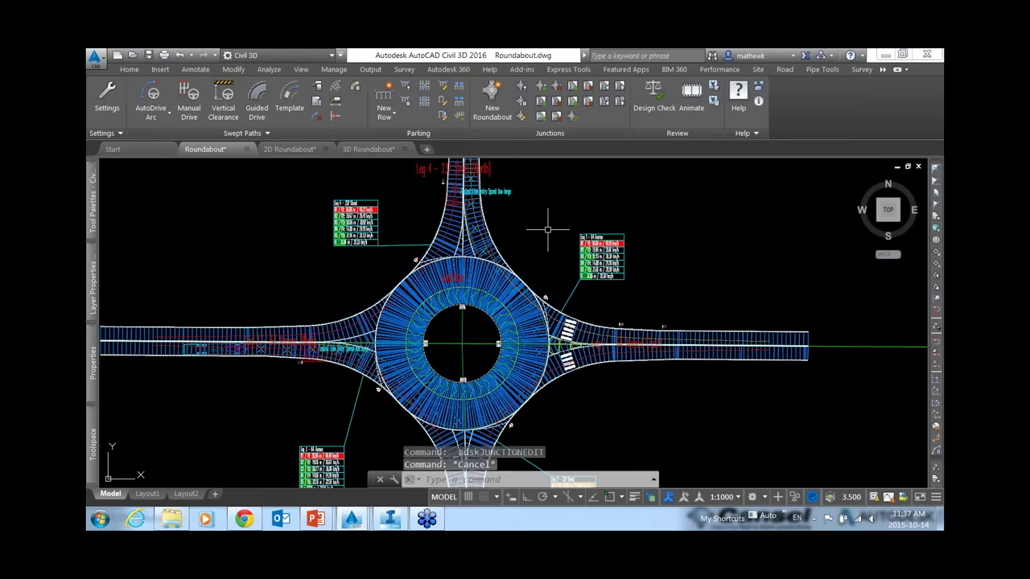
Step: Open the roundabout corridor in the Object Viewer, tilt it to a 3D view and inspect the southern leg's connection to the circle
{"action": "left_click", "coordinate": [397, 311]}
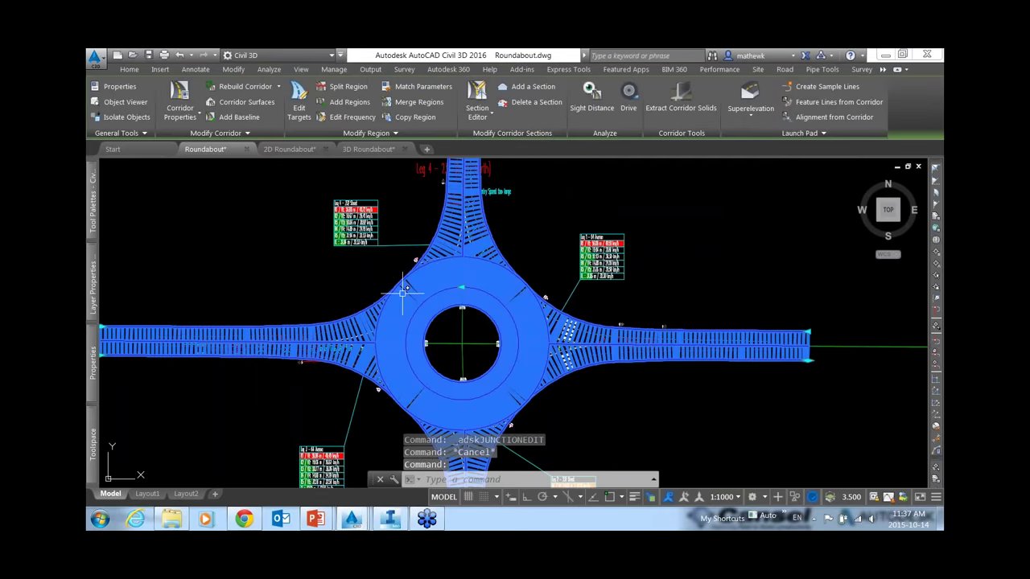
{"action": "right_click", "coordinate": [401, 304]}
{"action": "left_click", "coordinate": [442, 480]}
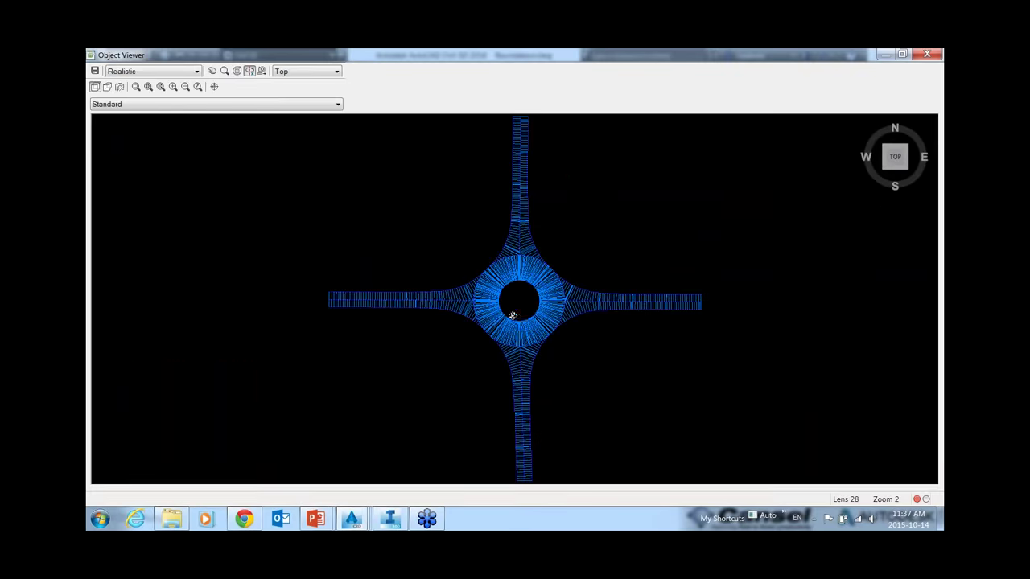
{"action": "left_click_drag", "start_coordinate": [513, 315], "coordinate": [547, 260]}
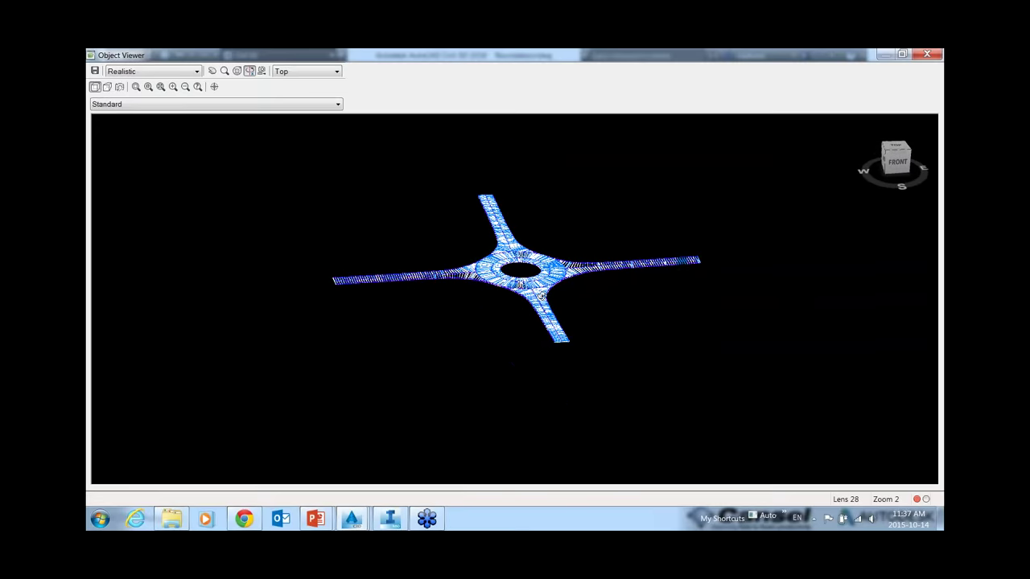
{"action": "scroll", "coordinate": [547, 285], "scroll_direction": "up", "scroll_amount": 2}
{"action": "scroll", "coordinate": [566, 273], "scroll_direction": "up", "scroll_amount": 5}
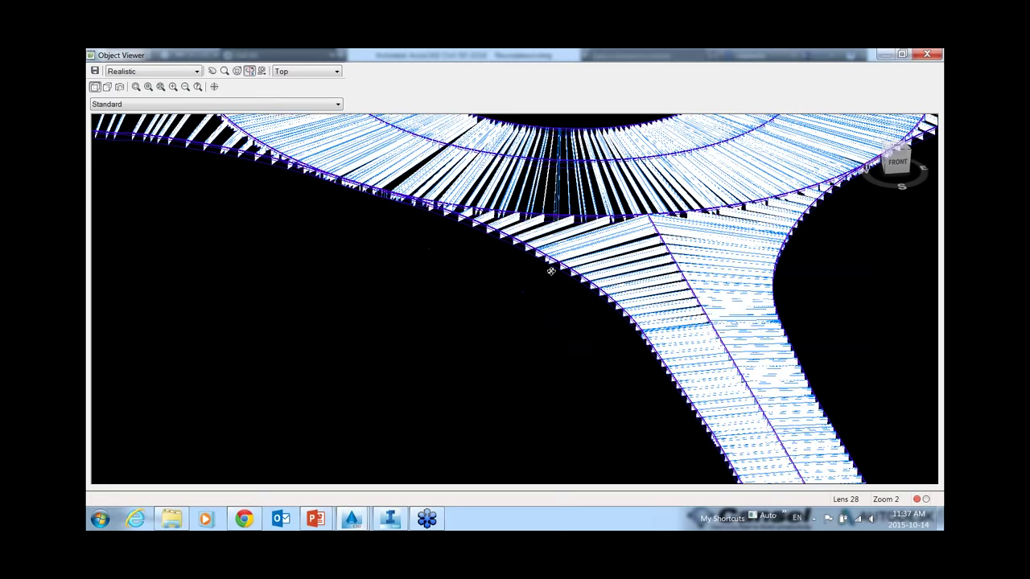
{"action": "scroll", "coordinate": [563, 273], "scroll_direction": "down", "scroll_amount": 5}
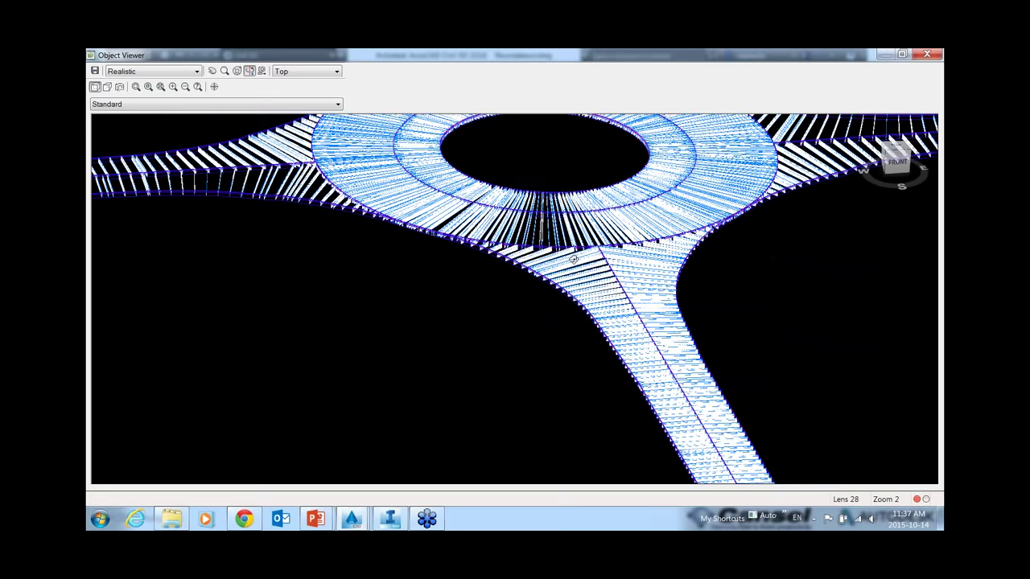
{"action": "scroll", "coordinate": [603, 262], "scroll_direction": "down", "scroll_amount": 3}
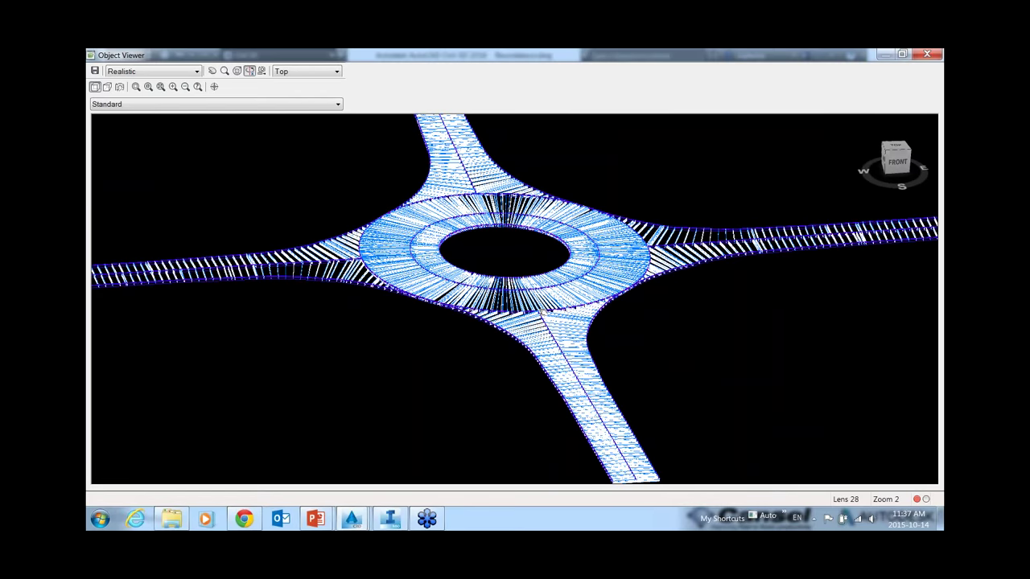
Step: Inspect the corridor's circle and legs from several 3D angles, including from the left side, and close the Object Viewer
{"action": "left_click_drag", "start_coordinate": [542, 313], "coordinate": [509, 324]}
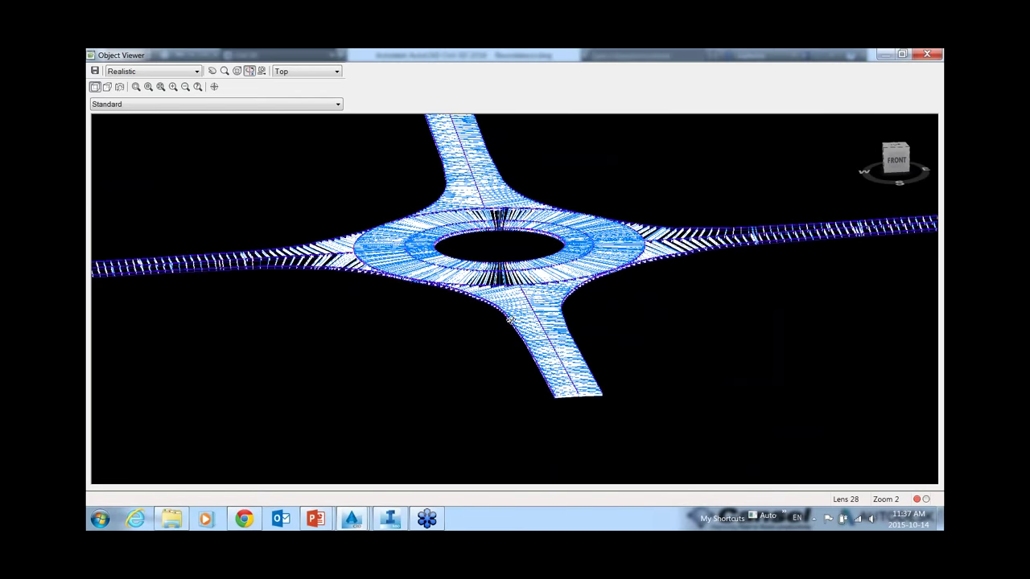
{"action": "left_click_drag", "start_coordinate": [512, 317], "coordinate": [527, 335]}
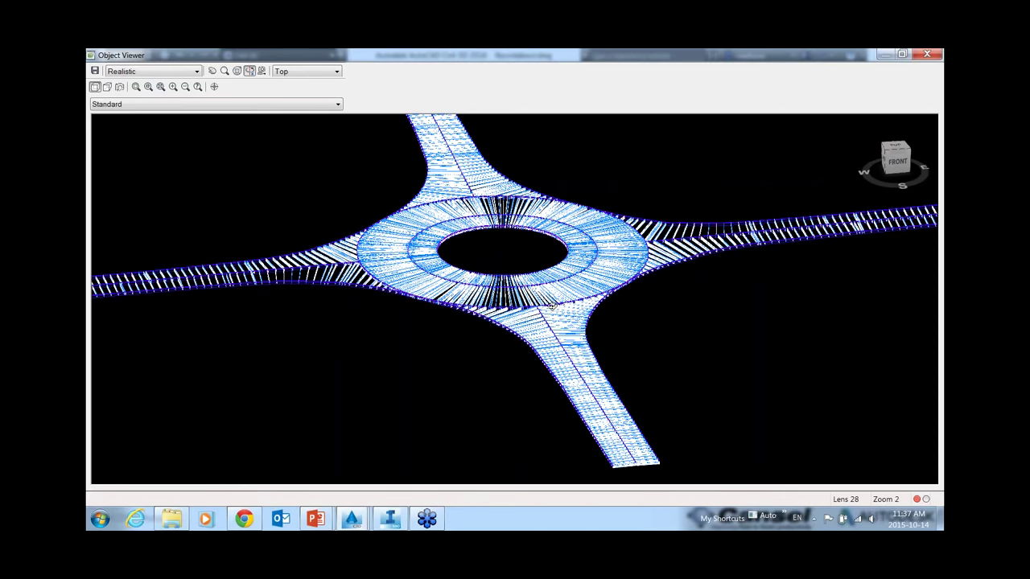
{"action": "scroll", "coordinate": [552, 305], "scroll_direction": "up", "scroll_amount": 2}
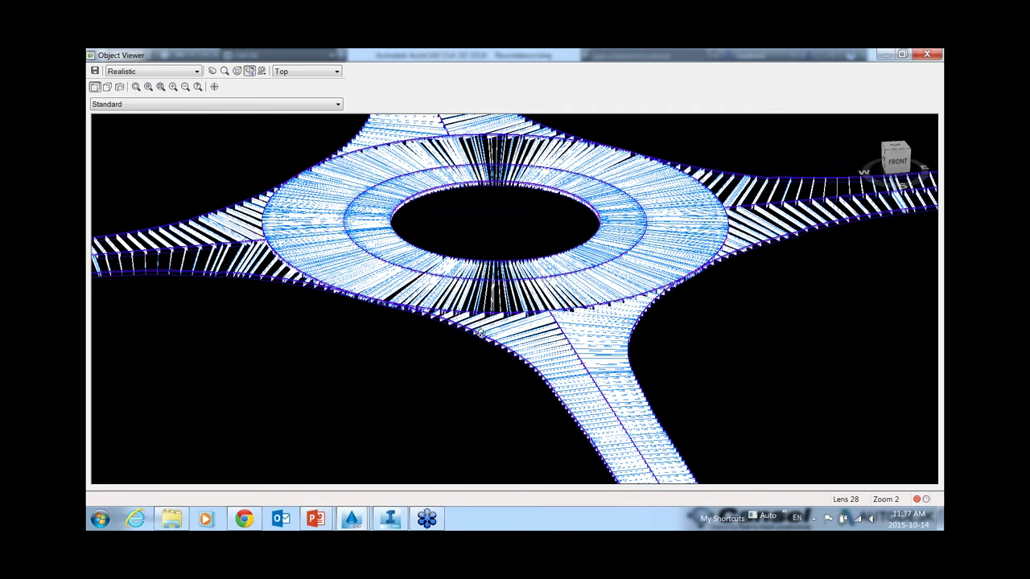
{"action": "left_click_drag", "start_coordinate": [493, 359], "coordinate": [490, 395]}
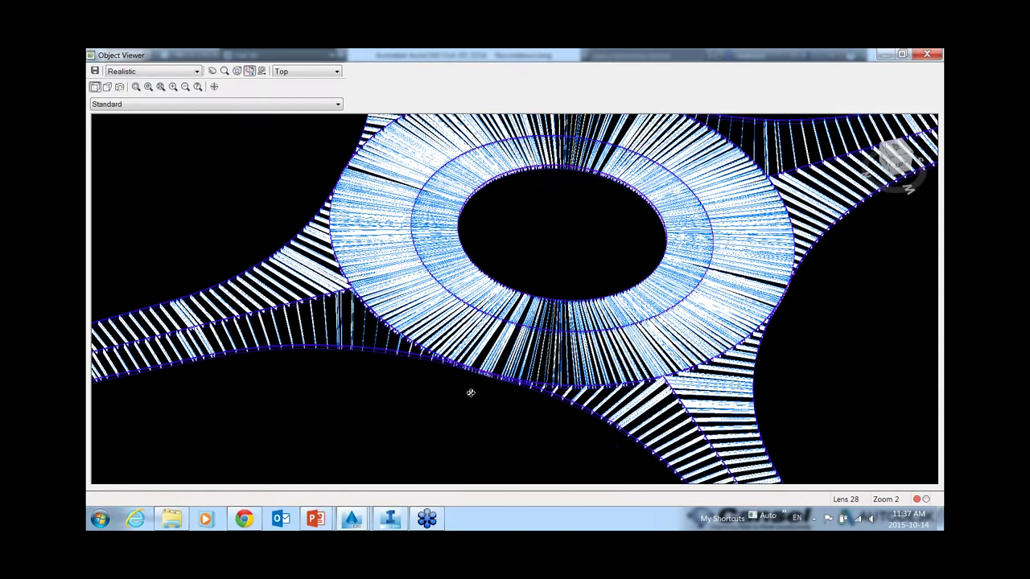
{"action": "left_click_drag", "start_coordinate": [468, 381], "coordinate": [460, 362]}
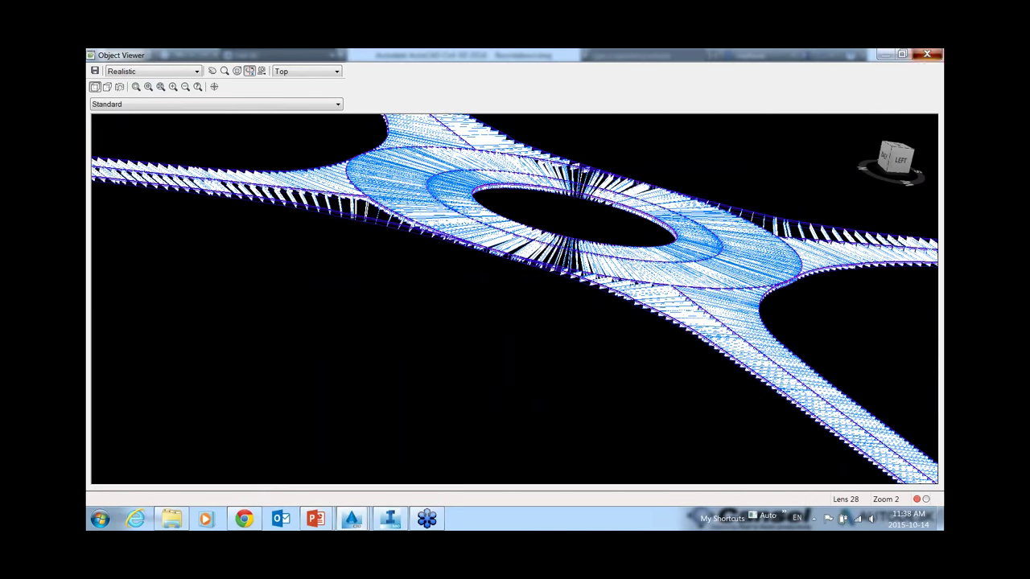
{"action": "key", "text": "Escape"}
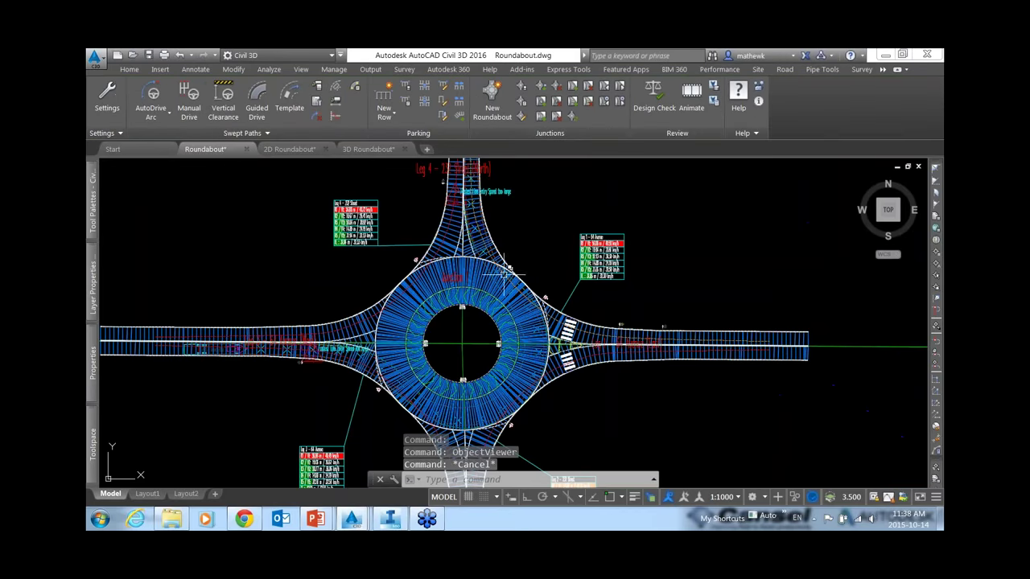
Step: Move the 64 Avenue alignment's grip east of the roundabout slightly north and west
{"action": "scroll", "coordinate": [483, 318], "scroll_direction": "down", "scroll_amount": 3}
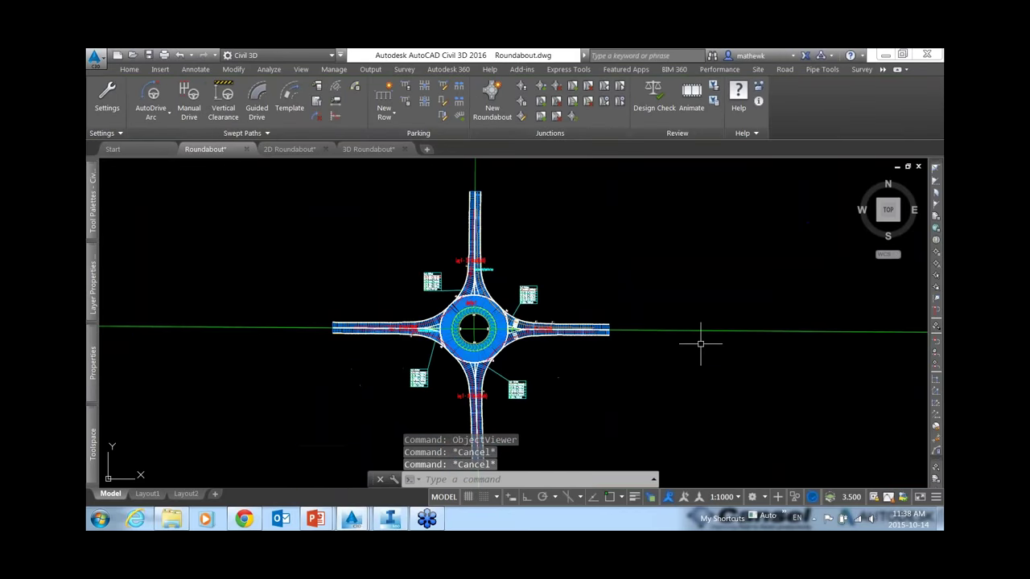
{"action": "left_click", "coordinate": [722, 330]}
{"action": "scroll", "coordinate": [543, 283], "scroll_direction": "down", "scroll_amount": 2}
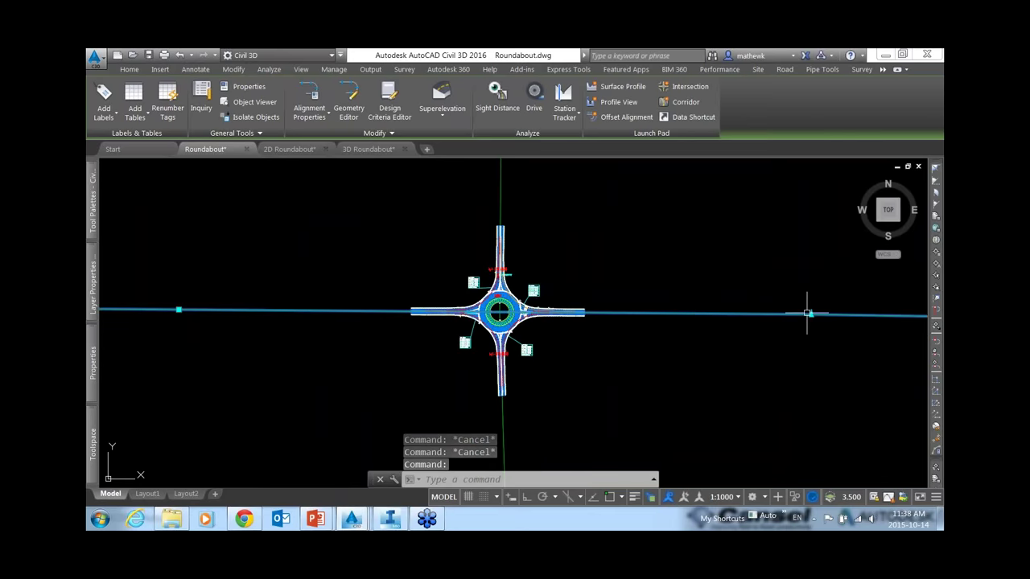
{"action": "mouse_move", "coordinate": [806, 313]}
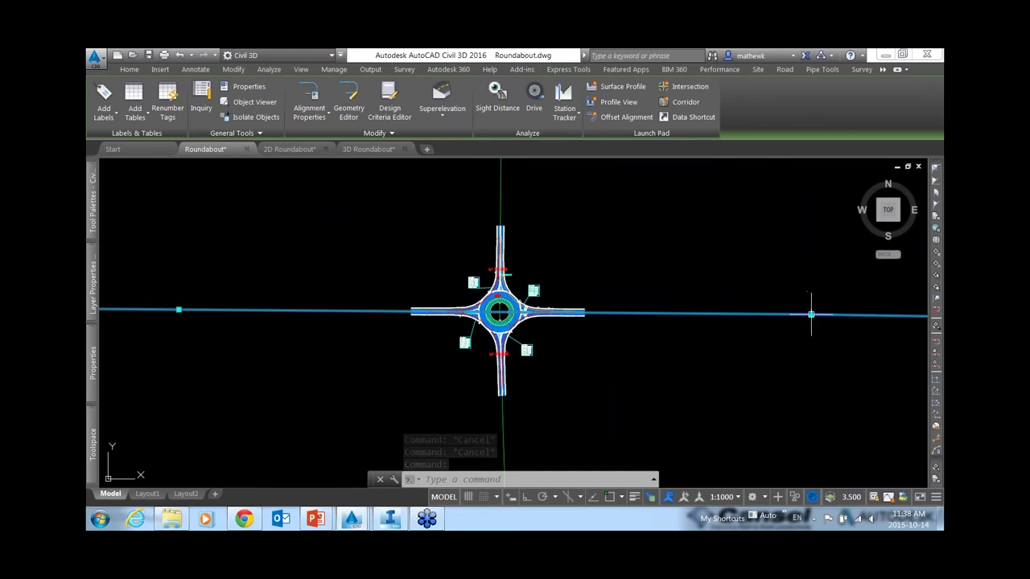
{"action": "left_click", "coordinate": [806, 314]}
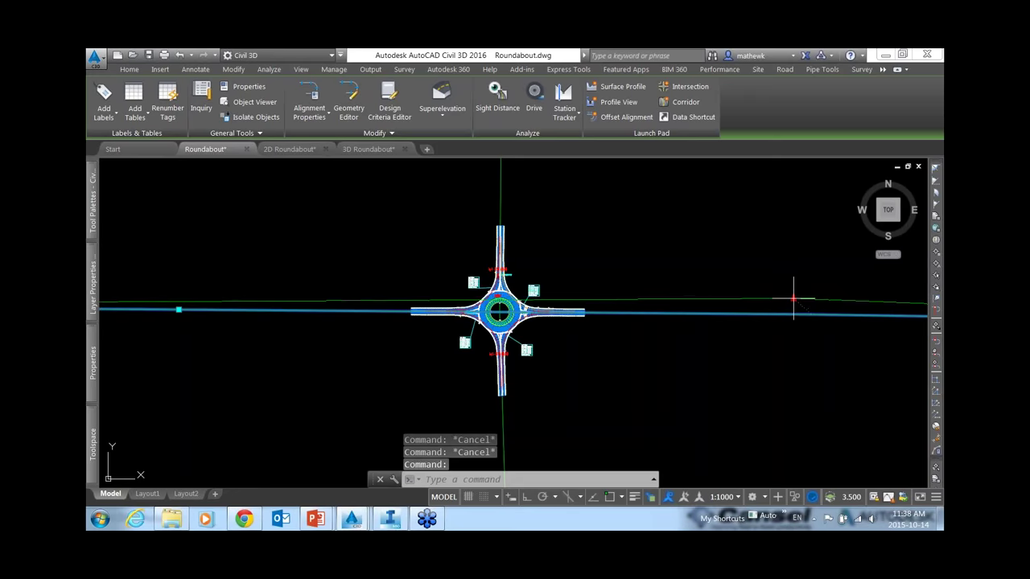
{"action": "left_click", "coordinate": [792, 301]}
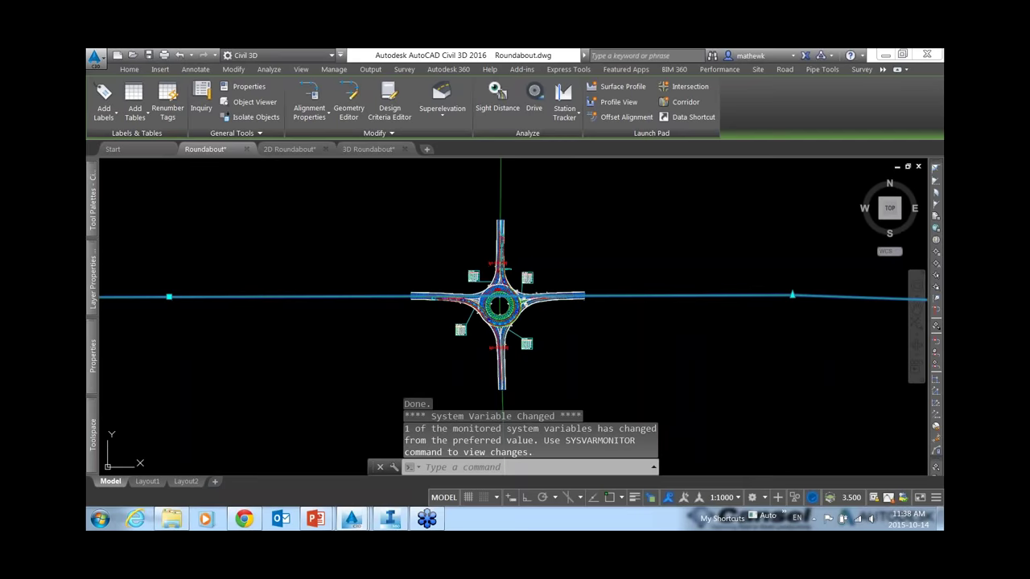
Step: Examine the updated roundabout's legs, swept path, fastest path tables and corridor from the west entry around to the north leg
{"action": "scroll", "coordinate": [465, 322], "scroll_direction": "up", "scroll_amount": 7}
{"action": "scroll", "coordinate": [465, 322], "scroll_direction": "down", "scroll_amount": 1}
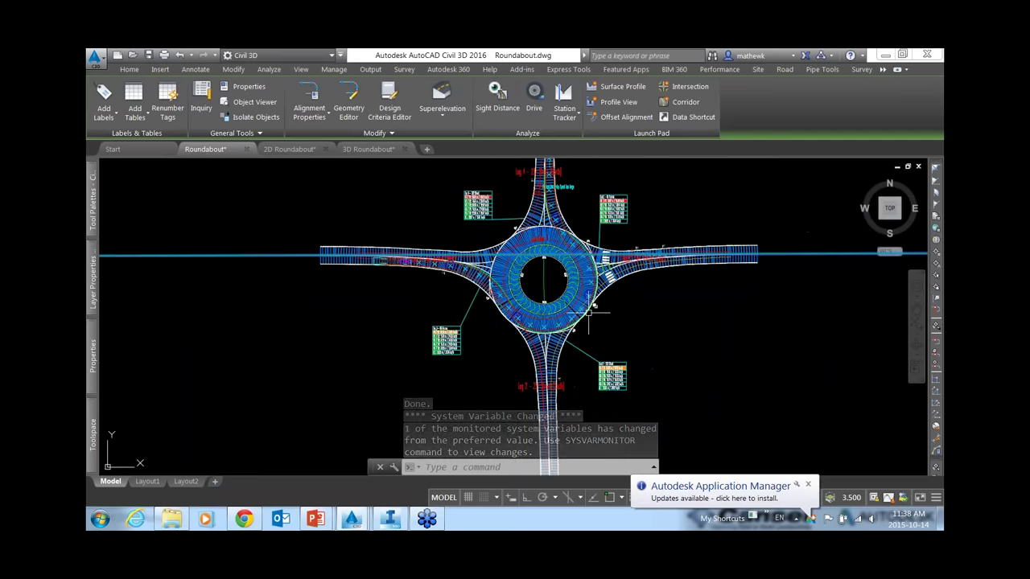
{"action": "mouse_move", "coordinate": [681, 297]}
{"action": "middle_mouse_down"}
{"action": "mouse_move", "coordinate": [516, 338]}
{"action": "mouse_move", "coordinate": [570, 312]}
{"action": "middle_mouse_up"}
{"action": "scroll", "coordinate": [505, 305], "scroll_direction": "up", "scroll_amount": 3}
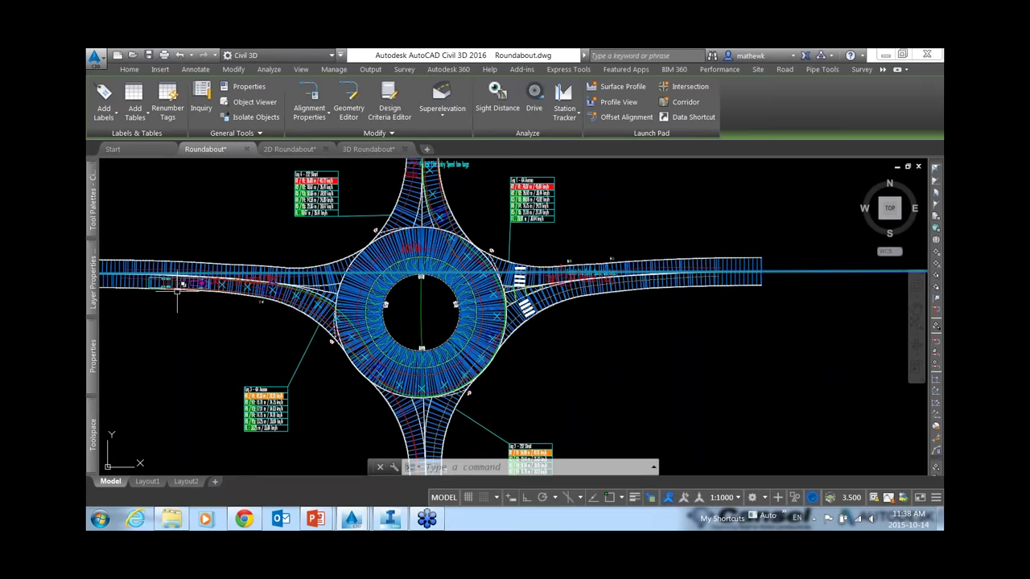
{"action": "scroll", "coordinate": [167, 286], "scroll_direction": "up", "scroll_amount": 4}
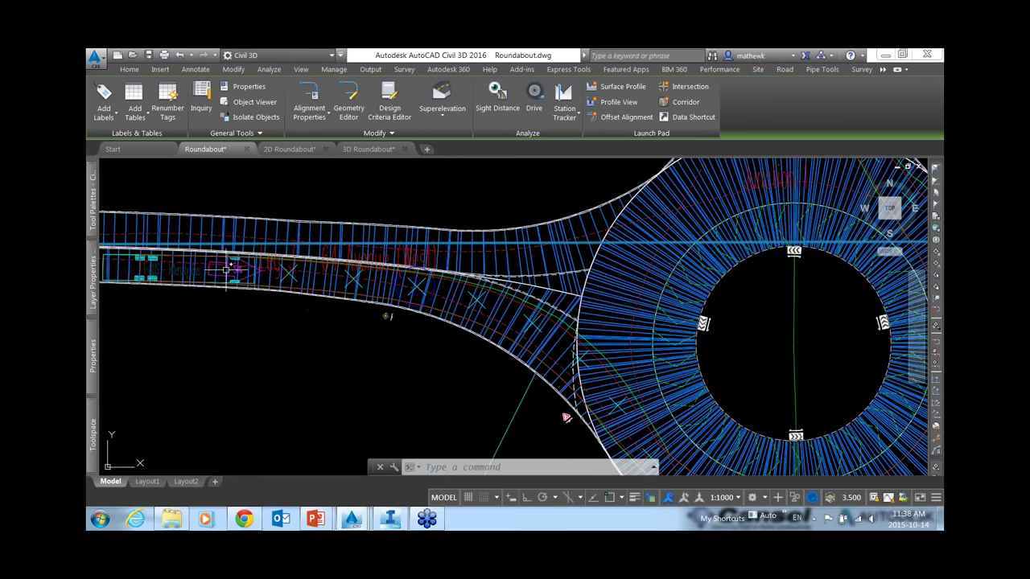
{"action": "middle_click_drag", "start_coordinate": [603, 370], "coordinate": [299, 211]}
{"action": "middle_click_drag", "start_coordinate": [665, 224], "coordinate": [668, 475]}
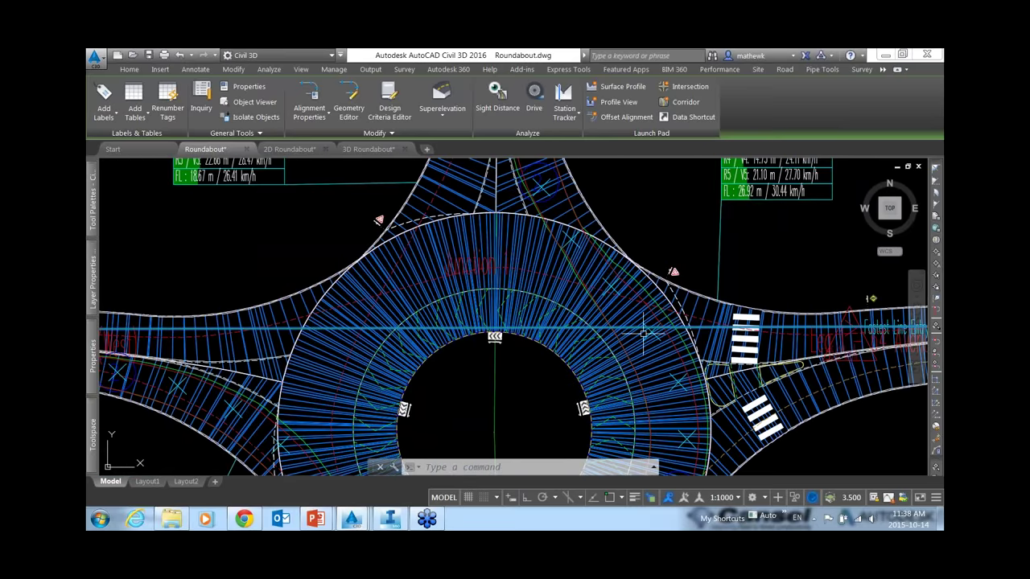
{"action": "middle_click_drag", "start_coordinate": [523, 241], "coordinate": [567, 442]}
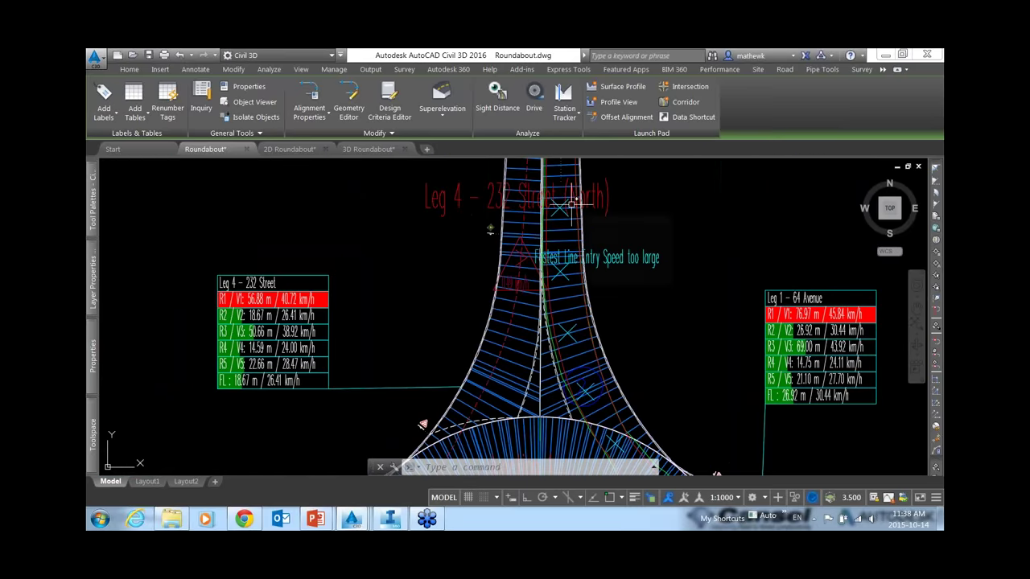
{"action": "scroll", "coordinate": [471, 196], "scroll_direction": "down", "scroll_amount": 5}
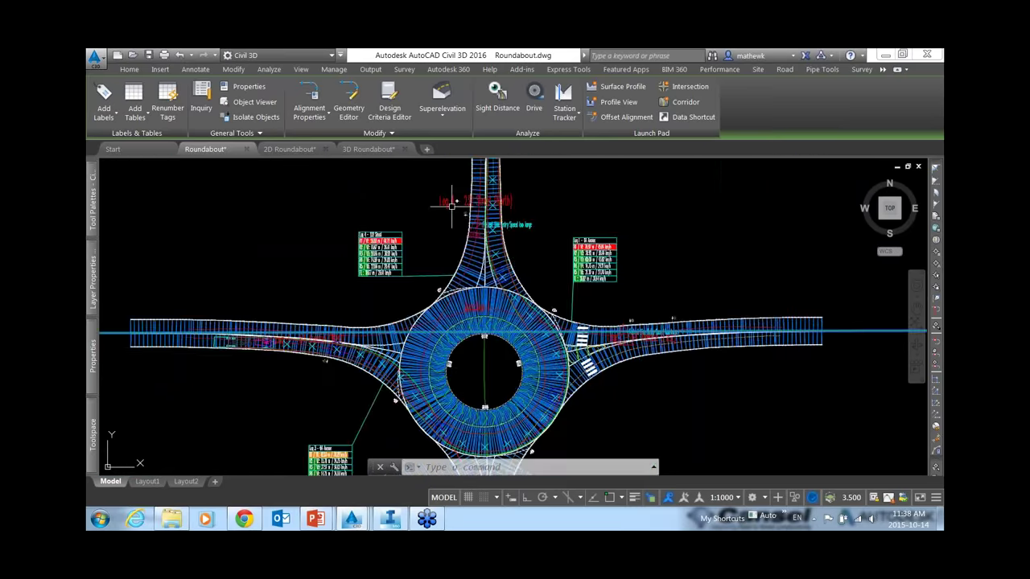
{"action": "scroll", "coordinate": [464, 209], "scroll_direction": "down", "scroll_amount": 2}
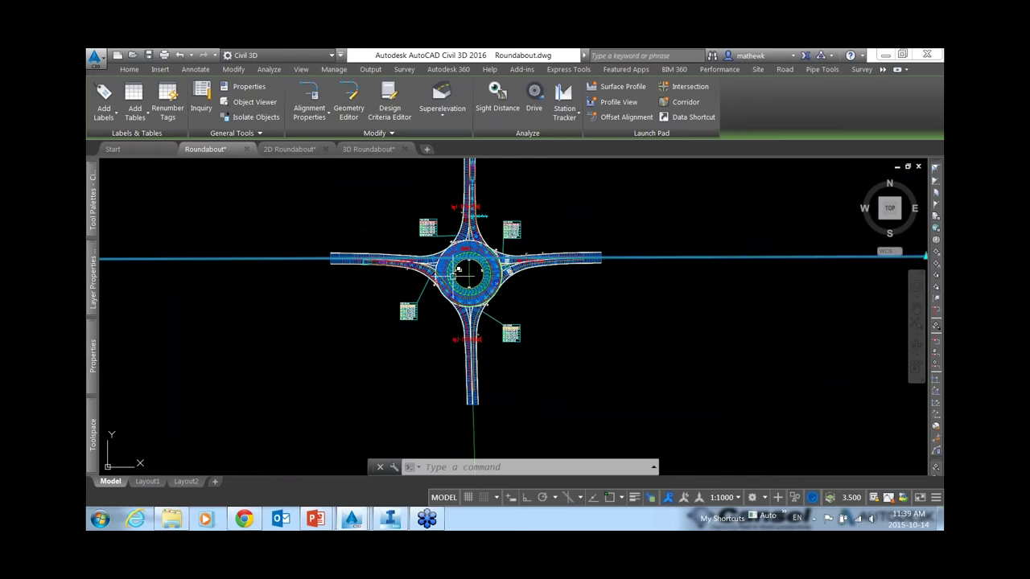
{"action": "middle_click_drag", "start_coordinate": [463, 278], "coordinate": [509, 311]}
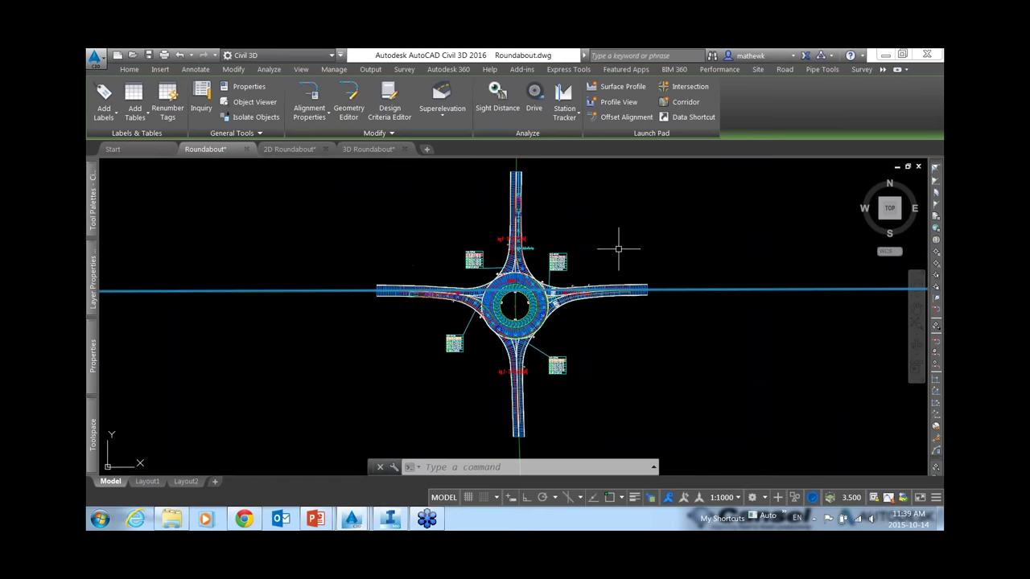
Step: Clear the alignment selection, open Junction 1's properties and review its Corridor, Preferences and General settings
{"action": "mouse_move", "coordinate": [596, 240]}
{"action": "key", "text": "ctrl+a"}
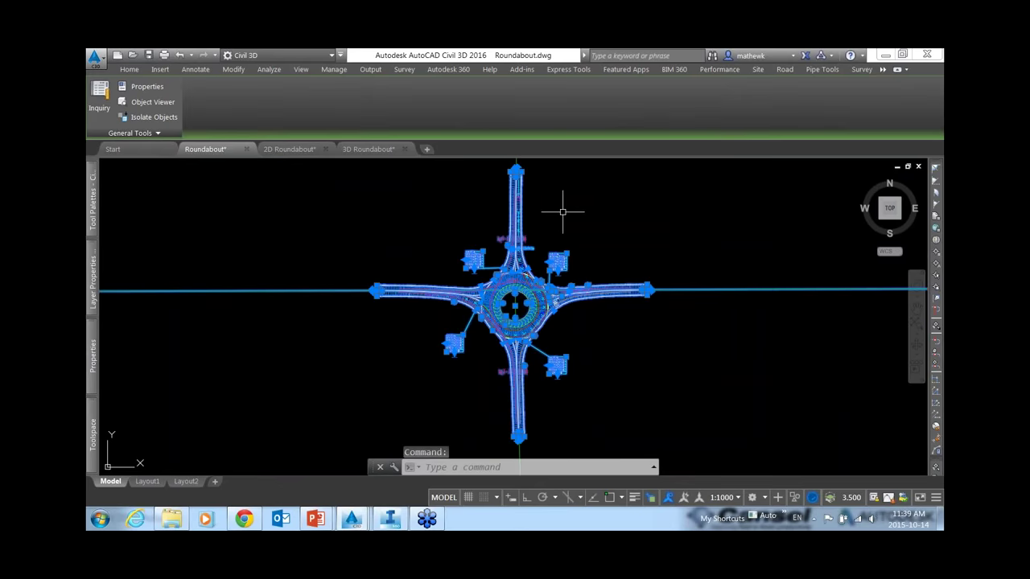
{"action": "key", "text": "Escape"}
{"action": "key", "text": "Escape"}
{"action": "key", "text": "ctrl+a"}
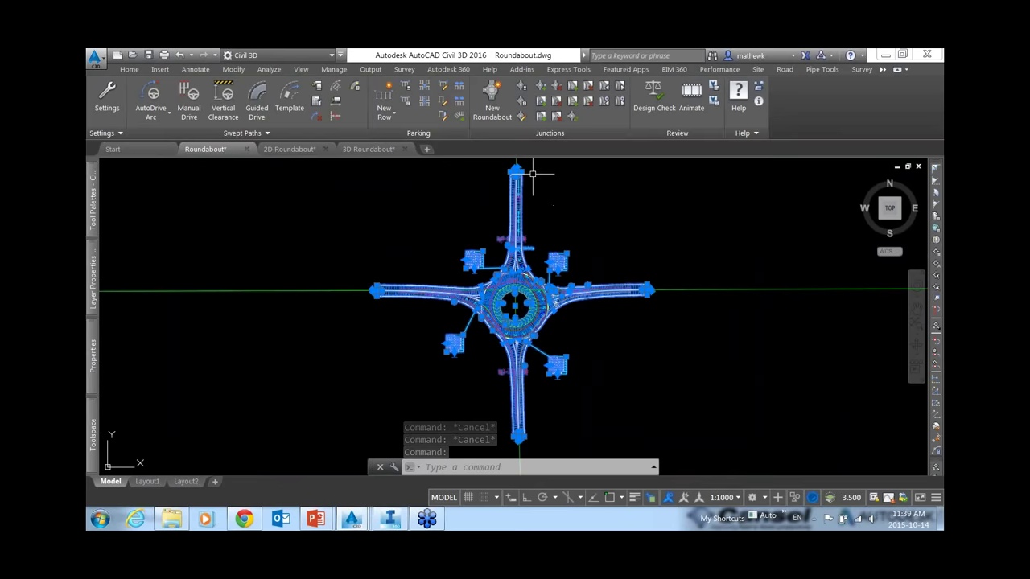
{"action": "left_click", "coordinate": [523, 117]}
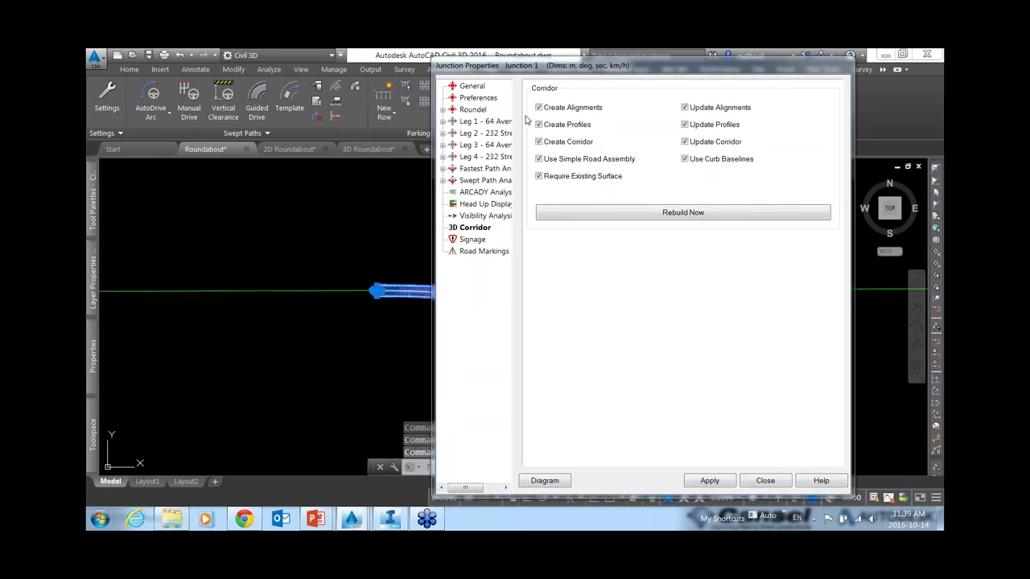
{"action": "left_click", "coordinate": [481, 230]}
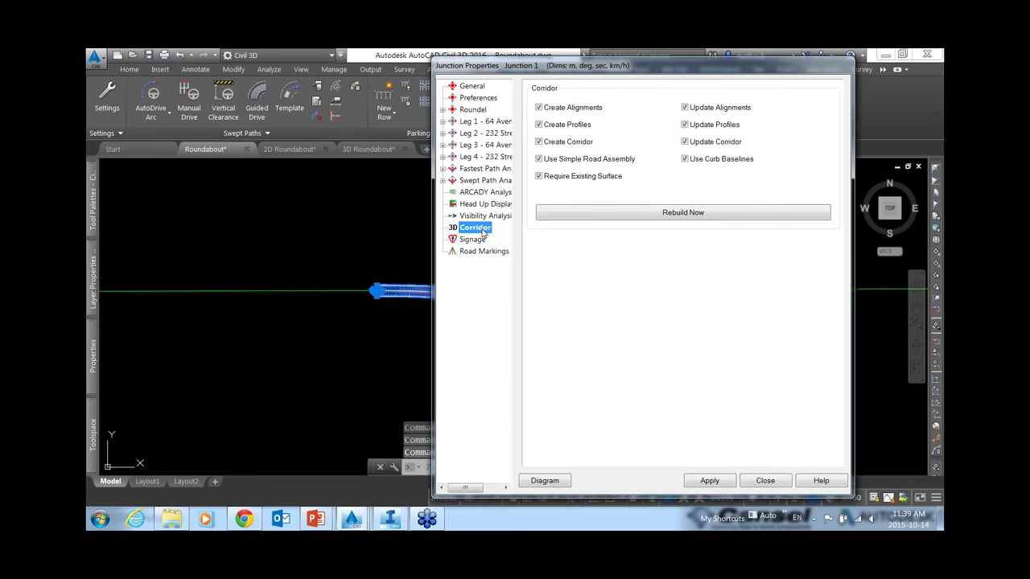
{"action": "left_click", "coordinate": [481, 98]}
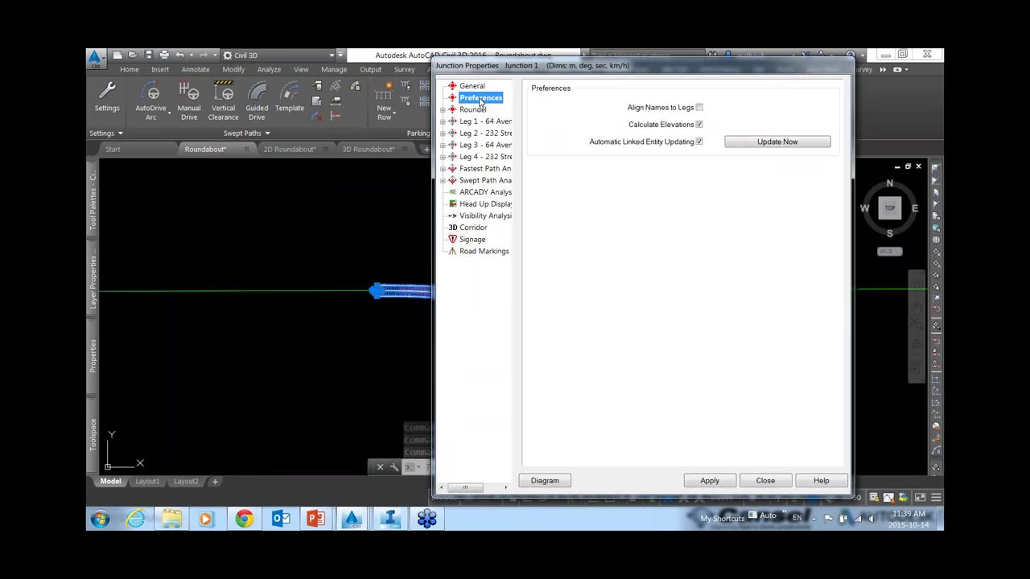
{"action": "left_click", "coordinate": [473, 85]}
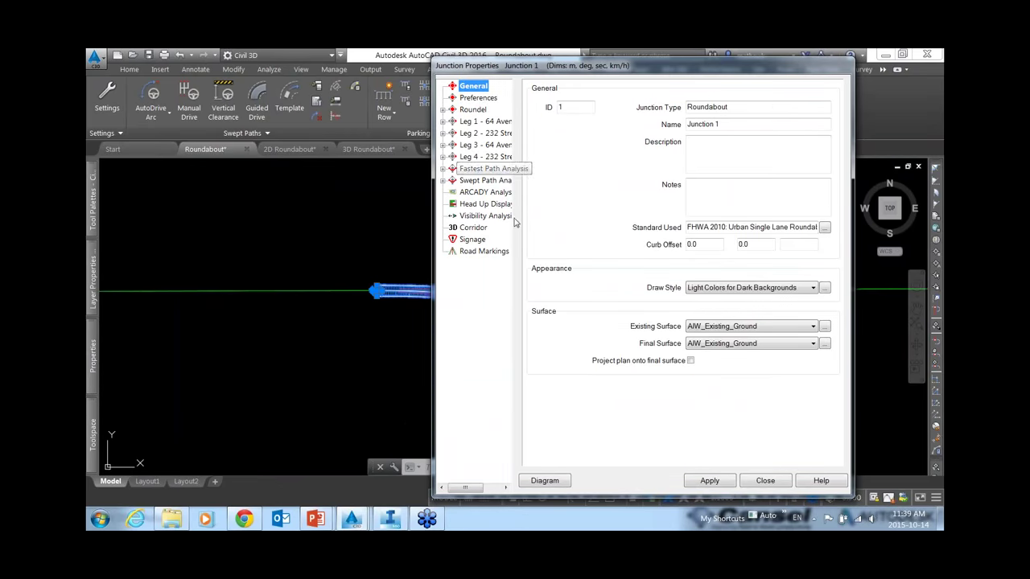
Step: Check the available Existing Surface and Final Surface choices for Junction 1, close its properties and clear the selection
{"action": "left_click", "coordinate": [763, 330]}
{"action": "left_click", "coordinate": [765, 345]}
{"action": "left_click", "coordinate": [764, 343]}
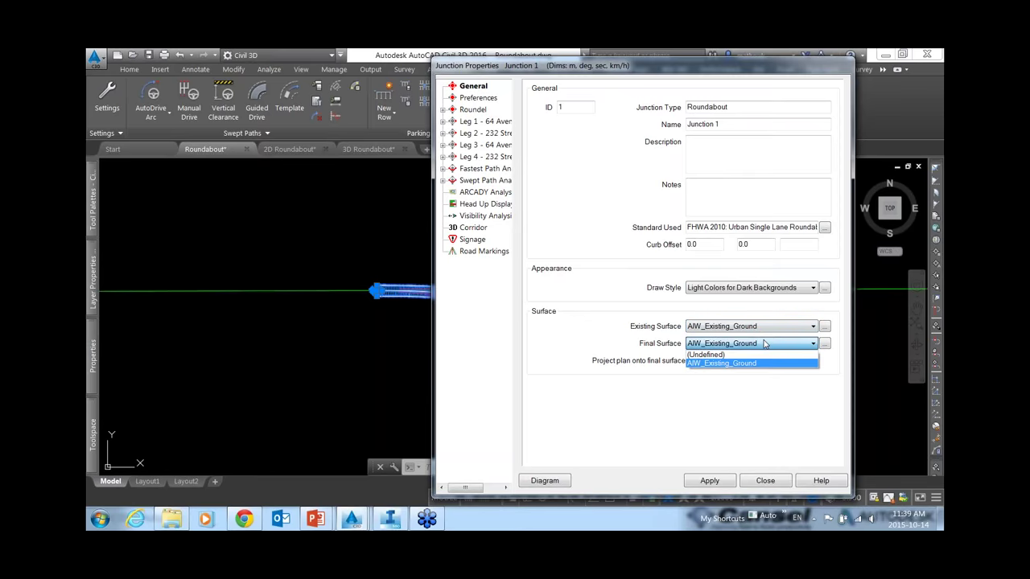
{"action": "left_click", "coordinate": [764, 344]}
{"action": "left_click", "coordinate": [765, 480]}
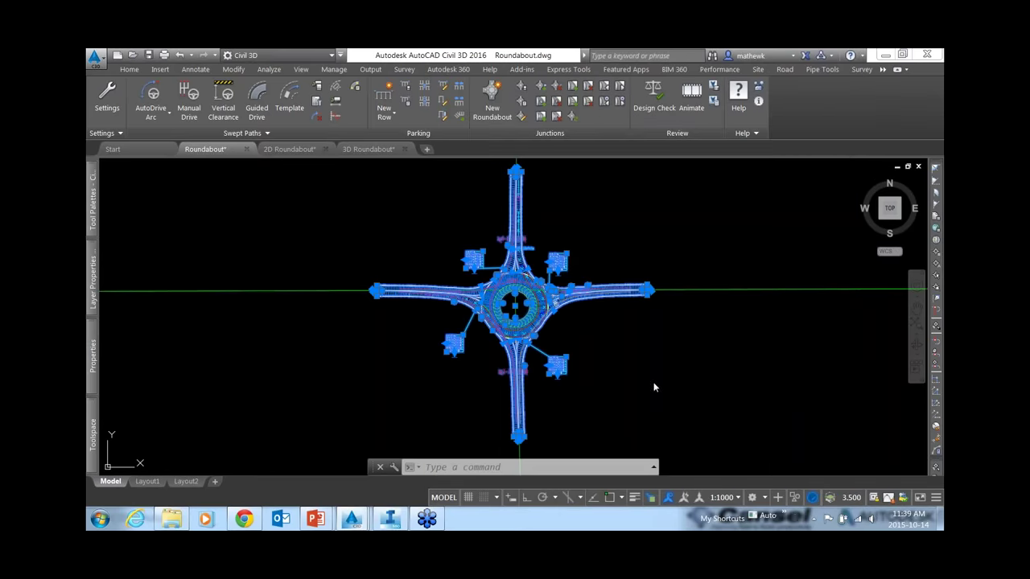
{"action": "key", "text": "Escape"}
{"action": "key", "text": "Escape"}
Step: Create a corridor surface named Top for the Junction 1 corridor from the Top links, with overhang correction set to Top Links
{"action": "scroll", "coordinate": [477, 263], "scroll_direction": "up", "scroll_amount": 6}
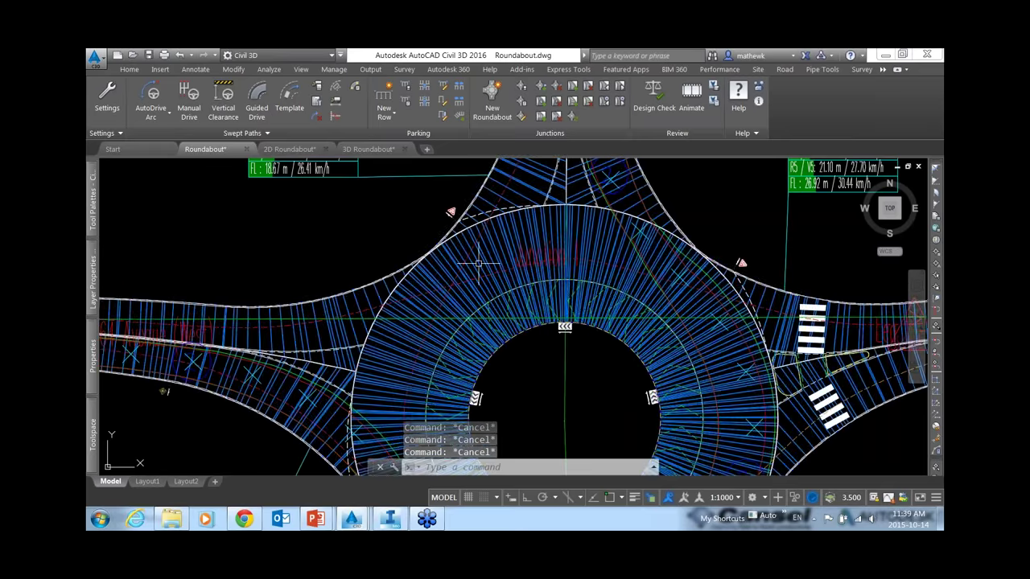
{"action": "left_click", "coordinate": [477, 263]}
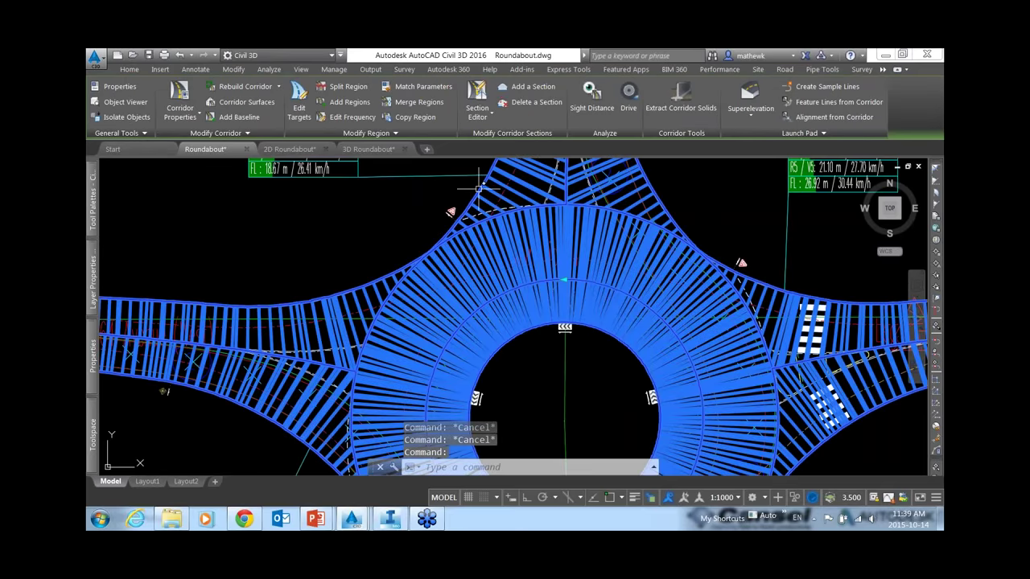
{"action": "left_click", "coordinate": [265, 104]}
{"action": "left_click", "coordinate": [305, 145]}
{"action": "left_click", "coordinate": [374, 188]}
{"action": "type", "text": "Top"}
{"action": "key", "text": "Return"}
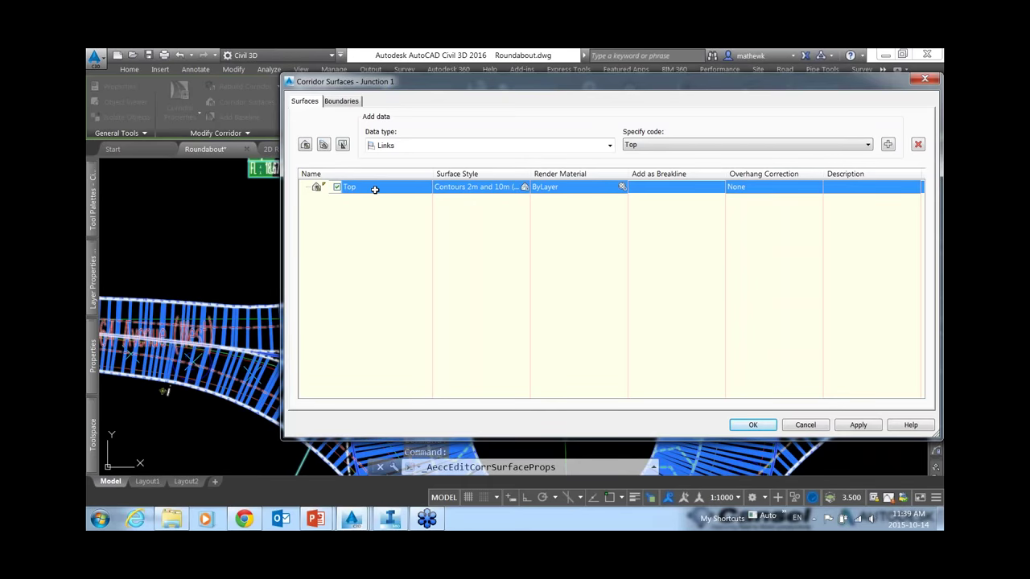
{"action": "left_click", "coordinate": [887, 144]}
{"action": "left_click", "coordinate": [771, 186]}
{"action": "left_click", "coordinate": [744, 201]}
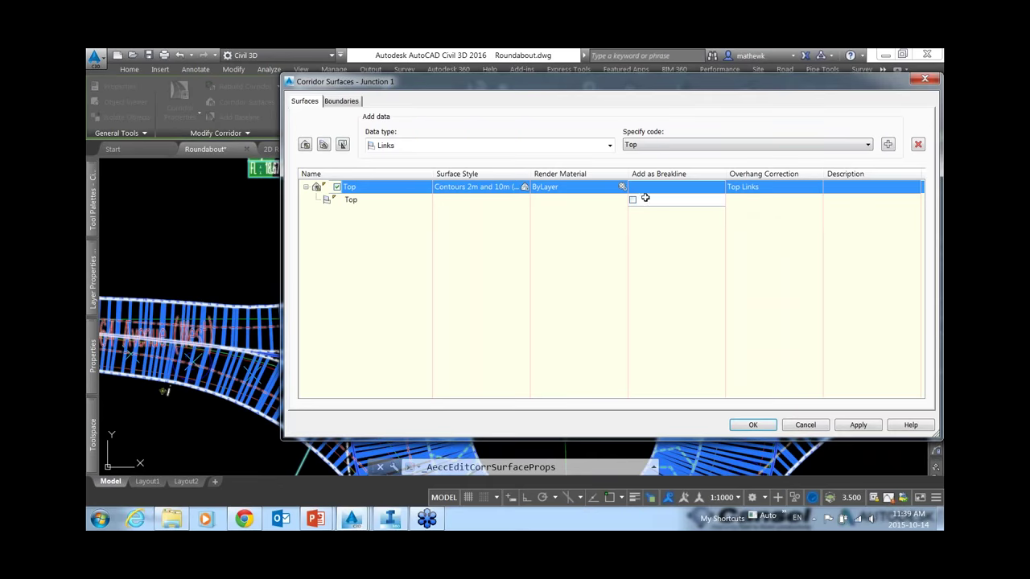
Step: Add a Corridor Shrinkwrap outside boundary to the Top surface, accept the corridor surfaces and clear the selection
{"action": "left_click", "coordinate": [344, 101]}
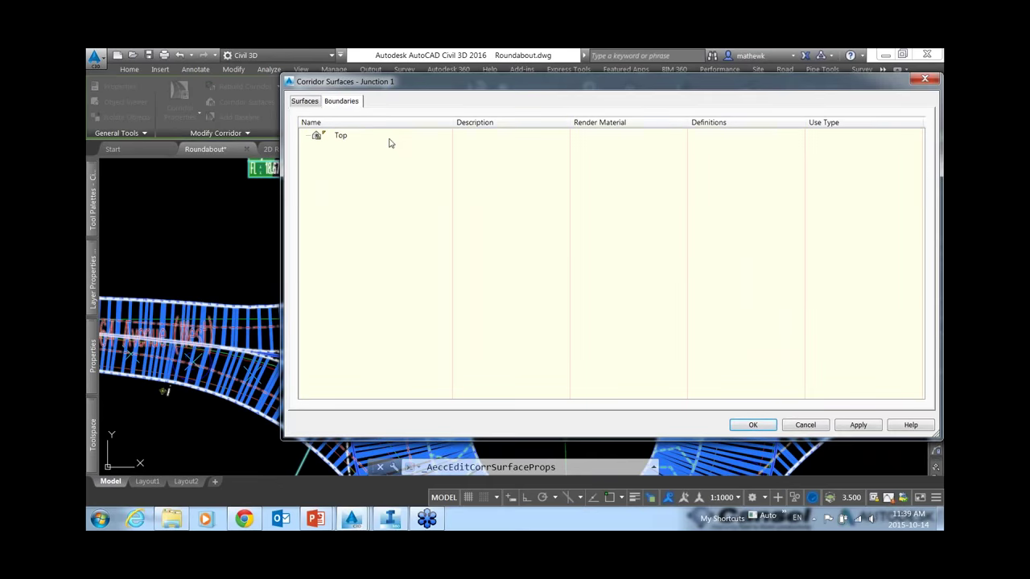
{"action": "right_click", "coordinate": [386, 138]}
{"action": "left_click", "coordinate": [426, 142]}
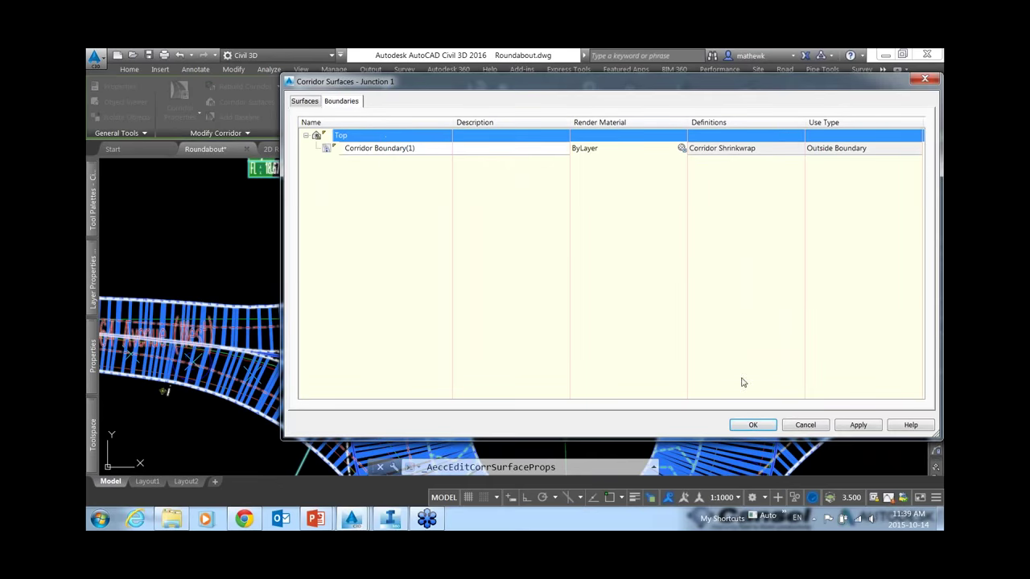
{"action": "left_click", "coordinate": [761, 427]}
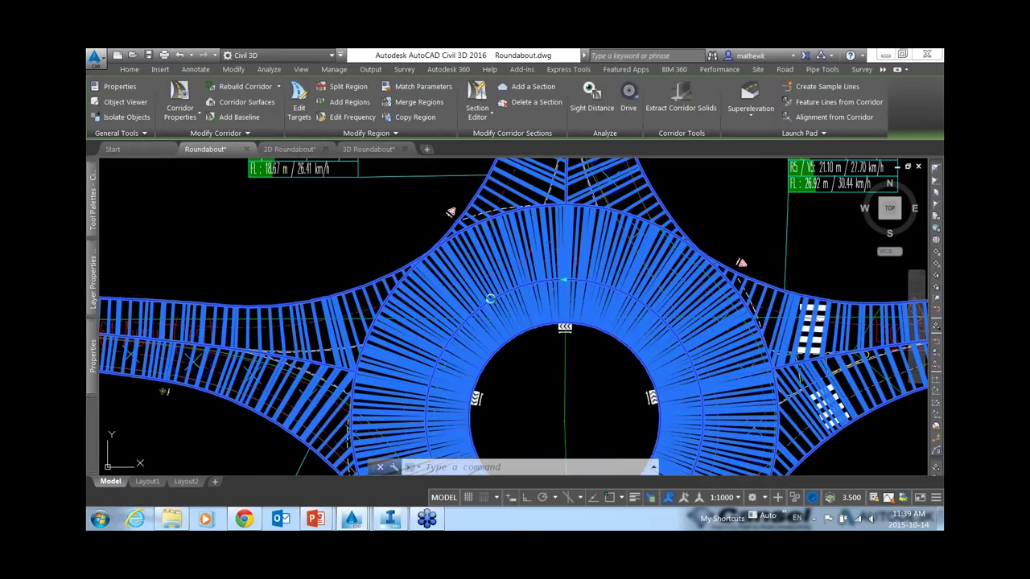
{"action": "key", "text": "Escape"}
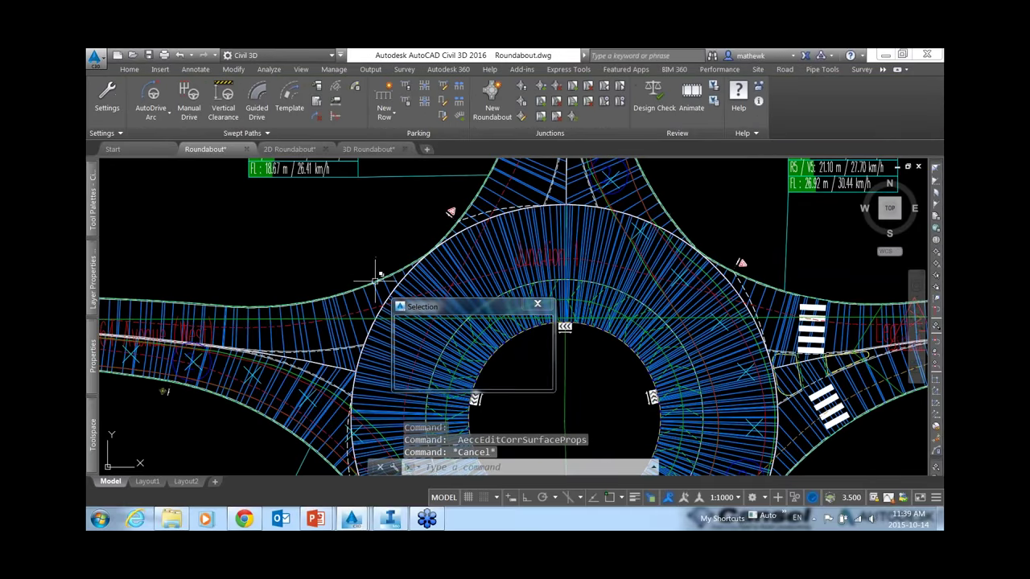
Step: Inspect the new corridor surface in the Object Viewer, orbiting around it, and close the viewer
{"action": "left_click", "coordinate": [376, 278]}
{"action": "left_click", "coordinate": [450, 327]}
{"action": "right_click", "coordinate": [563, 342]}
{"action": "left_click", "coordinate": [581, 290]}
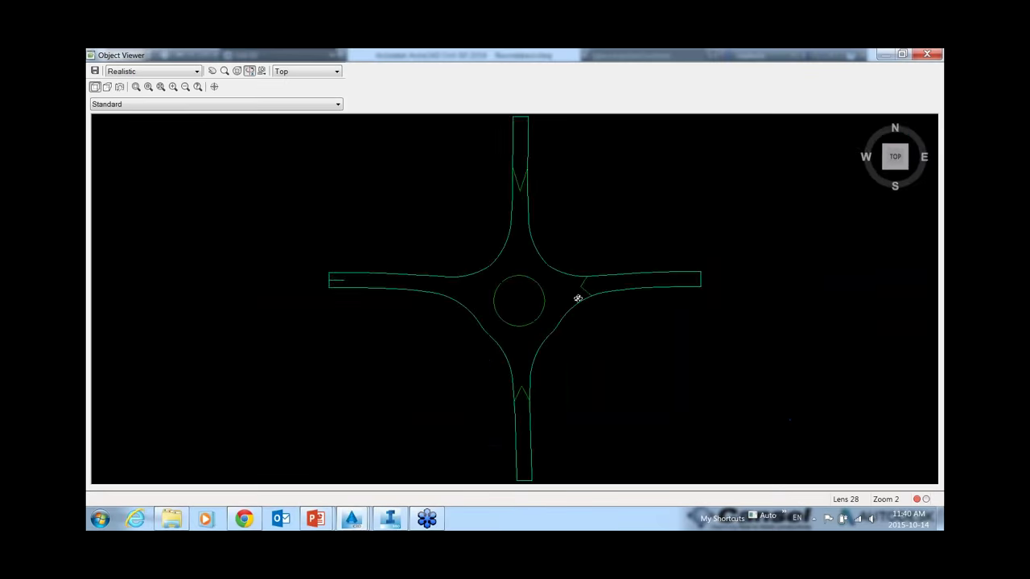
{"action": "left_click_drag", "start_coordinate": [556, 305], "coordinate": [607, 330]}
{"action": "key", "text": "Escape"}
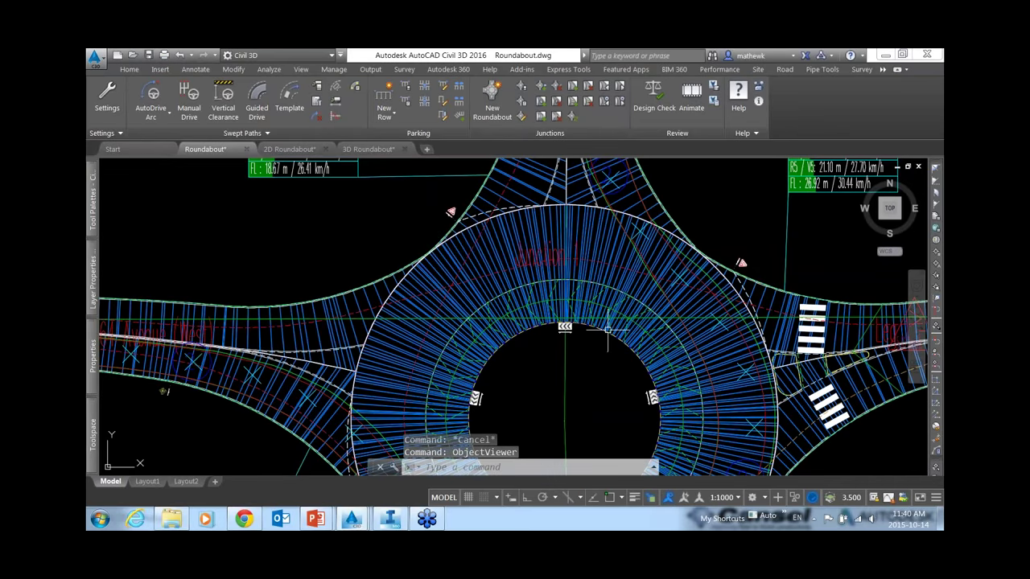
Step: Set Junction 1's Final Surface to Top with the plan projected onto it, apply the properties and clear the selection
{"action": "scroll", "coordinate": [481, 260], "scroll_direction": "down", "scroll_amount": 3}
{"action": "left_click", "coordinate": [727, 255]}
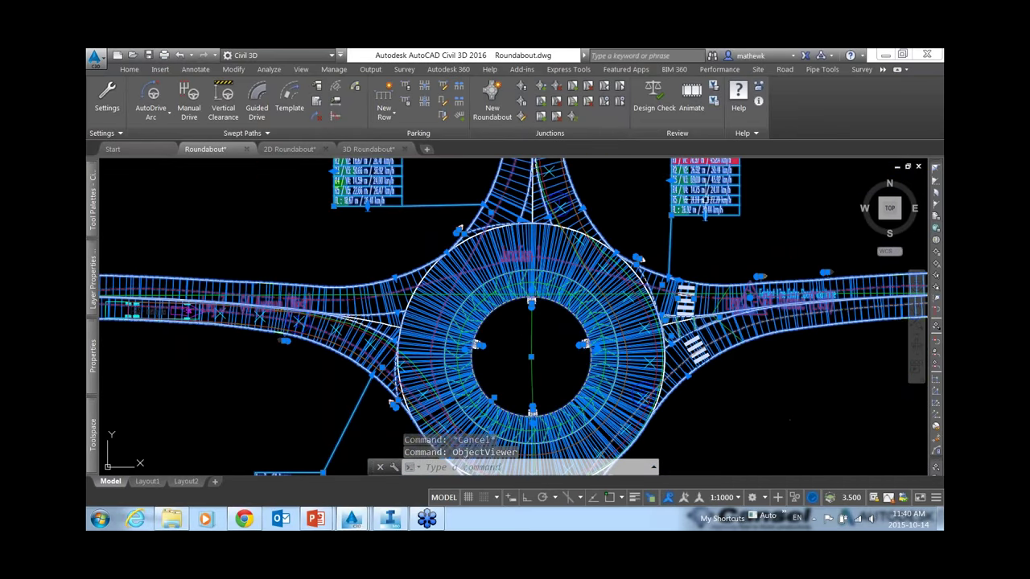
{"action": "left_click", "coordinate": [523, 118]}
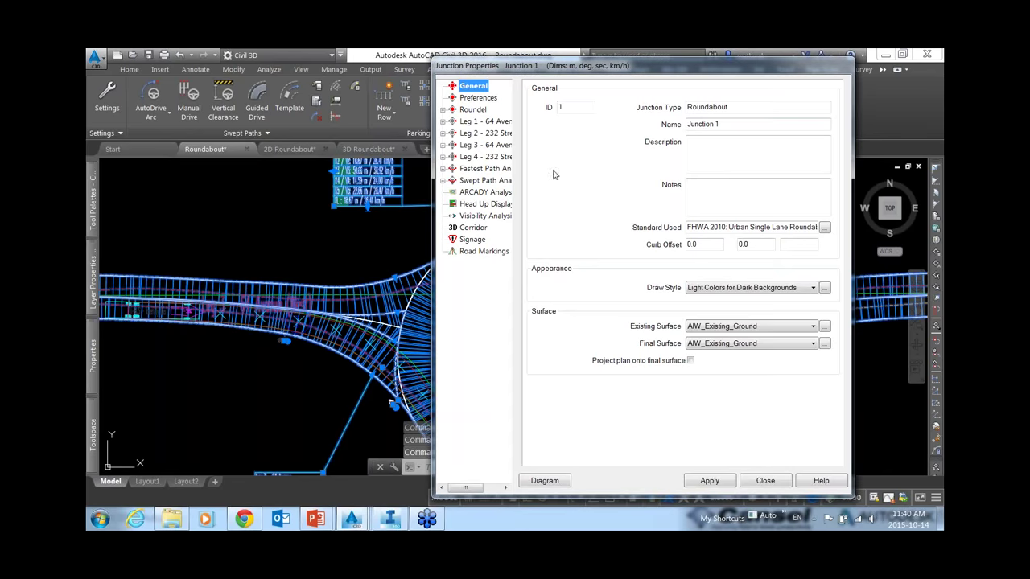
{"action": "left_click", "coordinate": [748, 344]}
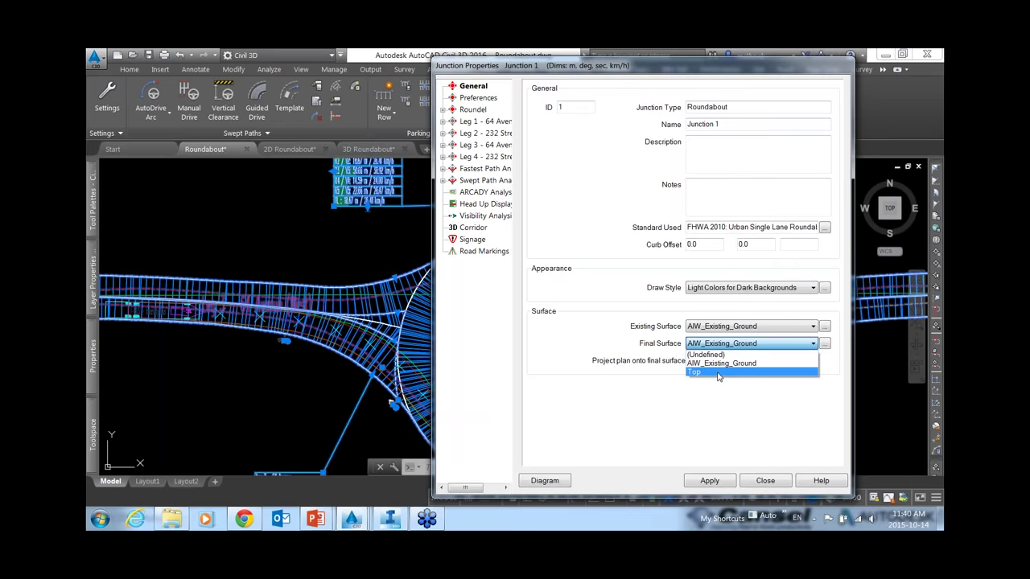
{"action": "left_click", "coordinate": [718, 372]}
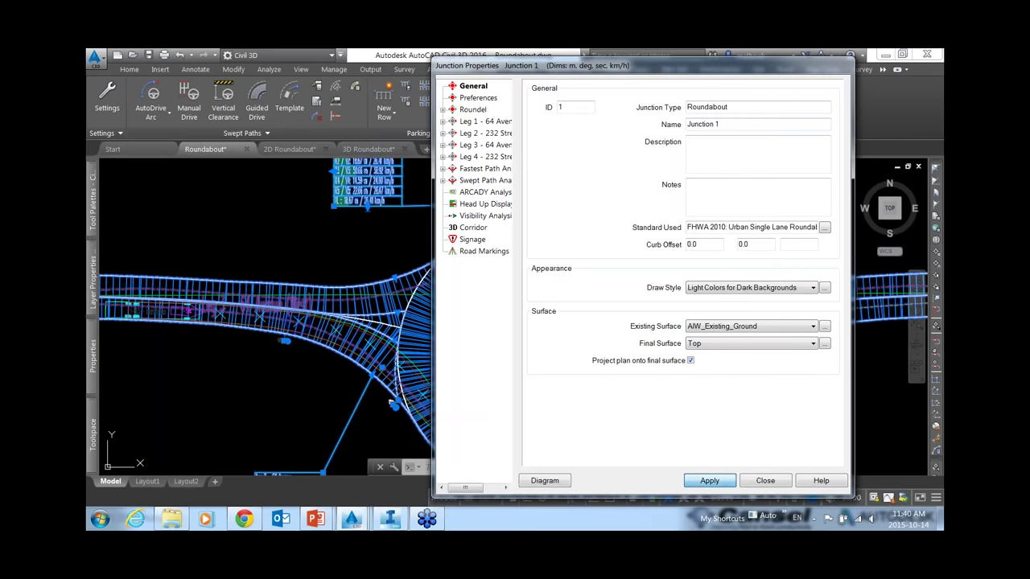
{"action": "left_click", "coordinate": [697, 477]}
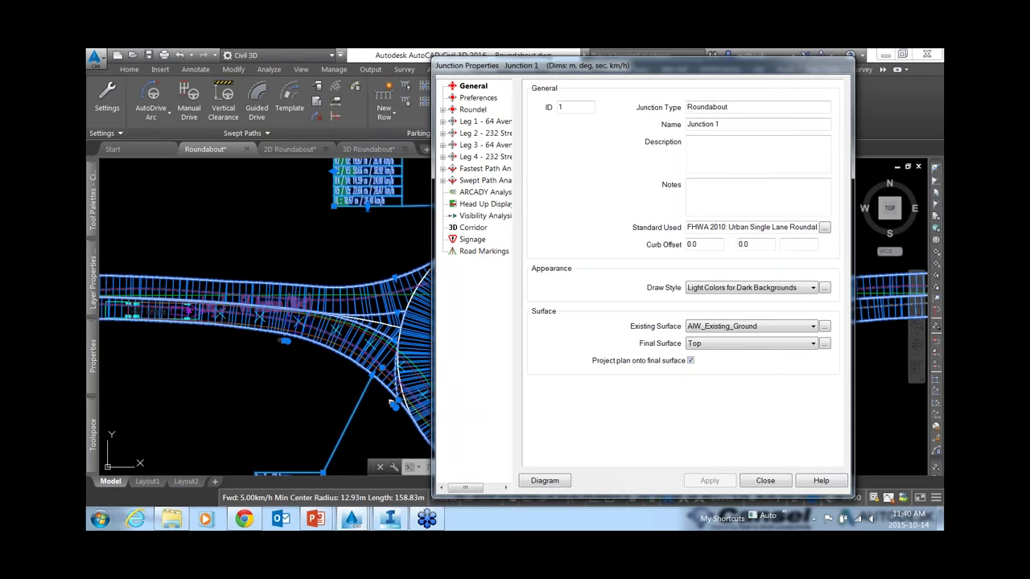
{"action": "left_click", "coordinate": [770, 481]}
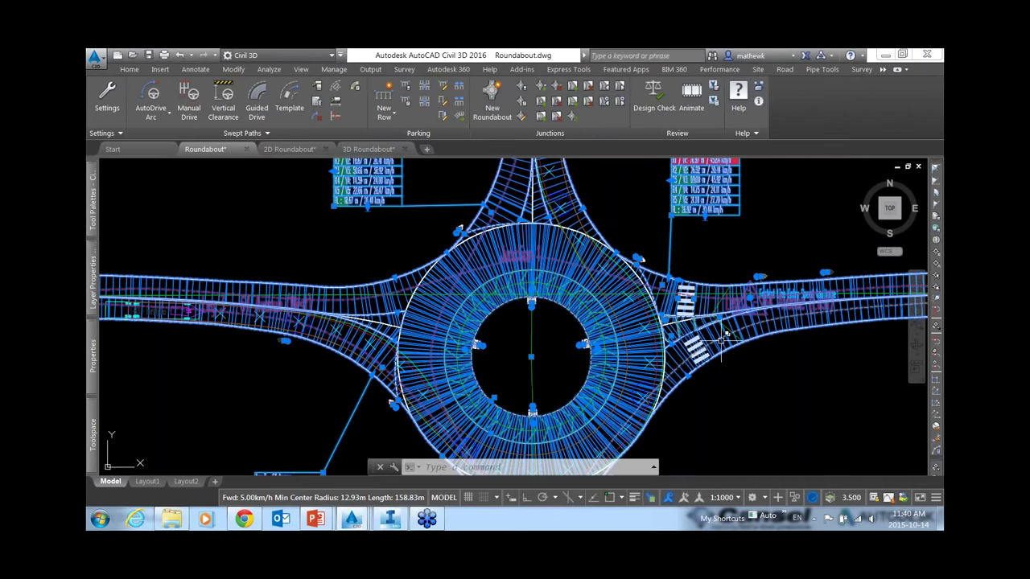
{"action": "mouse_move", "coordinate": [725, 336]}
{"action": "key", "text": "Escape"}
{"action": "key", "text": "Escape"}
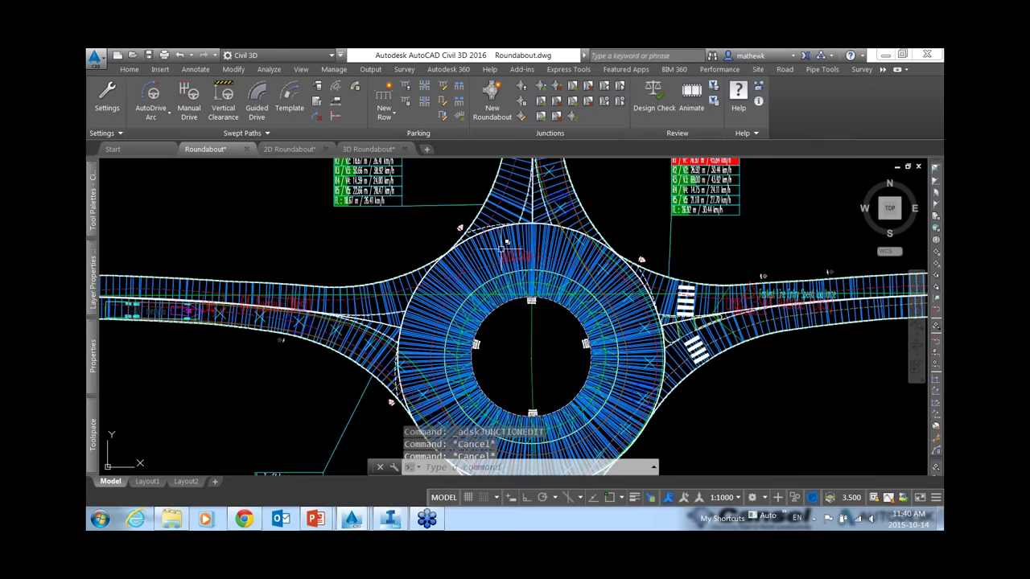
Step: Switch to the InfraWorks 360 roundabout model and review the file formats available for adding data sources
{"action": "scroll", "coordinate": [533, 238], "scroll_direction": "down", "scroll_amount": 4}
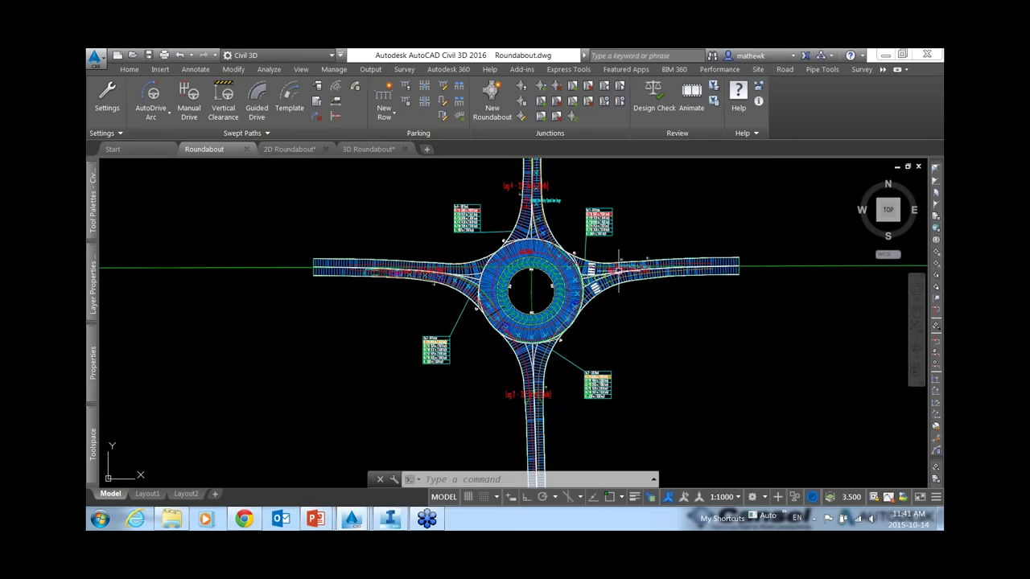
{"action": "left_click", "coordinate": [391, 522]}
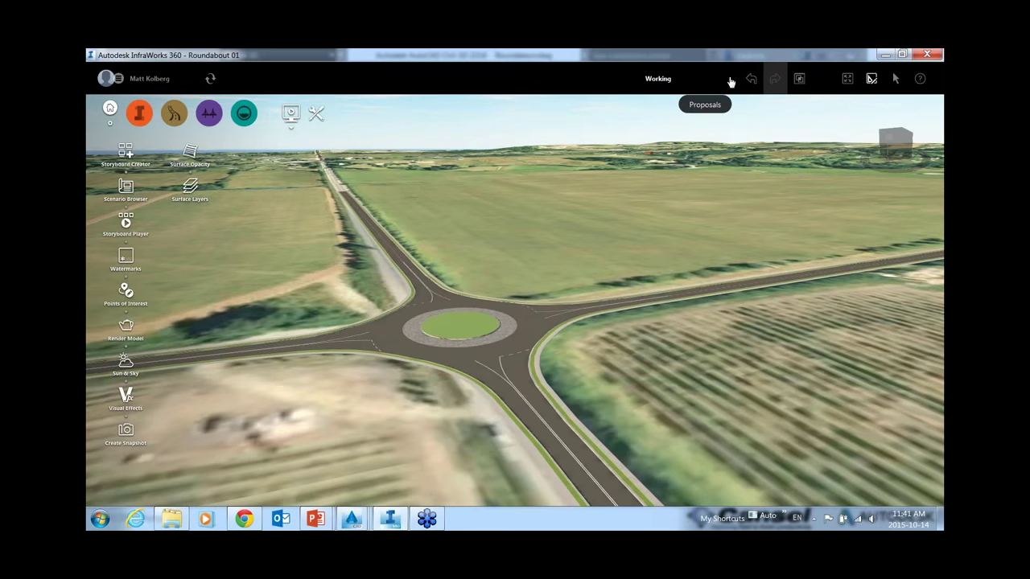
{"action": "left_click", "coordinate": [147, 116]}
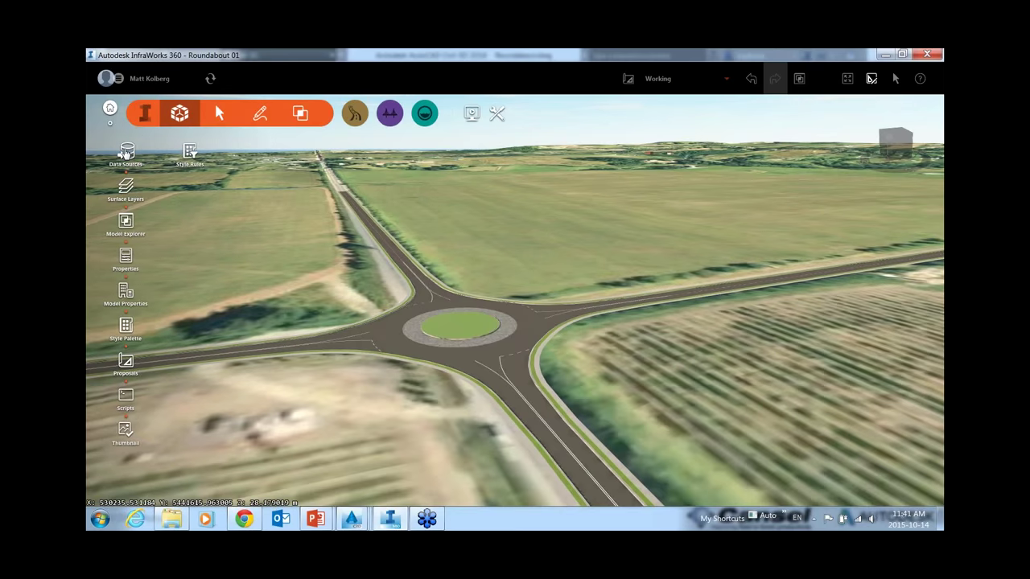
{"action": "left_click", "coordinate": [125, 153]}
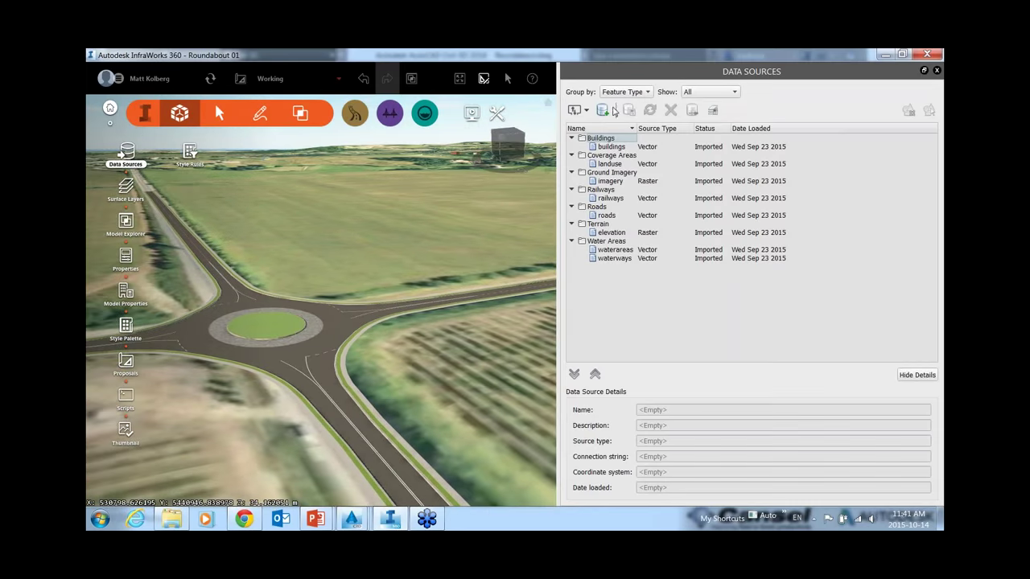
{"action": "left_click", "coordinate": [586, 111]}
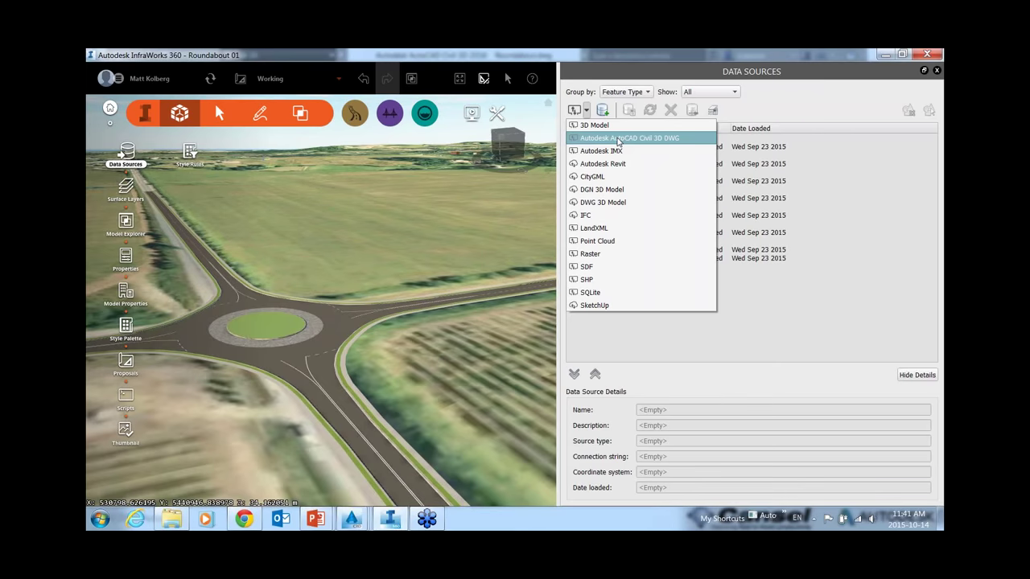
{"action": "left_click", "coordinate": [639, 62]}
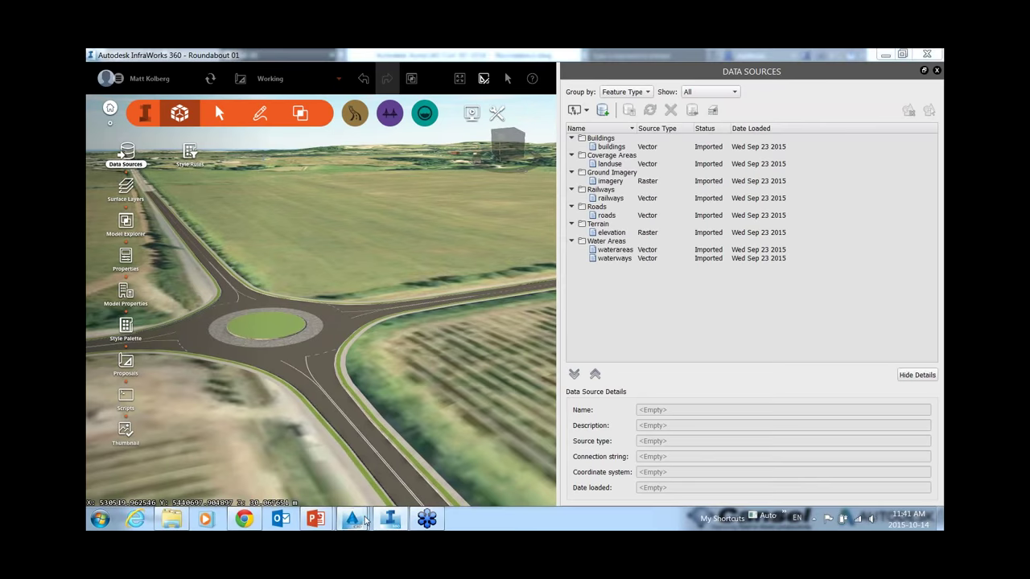
Step: Switch to the 3D Roundabout drawing in Civil 3D, select the Junction 1 corridor and open its code set style for editing
{"action": "mouse_move", "coordinate": [350, 518]}
{"action": "left_click", "coordinate": [378, 454]}
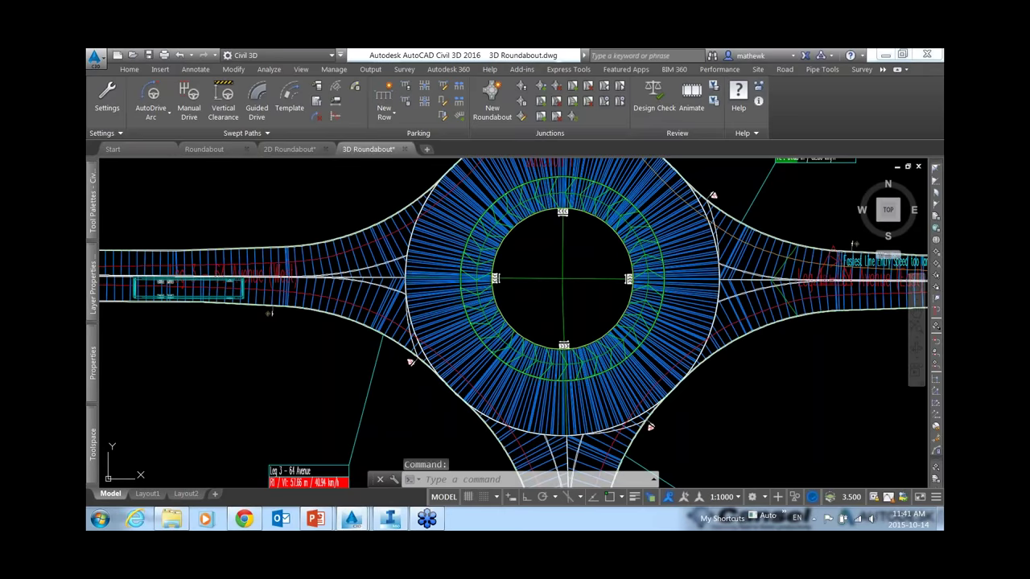
{"action": "left_click", "coordinate": [440, 277]}
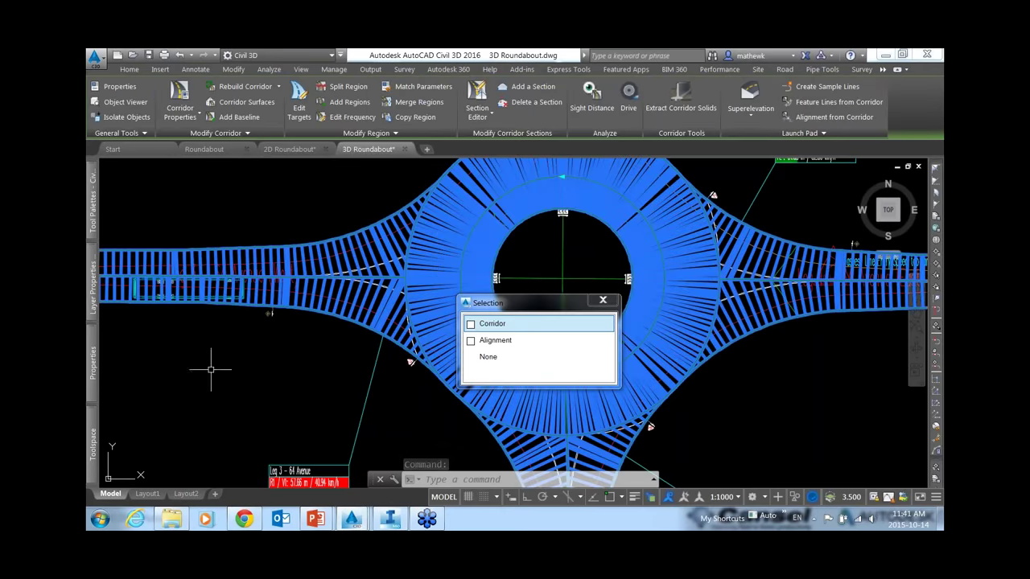
{"action": "left_click", "coordinate": [95, 366]}
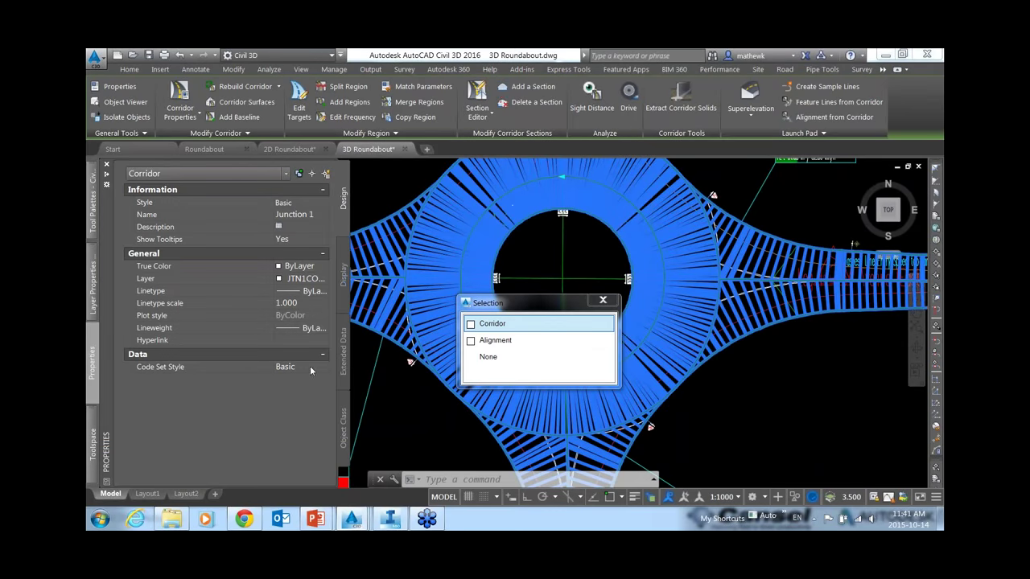
{"action": "right_click", "coordinate": [522, 216]}
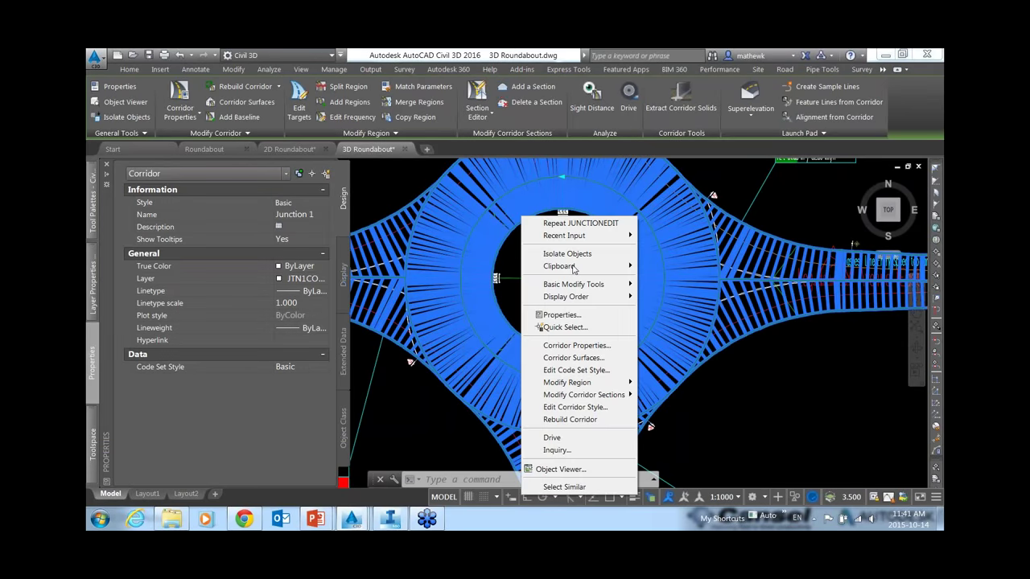
{"action": "left_click", "coordinate": [574, 370]}
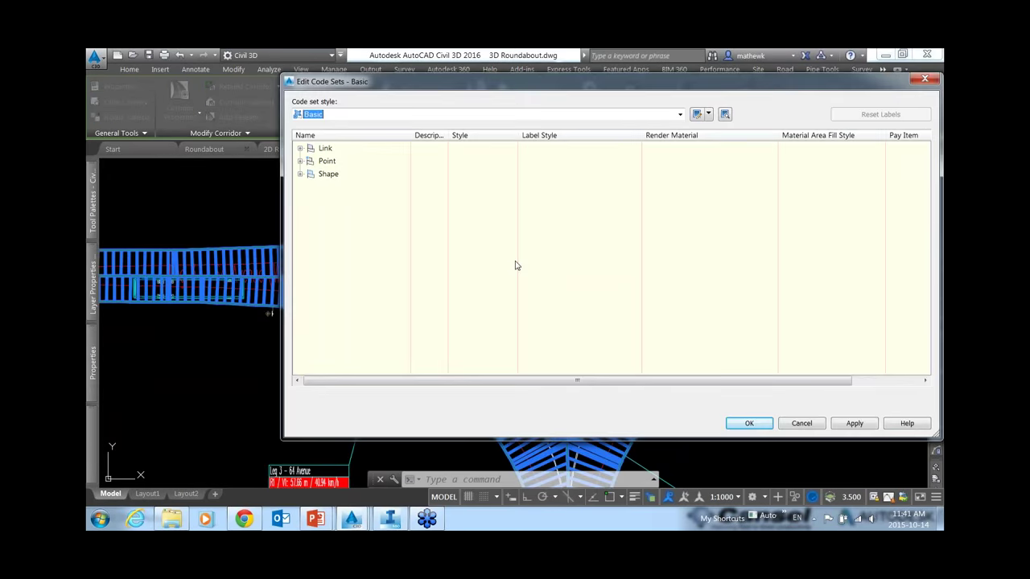
Step: Examine the link codes of the Basic code set style, including Pave, Base, SubBase and Datum
{"action": "left_click", "coordinate": [300, 149]}
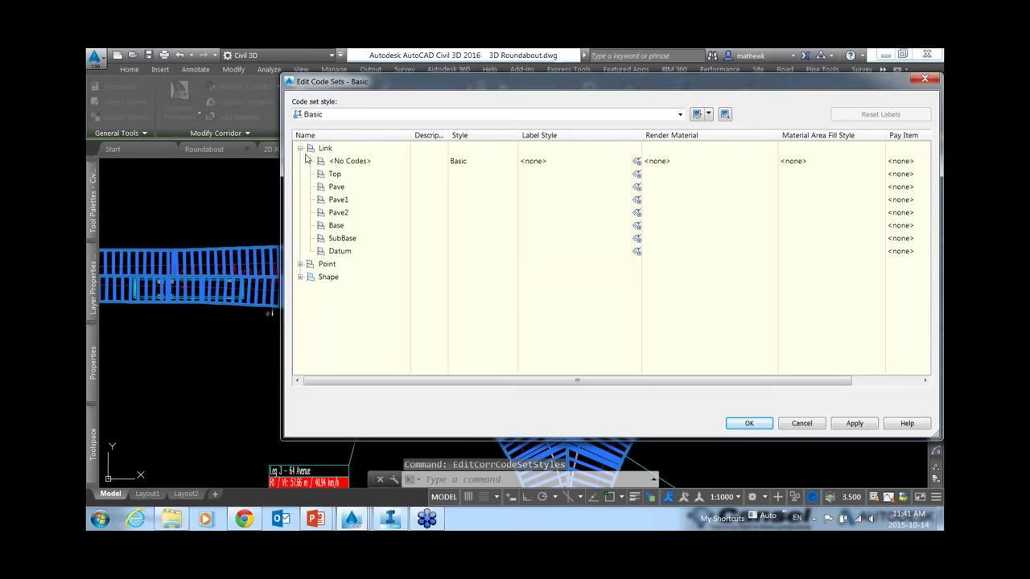
{"action": "left_click_drag", "start_coordinate": [602, 89], "coordinate": [488, 99]}
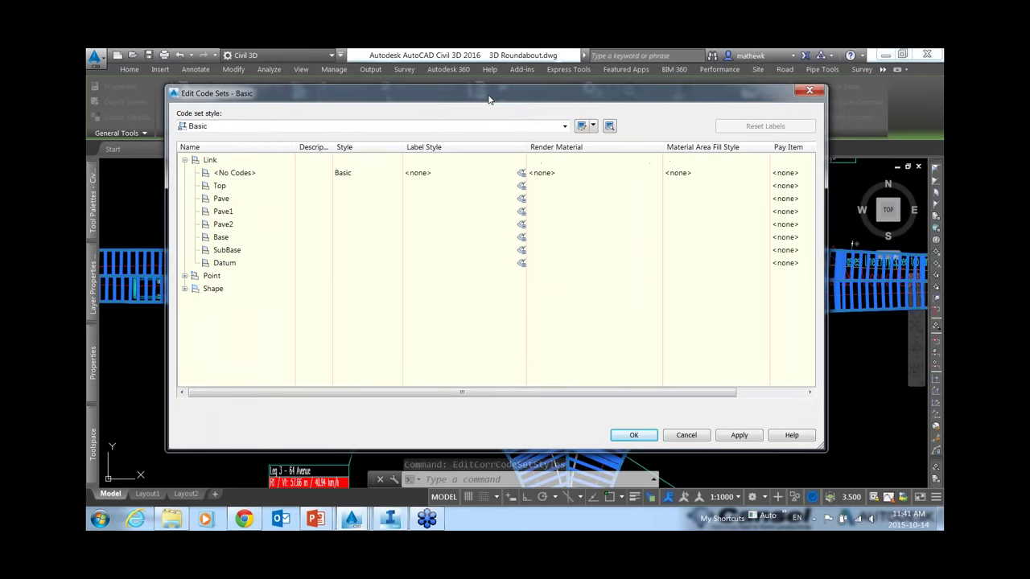
{"action": "left_click", "coordinate": [224, 200]}
{"action": "left_click", "coordinate": [245, 237]}
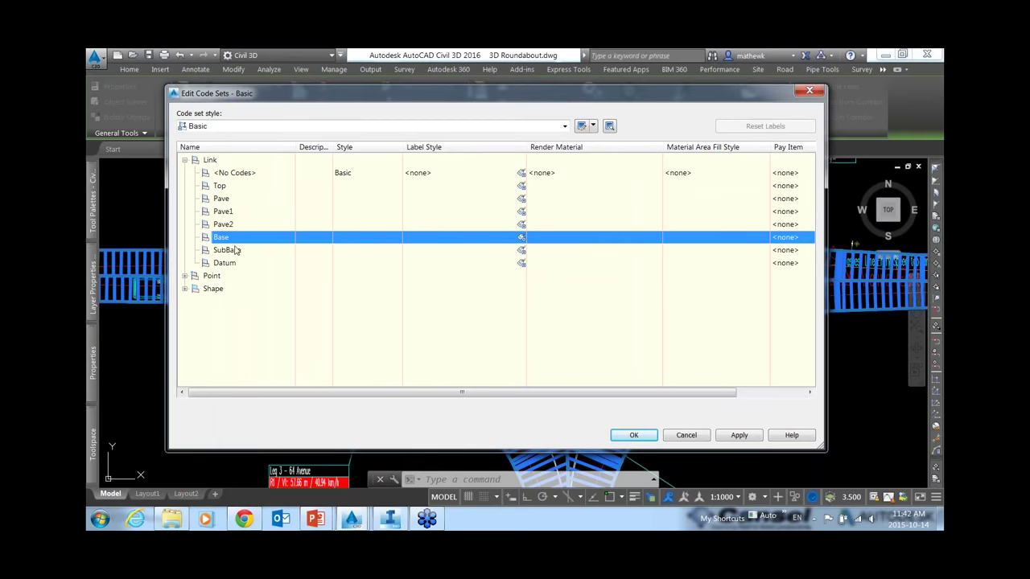
{"action": "left_click", "coordinate": [235, 251]}
{"action": "left_click", "coordinate": [233, 273]}
{"action": "left_click", "coordinate": [240, 251]}
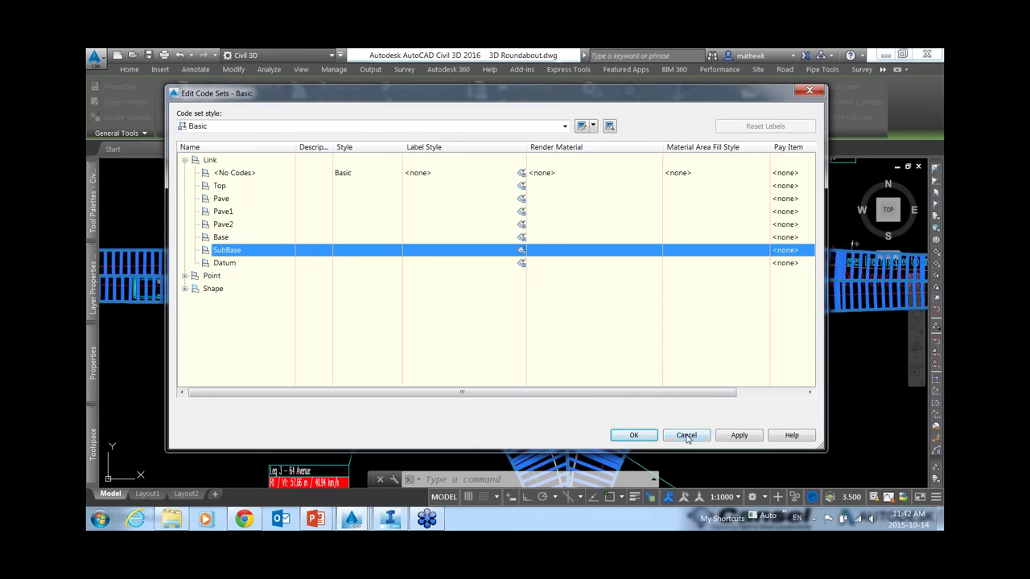
Step: Display the All Codes code set style, examine the render materials of its Pave and SubBase links, and exit without applying changes
{"action": "left_click", "coordinate": [550, 128]}
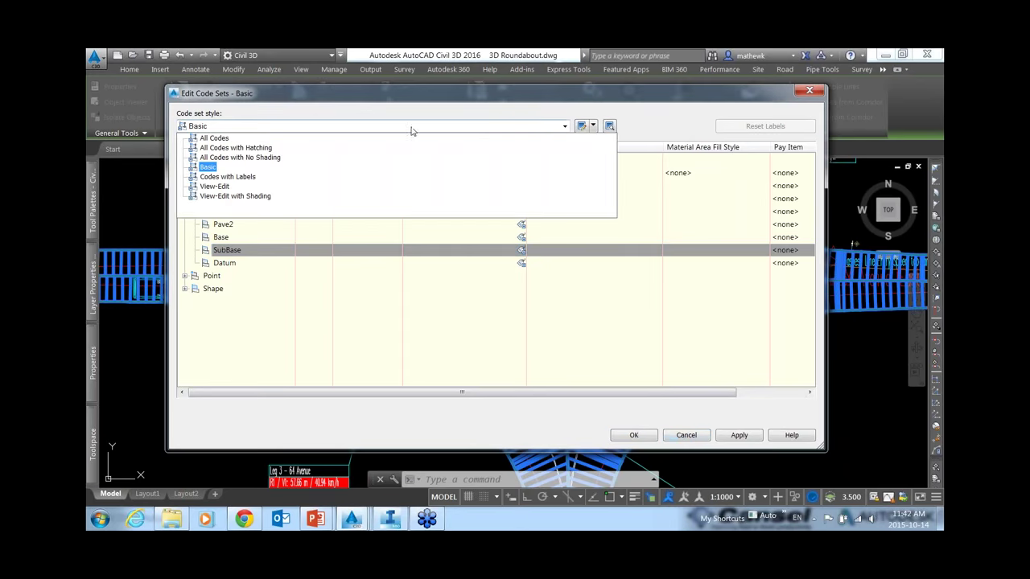
{"action": "left_click", "coordinate": [213, 138]}
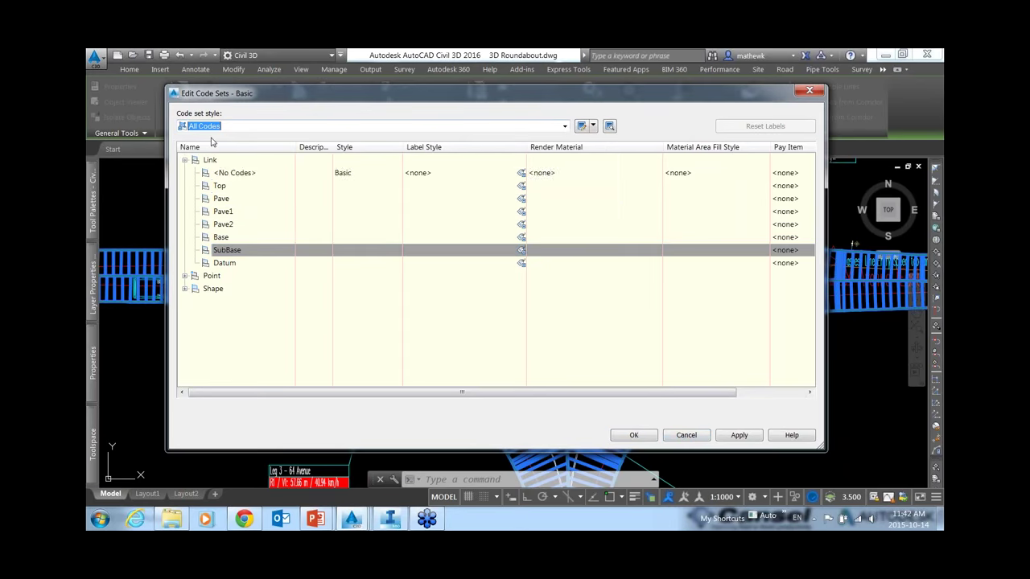
{"action": "left_click", "coordinate": [183, 160]}
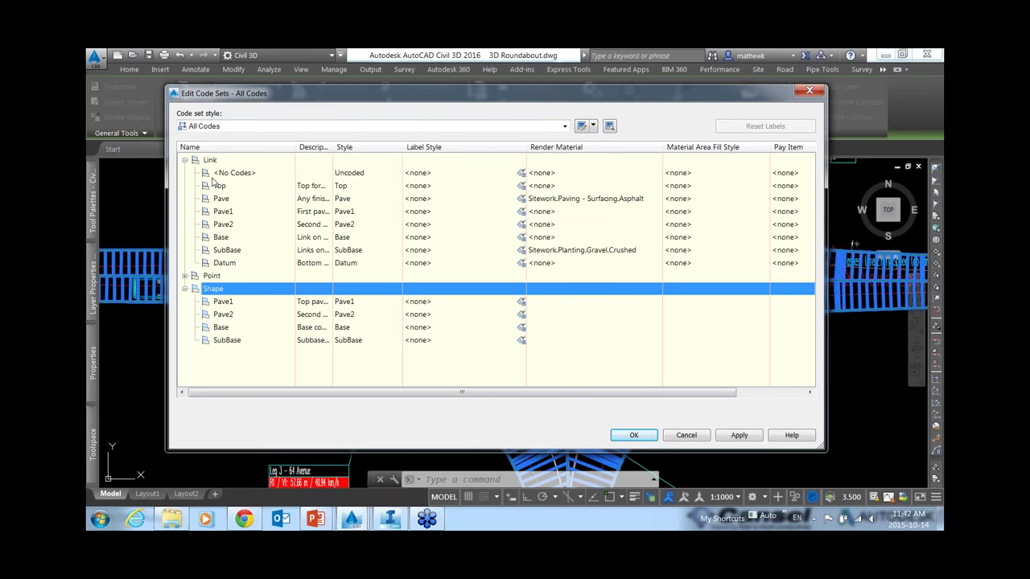
{"action": "left_click", "coordinate": [226, 200]}
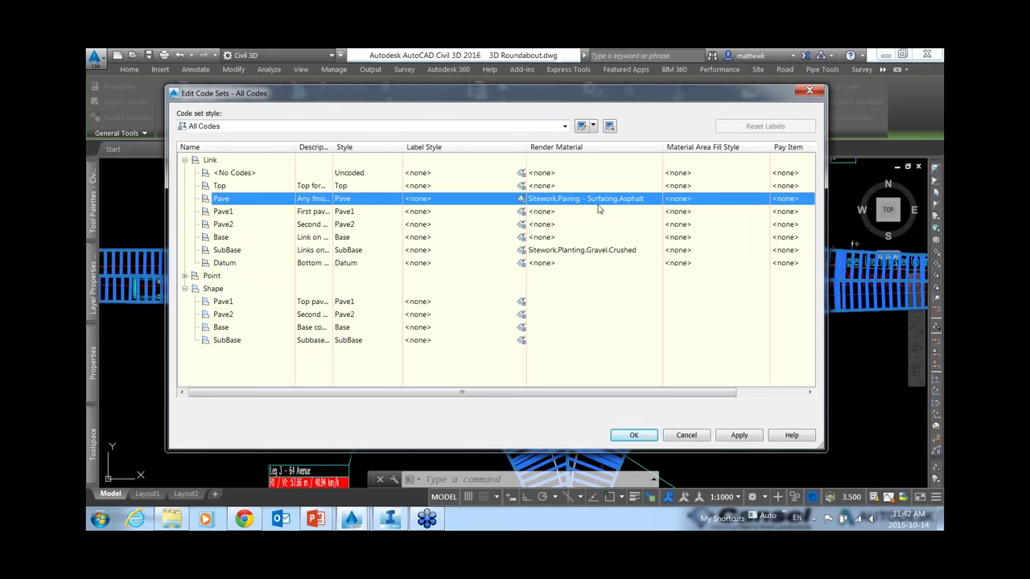
{"action": "left_click", "coordinate": [272, 250]}
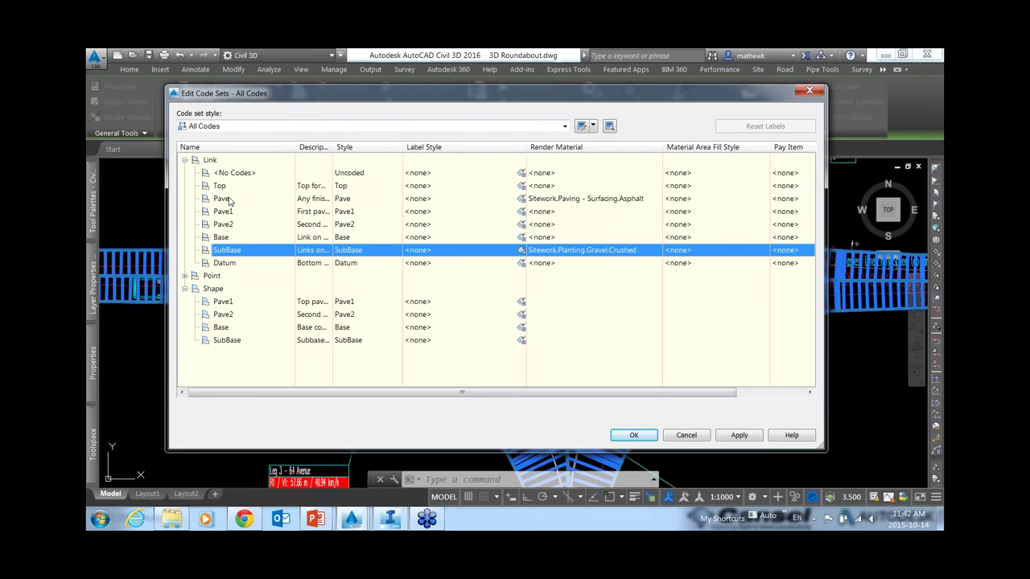
{"action": "mouse_move", "coordinate": [229, 201]}
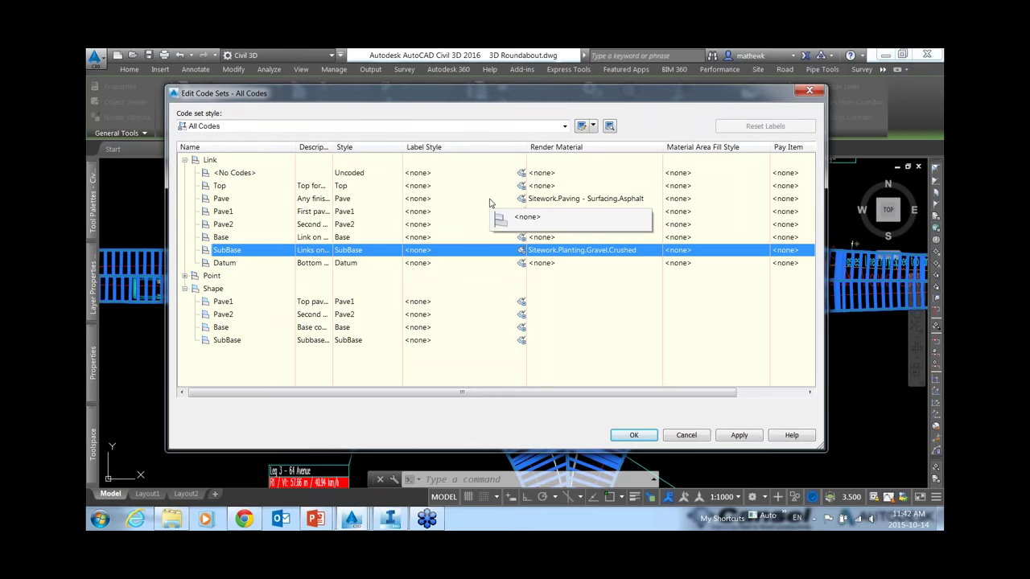
{"action": "left_click", "coordinate": [274, 127]}
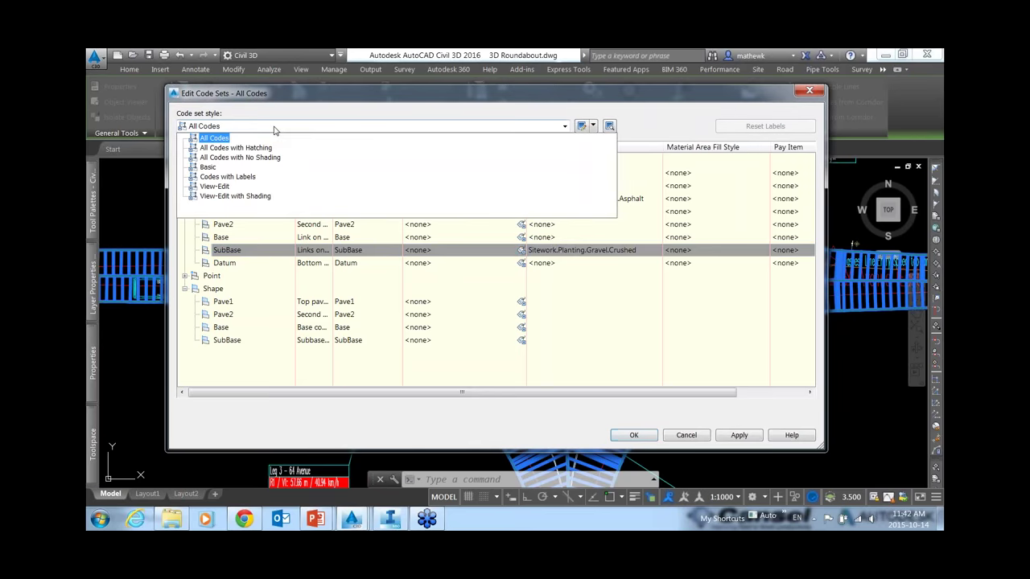
{"action": "left_click", "coordinate": [273, 127]}
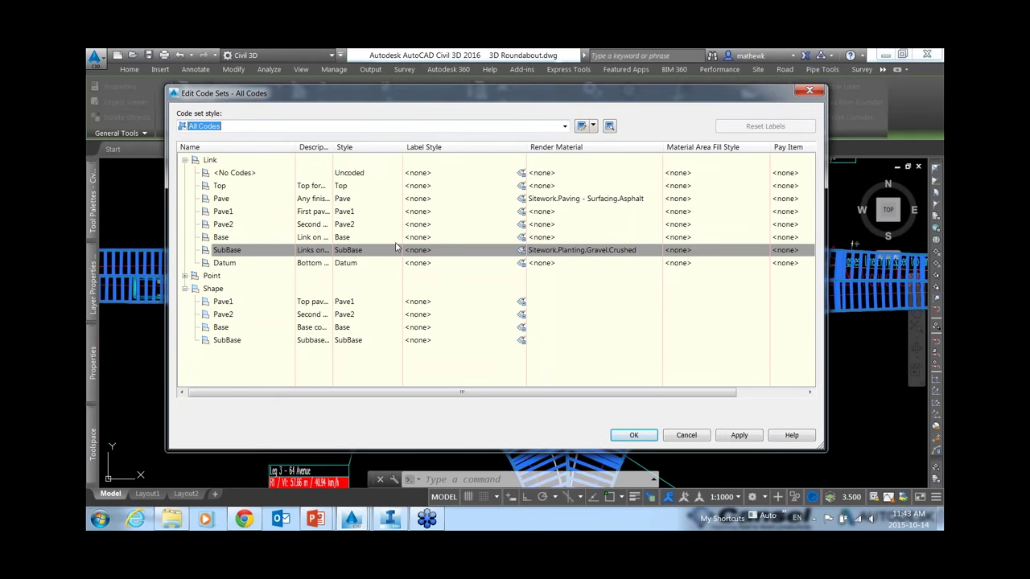
{"action": "left_click", "coordinate": [686, 436]}
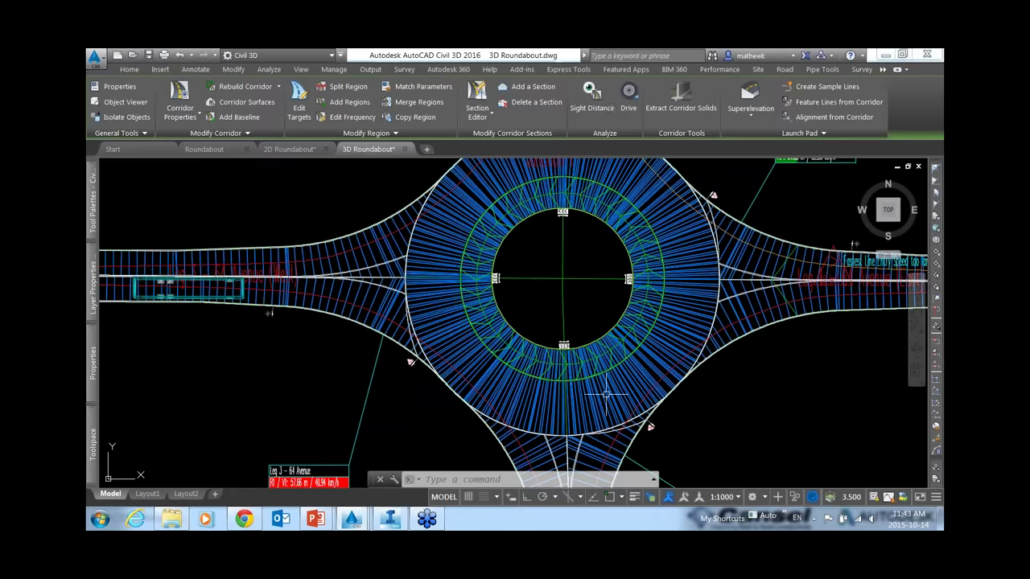
Step: Switch to InfraWorks 360 and browse for 3D Roundabout.dwg as an Autodesk AutoCAD Civil 3D DWG data source without importing it
{"action": "left_click", "coordinate": [393, 521]}
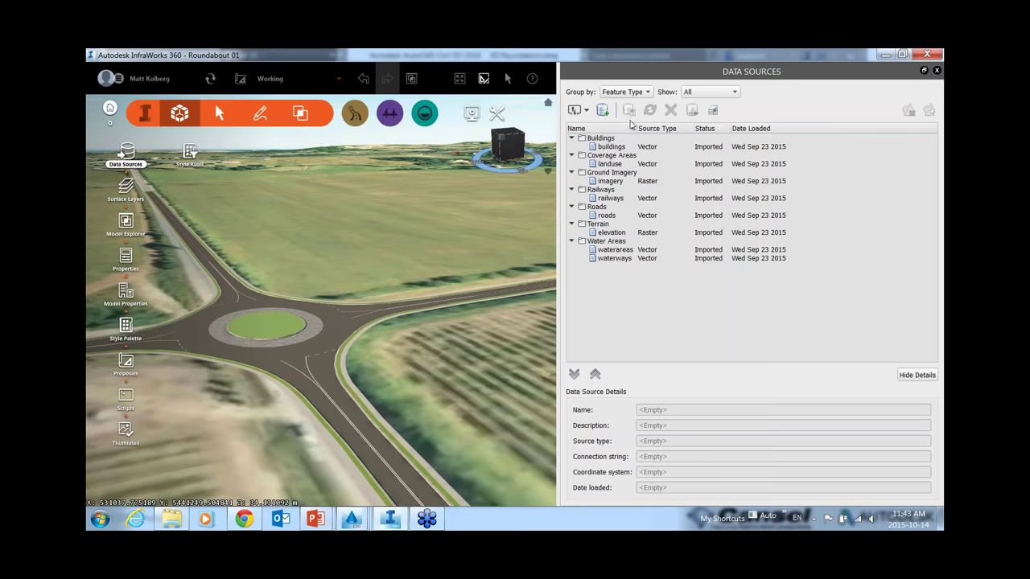
{"action": "left_click", "coordinate": [587, 110]}
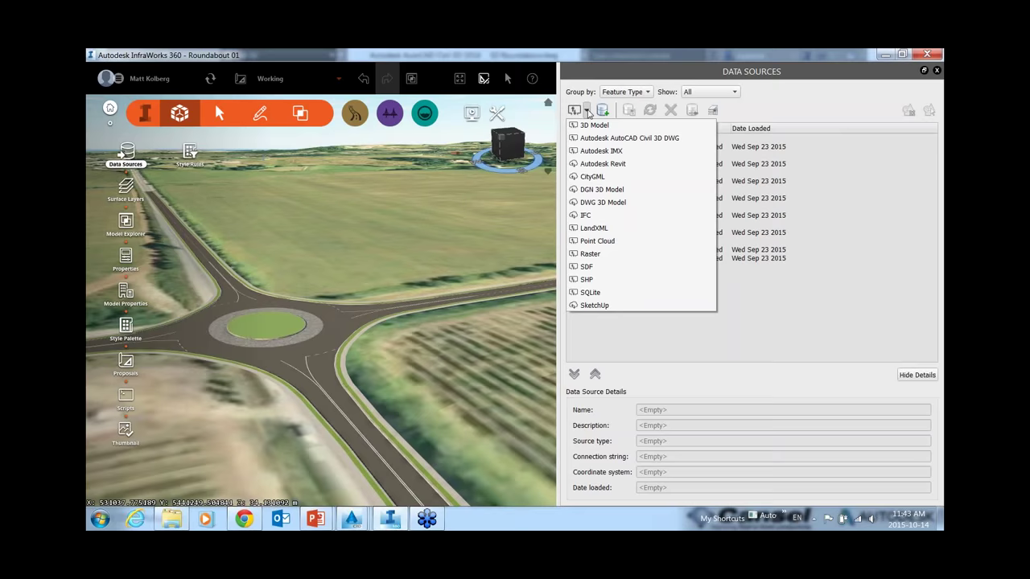
{"action": "left_click", "coordinate": [626, 138]}
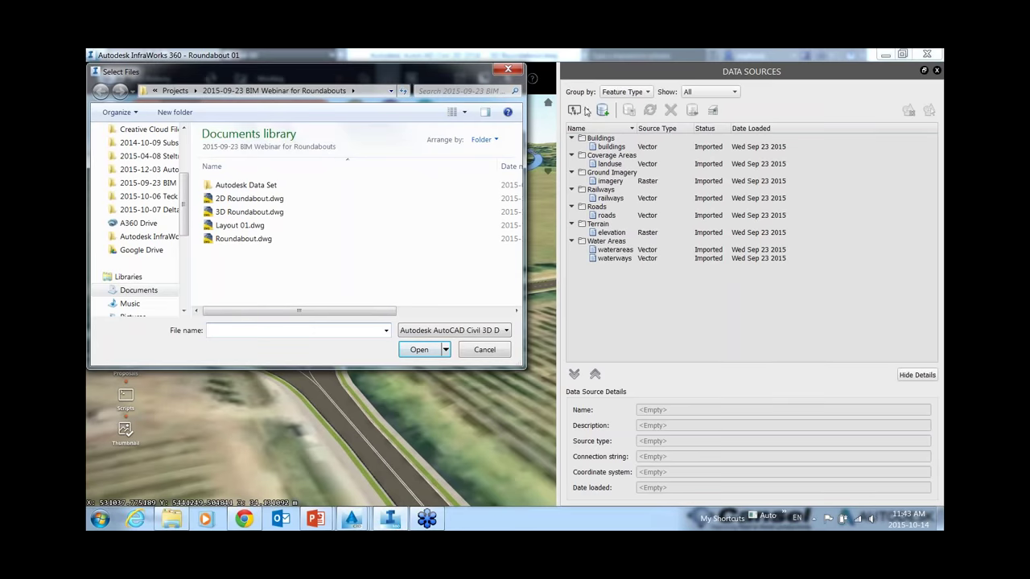
{"action": "left_click", "coordinate": [232, 212]}
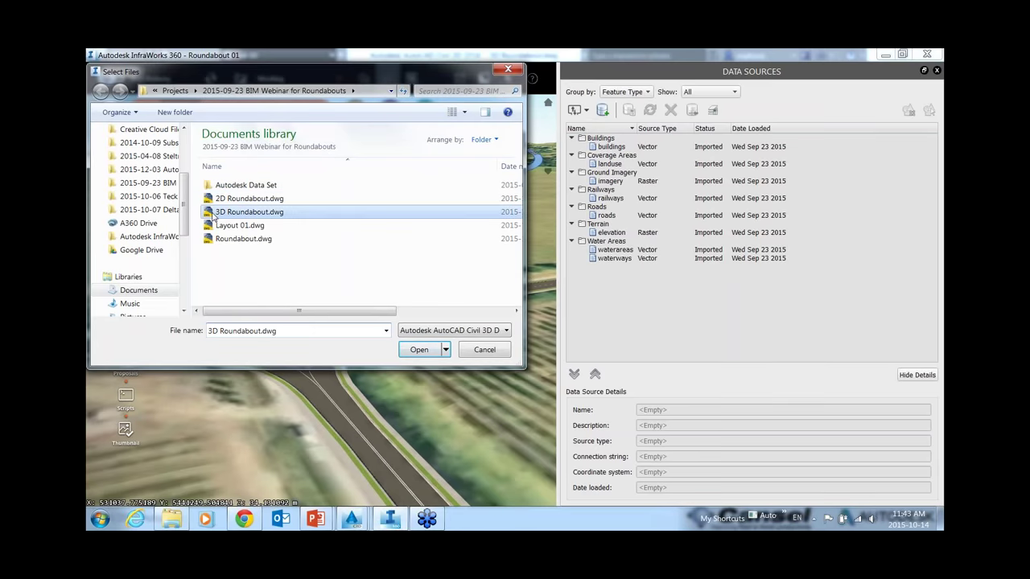
{"action": "left_click", "coordinate": [485, 353]}
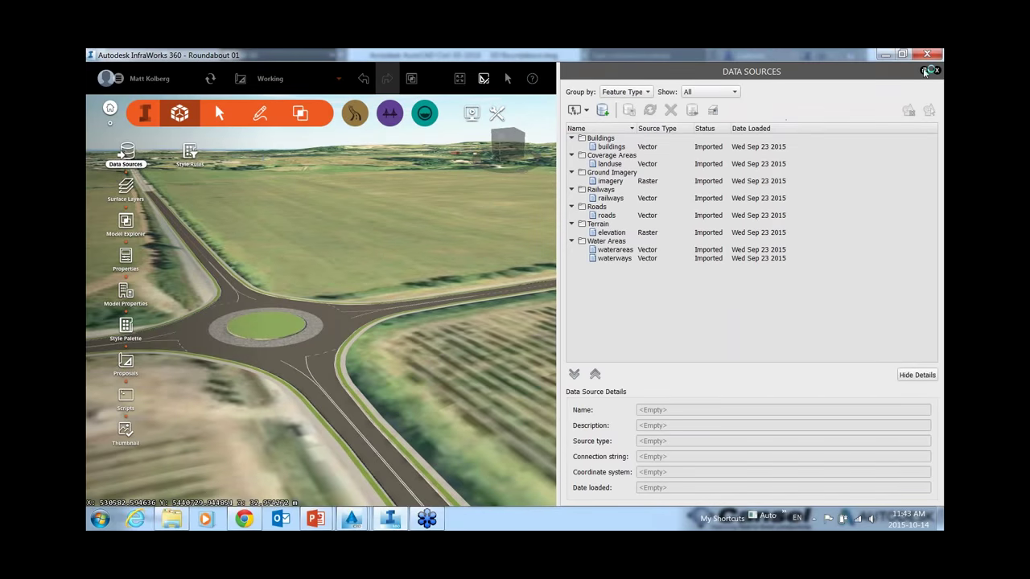
Step: Undock and close the data sources list, and switch the active proposal from Working to C3D_Roundabout
{"action": "left_click", "coordinate": [926, 71]}
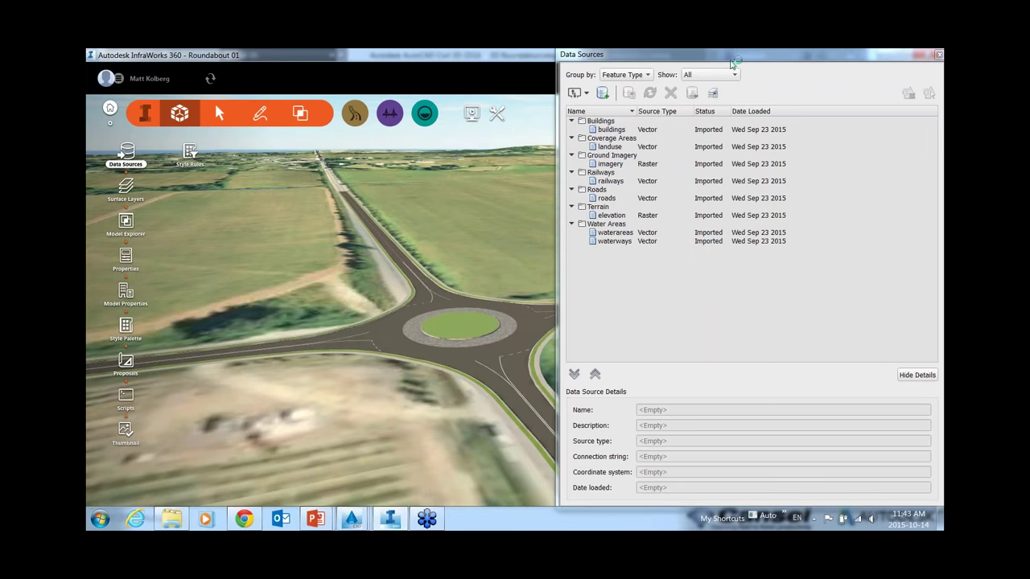
{"action": "left_click_drag", "start_coordinate": [732, 59], "coordinate": [678, 124]}
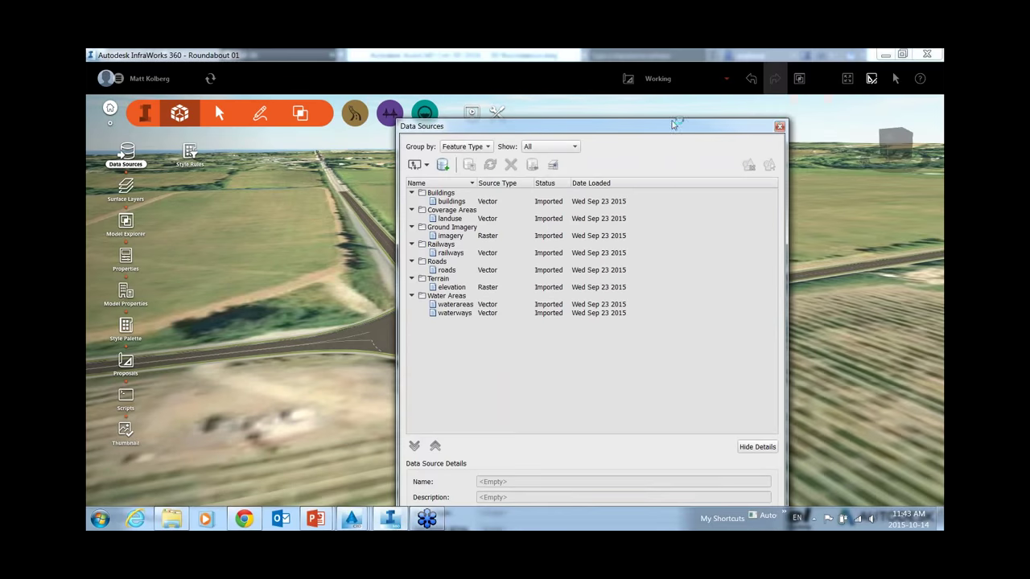
{"action": "left_click", "coordinate": [779, 127]}
{"action": "left_click", "coordinate": [713, 85]}
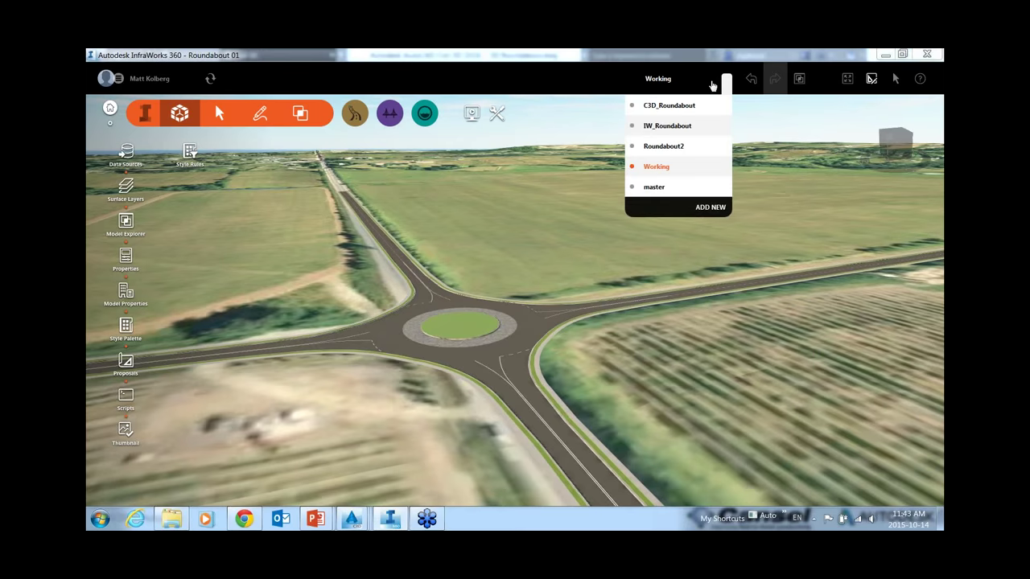
{"action": "left_click", "coordinate": [669, 105]}
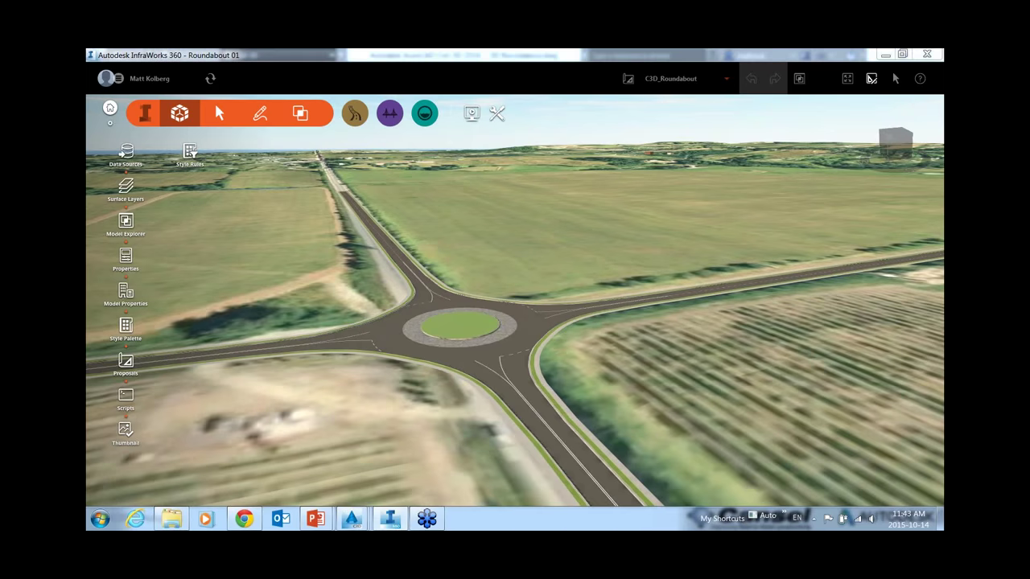
{"action": "scroll", "coordinate": [572, 225], "scroll_direction": "up", "scroll_amount": 5}
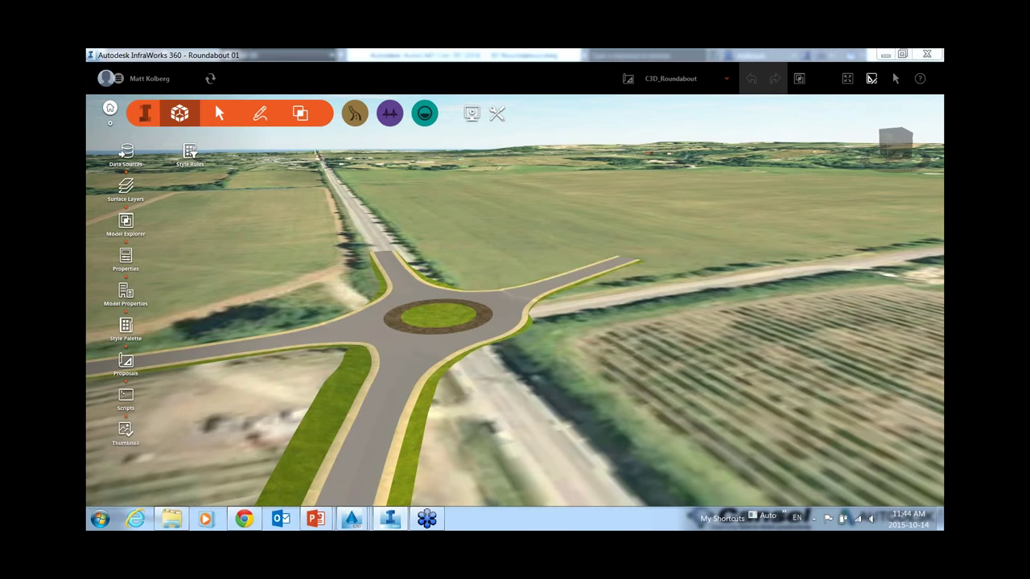
Step: Examine the proposal's data sources Asph, Layout 01 - CORRIDOR COVERAGES and Layout 01 - Top, and close the list
{"action": "left_click", "coordinate": [125, 155]}
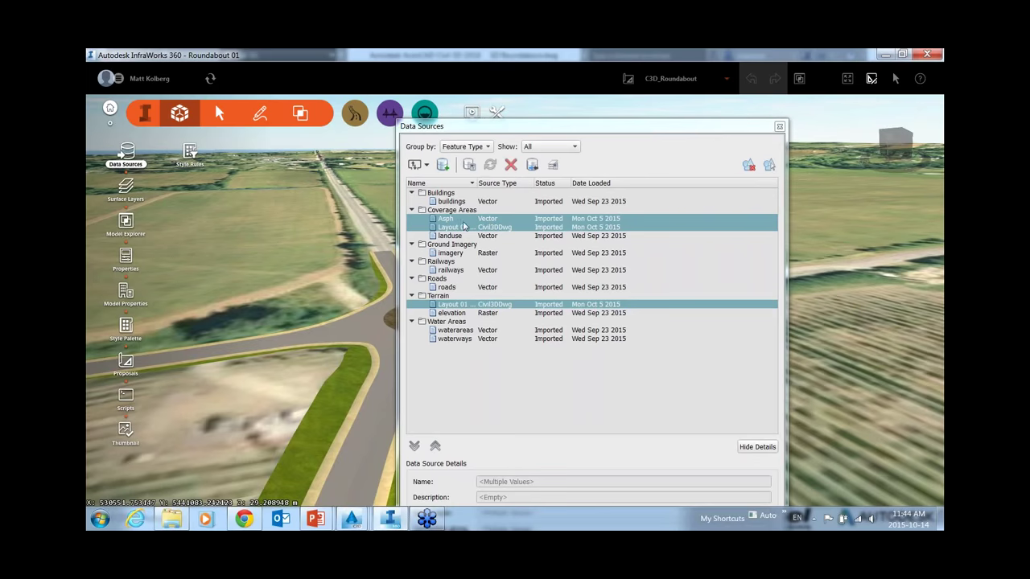
{"action": "left_click", "coordinate": [455, 306]}
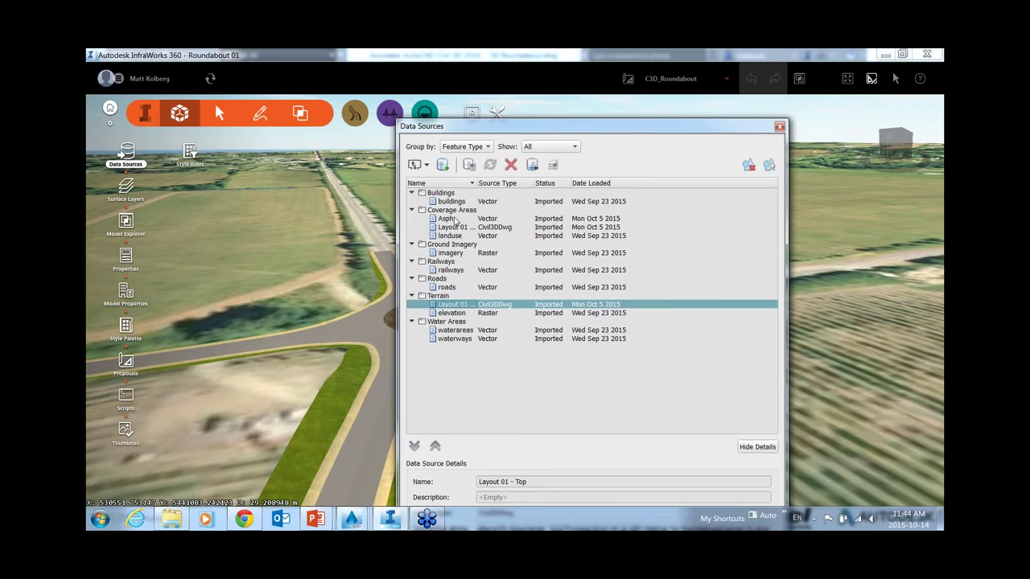
{"action": "left_click", "coordinate": [462, 218]}
{"action": "left_click", "coordinate": [445, 228]}
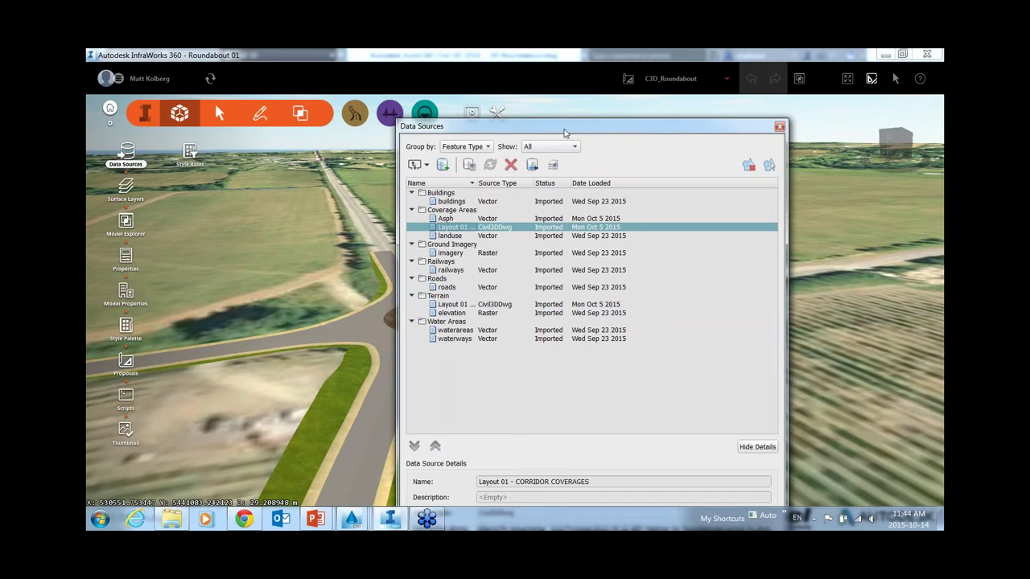
{"action": "left_click_drag", "start_coordinate": [563, 126], "coordinate": [671, 113]}
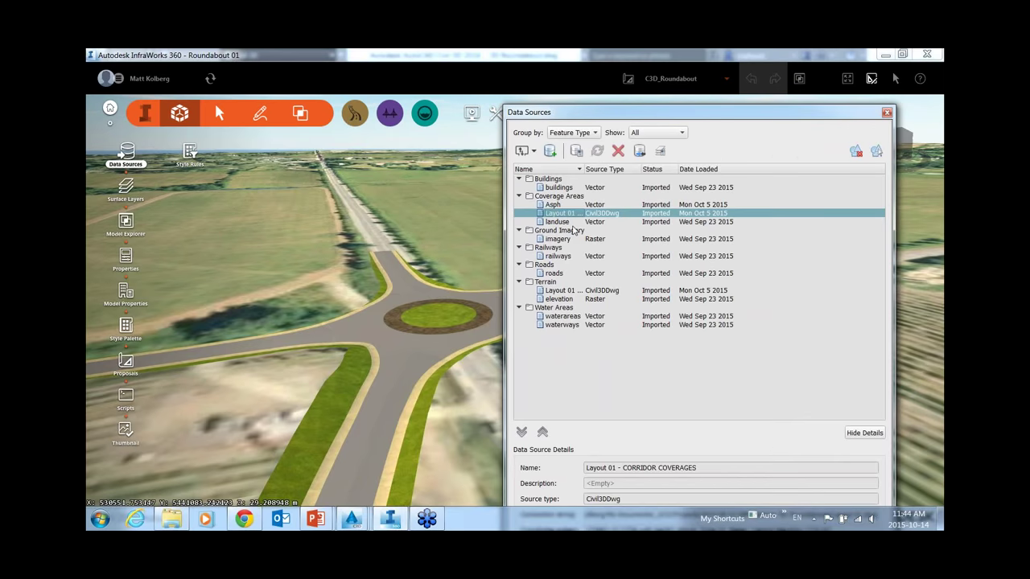
{"action": "left_click", "coordinate": [557, 291]}
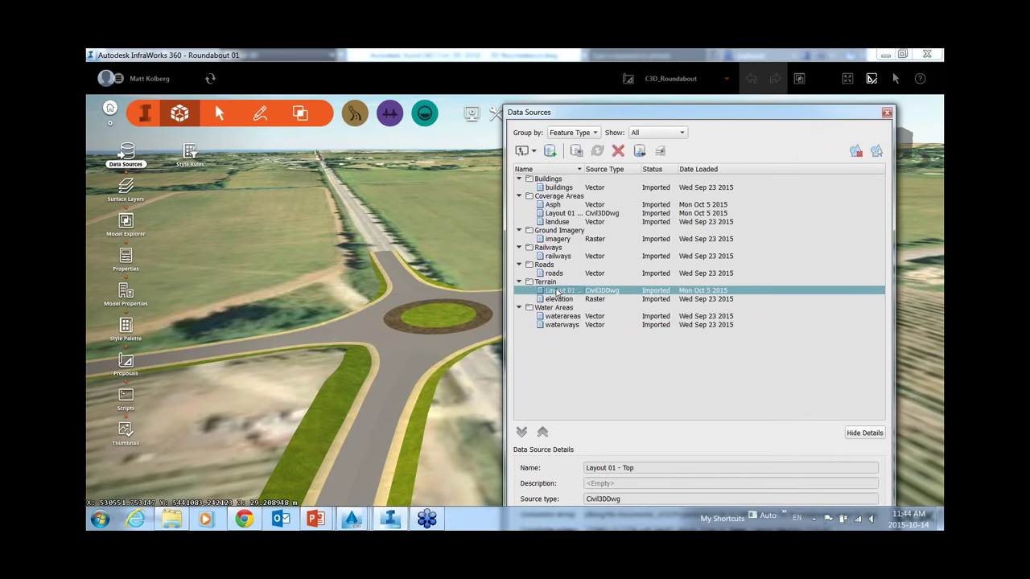
{"action": "left_click", "coordinate": [555, 213]}
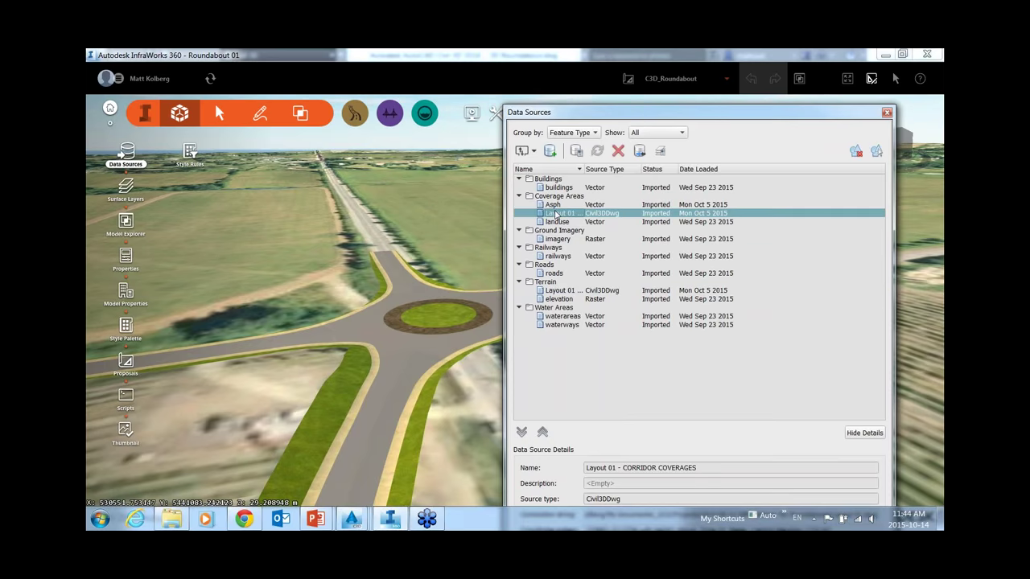
{"action": "left_click", "coordinate": [558, 292]}
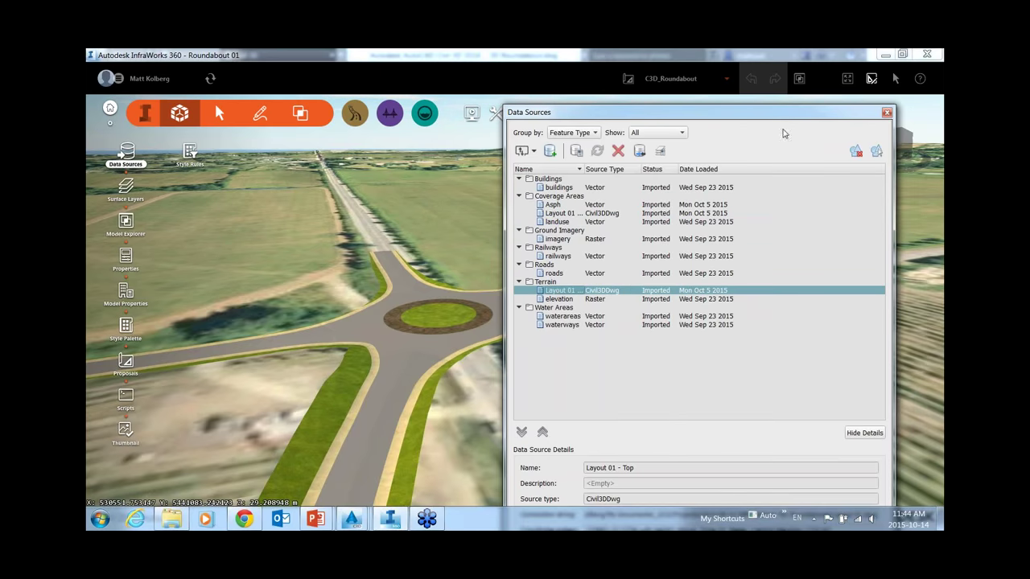
{"action": "left_click", "coordinate": [887, 112]}
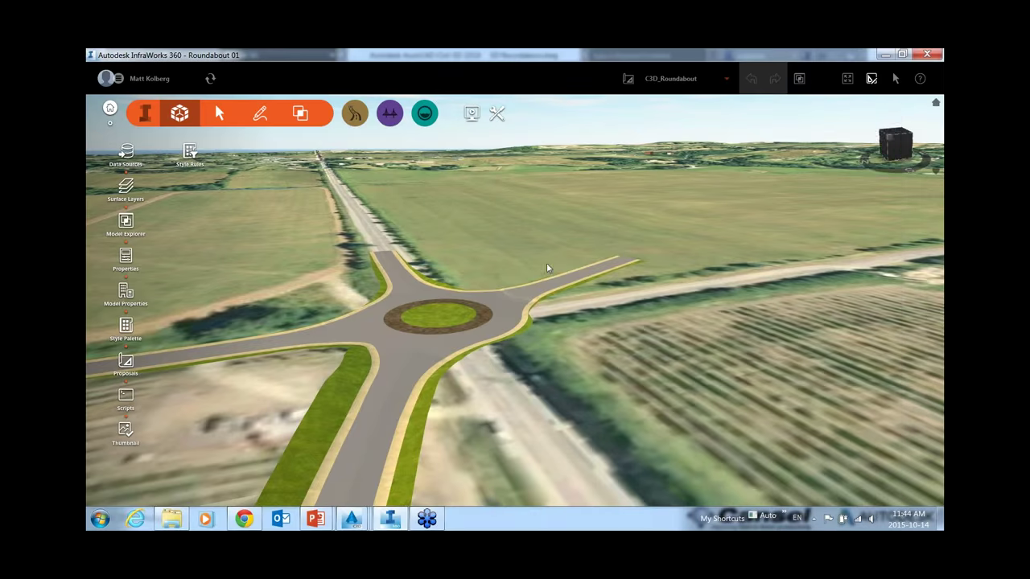
Step: Examine the imported roundabout from several distances, including a close look at the grass coverage area beside its near leg
{"action": "mouse_move", "coordinate": [497, 398]}
{"action": "middle_mouse_down", "text": "shift"}
{"action": "mouse_move", "coordinate": [542, 379]}
{"action": "mouse_move", "coordinate": [487, 393]}
{"action": "middle_mouse_up", "text": "shift"}
{"action": "scroll", "coordinate": [487, 394], "scroll_direction": "down", "scroll_amount": 3}
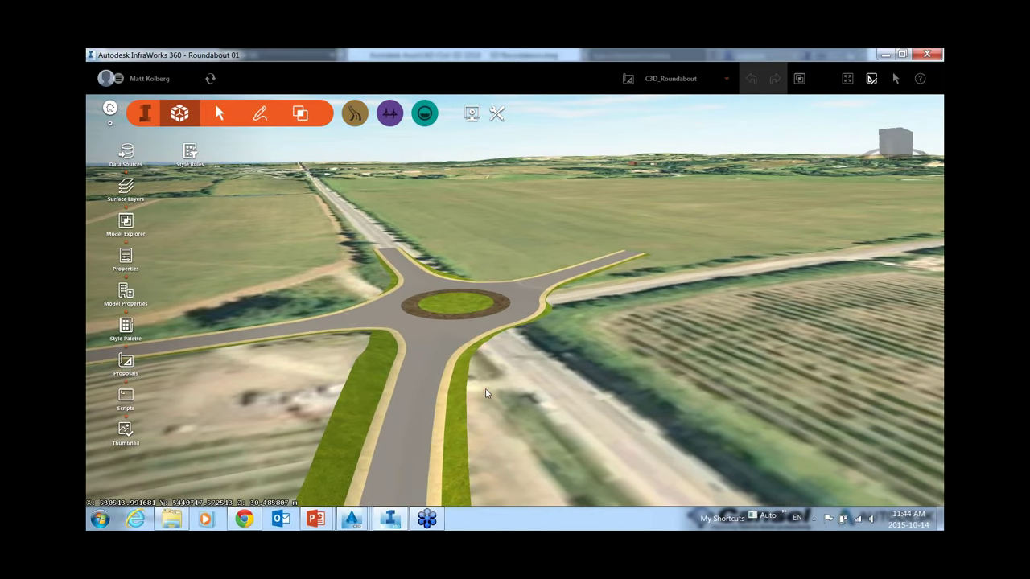
{"action": "scroll", "coordinate": [486, 387], "scroll_direction": "down", "scroll_amount": 2}
{"action": "scroll", "coordinate": [486, 386], "scroll_direction": "up", "scroll_amount": 3}
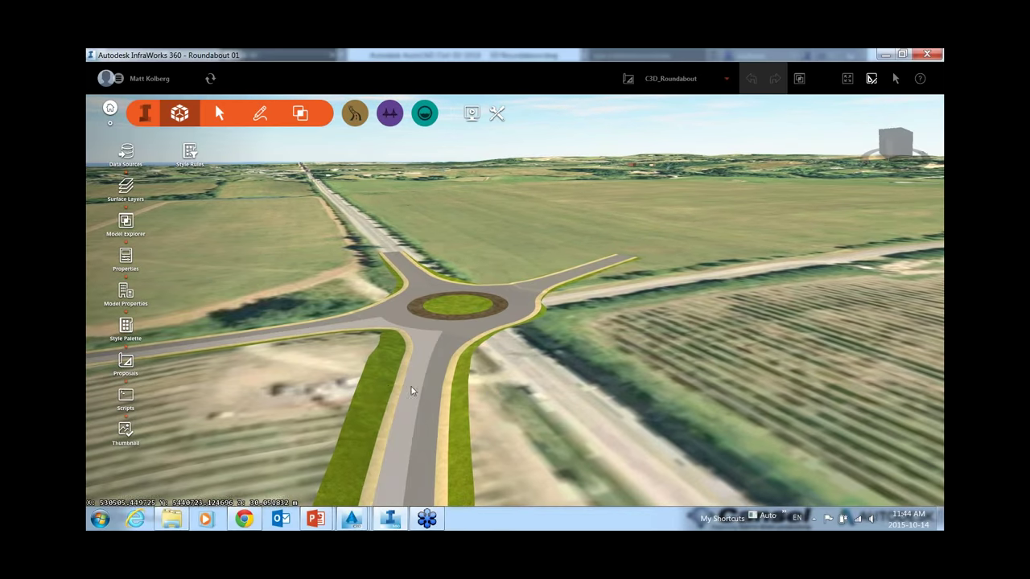
{"action": "scroll", "coordinate": [378, 386], "scroll_direction": "up", "scroll_amount": 5}
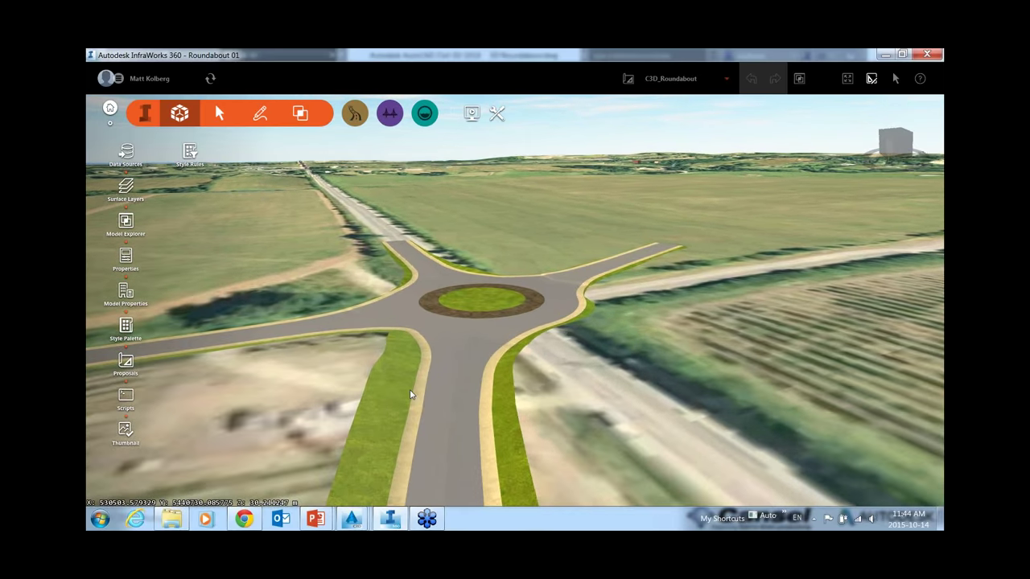
{"action": "left_click", "coordinate": [406, 427]}
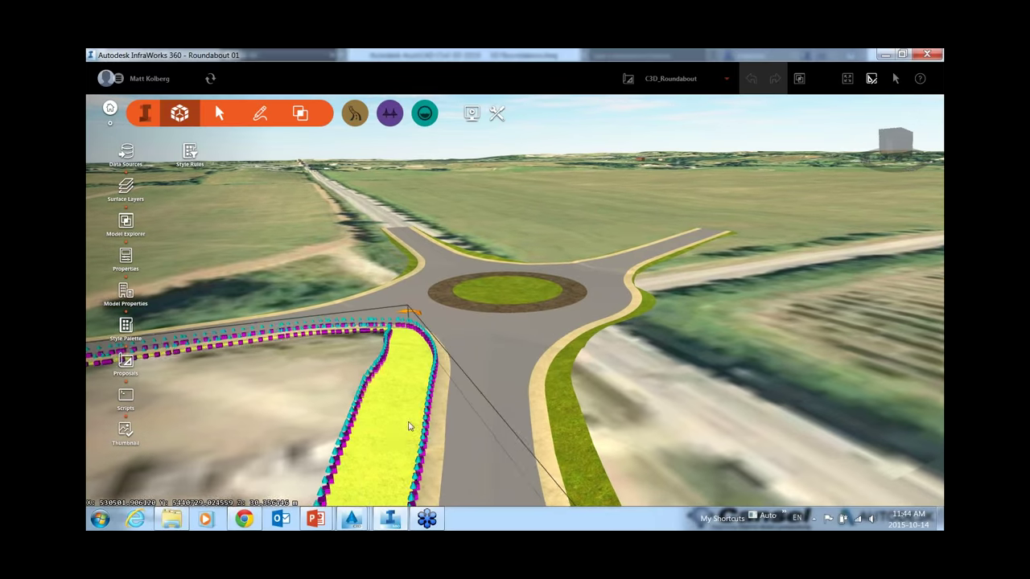
{"action": "scroll", "coordinate": [443, 418], "scroll_direction": "up", "scroll_amount": 6}
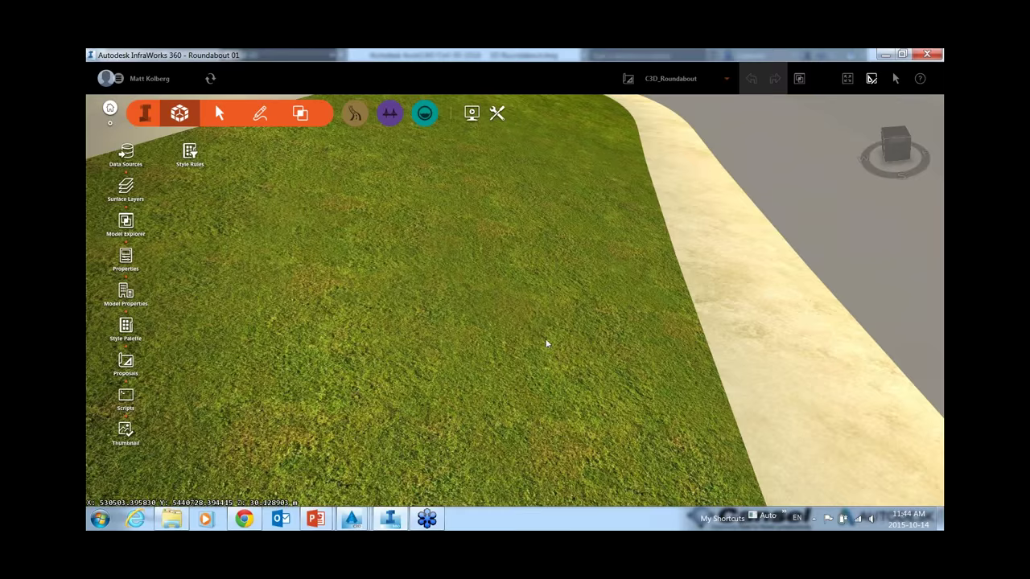
{"action": "scroll", "coordinate": [503, 358], "scroll_direction": "up", "scroll_amount": 2}
{"action": "scroll", "coordinate": [502, 362], "scroll_direction": "up", "scroll_amount": 1}
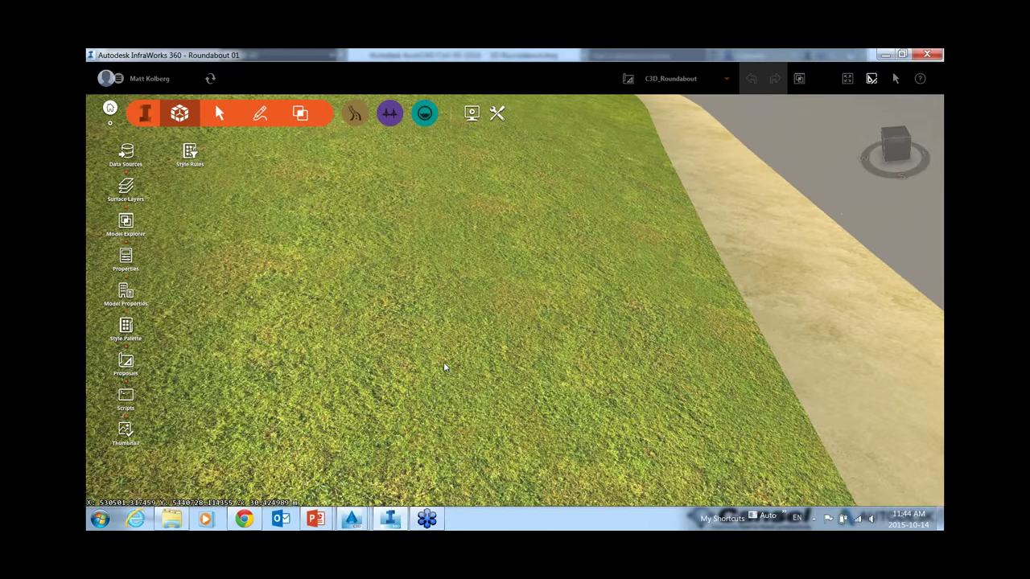
{"action": "scroll", "coordinate": [443, 367], "scroll_direction": "down", "scroll_amount": 5}
{"action": "scroll", "coordinate": [443, 367], "scroll_direction": "down", "scroll_amount": 8}
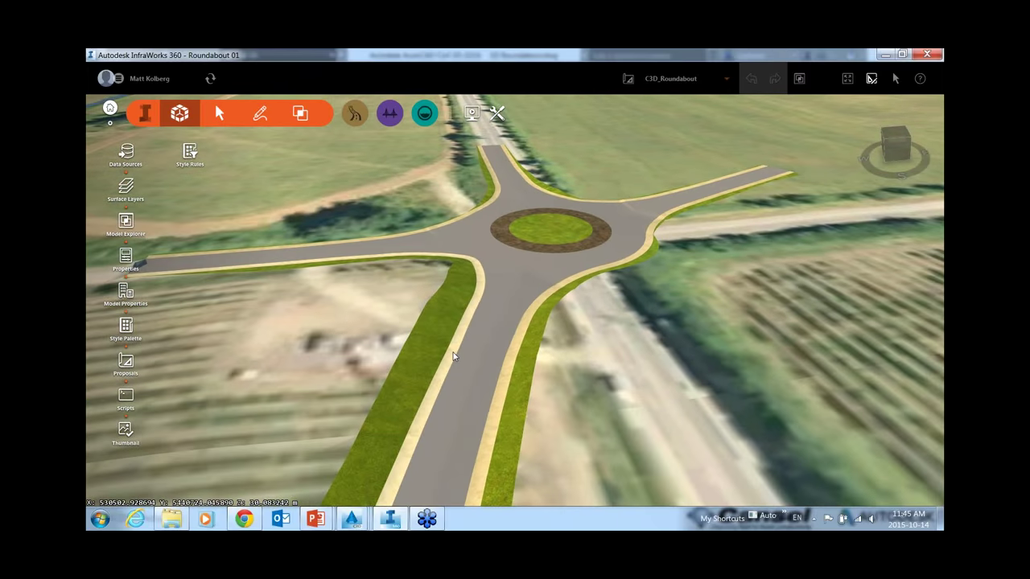
Step: Play the Orbit storyboard, close the storyboard player and view the whole roundabout with its surroundings
{"action": "left_click", "coordinate": [472, 112]}
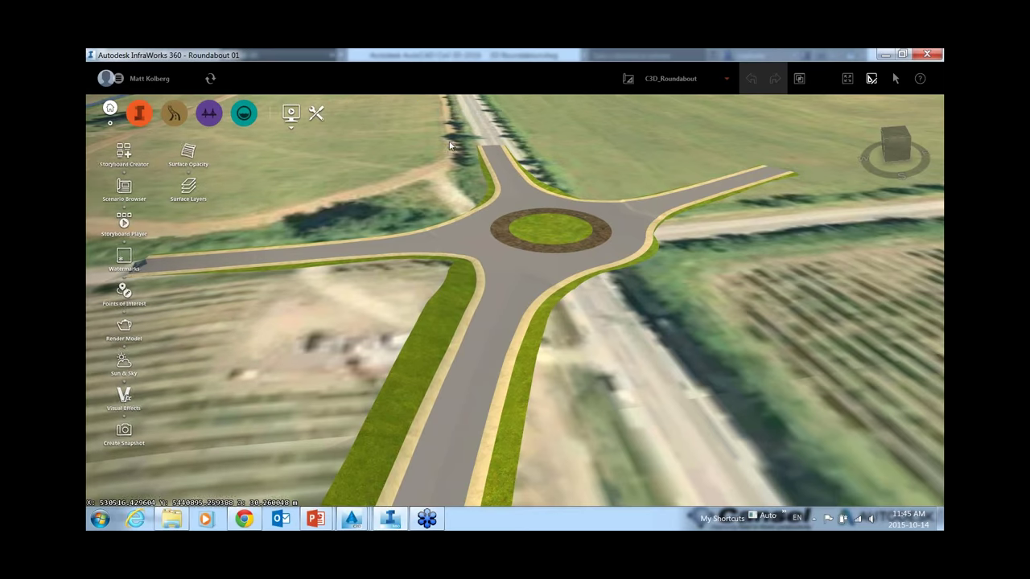
{"action": "left_click", "coordinate": [125, 221]}
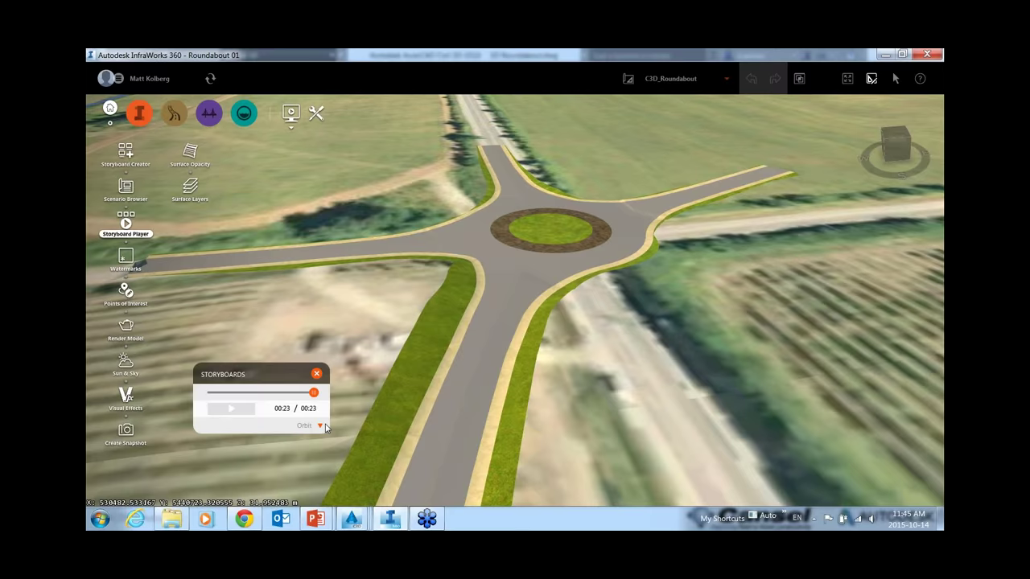
{"action": "left_click", "coordinate": [231, 410]}
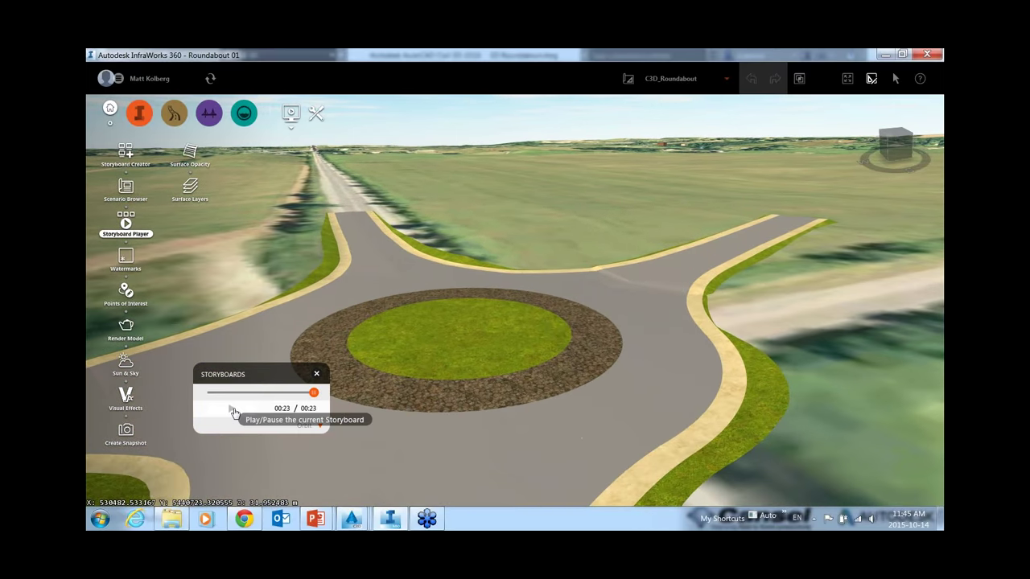
{"action": "left_click", "coordinate": [317, 374]}
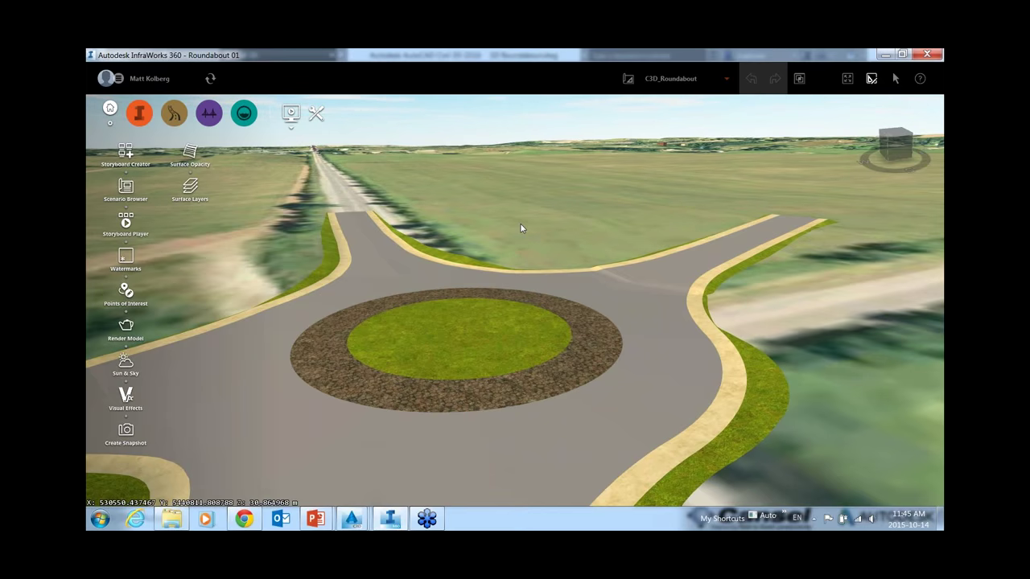
{"action": "scroll", "coordinate": [520, 223], "scroll_direction": "down", "scroll_amount": 5}
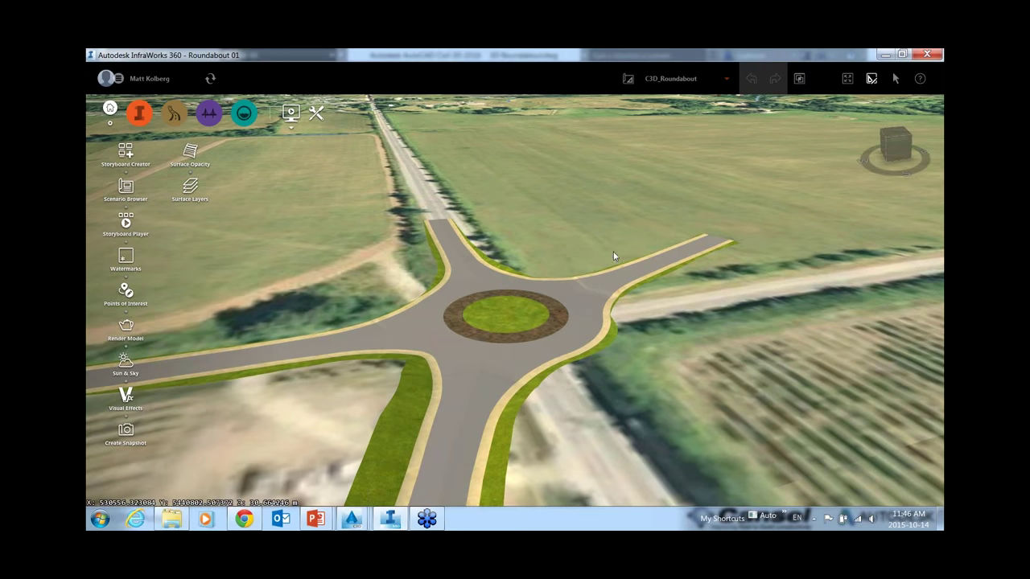
{"action": "scroll", "coordinate": [568, 246], "scroll_direction": "down", "scroll_amount": 3}
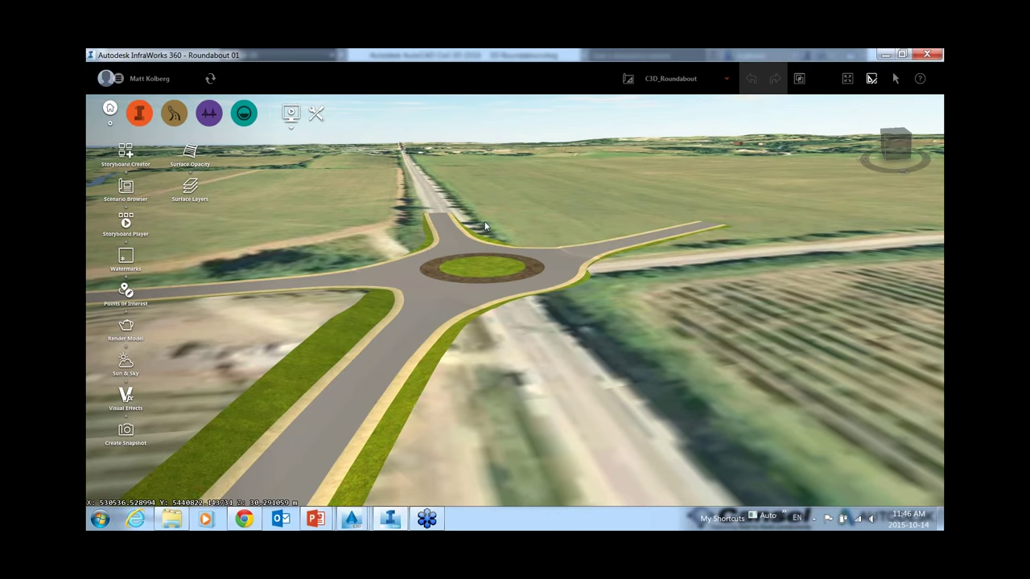
Step: Switch to the running PowerPoint slide show and advance to the Infraworks: Visualization slide
{"action": "mouse_move", "coordinate": [316, 519]}
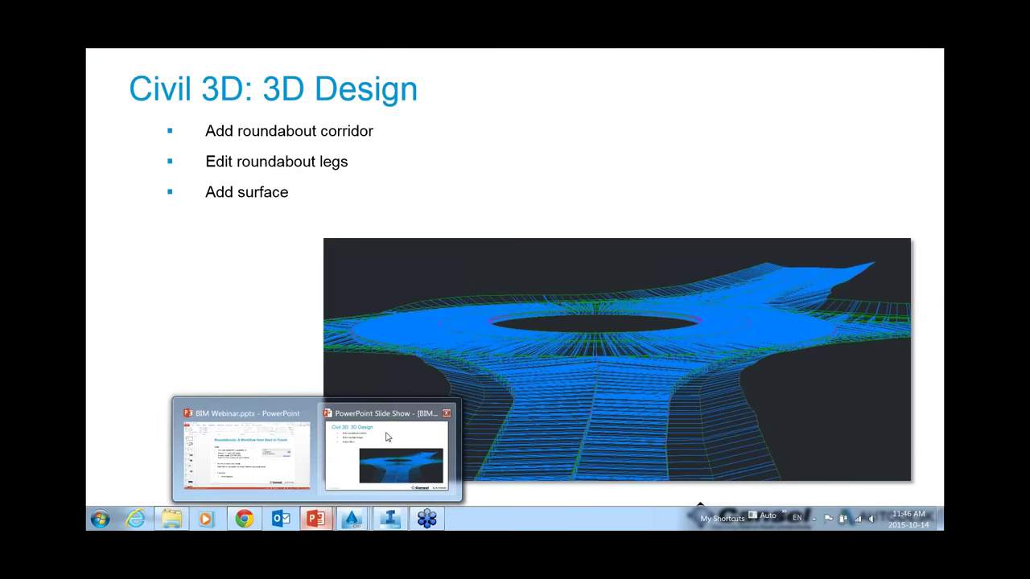
{"action": "left_click", "coordinate": [386, 437]}
{"action": "key", "text": "Right"}
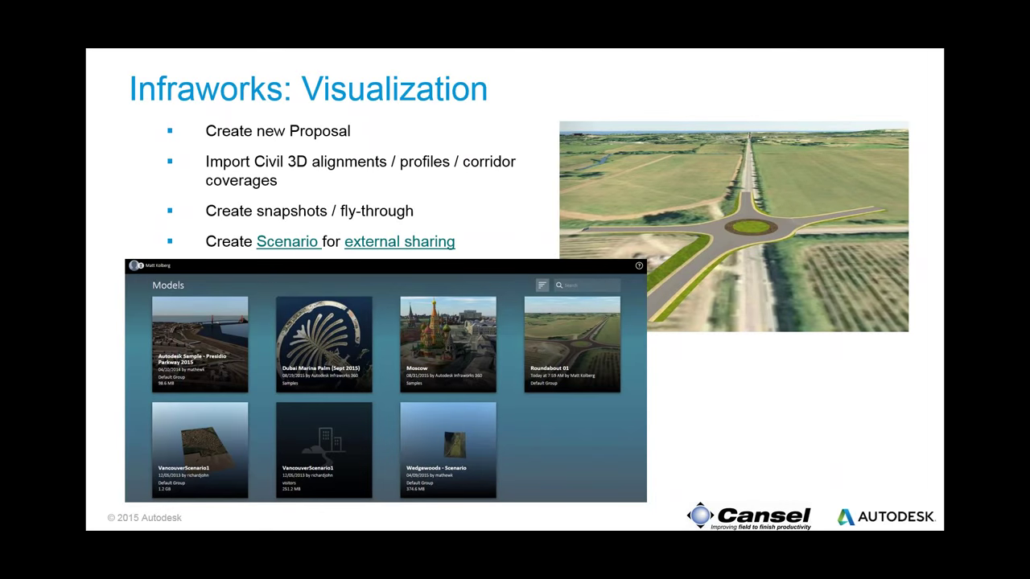
Step: Switch back to InfraWorks 360, open the scenario list and bring the scenario's outlined area into view
{"action": "key", "text": "alt+Tab"}
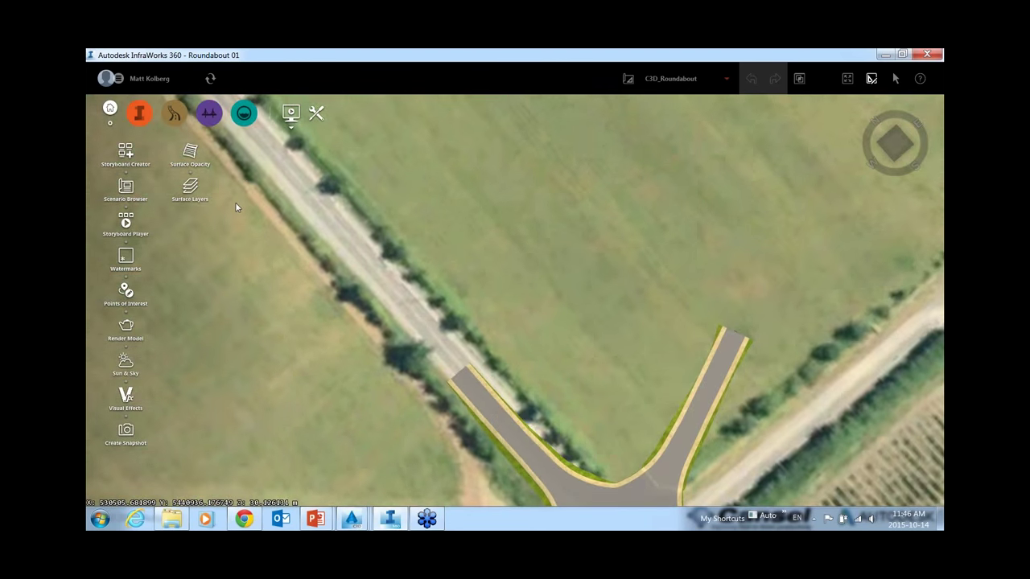
{"action": "scroll", "coordinate": [237, 209], "scroll_direction": "down", "scroll_amount": 3}
{"action": "scroll", "coordinate": [238, 208], "scroll_direction": "down", "scroll_amount": 5}
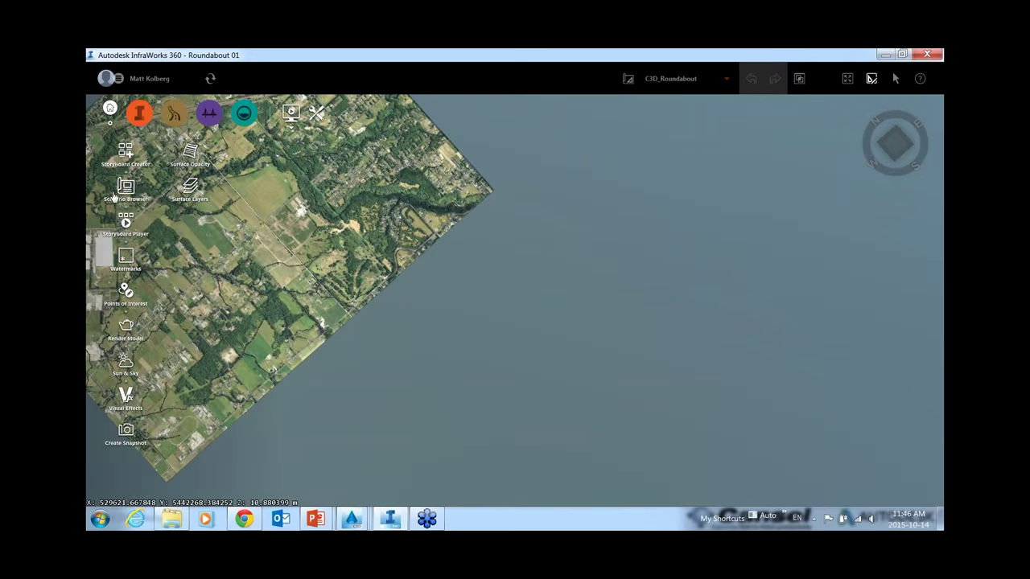
{"action": "left_click", "coordinate": [158, 197]}
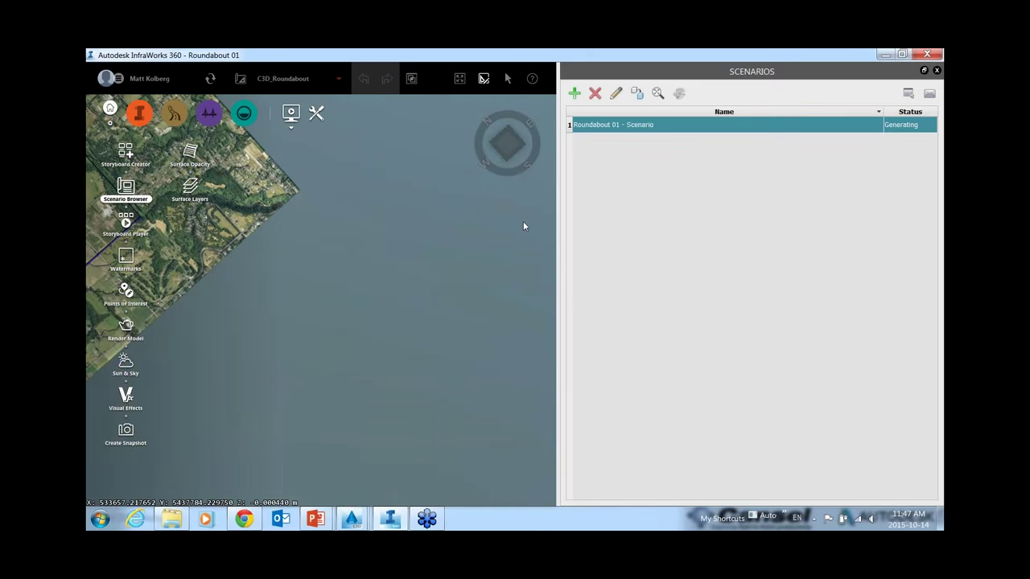
{"action": "left_click_drag", "start_coordinate": [341, 249], "coordinate": [444, 314]}
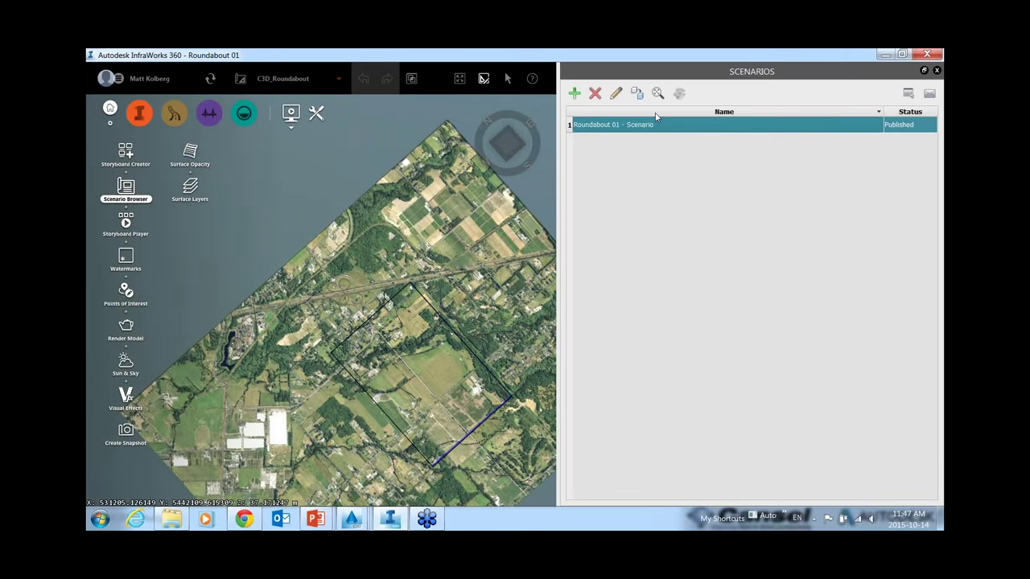
Step: Review the area of interest, home position and access rights of Roundabout 01 - Scenario, and close its editor and the scenario list
{"action": "left_click", "coordinate": [615, 94]}
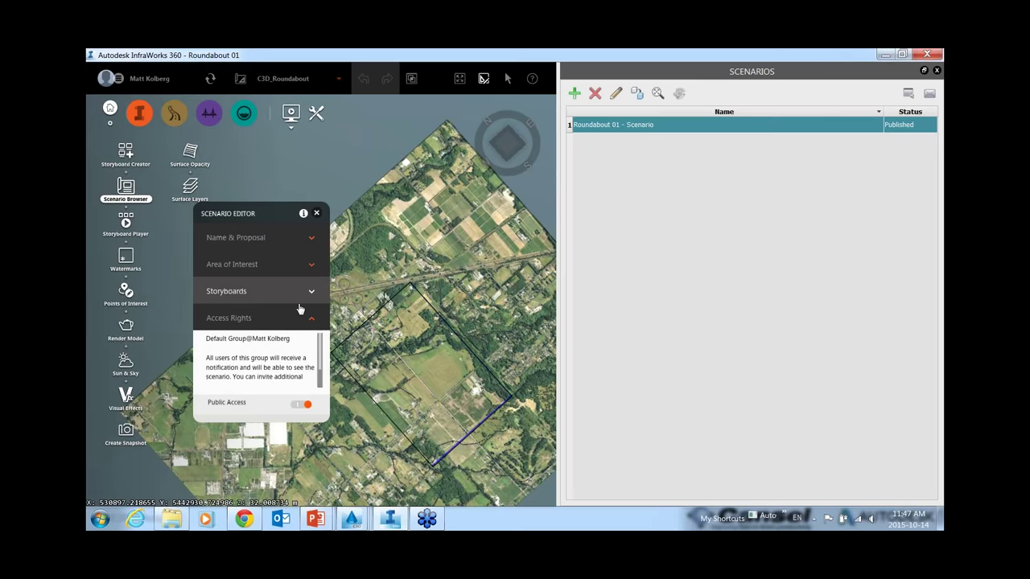
{"action": "left_click", "coordinate": [311, 264]}
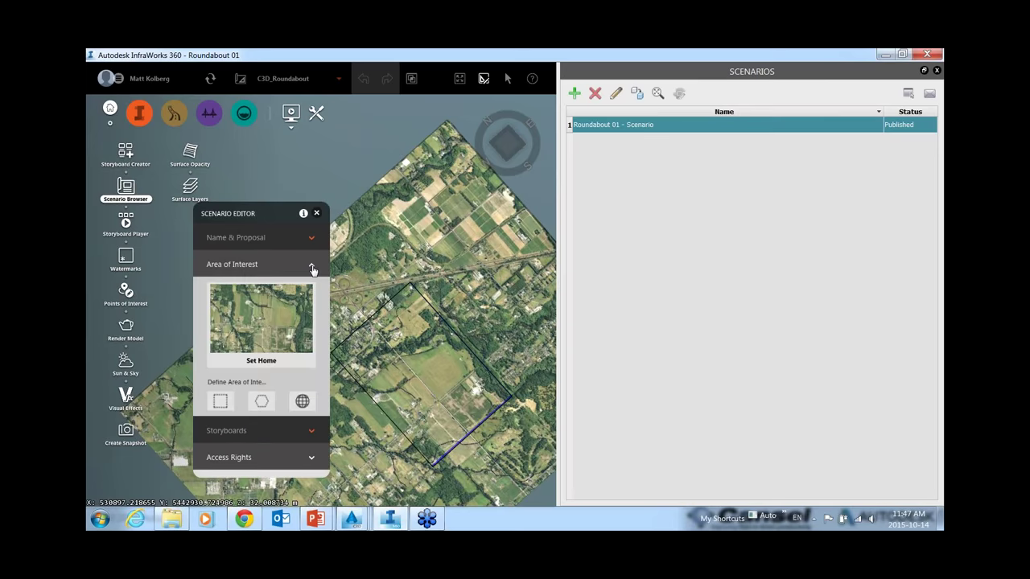
{"action": "left_click", "coordinate": [273, 323]}
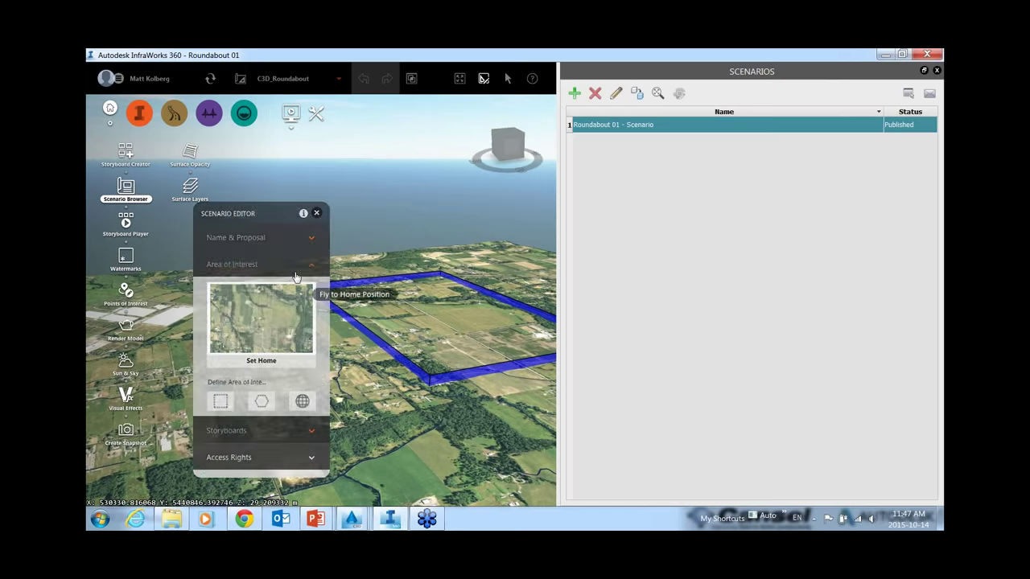
{"action": "left_click", "coordinate": [311, 457]}
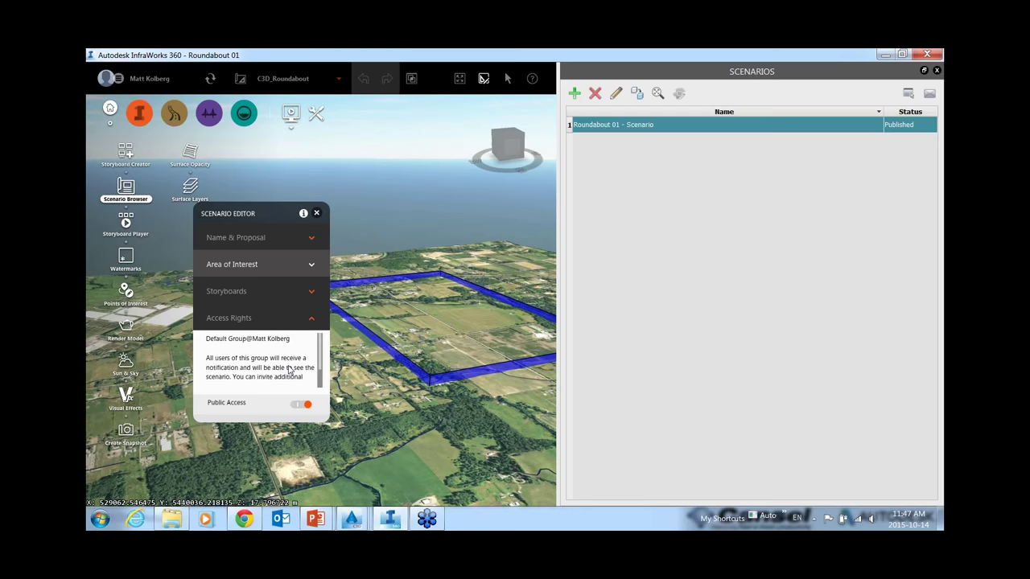
{"action": "left_click", "coordinate": [316, 213]}
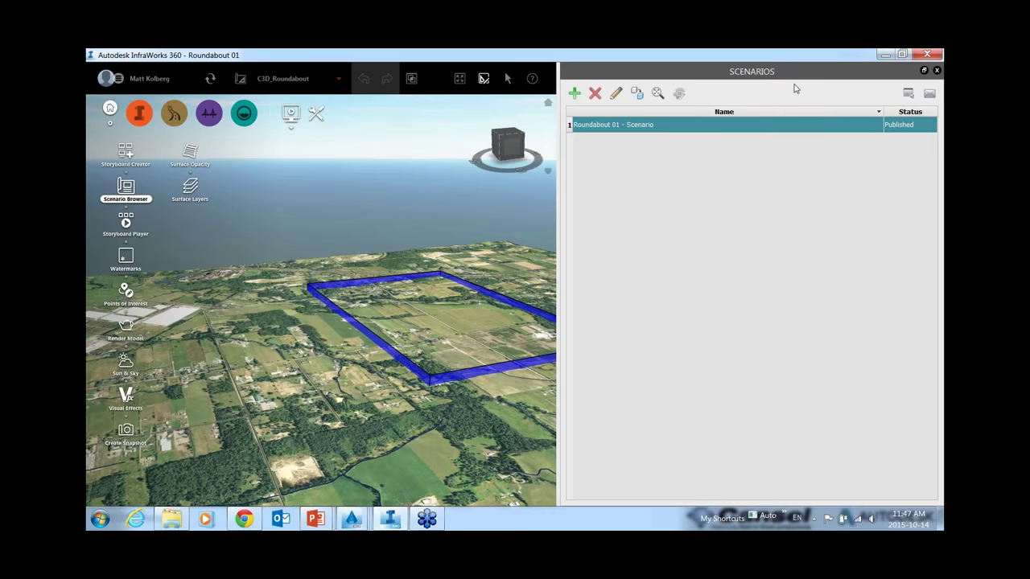
{"action": "double_click", "coordinate": [876, 76]}
{"action": "left_click", "coordinate": [673, 161]}
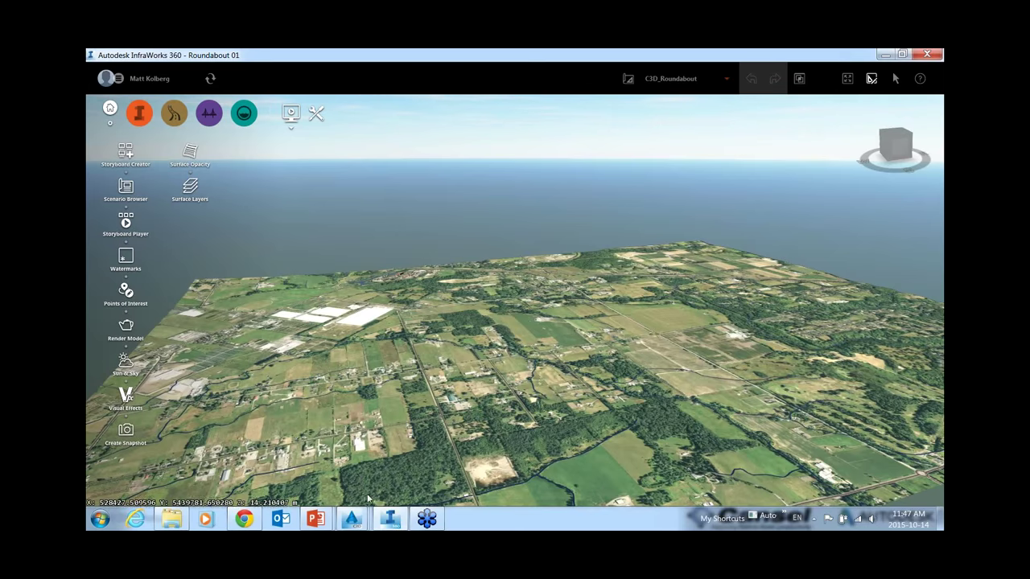
Step: Switch to Chrome and bring up the web viewer page of Roundabout 01 - Scenario
{"action": "left_click", "coordinate": [243, 519]}
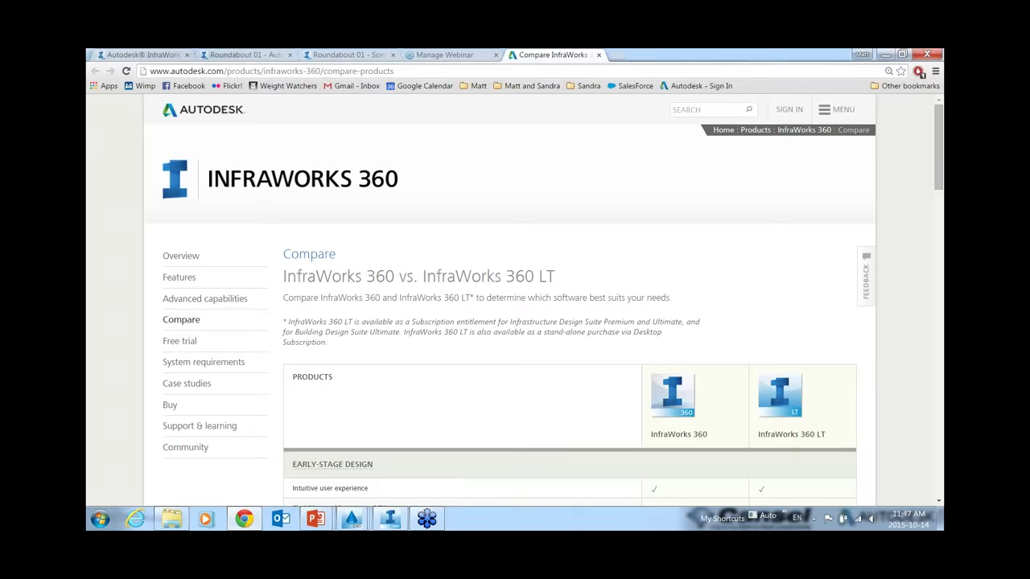
{"action": "left_click", "coordinate": [442, 55]}
{"action": "left_click", "coordinate": [347, 54]}
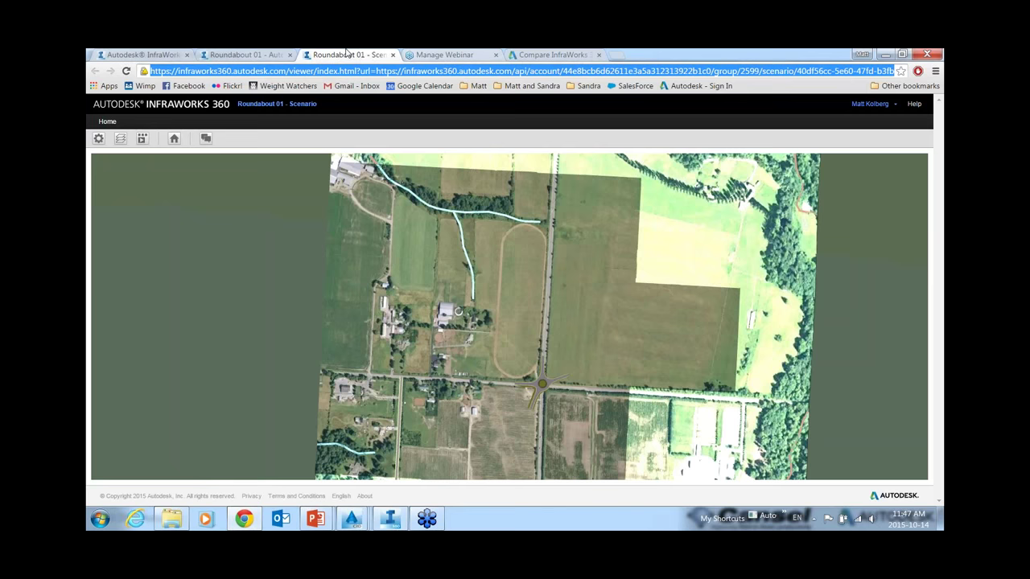
{"action": "left_click", "coordinate": [263, 54]}
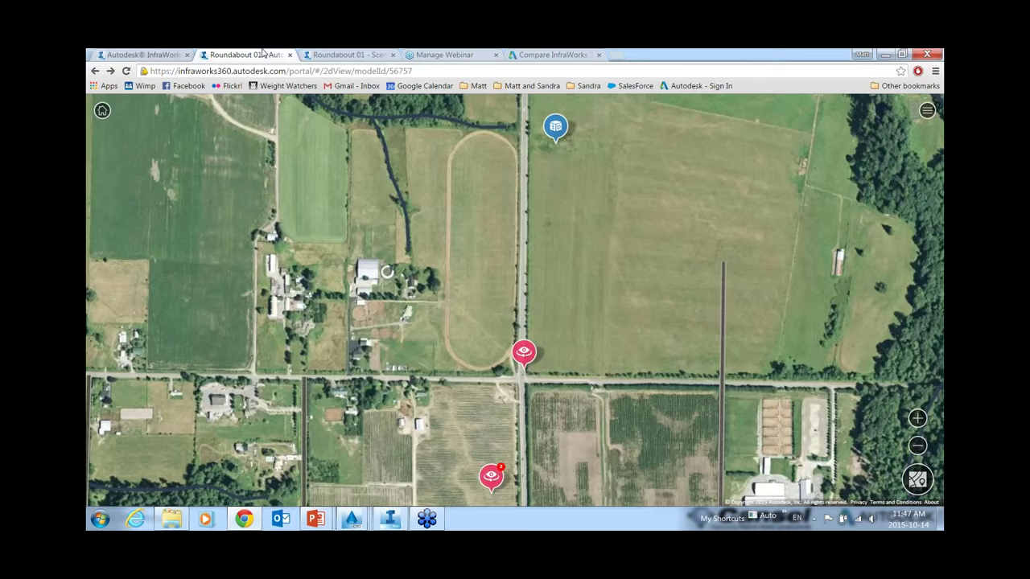
{"action": "left_click", "coordinate": [348, 54]}
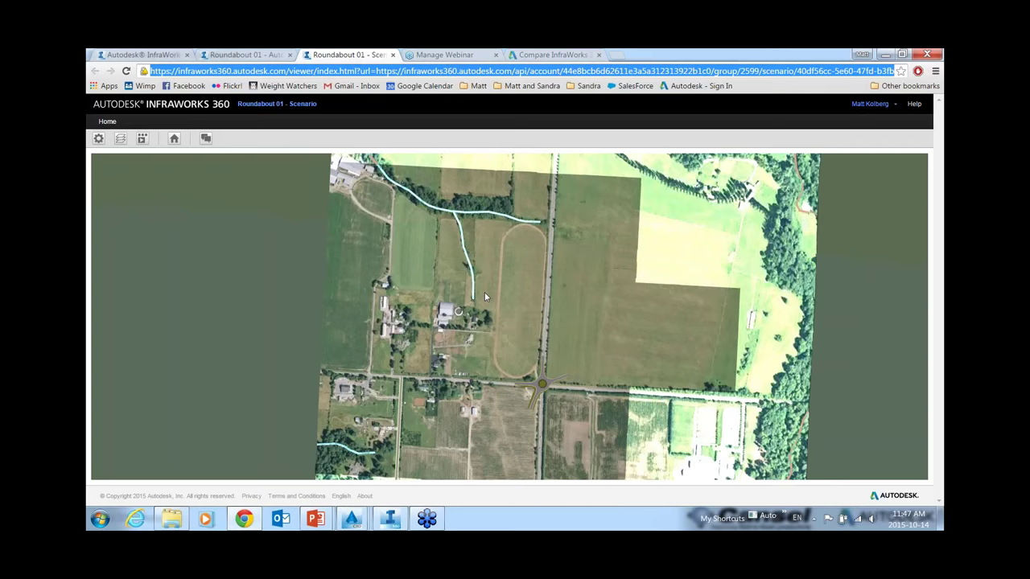
Step: Examine the roundabout up close in the web viewer and play the scenario's Orbit storyboard
{"action": "scroll", "coordinate": [485, 297], "scroll_direction": "up", "scroll_amount": 5}
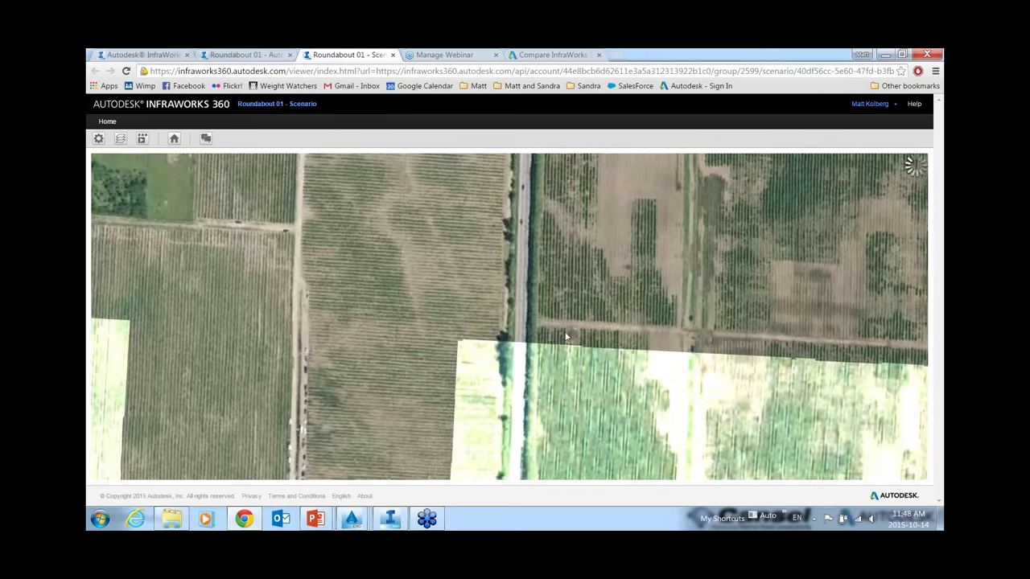
{"action": "key", "text": "Down"}
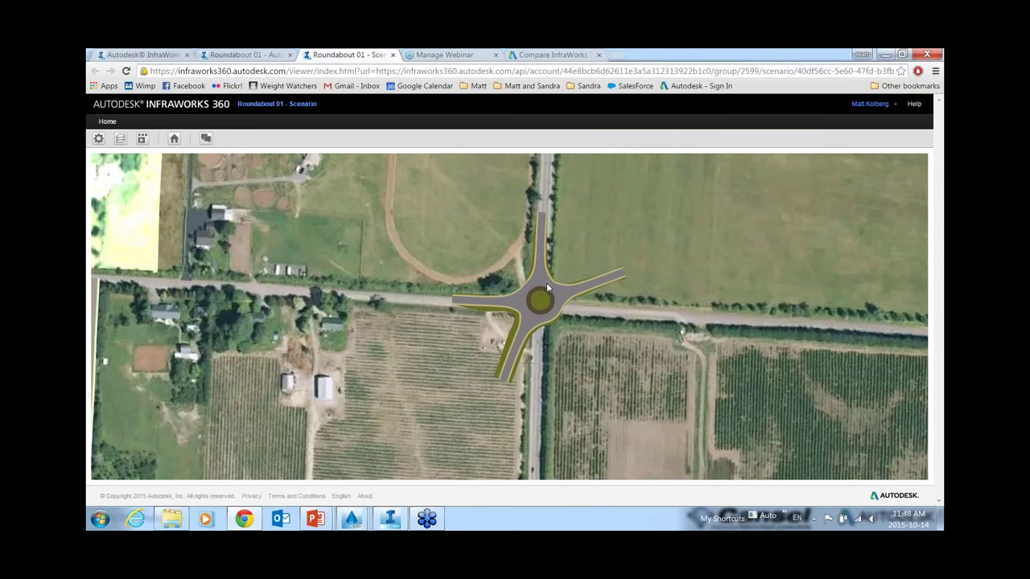
{"action": "scroll", "coordinate": [546, 283], "scroll_direction": "up", "scroll_amount": 5}
{"action": "left_click", "coordinate": [174, 139]}
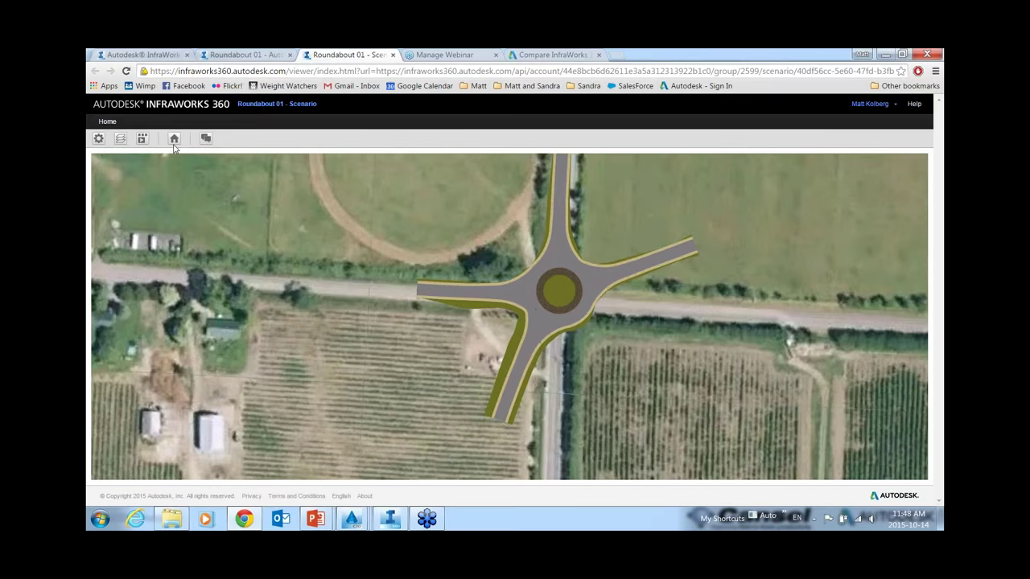
{"action": "left_click", "coordinate": [143, 139]}
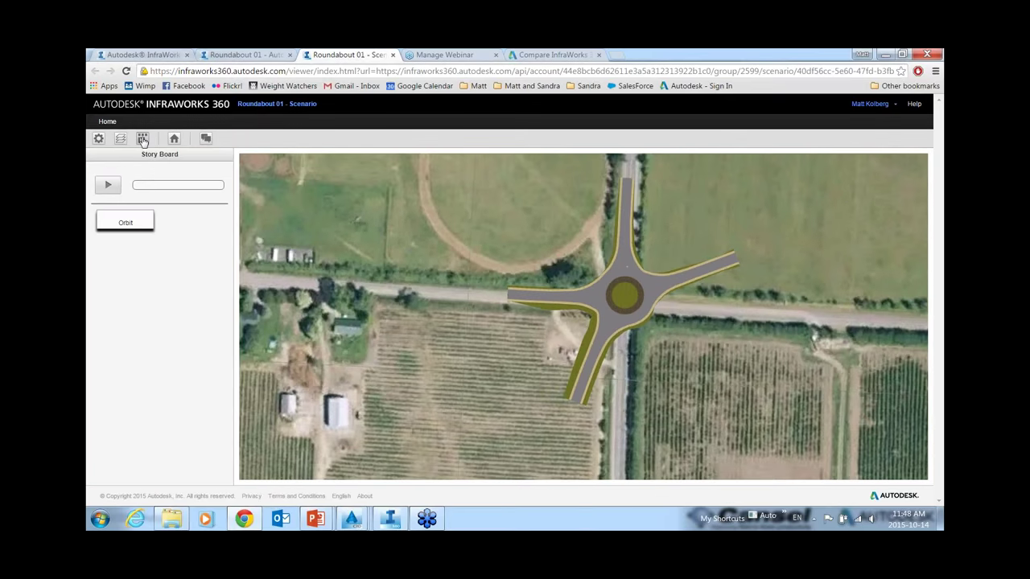
{"action": "left_click", "coordinate": [110, 186]}
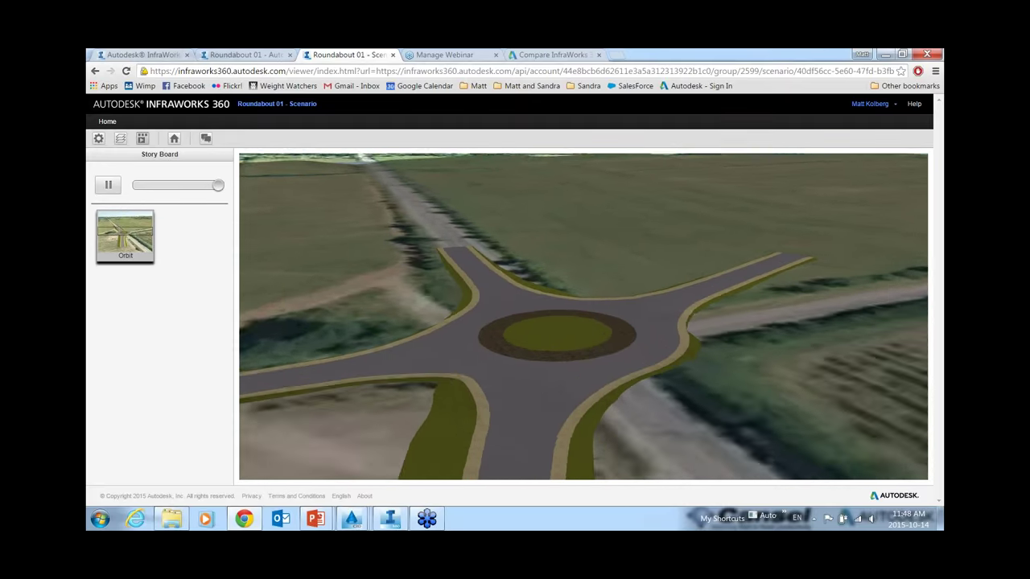
Step: On the Roundabout 01 model's web map, open the Bookmark panorama in the field southwest of the intersection, look around it and close it
{"action": "left_click", "coordinate": [257, 54]}
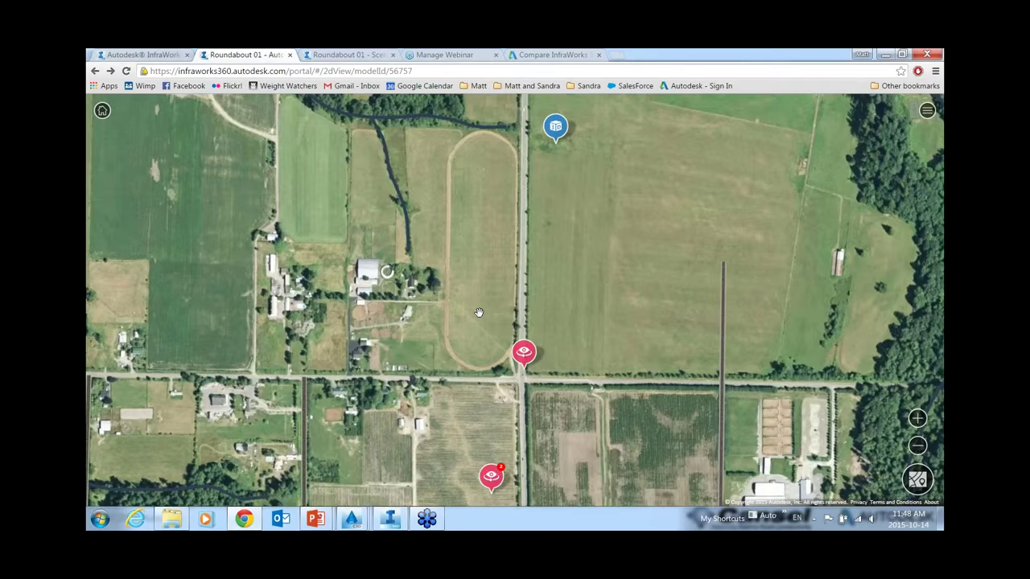
{"action": "scroll", "coordinate": [478, 313], "scroll_direction": "down", "scroll_amount": 2}
{"action": "scroll", "coordinate": [480, 317], "scroll_direction": "up", "scroll_amount": 3}
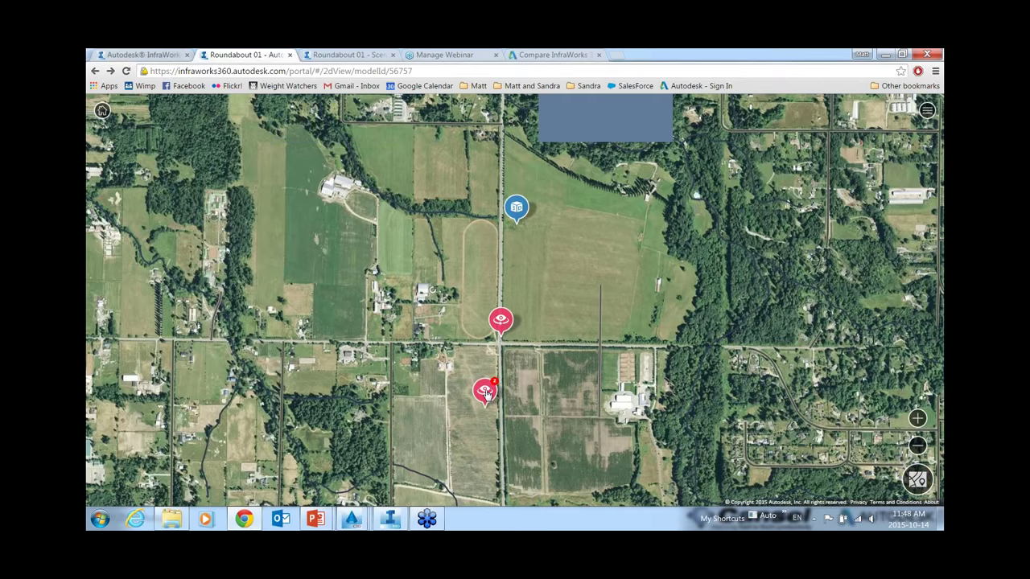
{"action": "scroll", "coordinate": [487, 394], "scroll_direction": "up", "scroll_amount": 1}
{"action": "scroll", "coordinate": [454, 483], "scroll_direction": "up", "scroll_amount": 1}
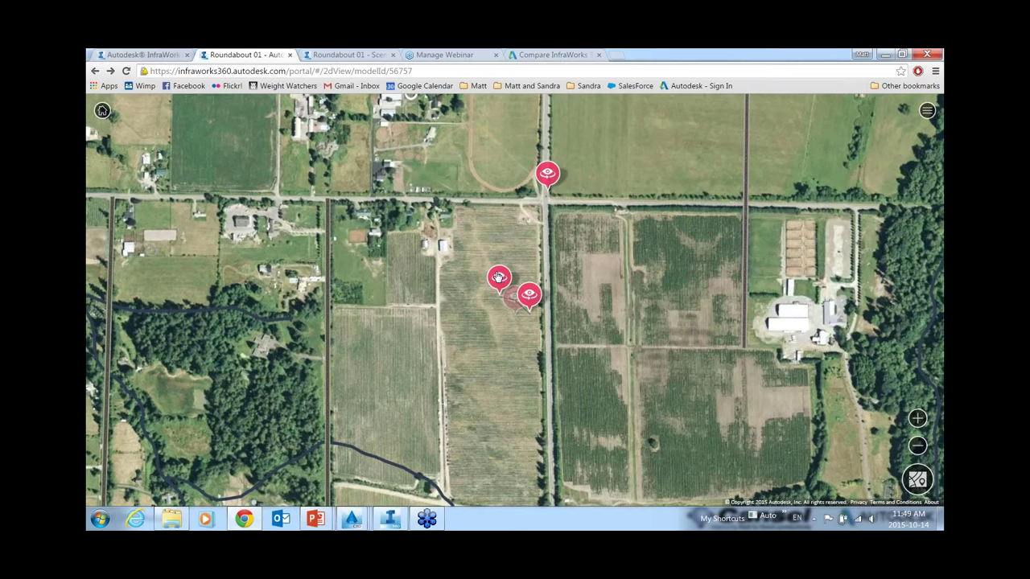
{"action": "mouse_move", "coordinate": [498, 277]}
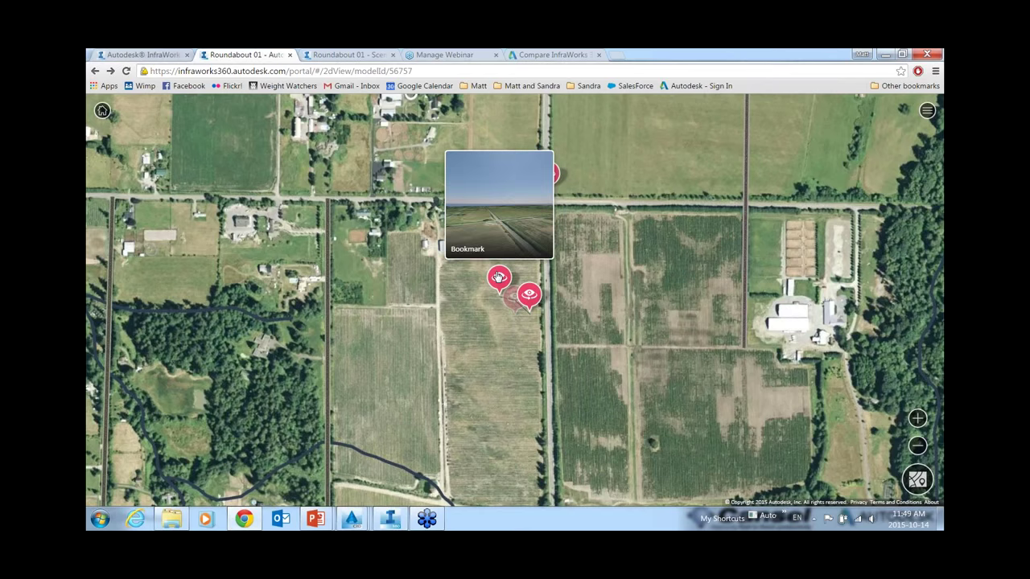
{"action": "left_click", "coordinate": [501, 218]}
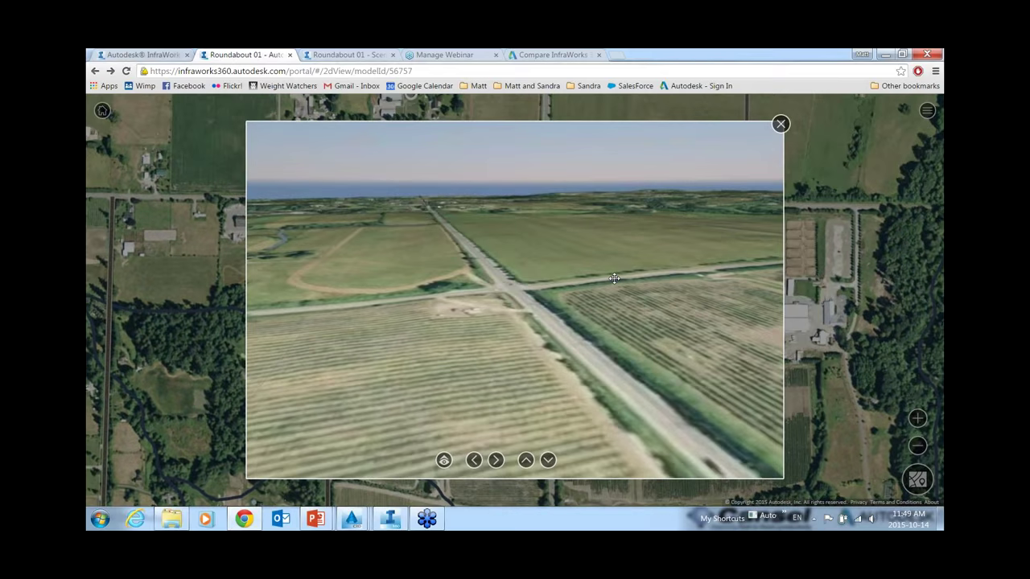
{"action": "left_click_drag", "start_coordinate": [385, 315], "coordinate": [487, 313]}
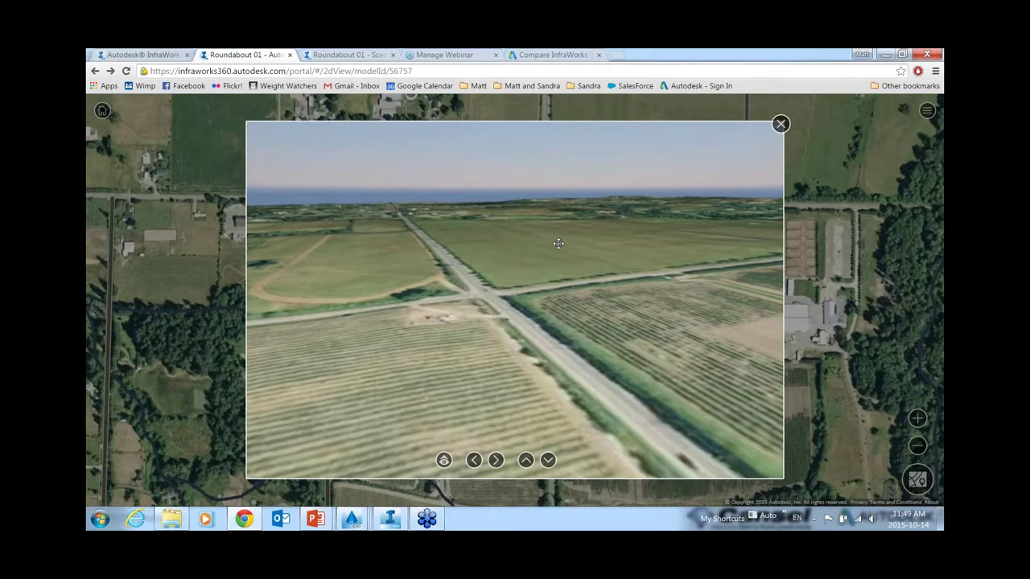
{"action": "left_click", "coordinate": [780, 125]}
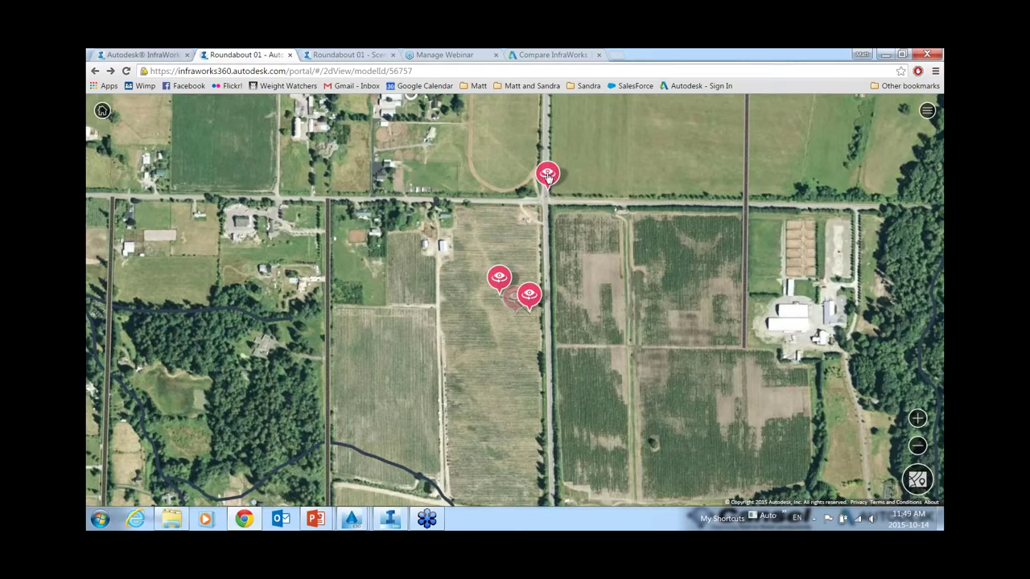
Step: Open the Intersection panorama at the road crossing, look around it towards the horizon and the farm buildings, and close it
{"action": "left_click", "coordinate": [547, 173]}
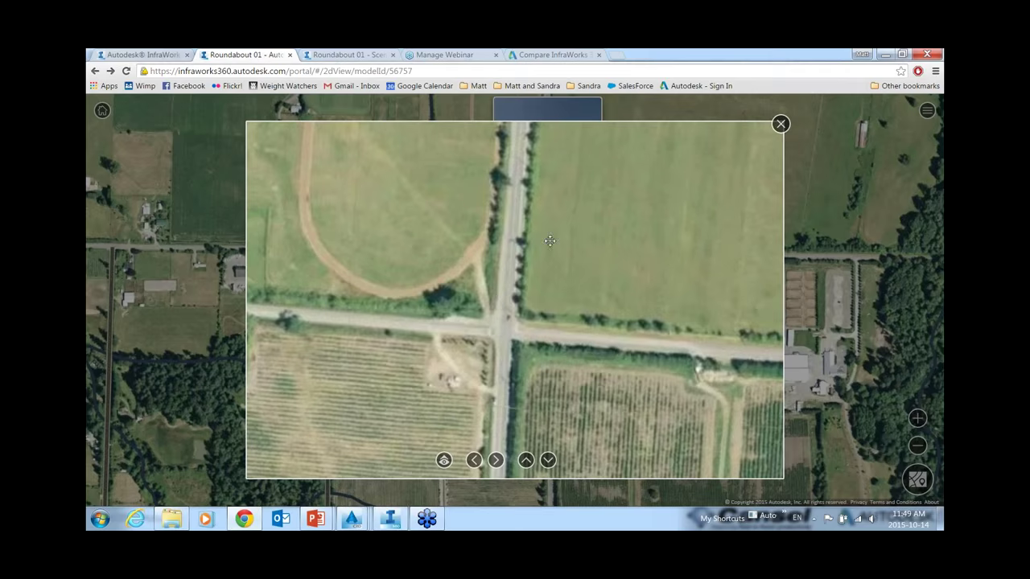
{"action": "key", "text": "Up"}
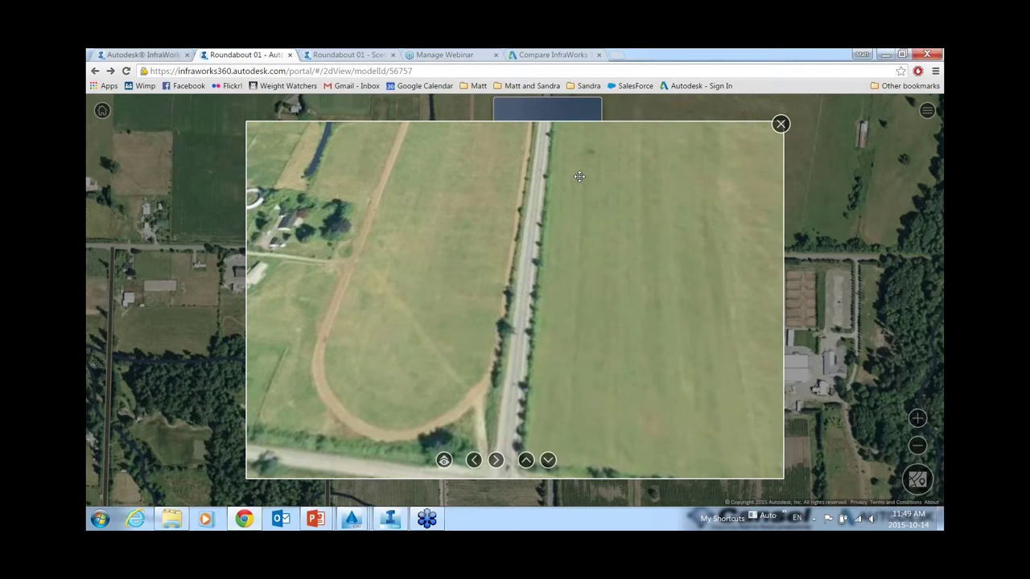
{"action": "left_click_drag", "start_coordinate": [579, 177], "coordinate": [598, 214]}
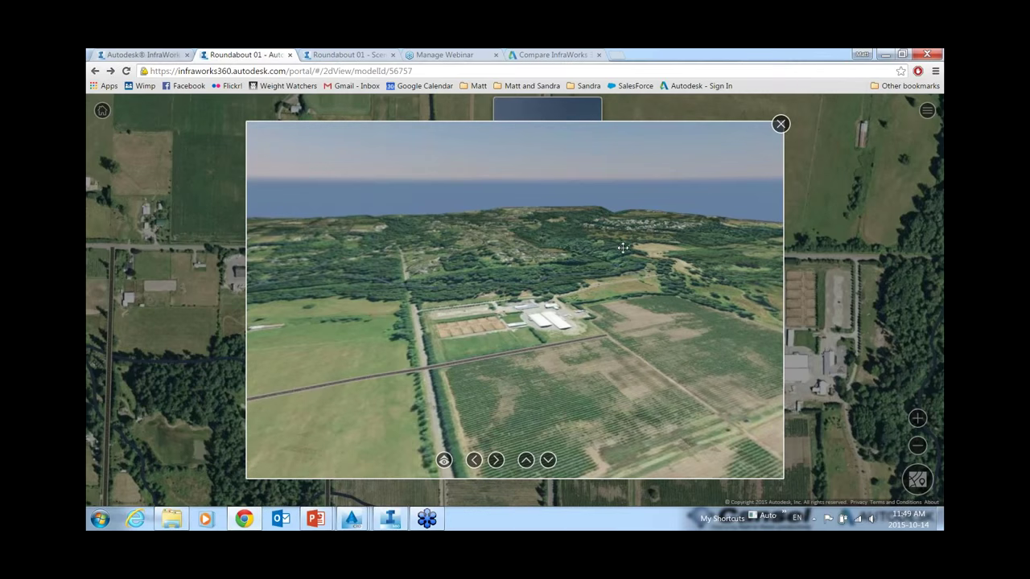
{"action": "left_click_drag", "start_coordinate": [605, 249], "coordinate": [547, 251]}
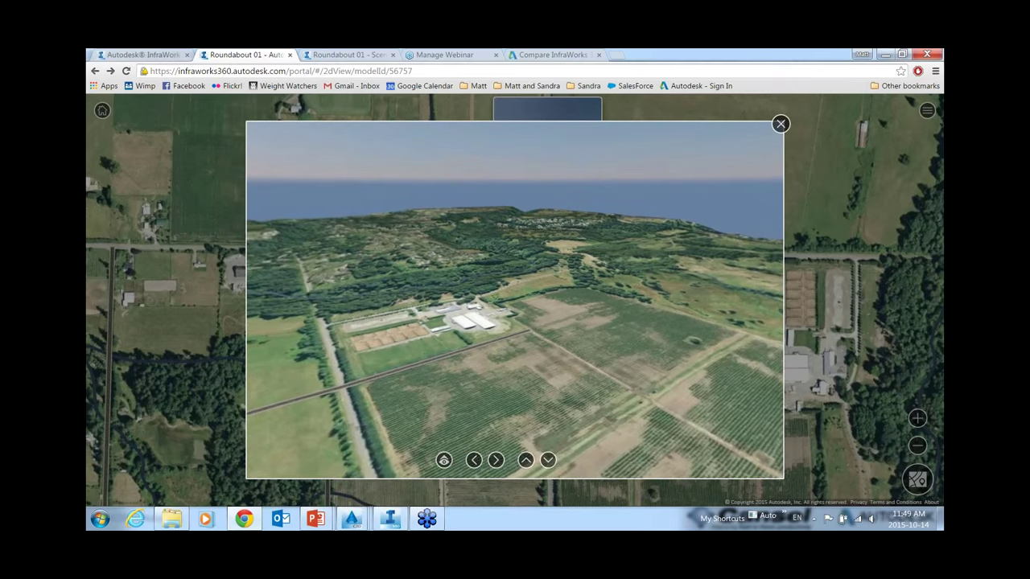
{"action": "left_click", "coordinate": [779, 125]}
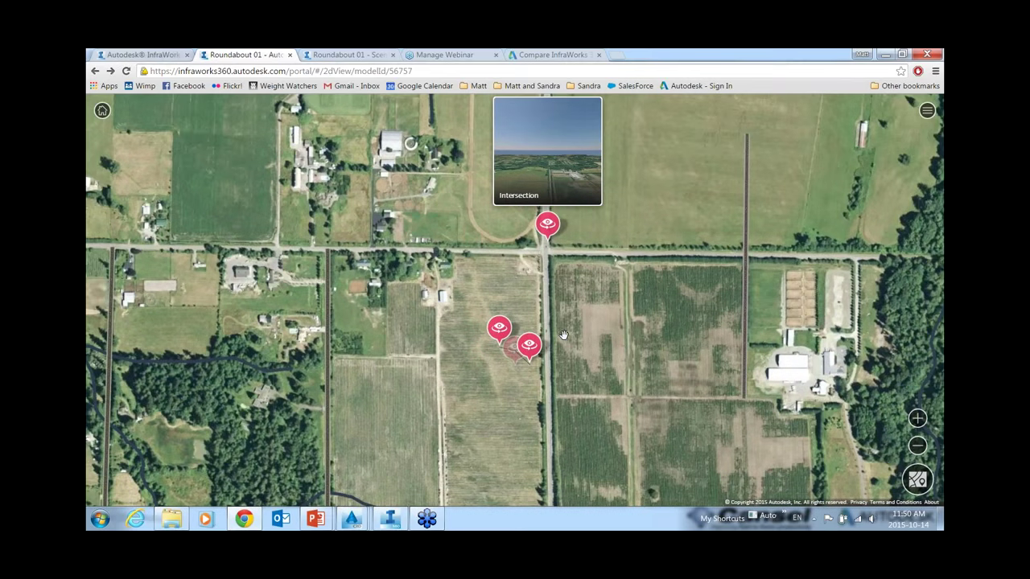
{"action": "scroll", "coordinate": [566, 331], "scroll_direction": "down", "scroll_amount": 2}
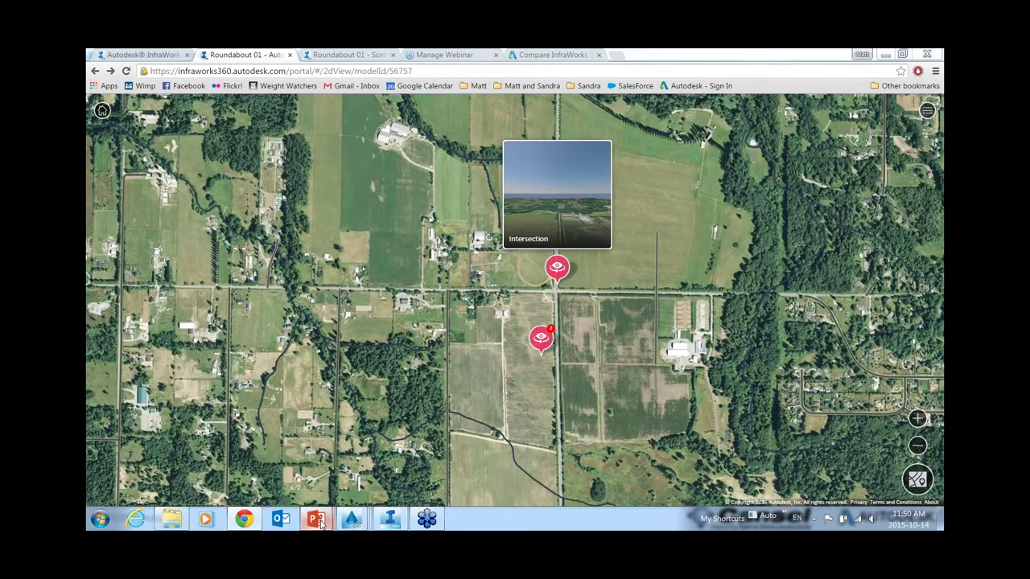
Step: Switch to the PowerPoint slide show at the Infraworks: Visualization slide
{"action": "mouse_move", "coordinate": [315, 519]}
{"action": "left_click", "coordinate": [379, 460]}
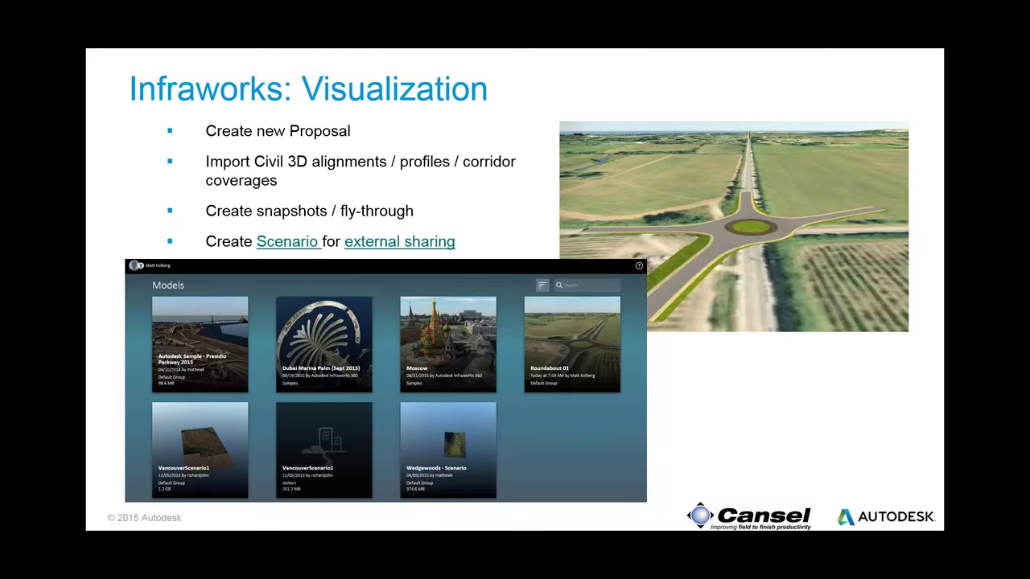